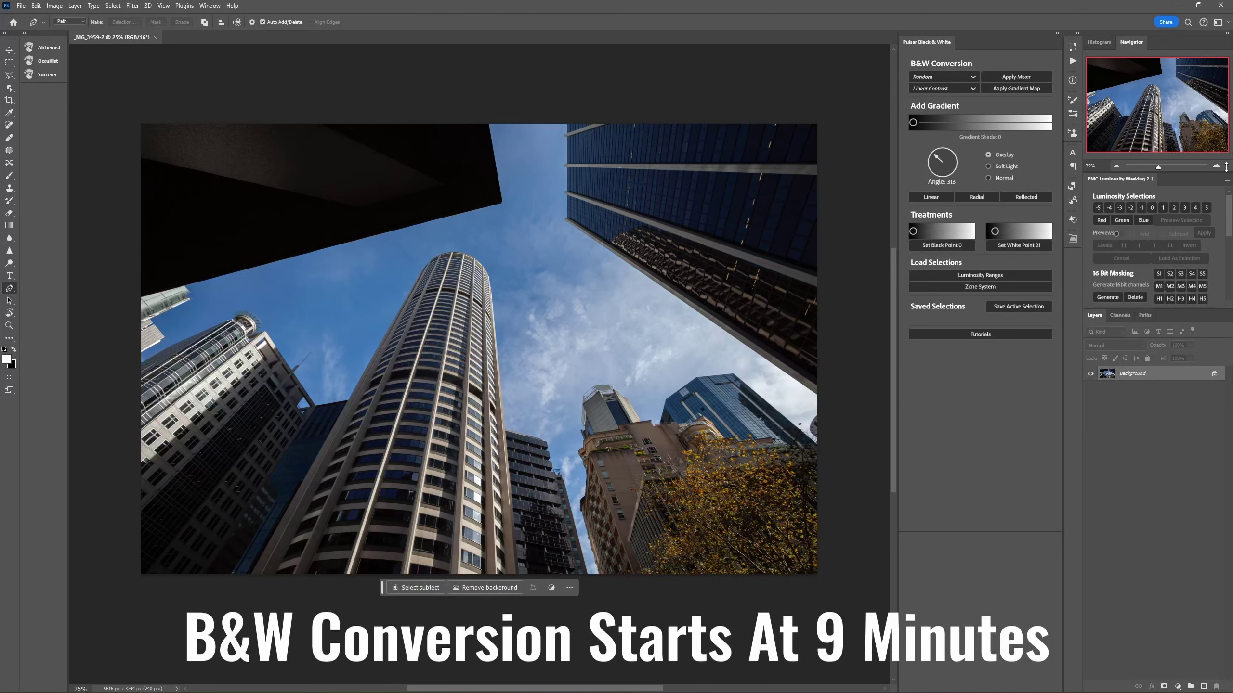
- Examine the edges of the buildings in the photo up close against the sky
click(1215, 165)
click(1215, 166)
click(1216, 165)
drag(1167, 140, 1148, 80)
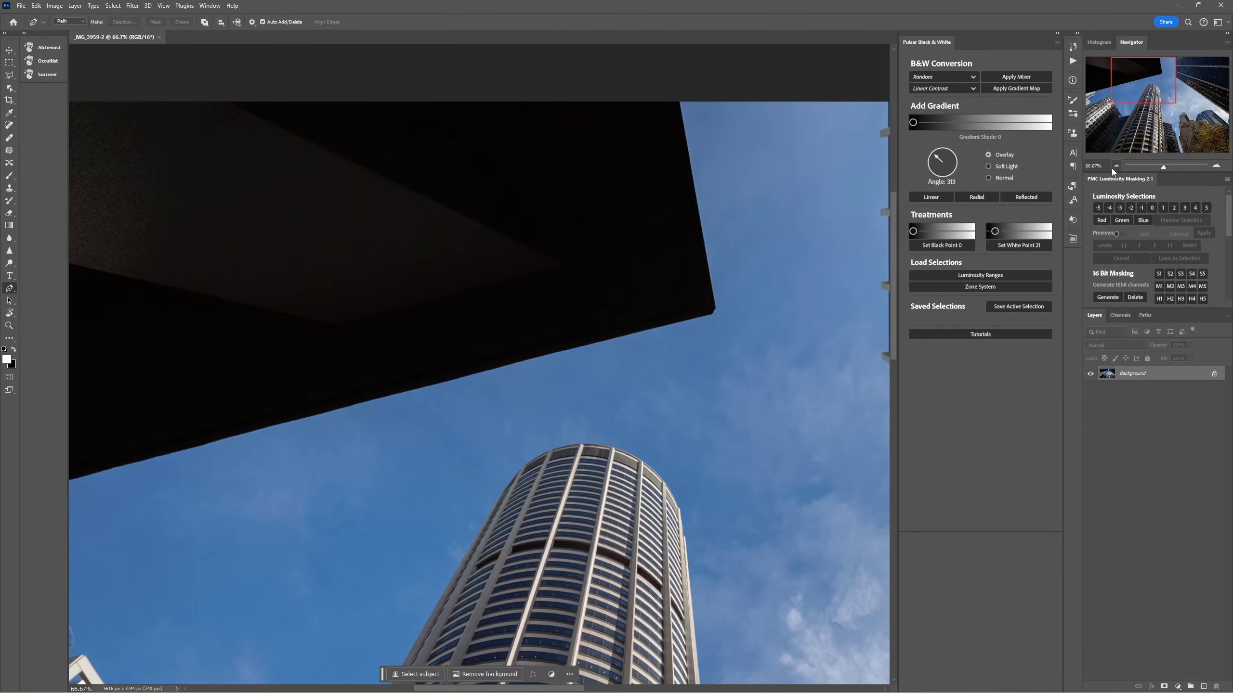
click(1115, 166)
click(1116, 166)
click(1116, 166)
click(1116, 166)
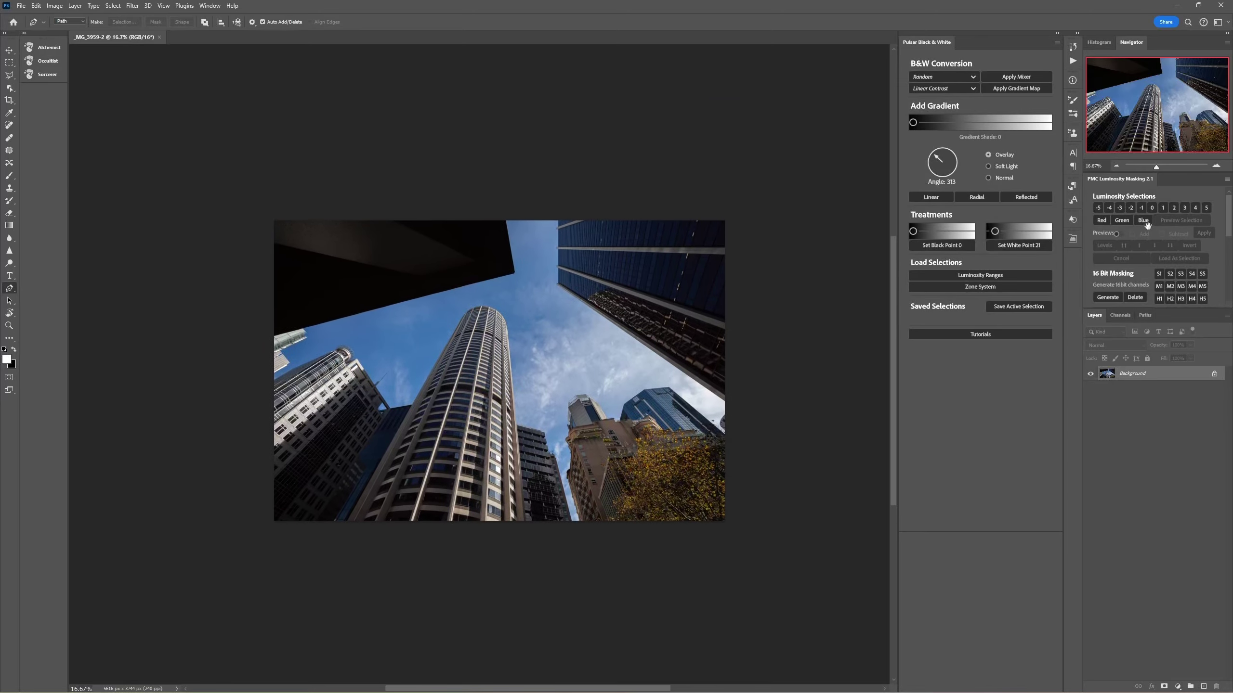
click(1216, 166)
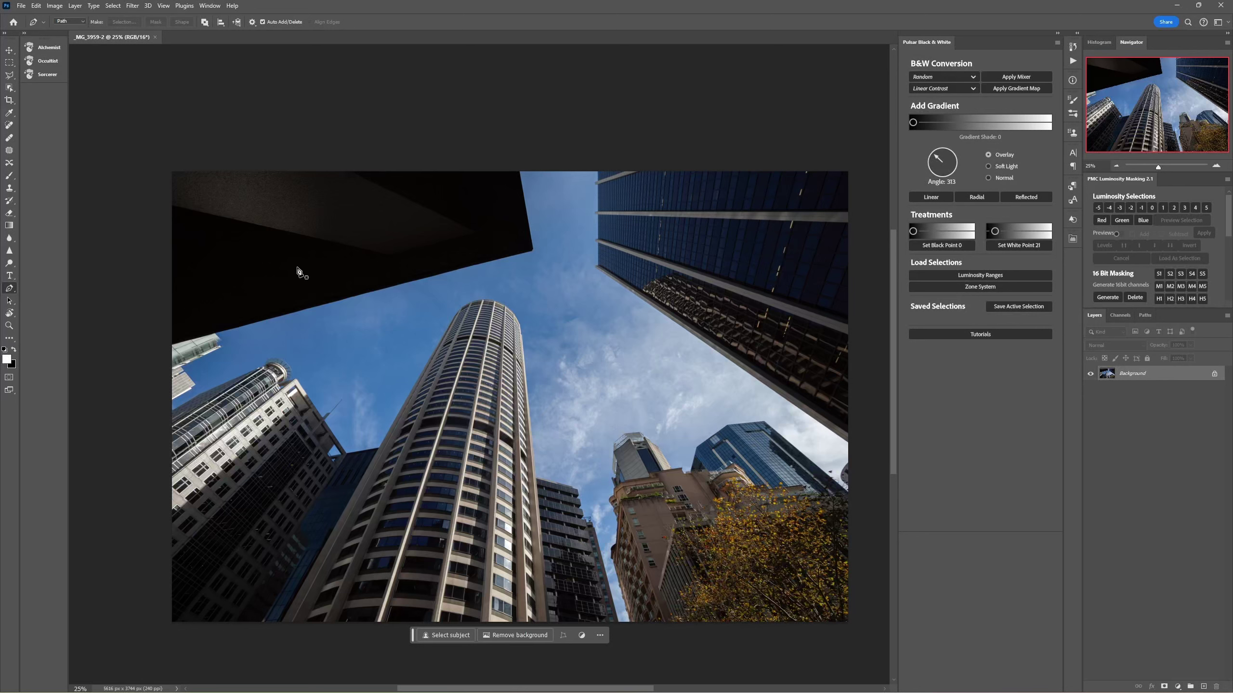
- Start a Pen tool path along the dark overhanging building's right edge, from the image's top border down to its corner
drag(9, 91, 54, 89)
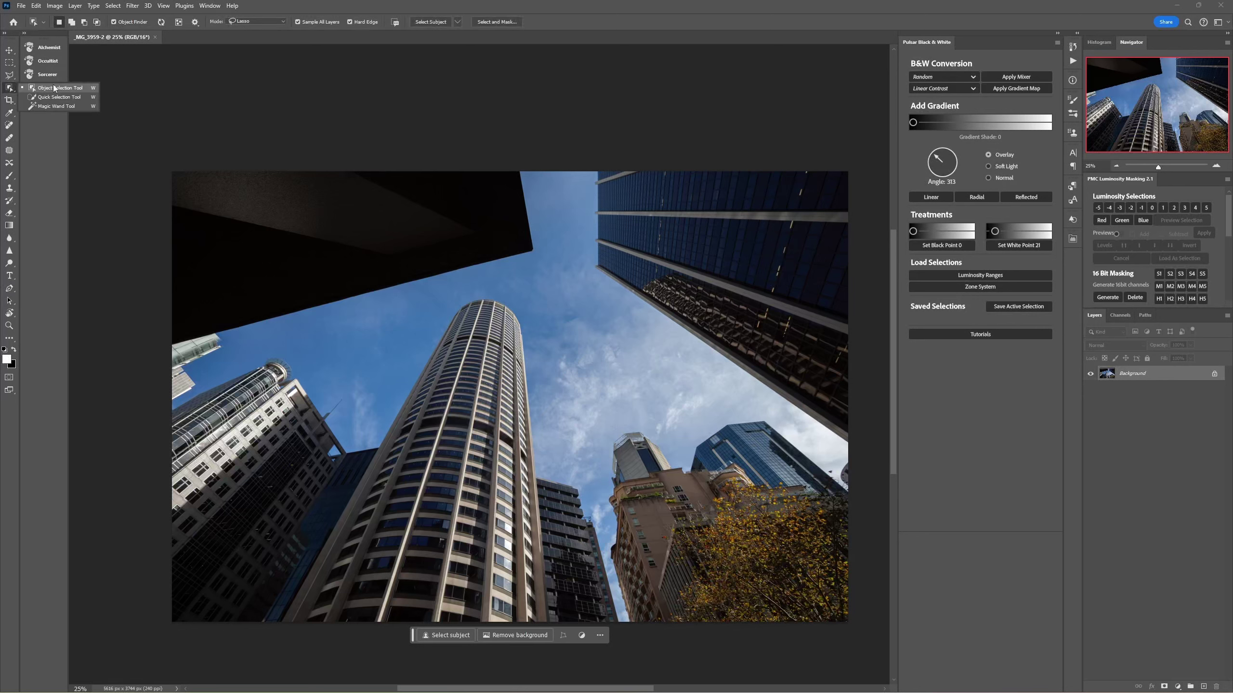
click(55, 89)
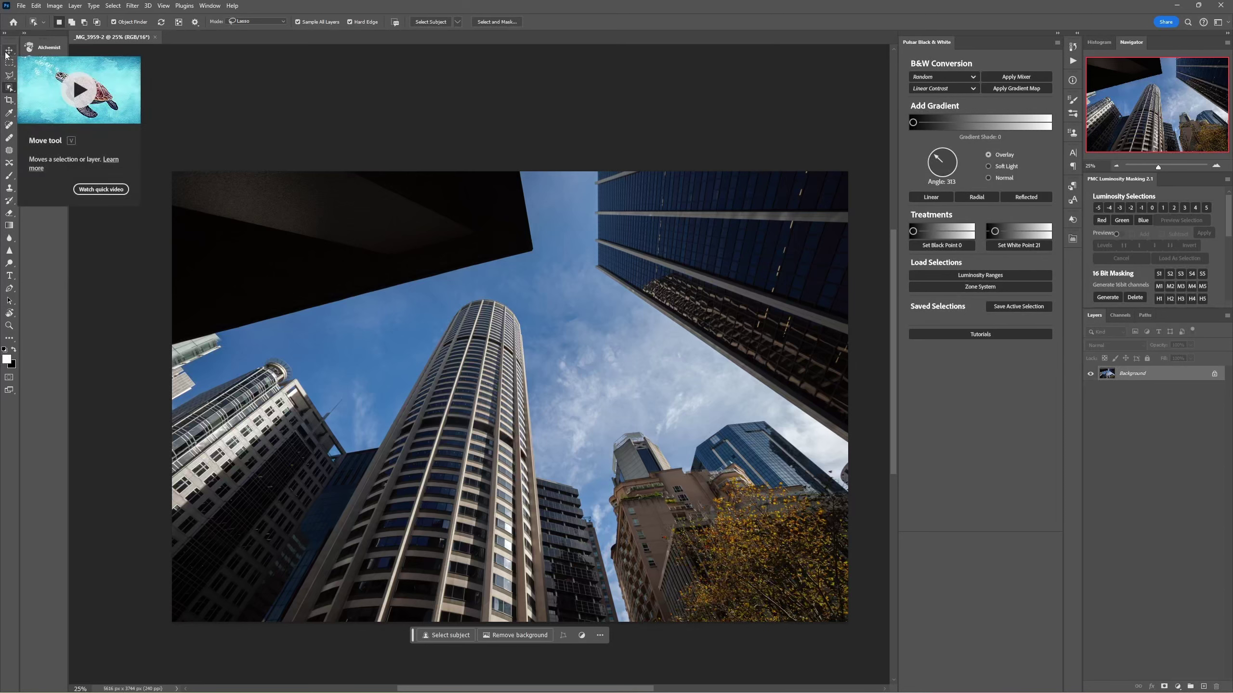
click(11, 290)
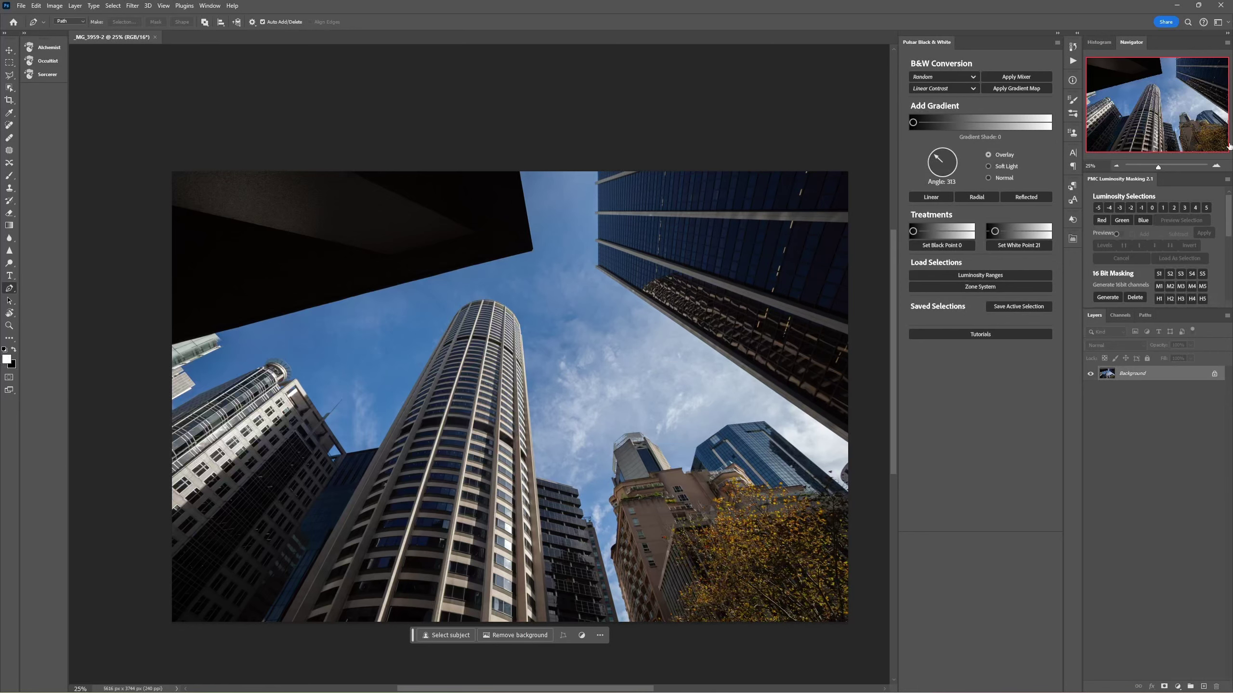
click(1217, 166)
click(1216, 166)
click(1216, 166)
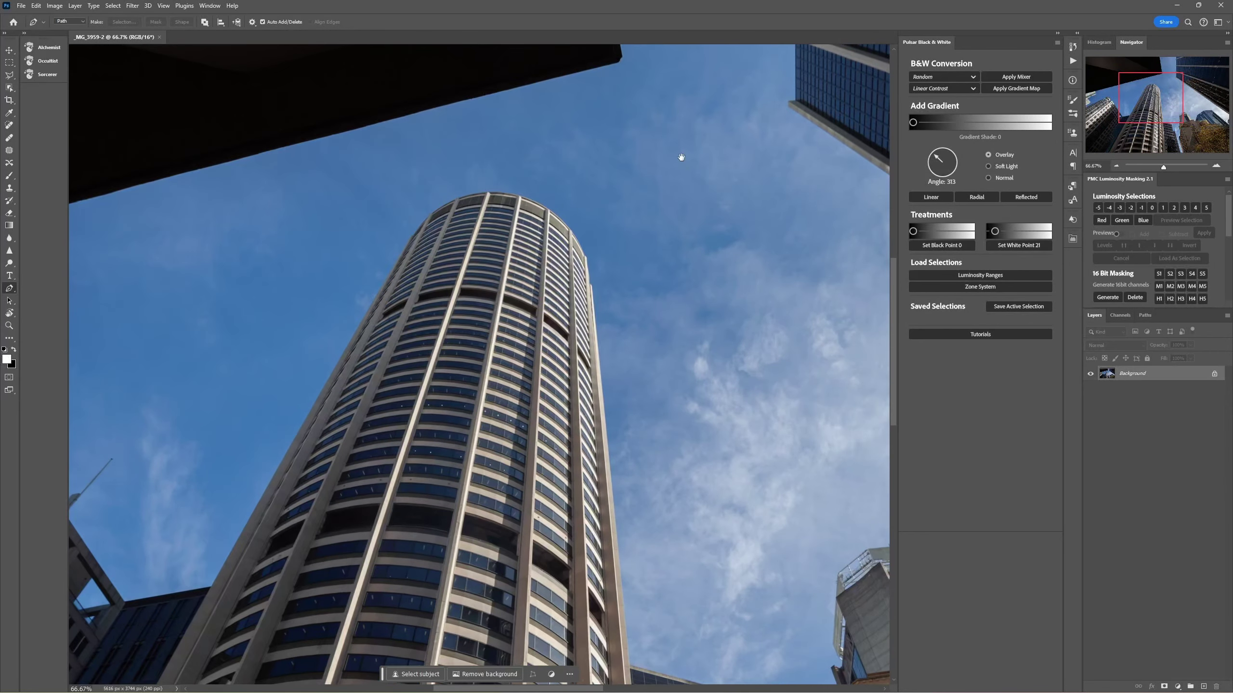
drag(680, 157, 750, 490)
click(1217, 166)
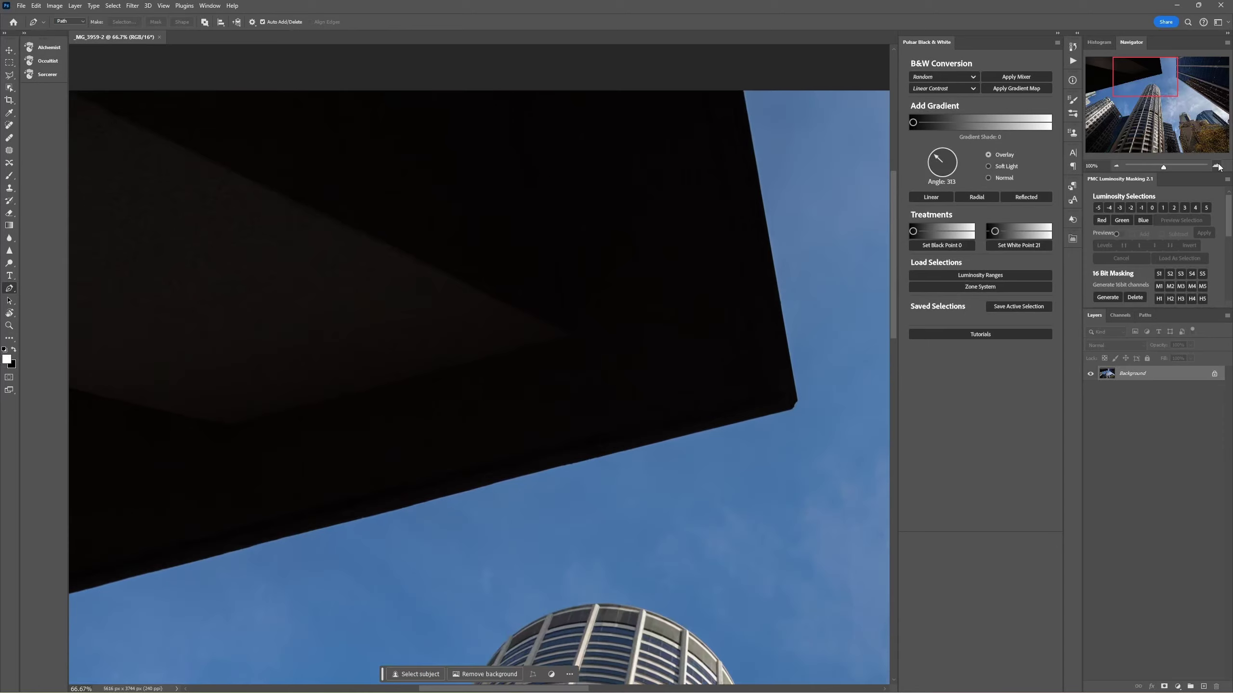
drag(804, 266, 673, 304)
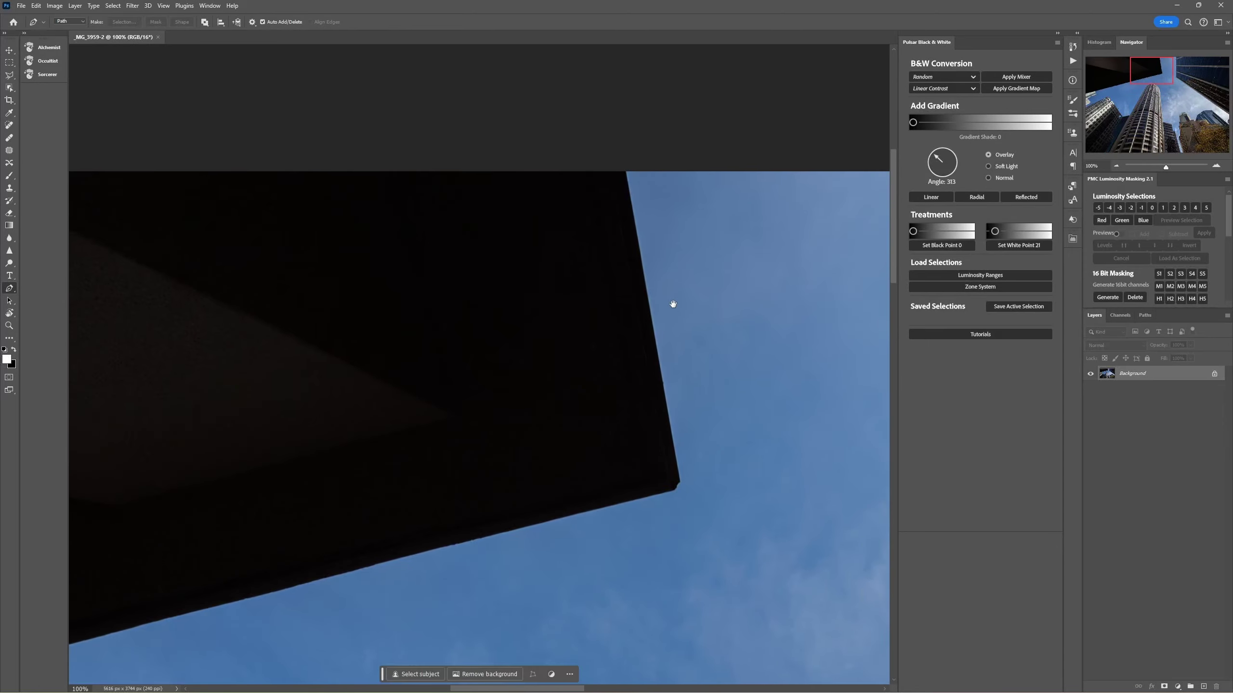
click(626, 172)
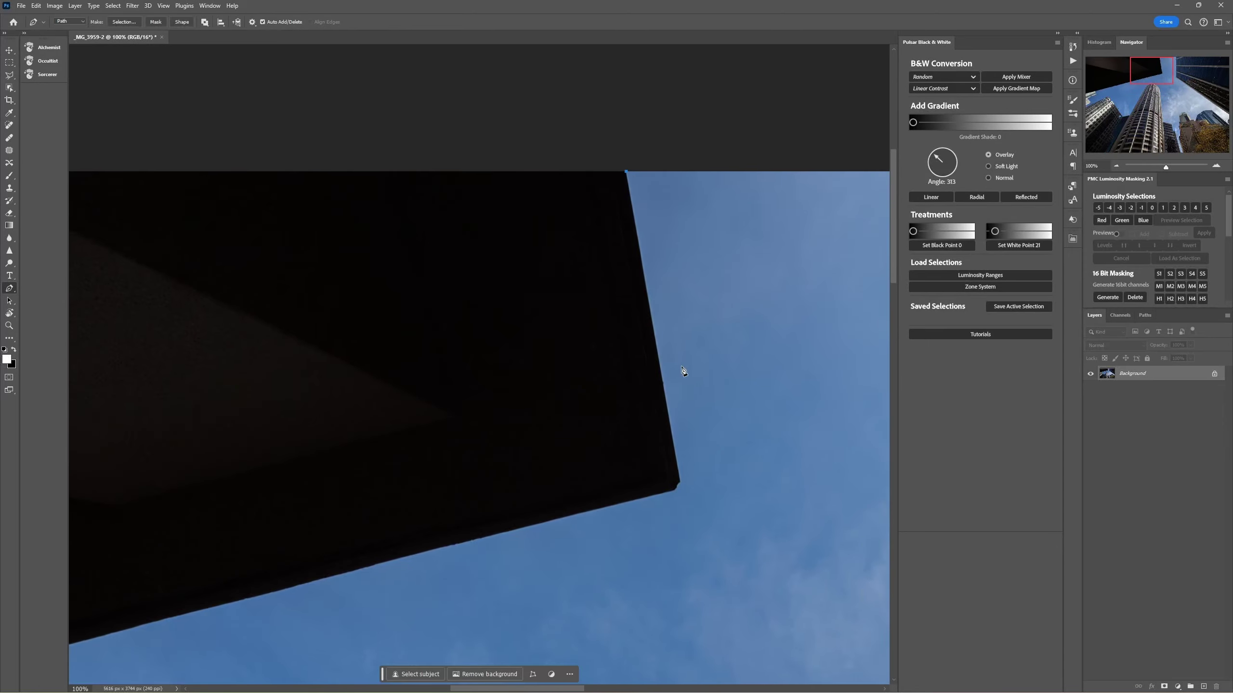
click(680, 484)
- Continue the path around the corner and along the dark building's lower edge with further anchor points
click(1216, 166)
drag(529, 576, 591, 176)
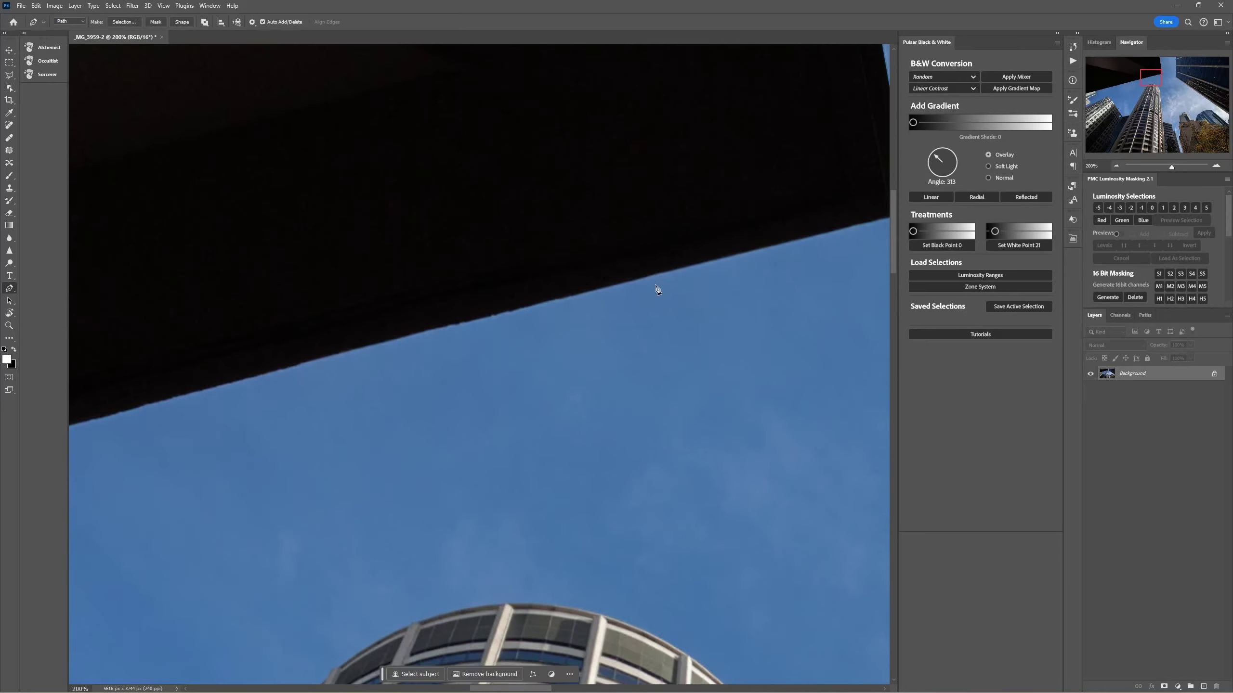
click(1115, 167)
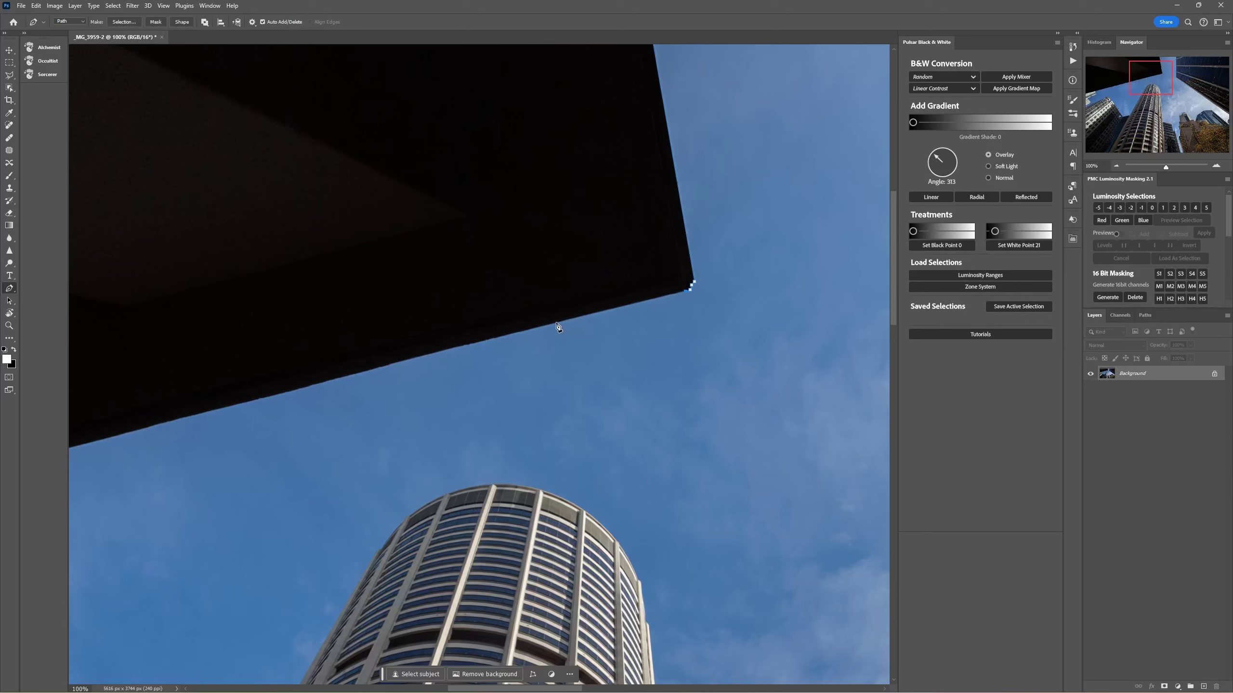
click(125, 435)
click(1217, 166)
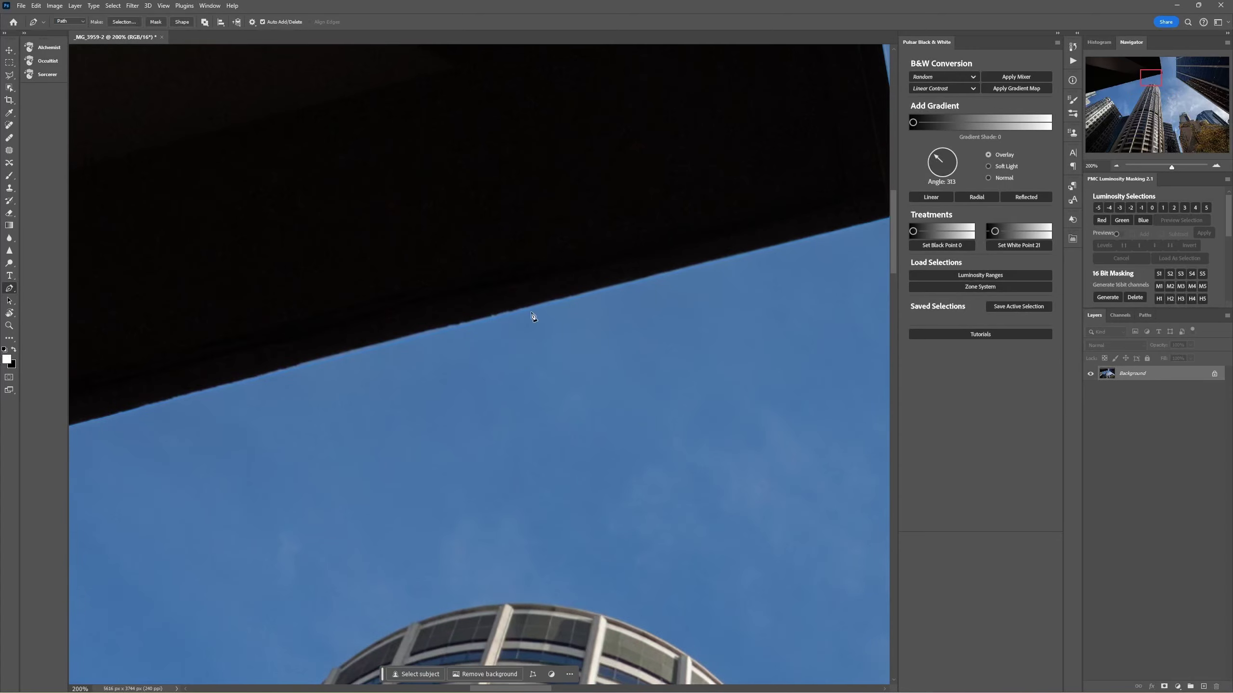
click(1116, 165)
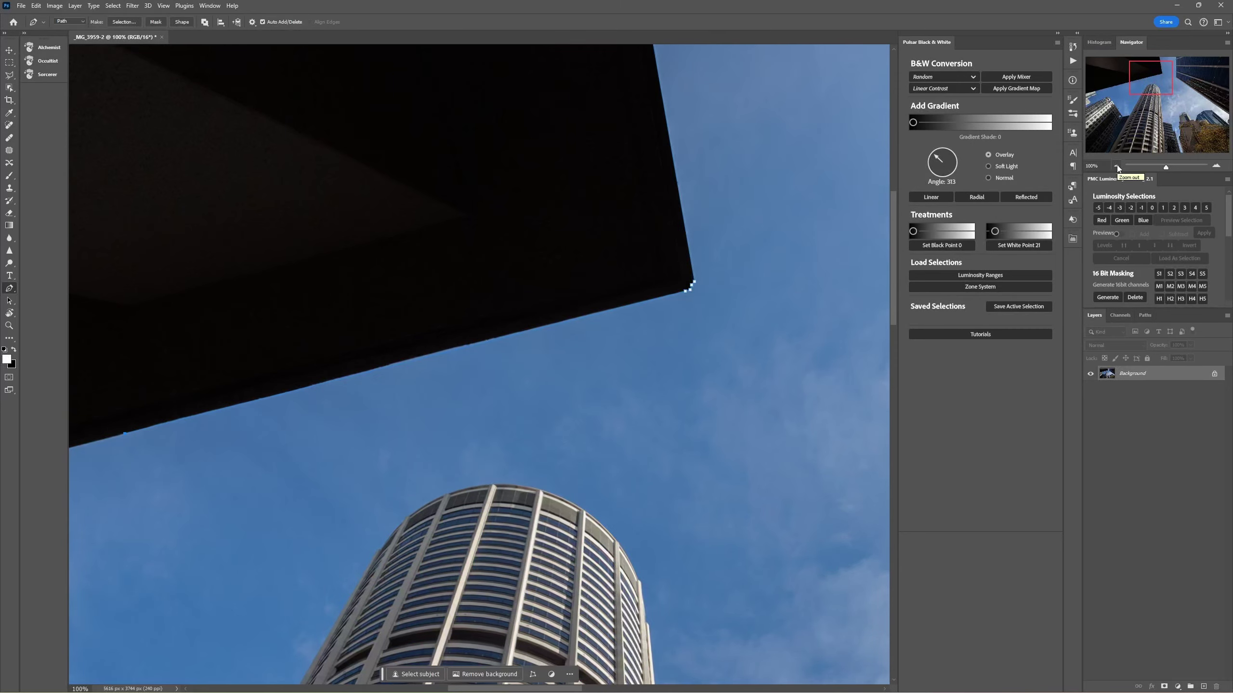
click(1116, 167)
drag(245, 427, 561, 386)
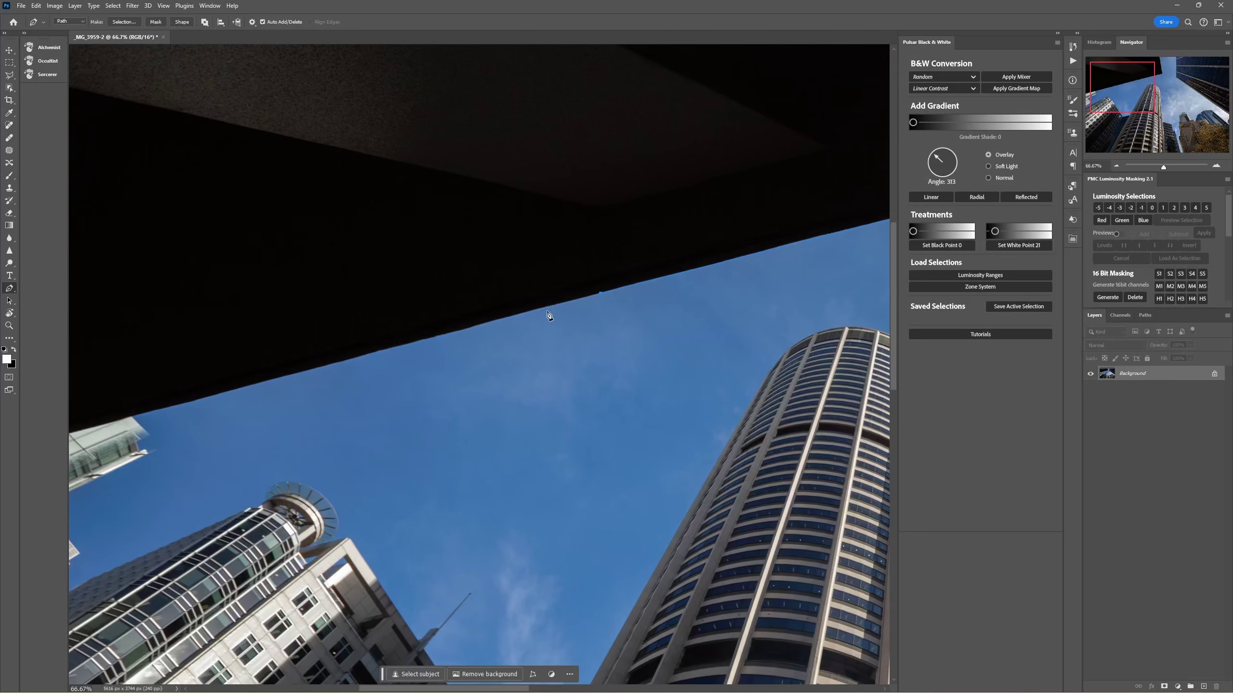
click(493, 322)
click(395, 348)
- Extend the path along the remaining lower edge to the image's left border and close it outside the canvas above the building
drag(390, 352, 597, 313)
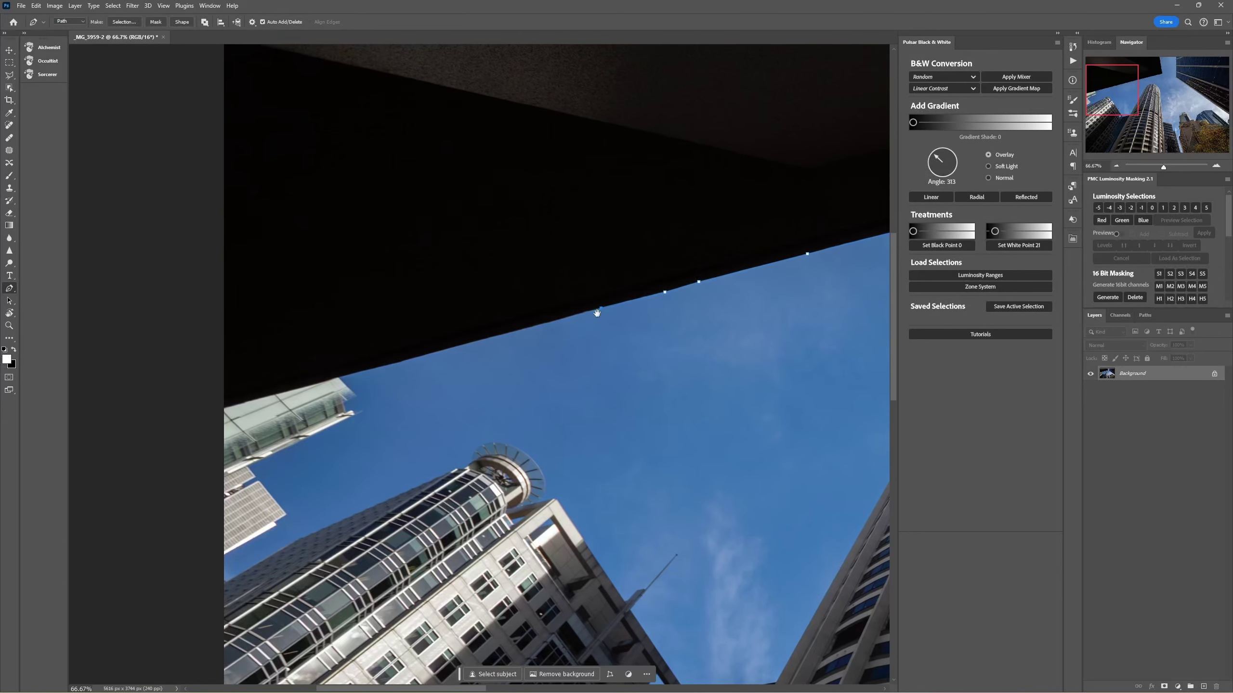
click(533, 327)
click(424, 355)
click(360, 371)
click(224, 410)
scroll(313, 348, up, 5)
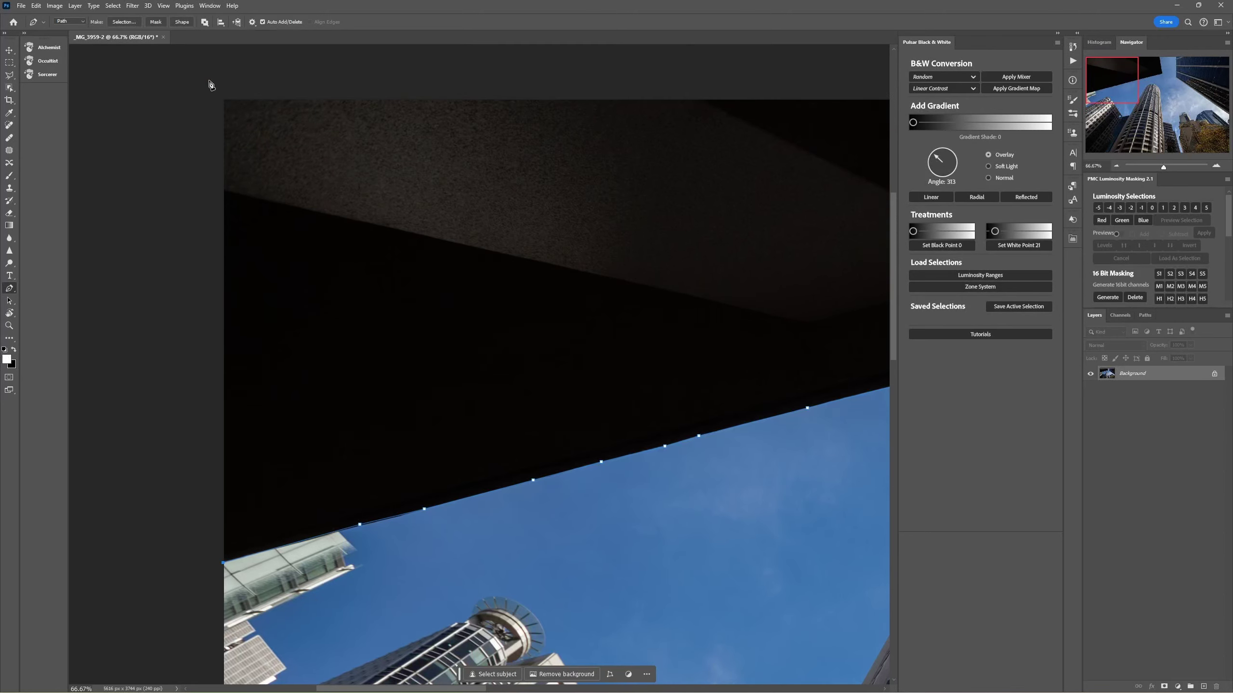
drag(710, 104, 327, 192)
click(528, 134)
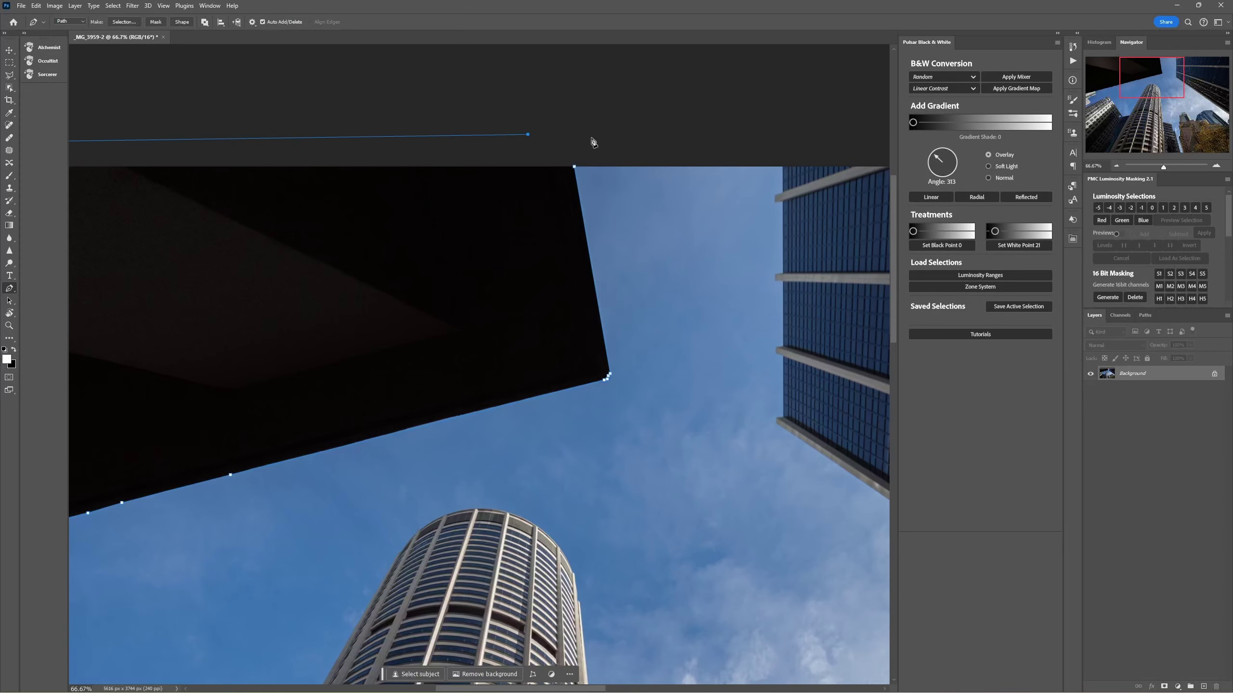
click(574, 167)
- Convert the closed path around the dark building into a selection
right_click(308, 318)
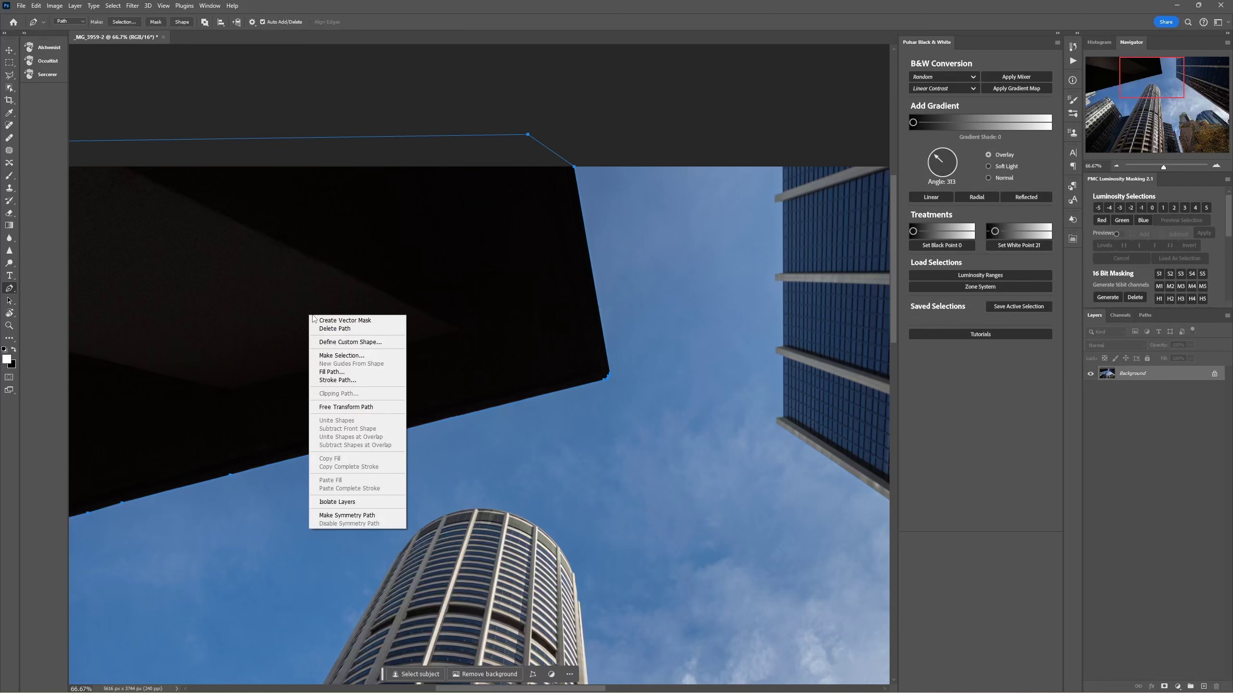
click(370, 355)
click(665, 200)
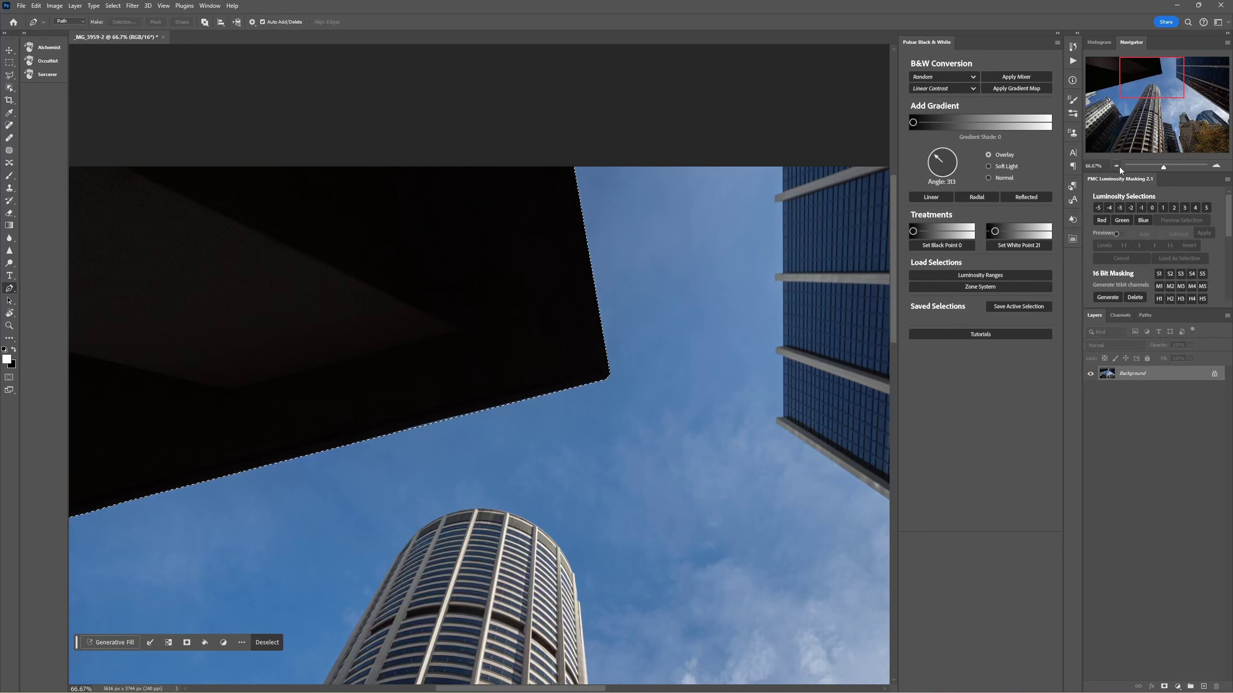
- Open the selection in Select and Mask and refine its lower edge near the building's corner with the Refine Edge Brush
drag(474, 345, 621, 278)
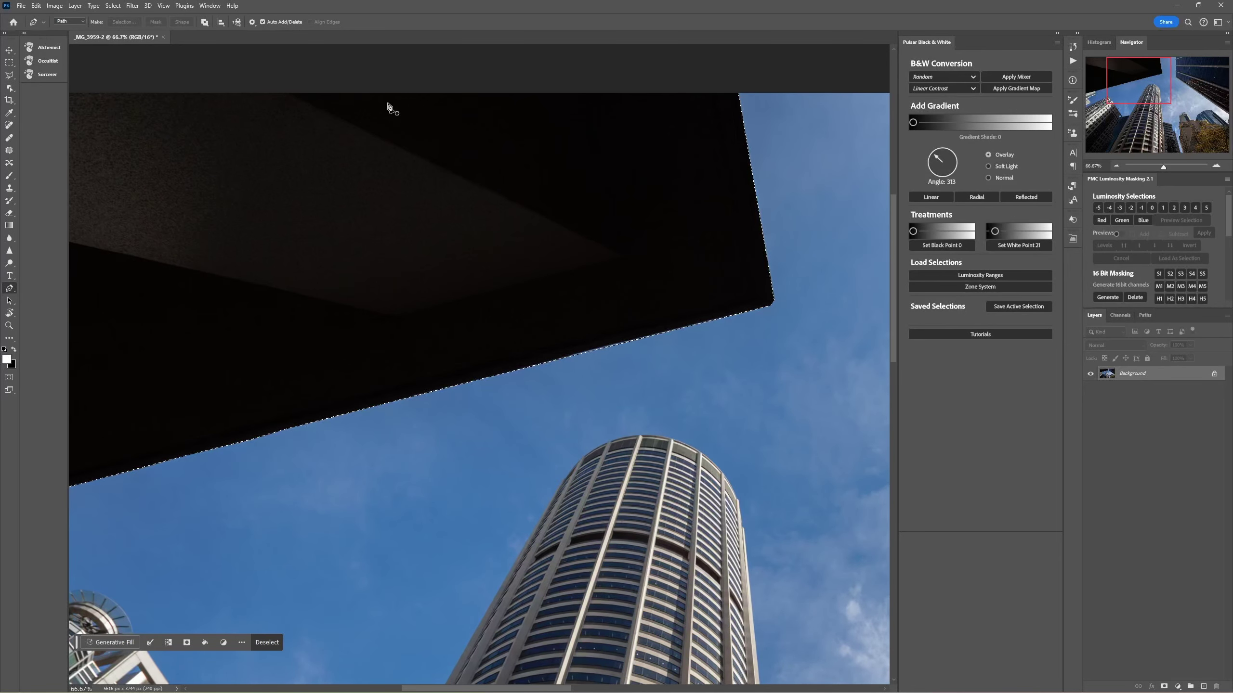
click(115, 5)
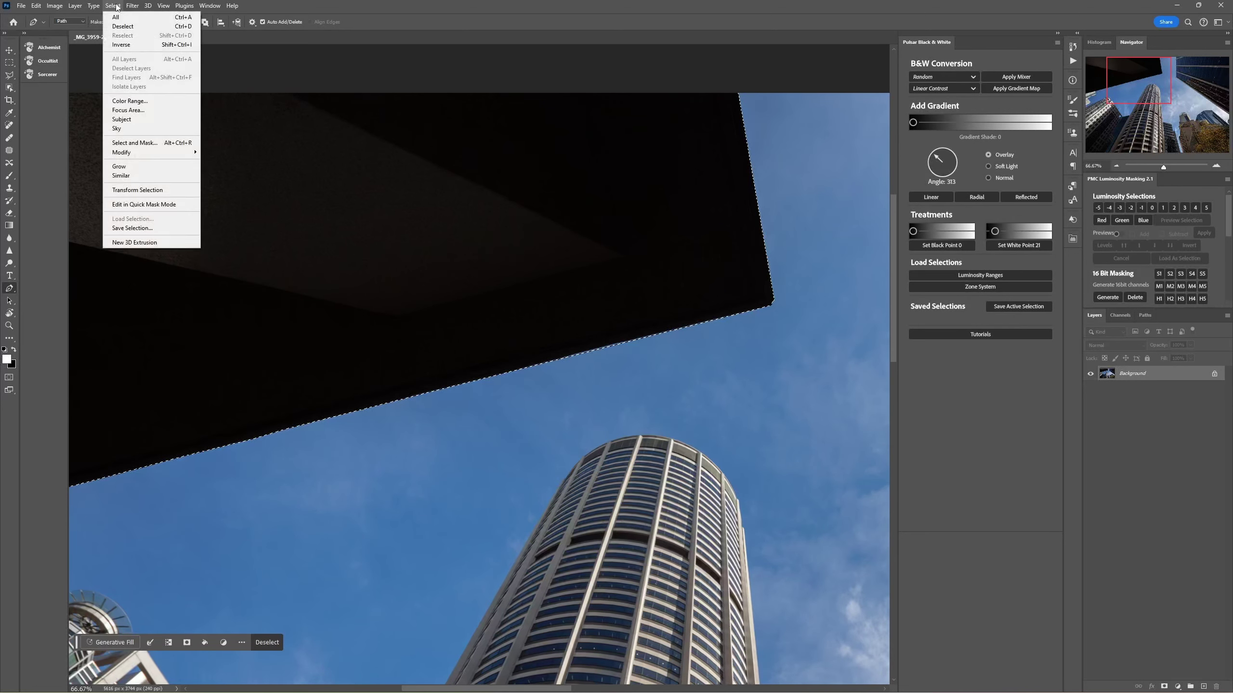
click(156, 144)
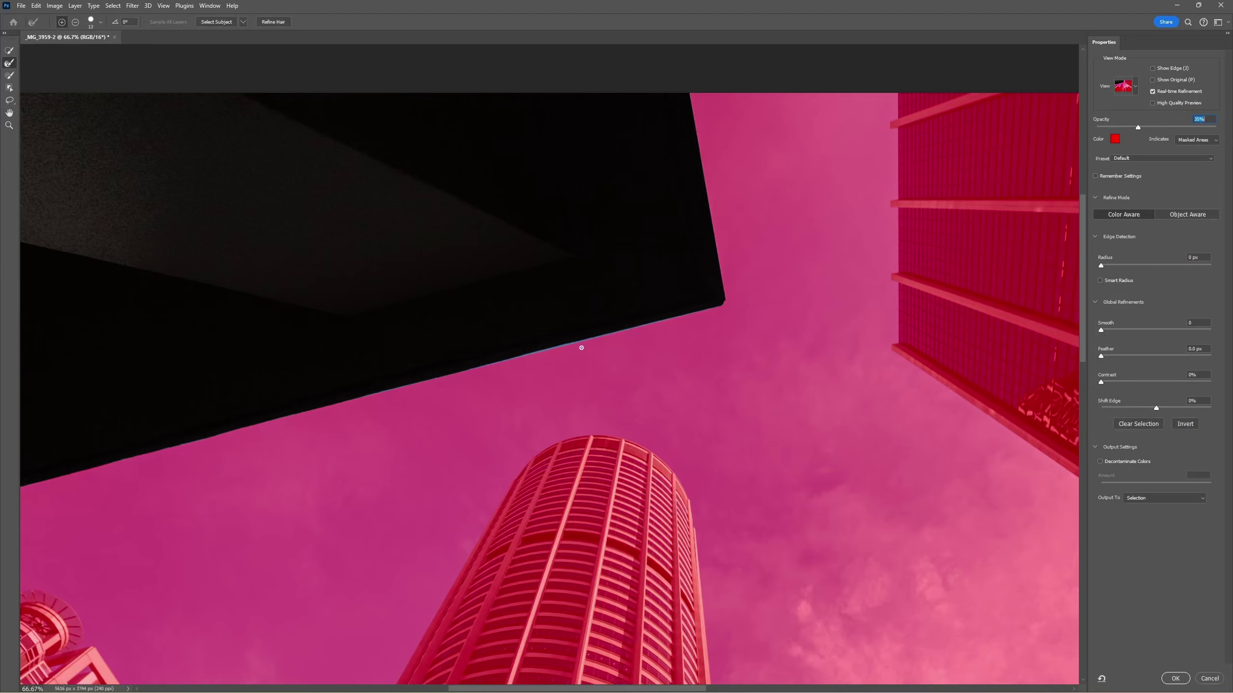
key(z)
scroll(559, 386, up, 3)
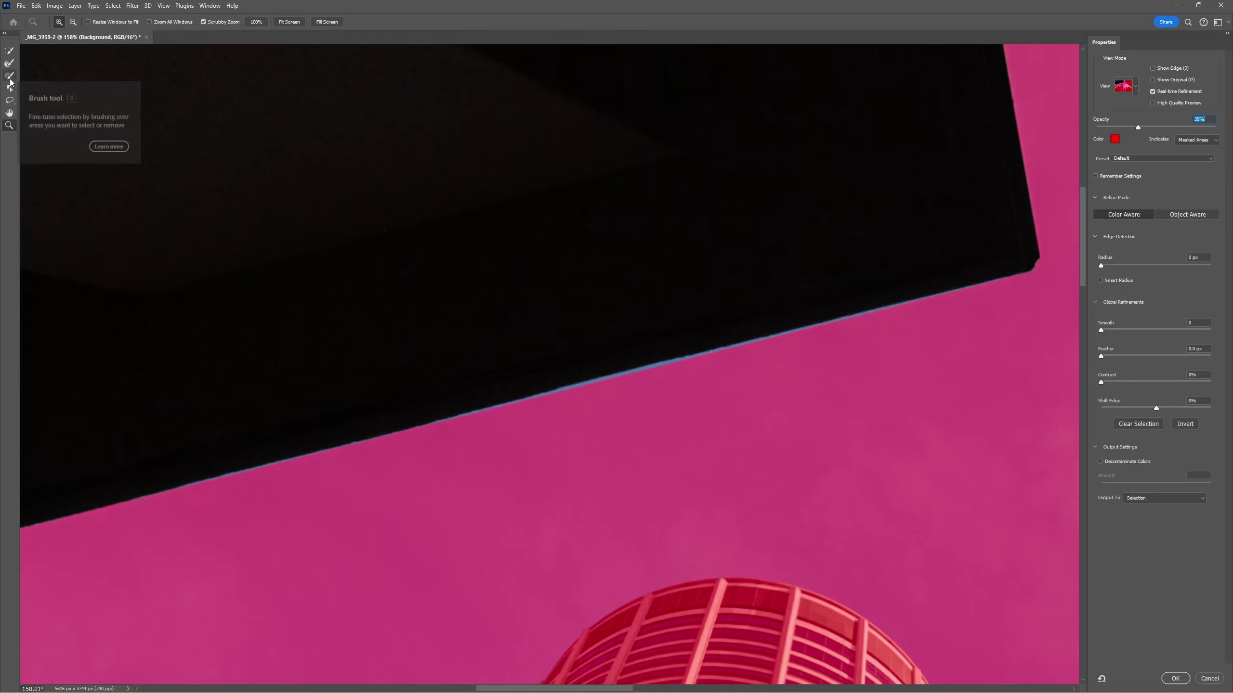
click(9, 63)
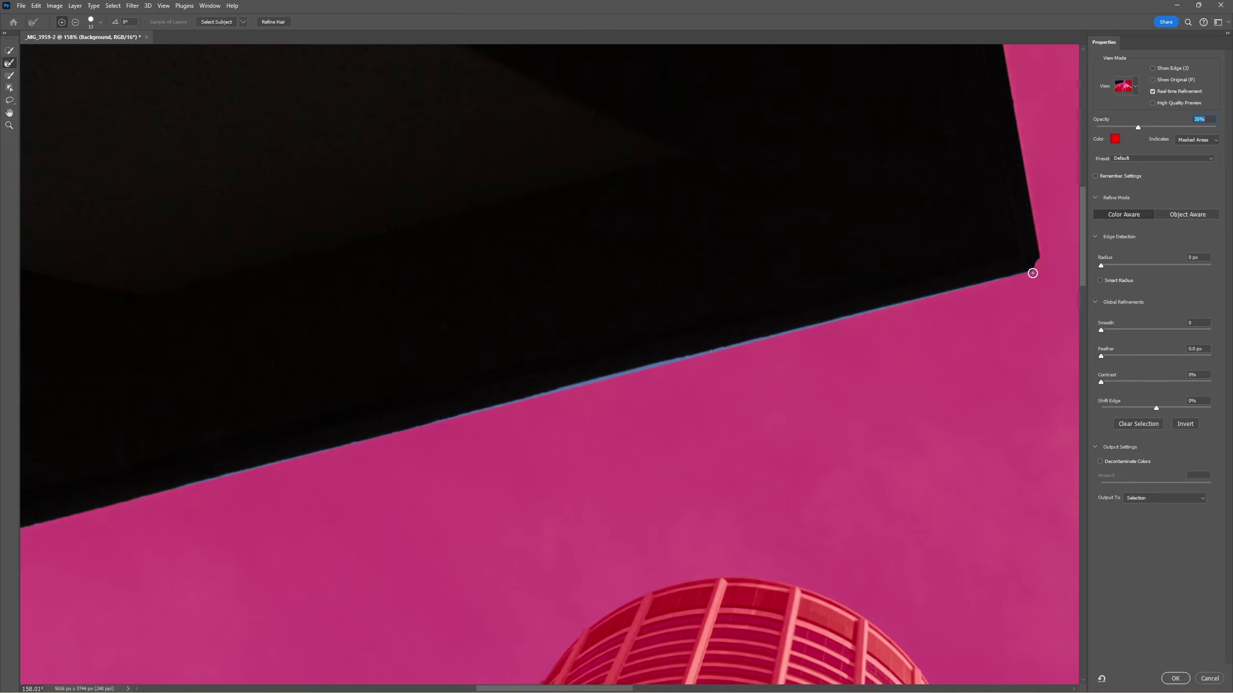
mouse_move(1033, 273)
mouse_down()
mouse_move(544, 395)
mouse_move(854, 316)
mouse_up()
mouse_move(1059, 227)
mouse_down()
mouse_move(862, 314)
mouse_move(168, 494)
mouse_up()
- Refine the rest of the building's lower edge toward the image's left border and apply the refined selection
drag(335, 520, 768, 344)
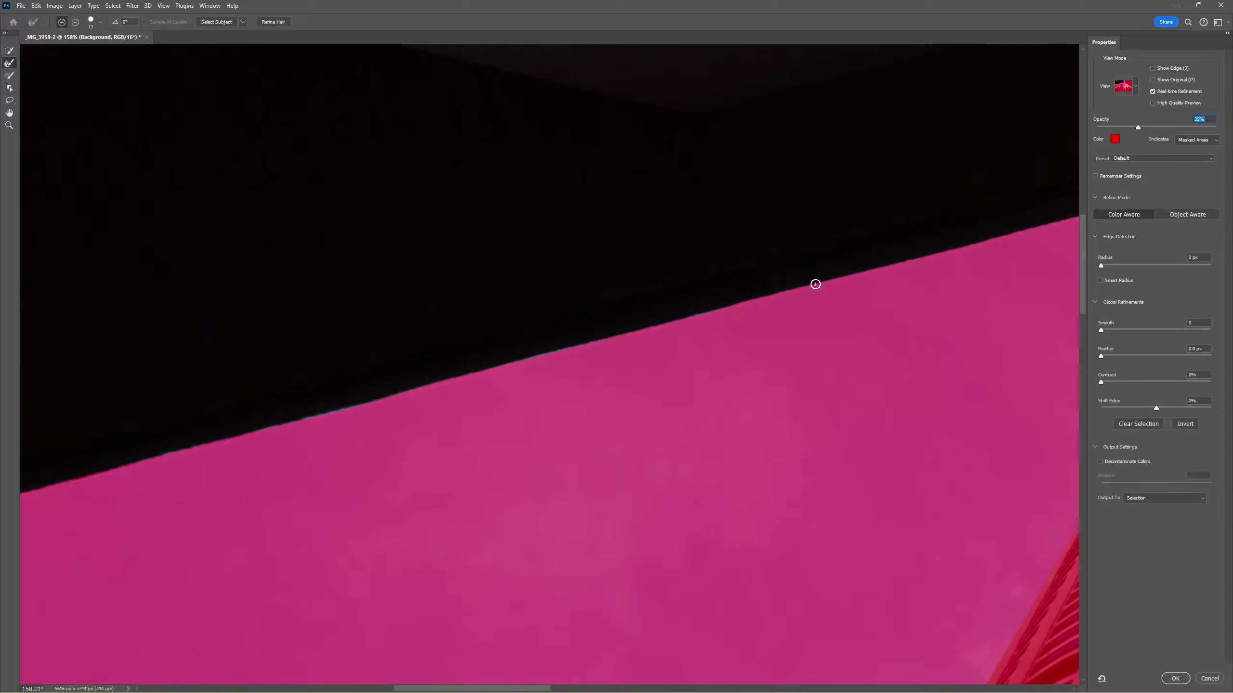
drag(74, 481, 657, 328)
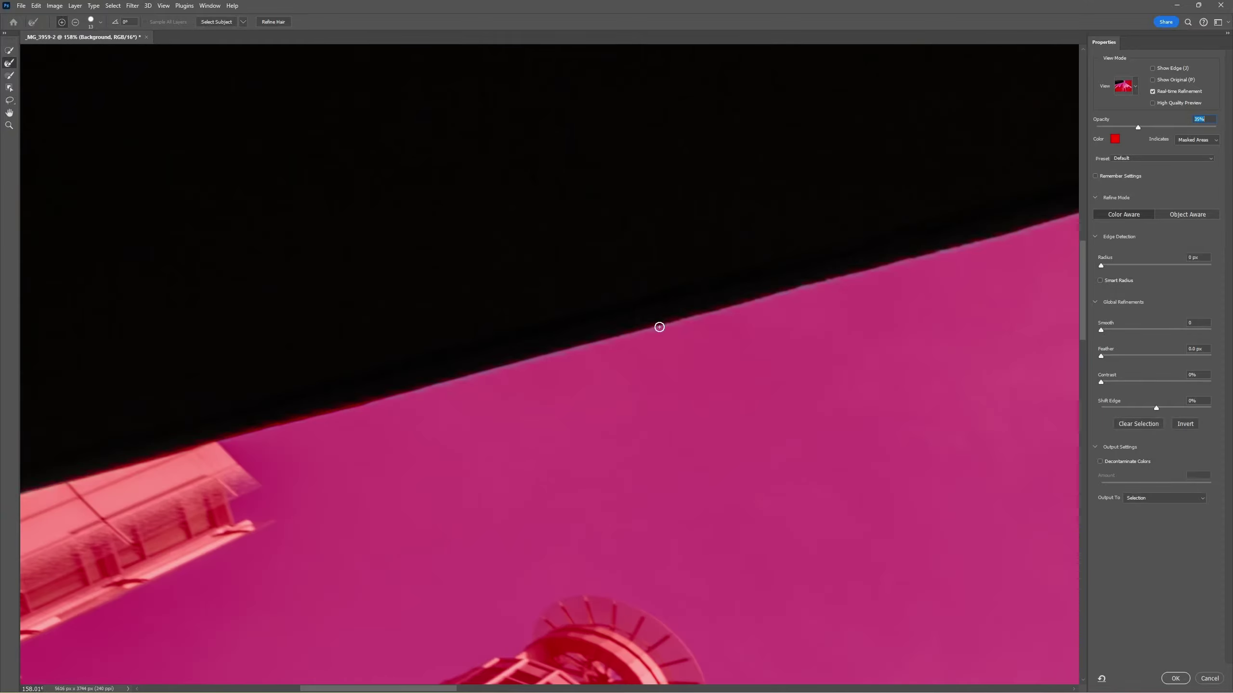
drag(238, 458, 597, 379)
scroll(649, 394, right, 10)
scroll(646, 419, down, 2)
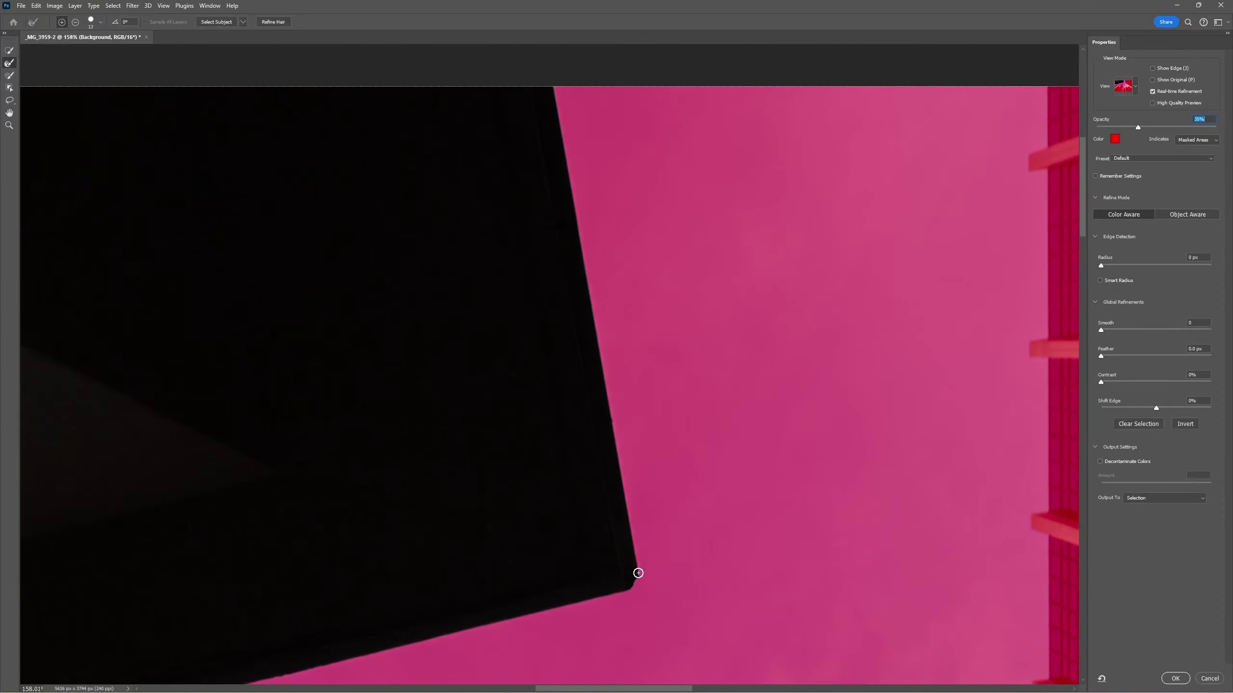
click(1179, 679)
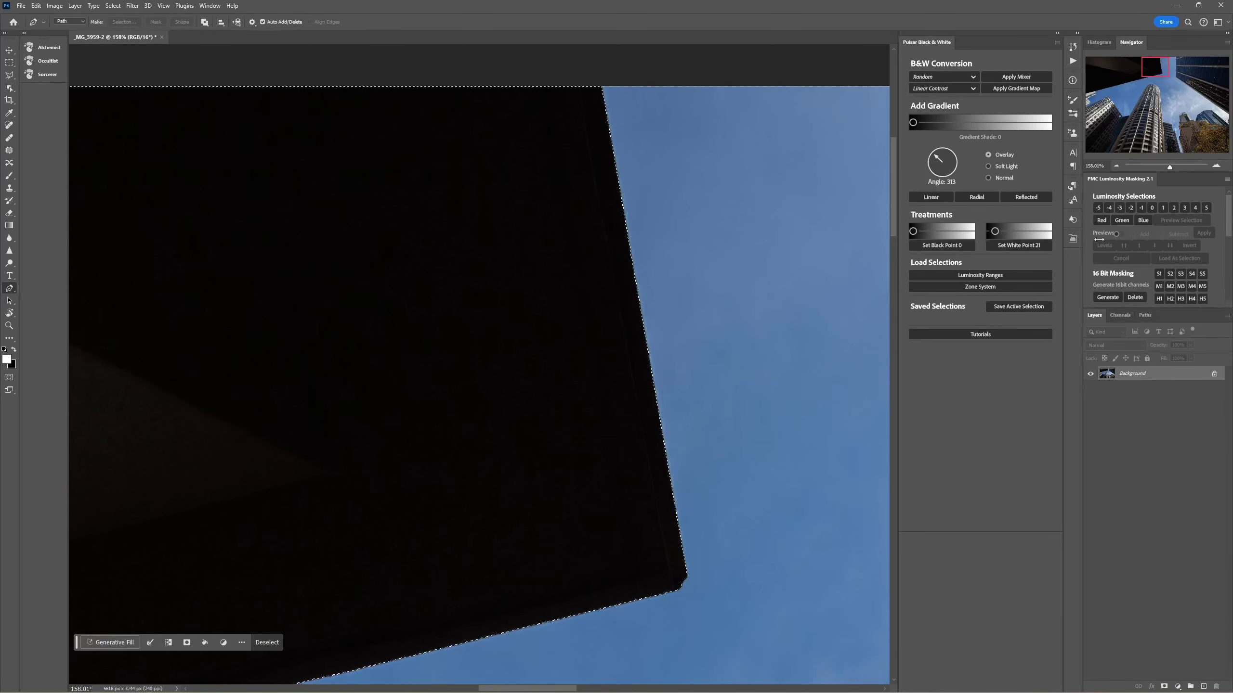
- Save the active selection as a new channel named Top Left and reload it from the saved selections
click(1117, 165)
click(1117, 166)
click(1117, 166)
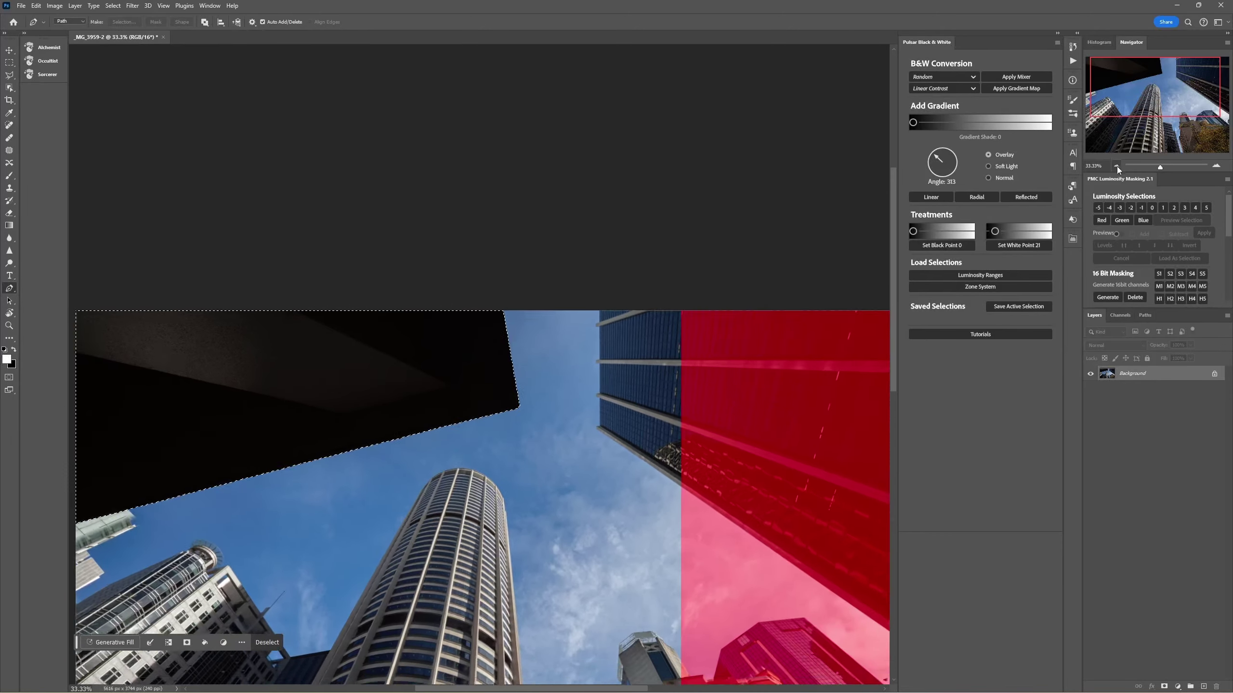
click(1117, 166)
drag(537, 364, 530, 315)
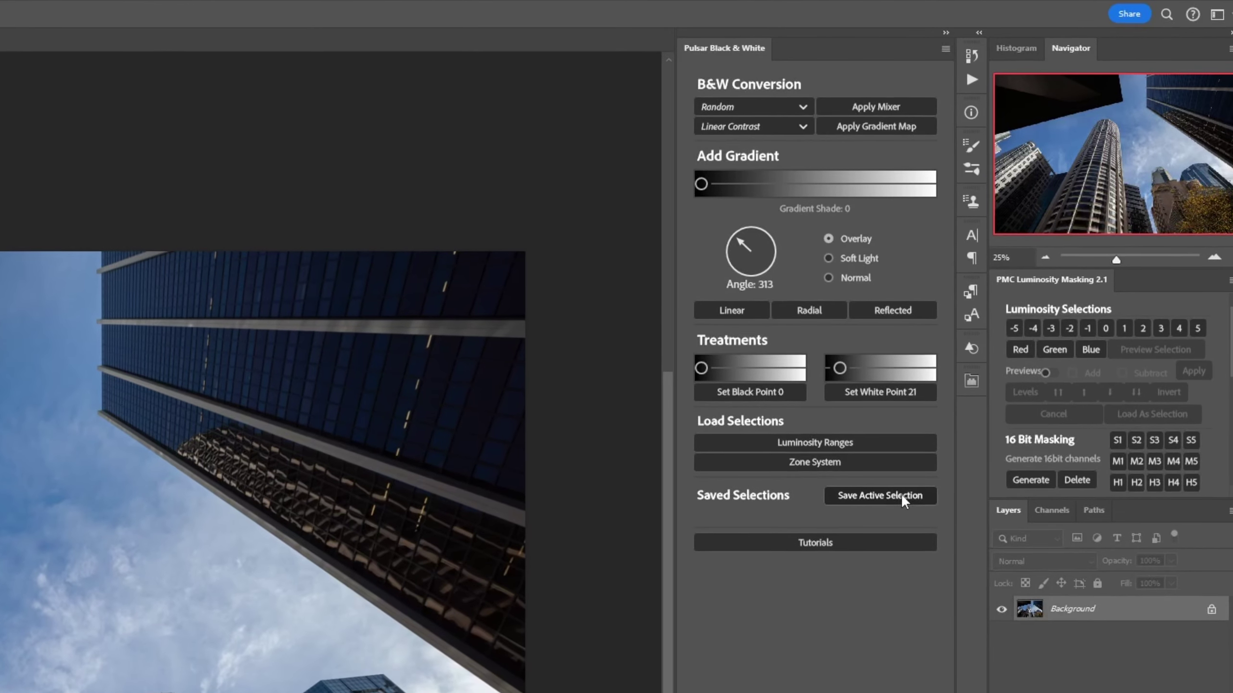
click(871, 502)
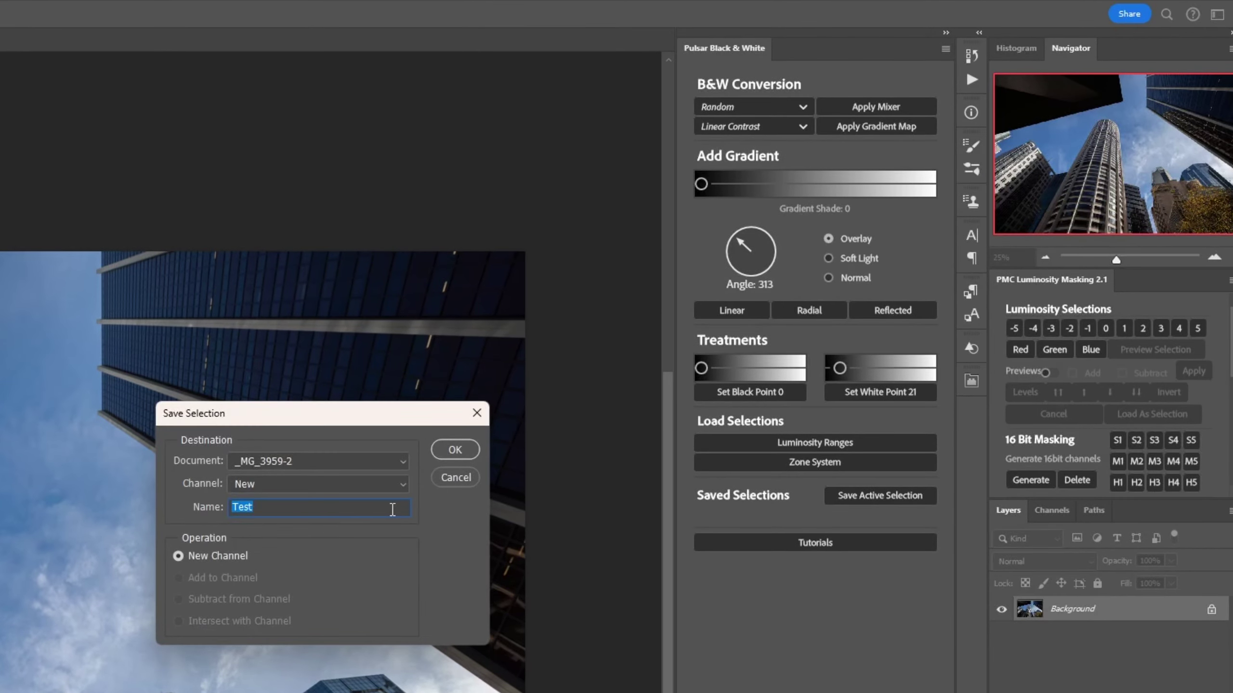
text(R)
text(op Lef)
click(441, 453)
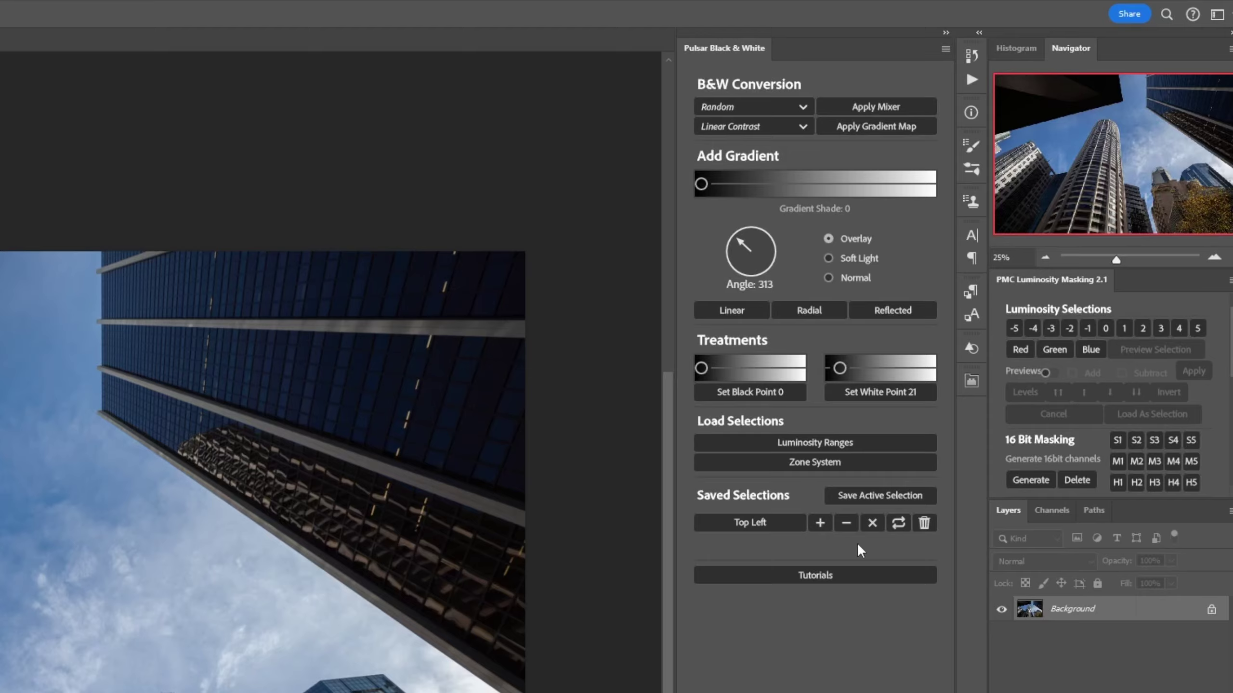
click(751, 523)
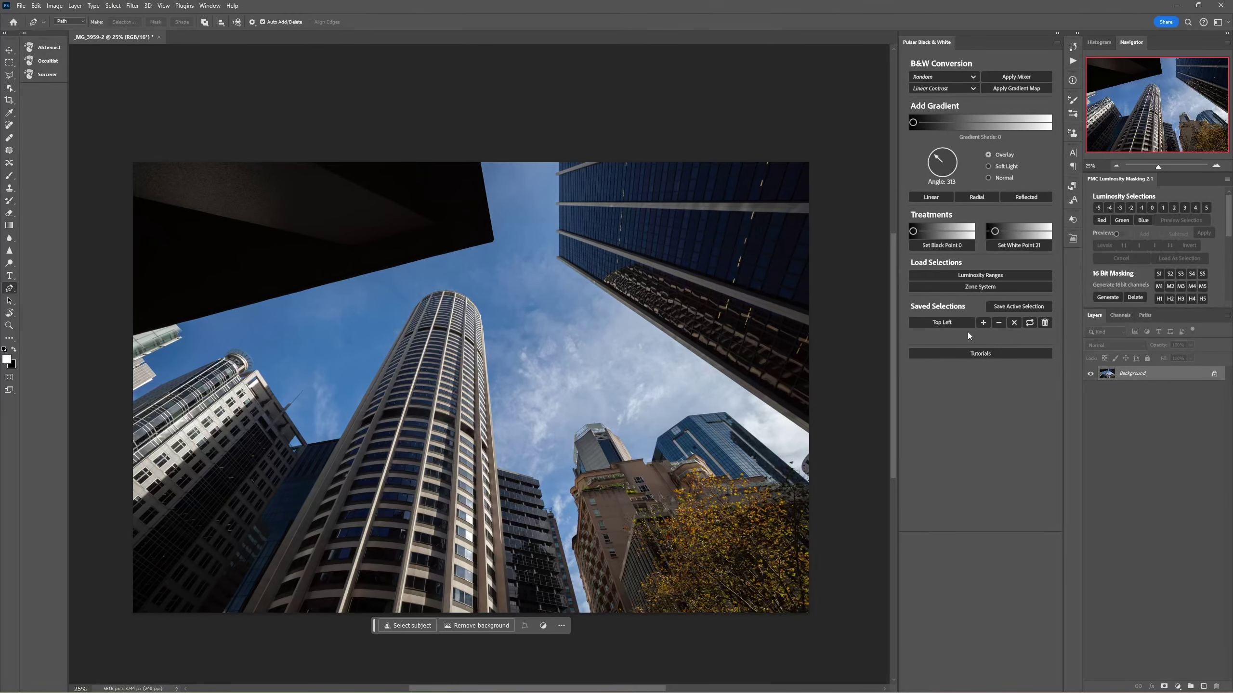
click(933, 321)
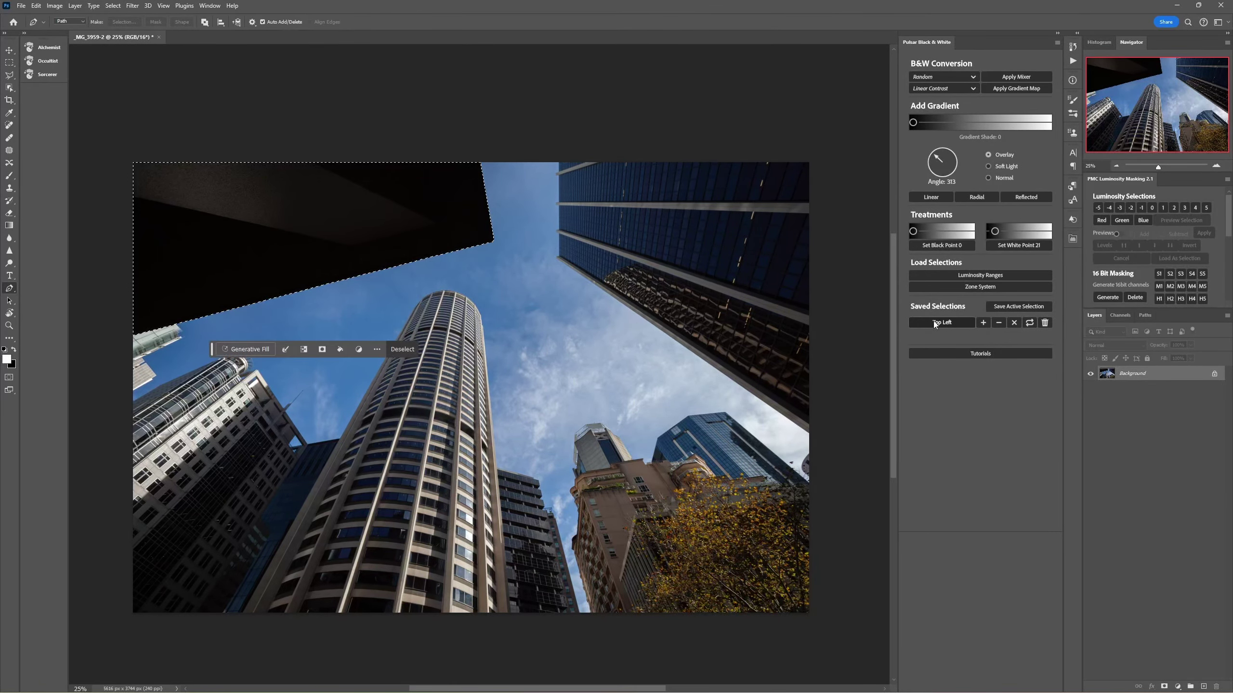
- Deselect and start a Pen path where the blue glass building's left edge meets the image's top border
key(ctrl+d)
click(1217, 168)
click(1216, 167)
click(1217, 168)
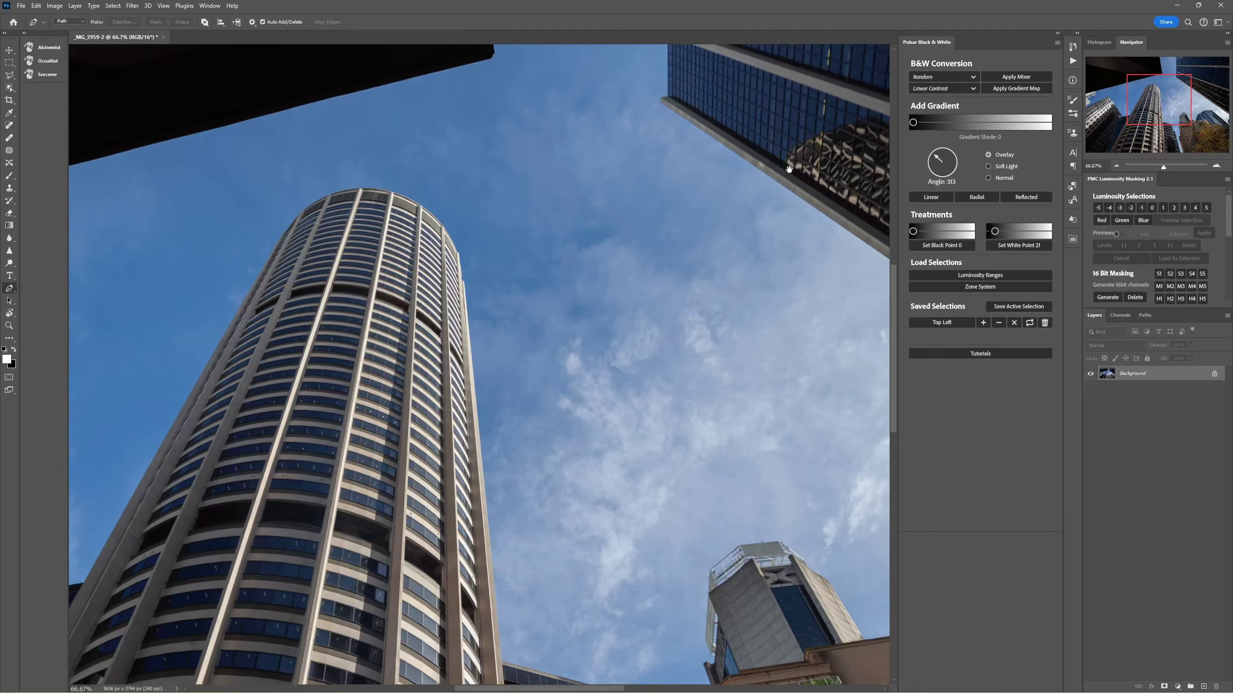
drag(789, 168, 551, 523)
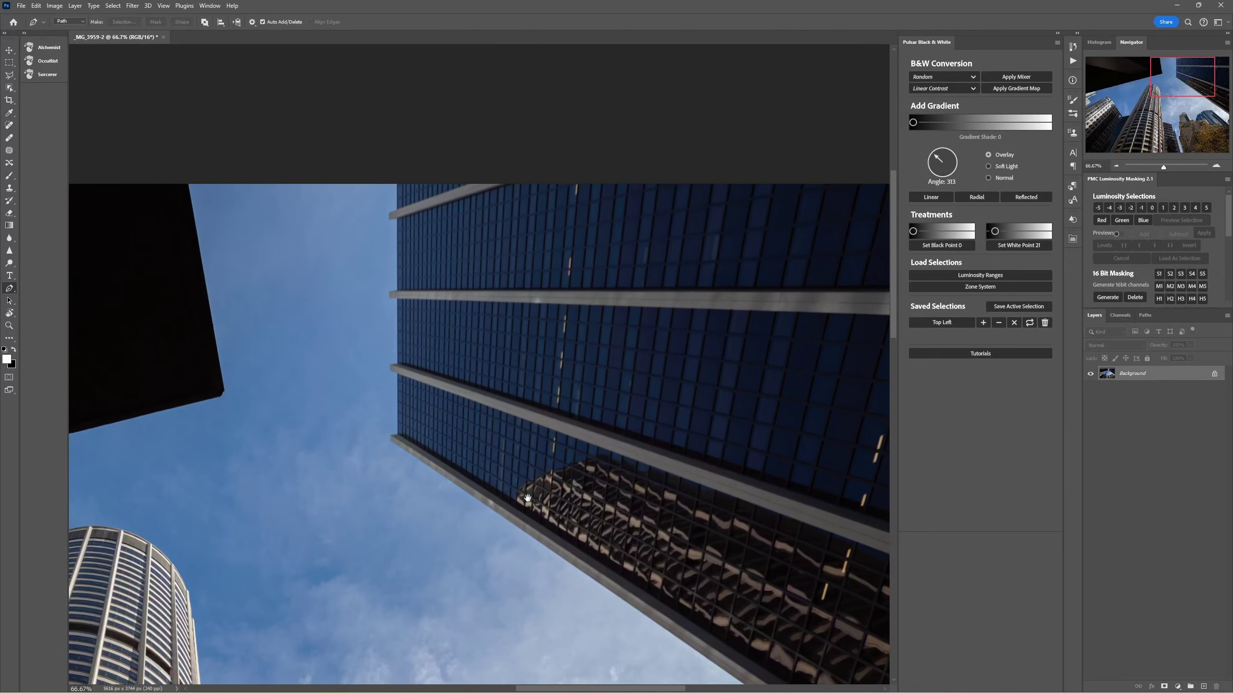
click(1216, 167)
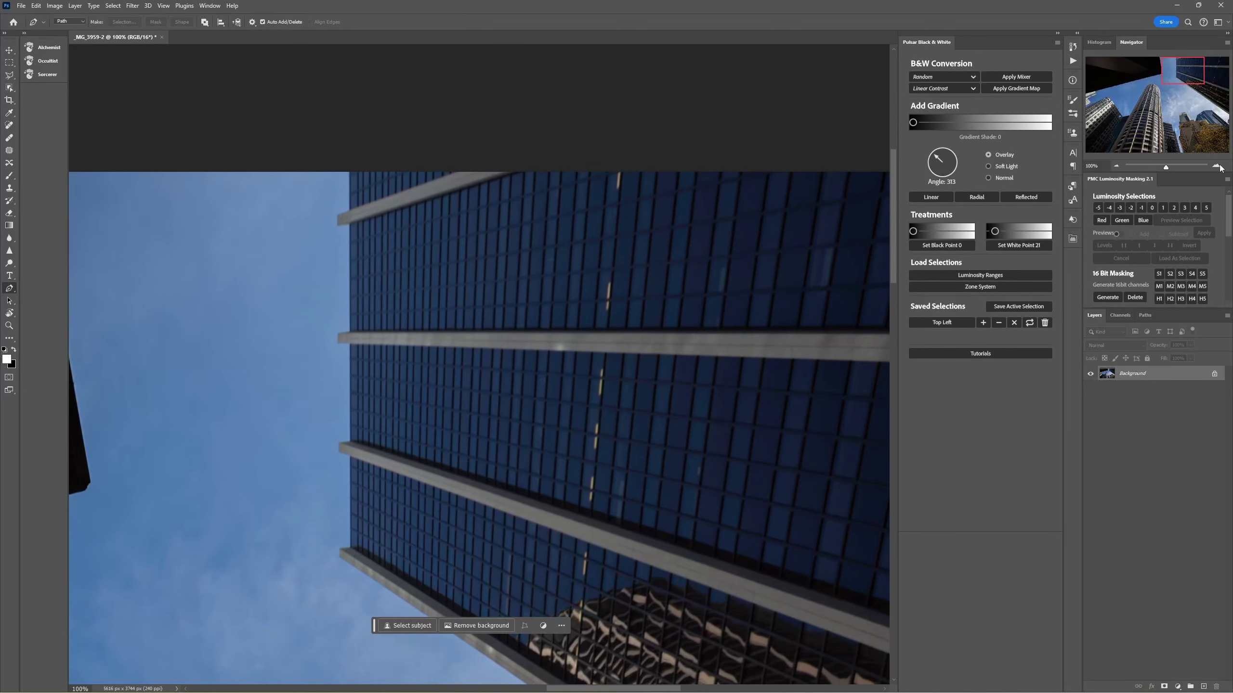
drag(363, 189, 456, 262)
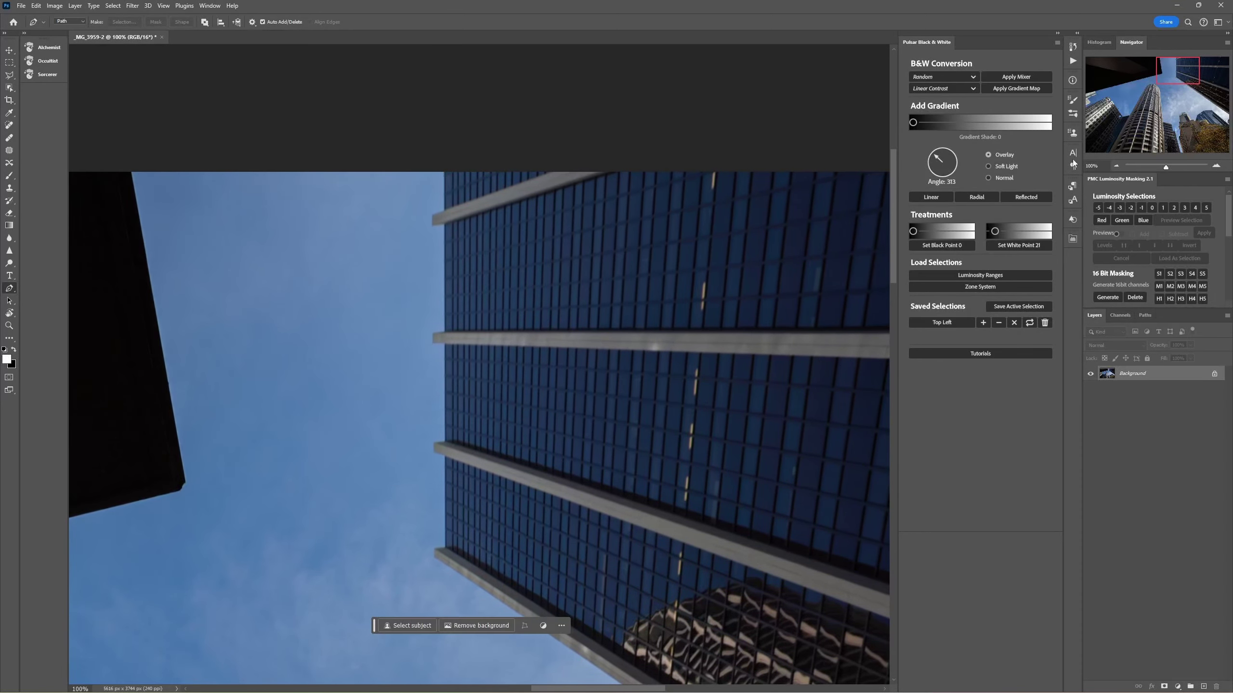
click(1217, 167)
scroll(514, 322, up, 5)
click(453, 307)
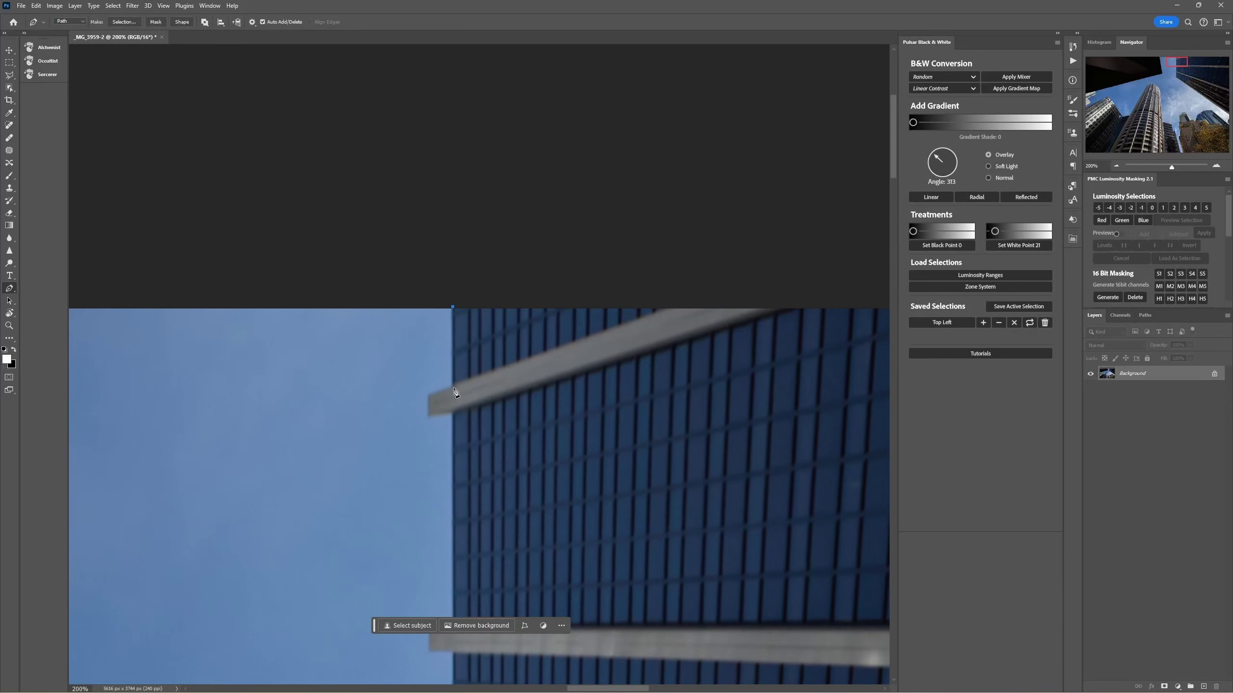
- Trace the blue glass building's left edge around its protruding ledges, follow its lower edge, and close the path outside the canvas
scroll(456, 502, down, 2)
click(454, 541)
click(430, 562)
scroll(454, 565, down, 6)
click(453, 469)
click(431, 491)
scroll(453, 501, down, 4)
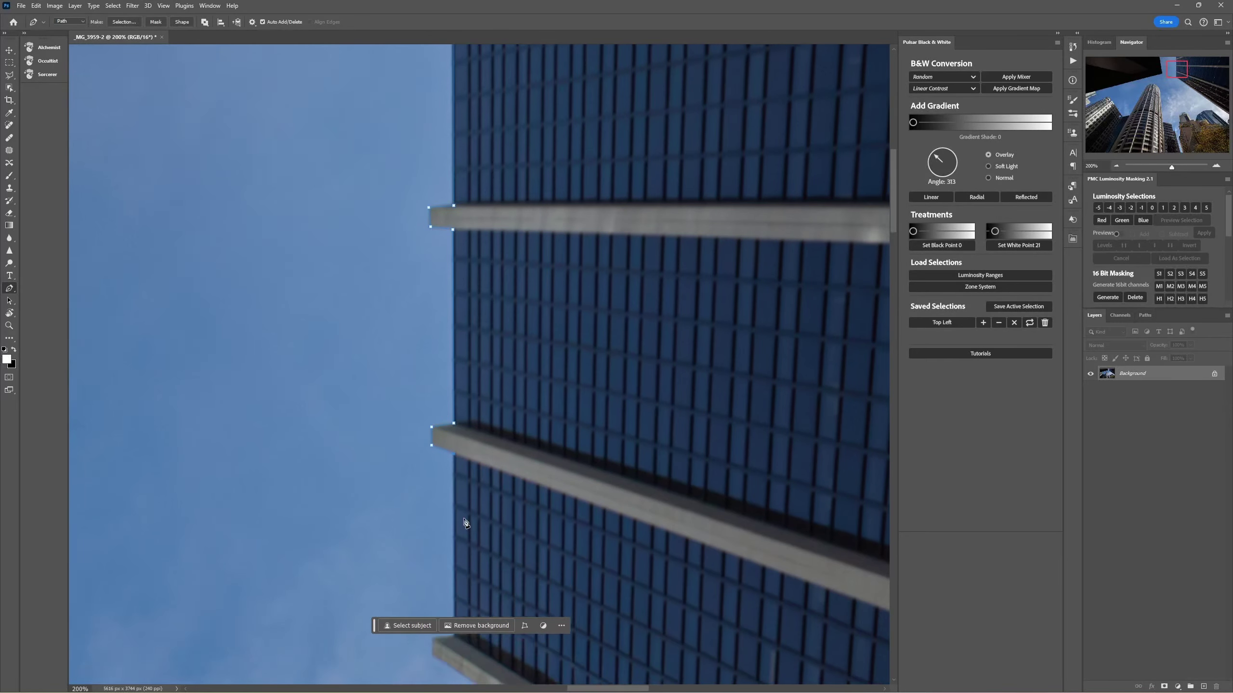
click(454, 512)
scroll(434, 535, down, 10)
key(ctrl+minus)
key(ctrl+minus)
key(ctrl+minus)
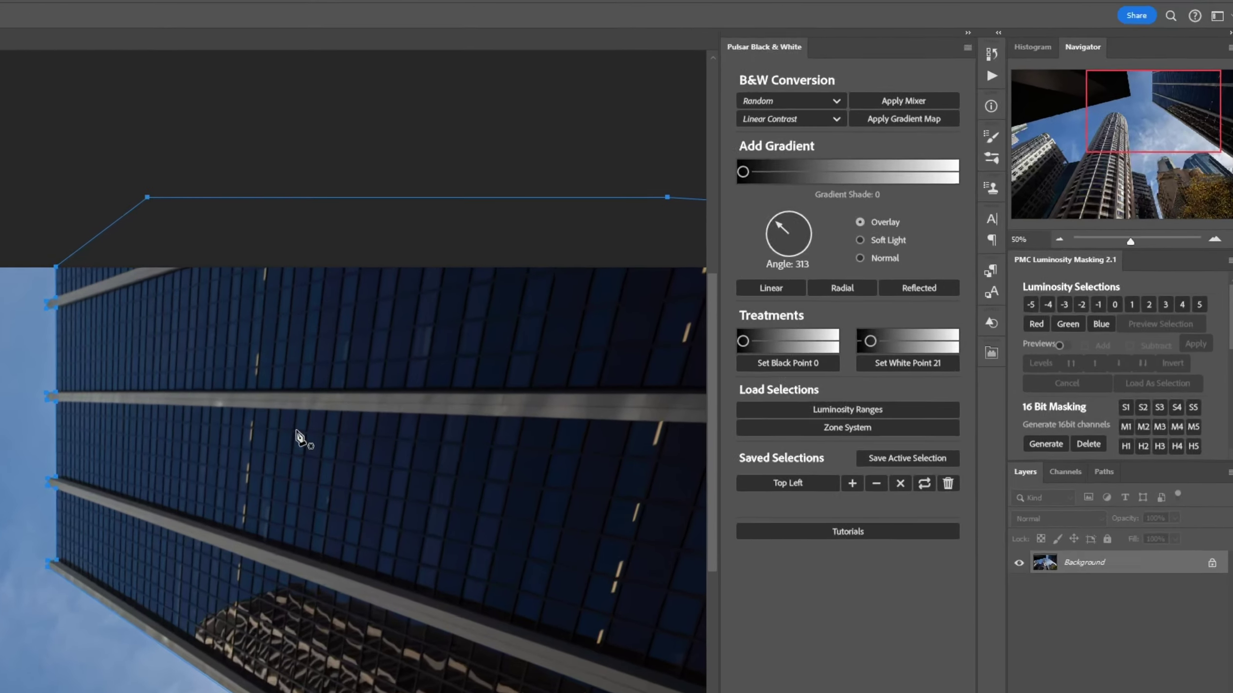
- Convert the closed path into a new anti-aliased selection with a feather radius of 0 pixels
right_click(623, 291)
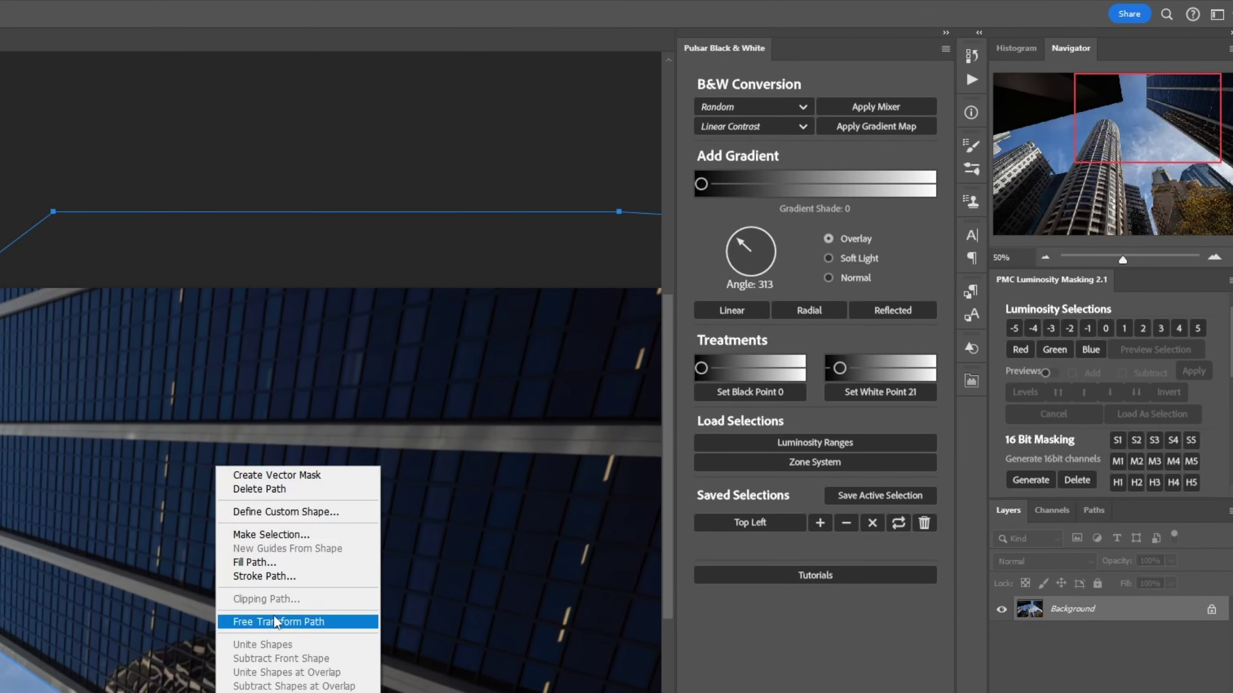
click(308, 536)
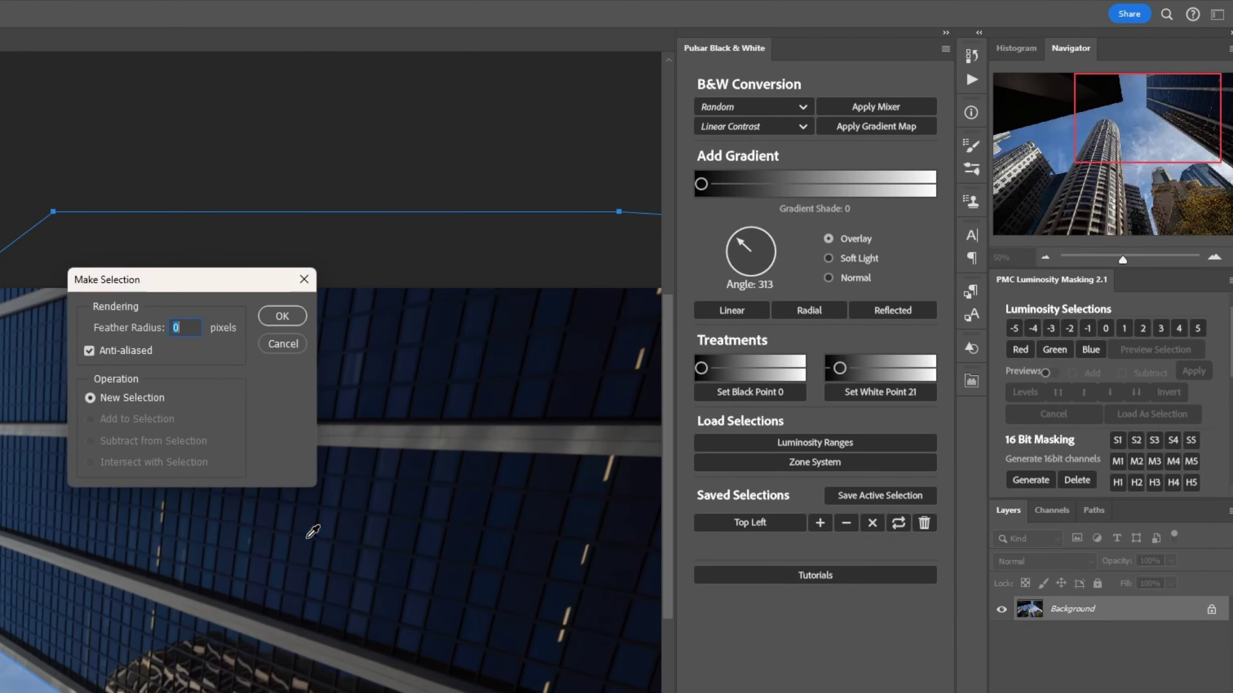
click(290, 320)
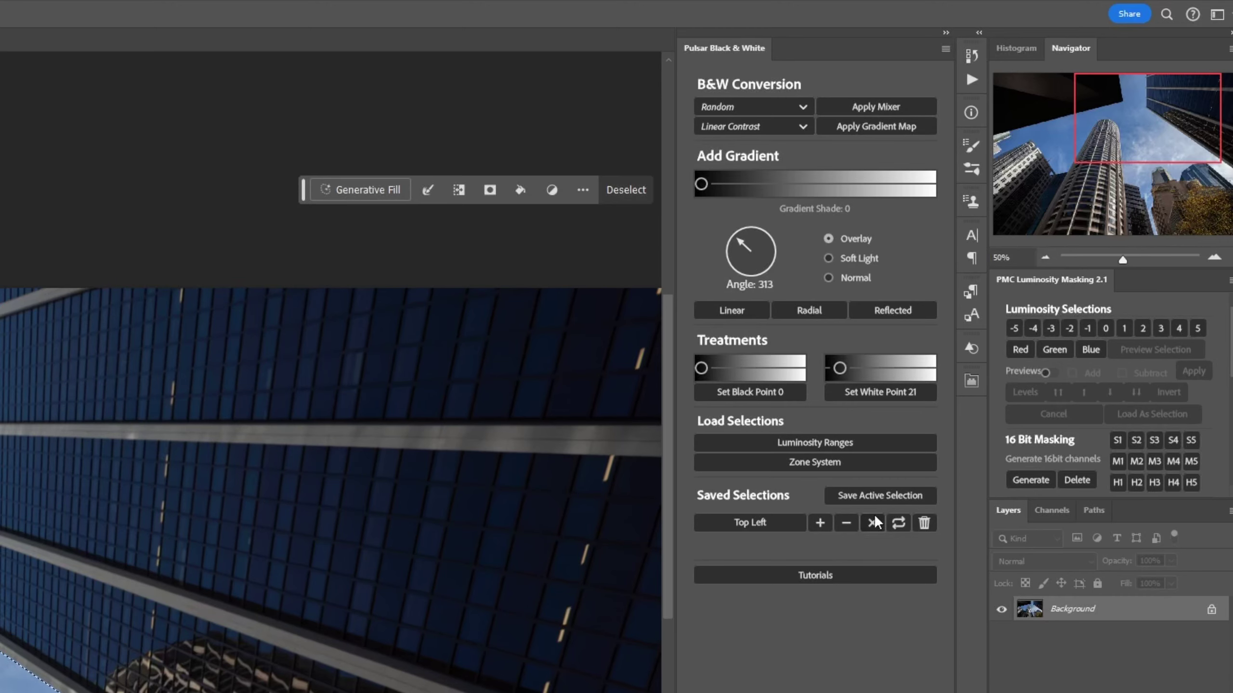
- Save the active selection as a new channel named Top Right
click(880, 497)
text(T)
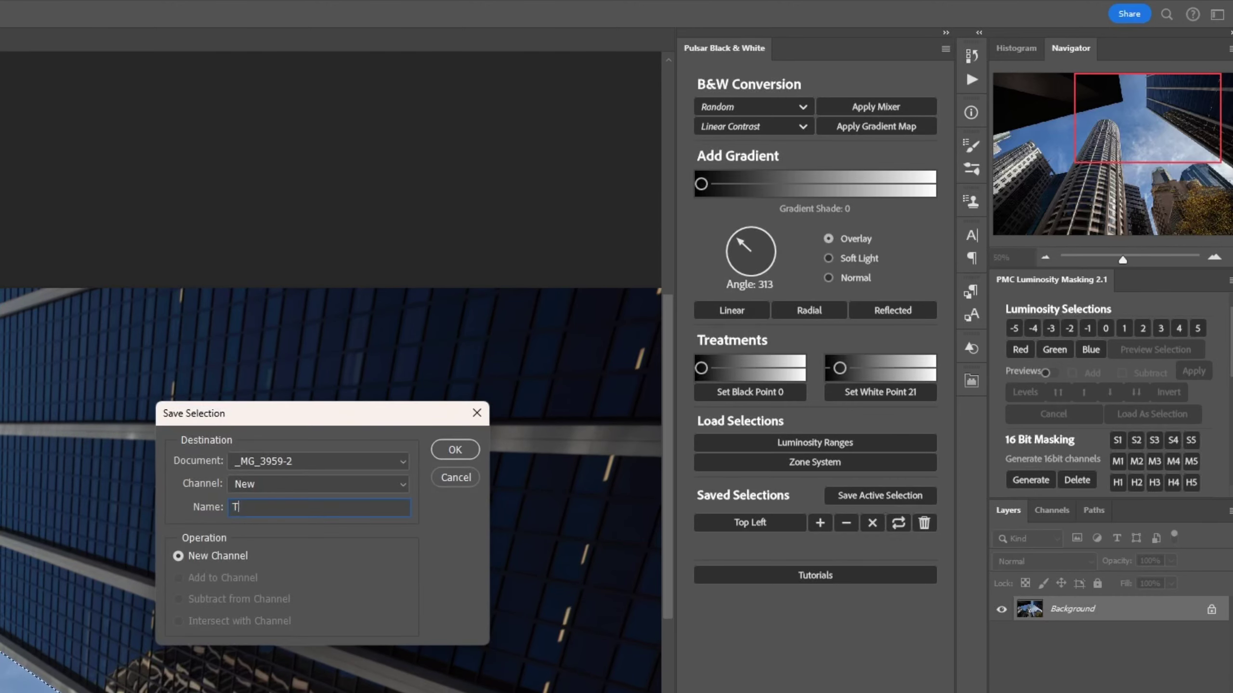
text(op Right)
key(Return)
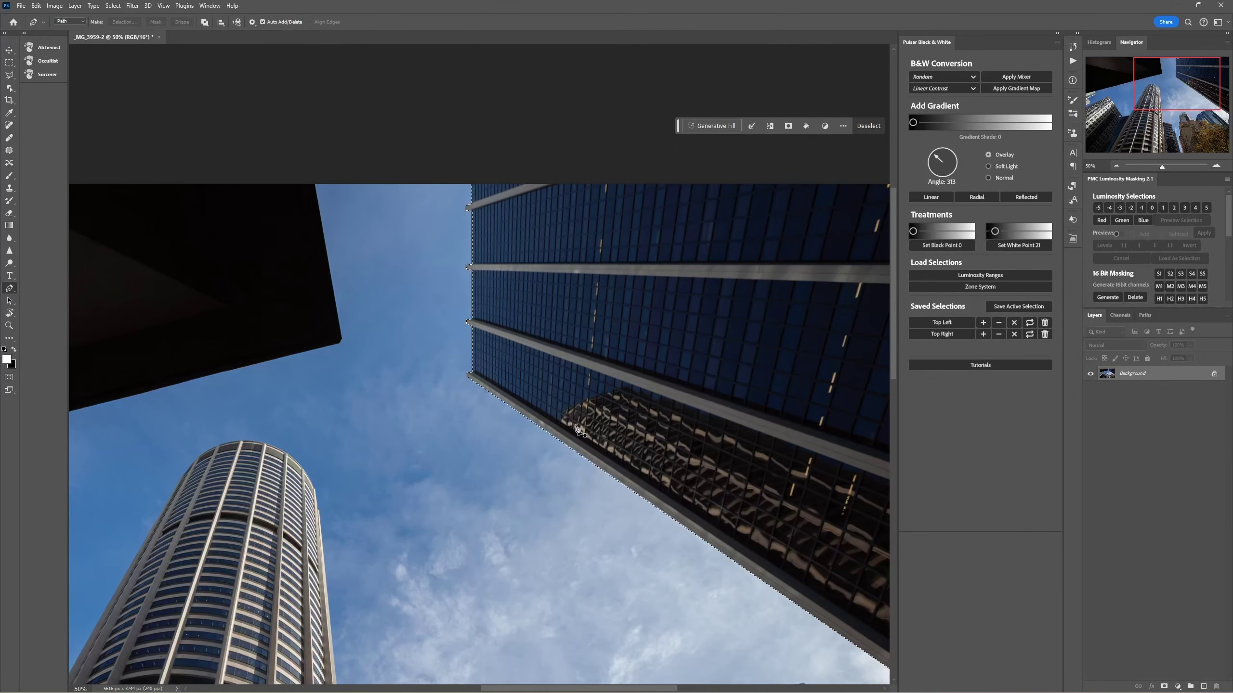
- Check the selection along the building's lower edge up close and delete the saved Top Right selection
key(ctrl+plus)
key(ctrl+plus)
key(ctrl+plus)
key(ctrl+plus)
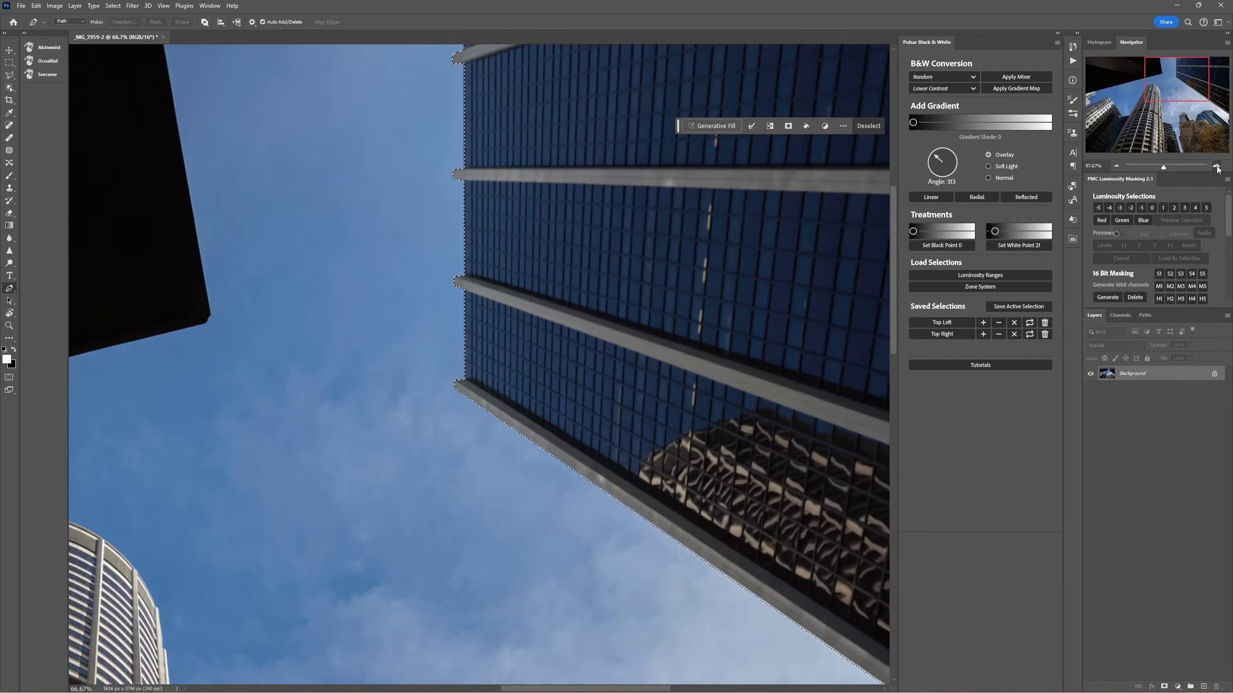
drag(737, 528, 715, 331)
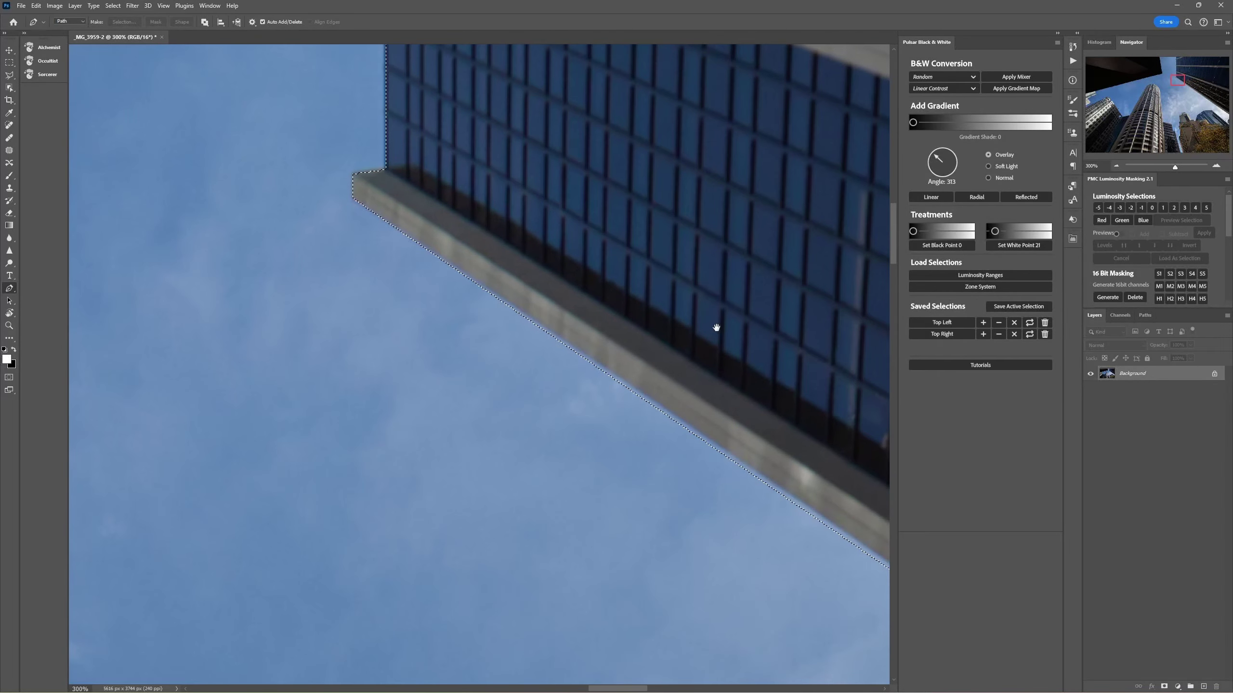
drag(841, 551, 592, 392)
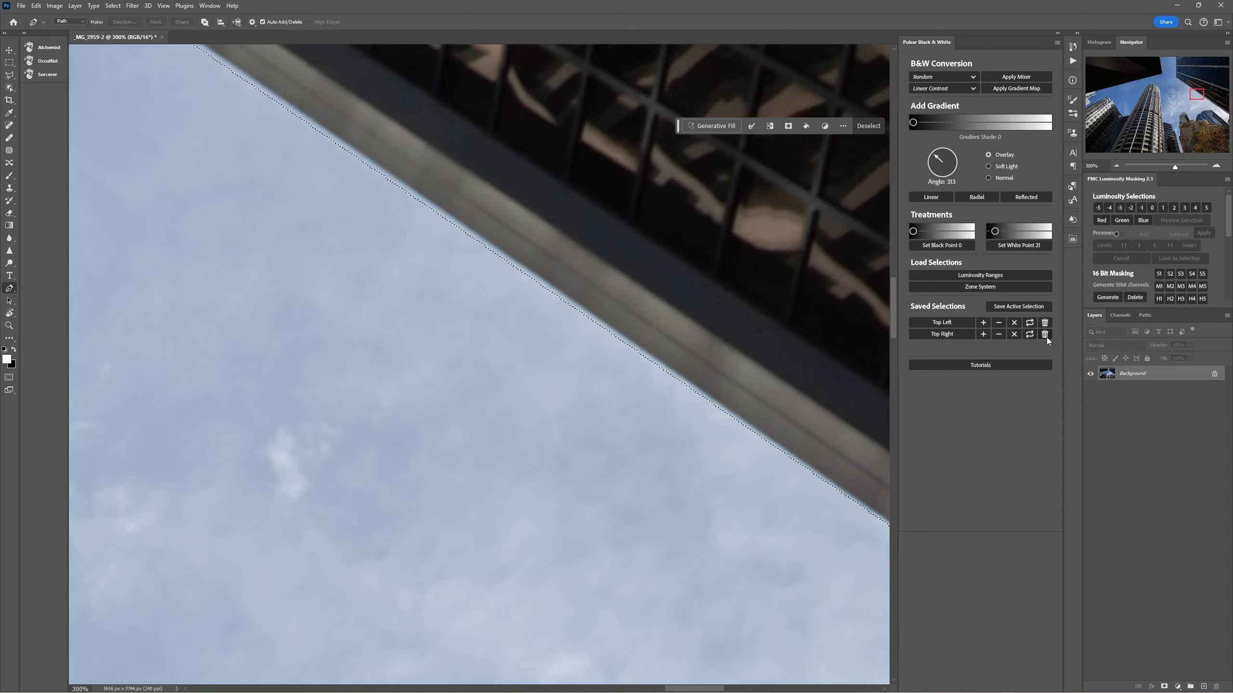
click(1046, 337)
- Refine the building's lower edge to the image's right border with a larger Refine Edge Brush in Select and Mask and apply the selection
click(1117, 166)
click(1116, 165)
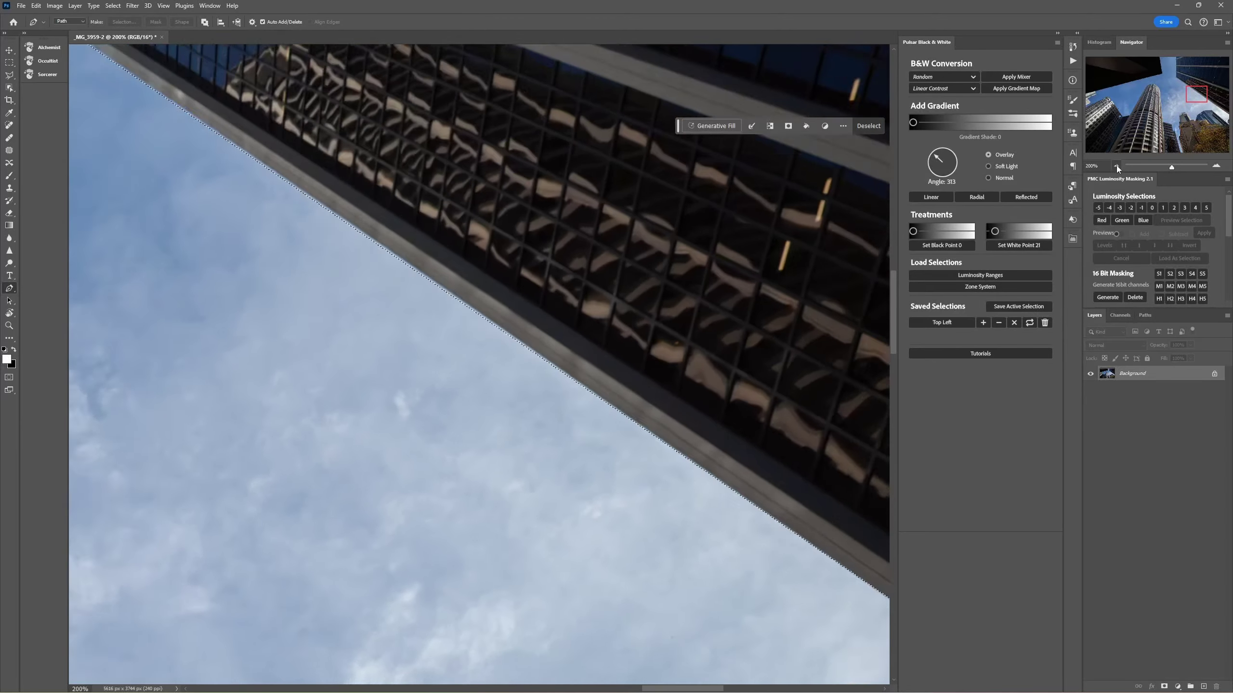
click(1116, 166)
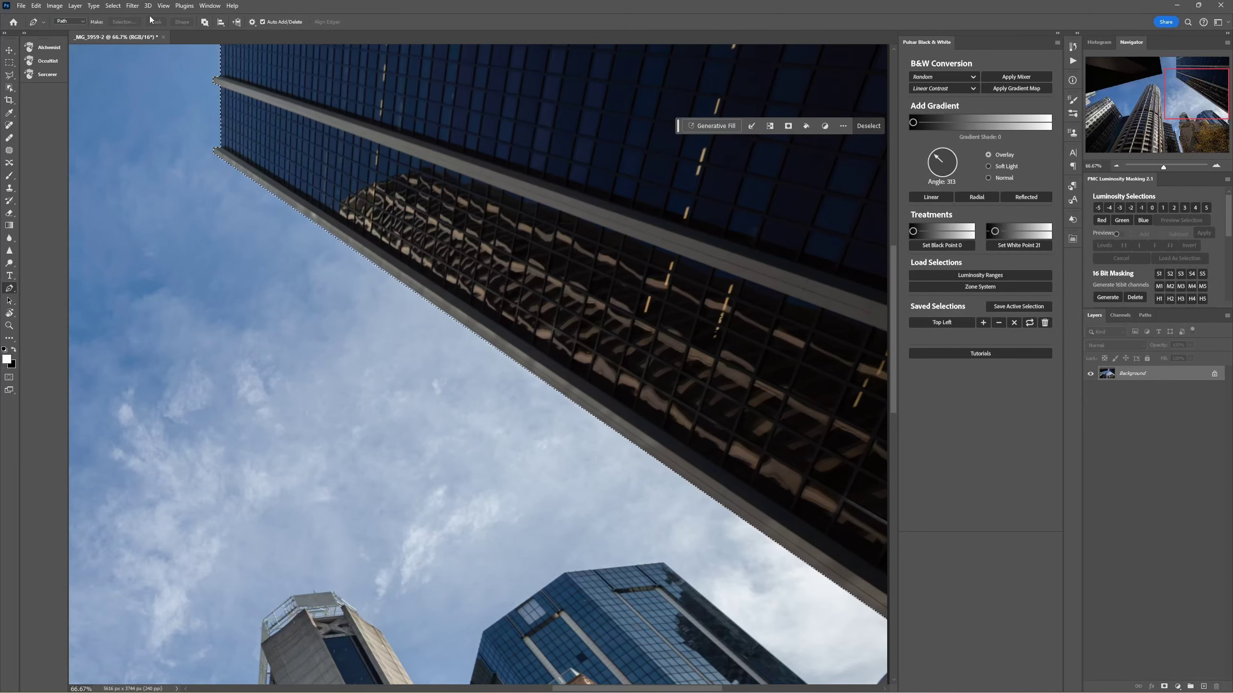
click(112, 5)
click(151, 143)
scroll(853, 410, up, 5)
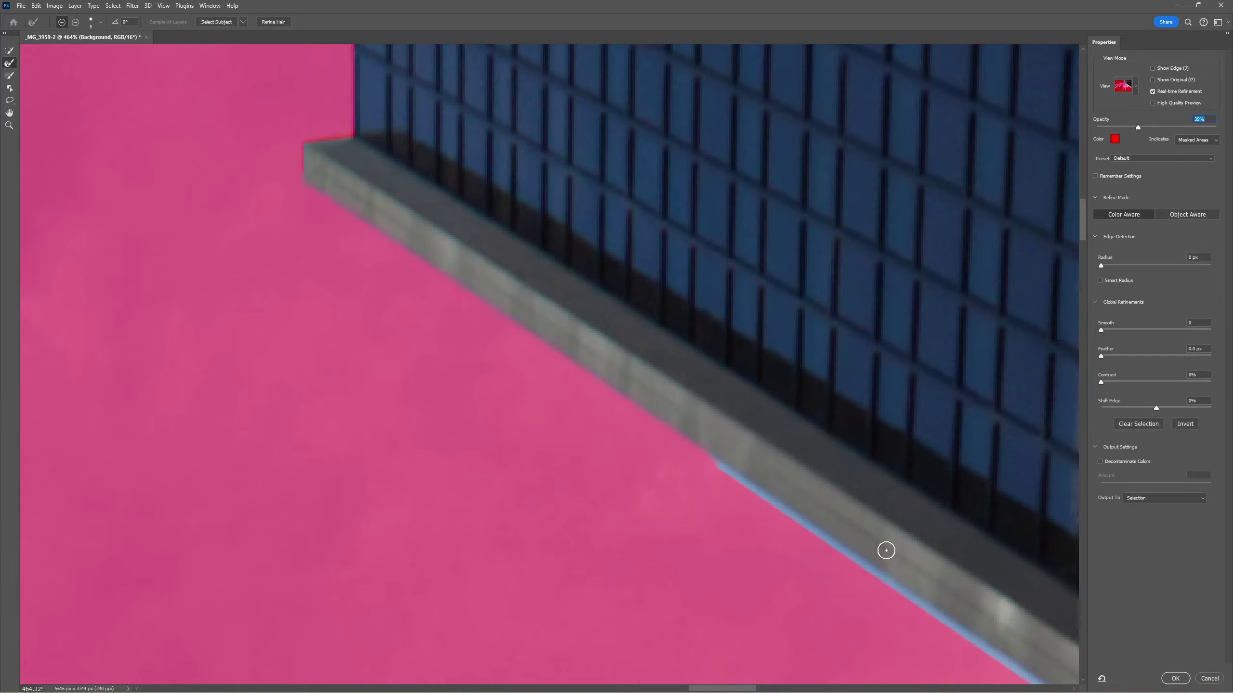
scroll(783, 505, up, 2)
key(bracketright)
key(bracketright)
key(bracketright)
mouse_move(783, 505)
mouse_down()
mouse_move(275, 143)
mouse_move(454, 280)
mouse_move(982, 611)
mouse_move(315, 212)
mouse_move(764, 564)
mouse_move(898, 638)
mouse_up()
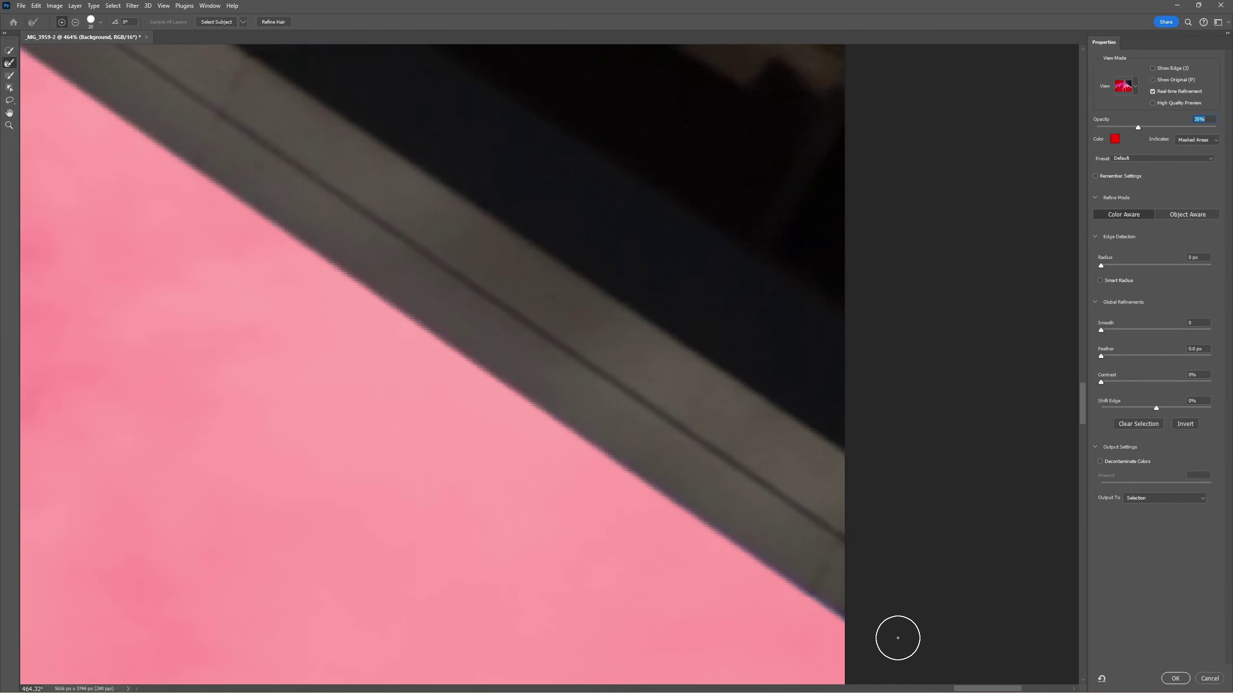
click(1176, 681)
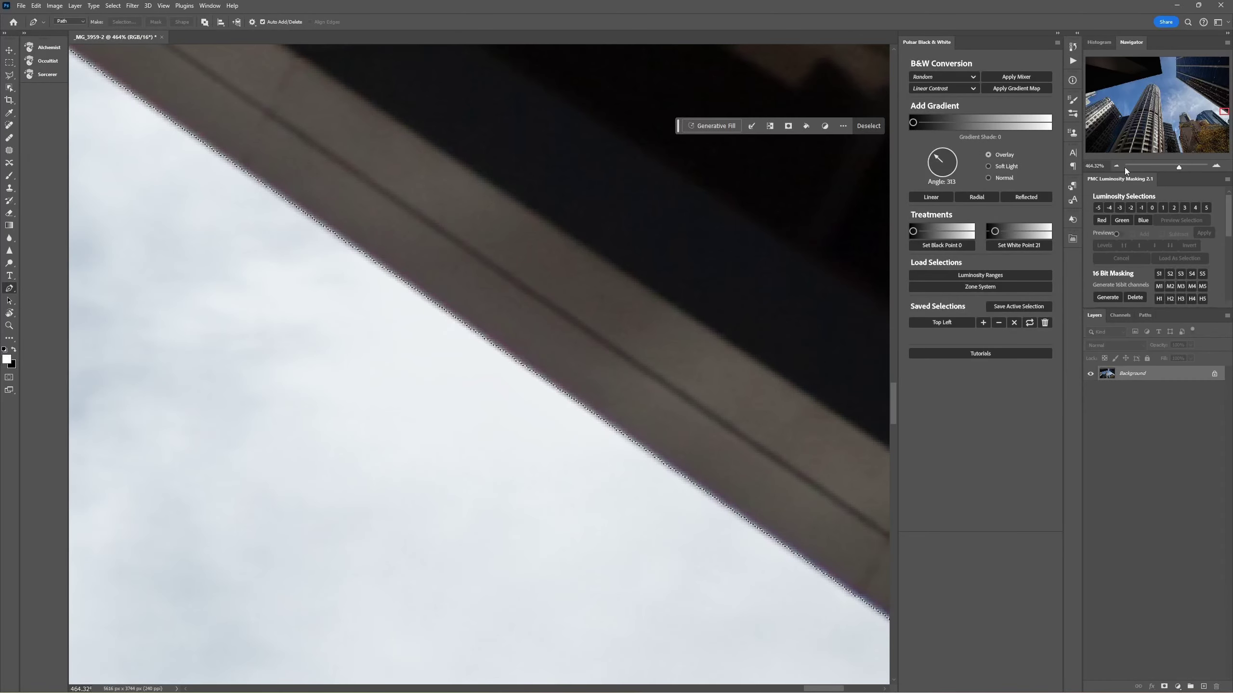
- Save the refined selection as a new channel named Top Right
click(1116, 165)
click(1116, 165)
click(1116, 166)
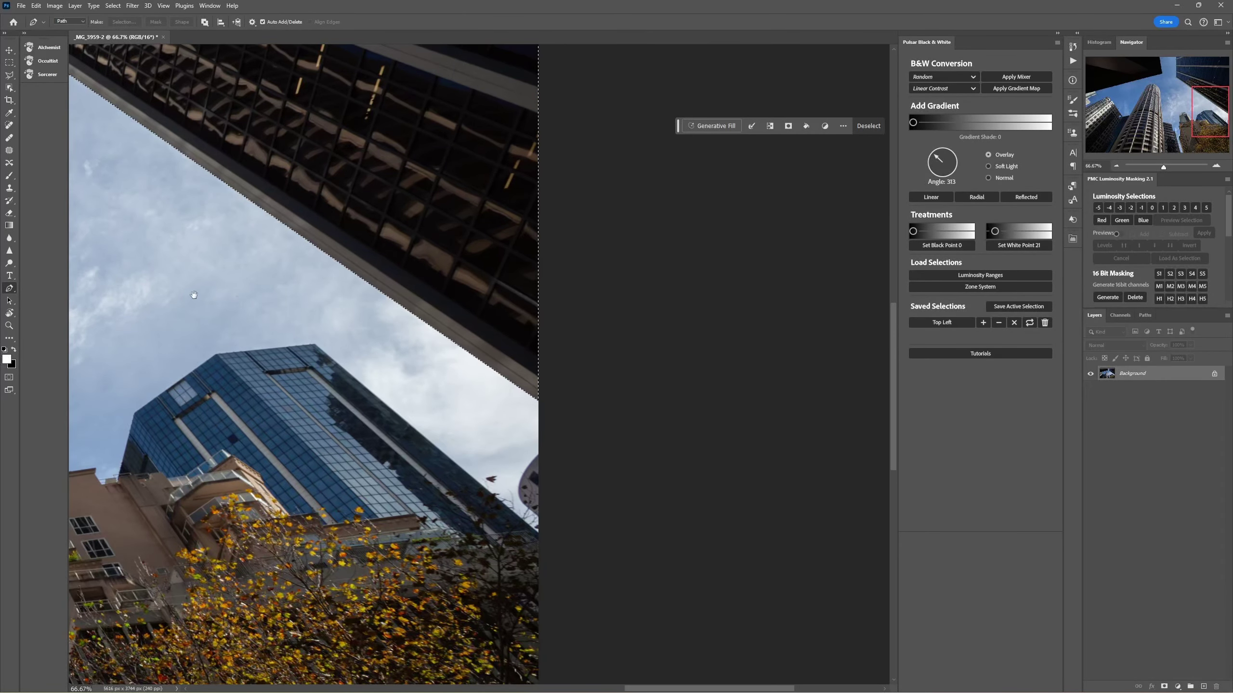
drag(194, 294, 550, 510)
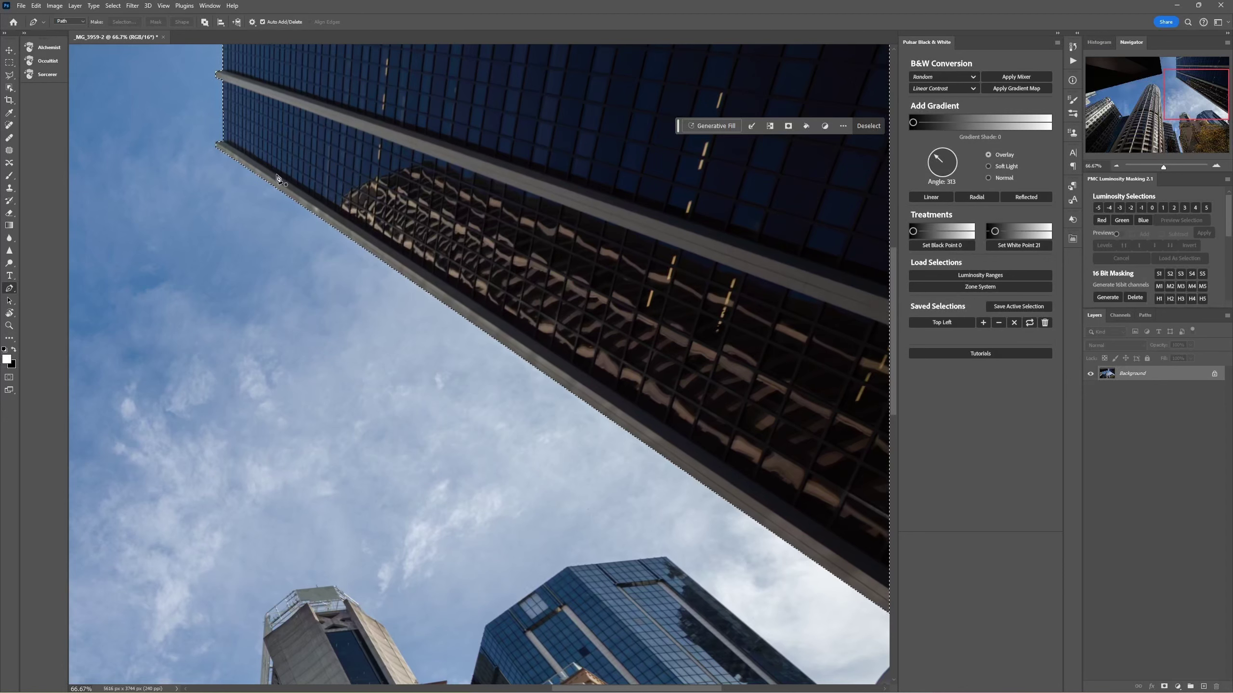
click(1010, 307)
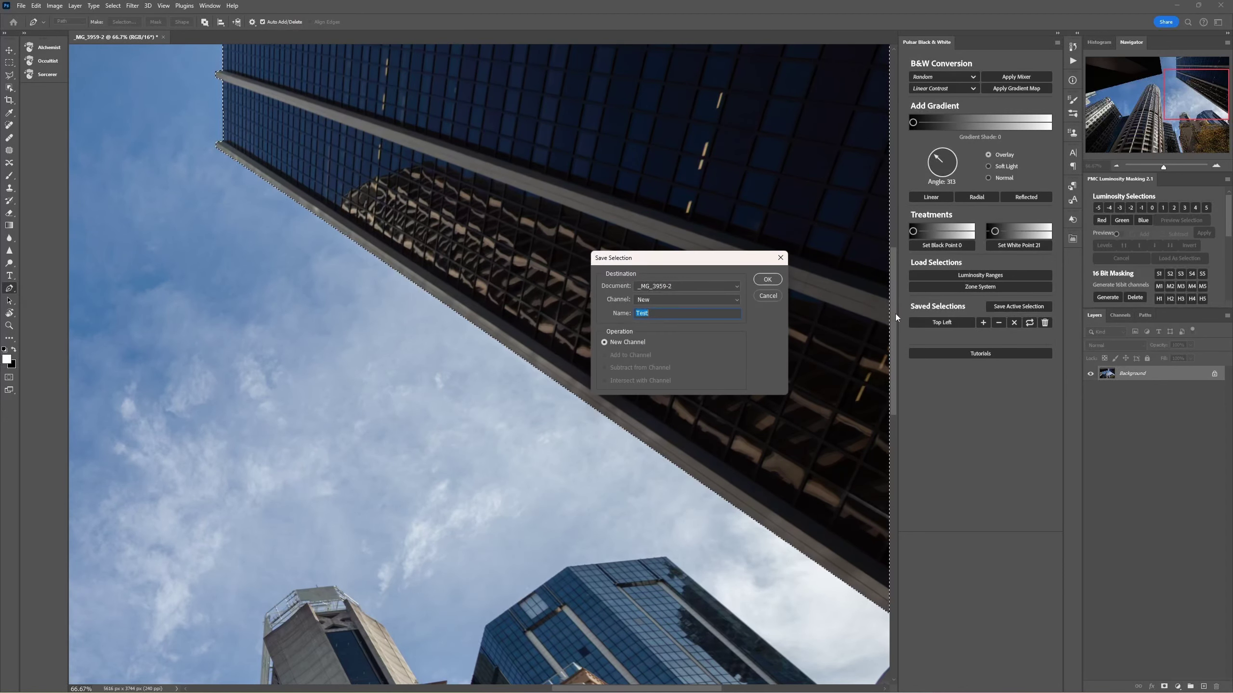
text(Top Right)
key(Return)
- Load the saved Top Left and Top Right selections in turn to check them on the whole image
key(ctrl+0)
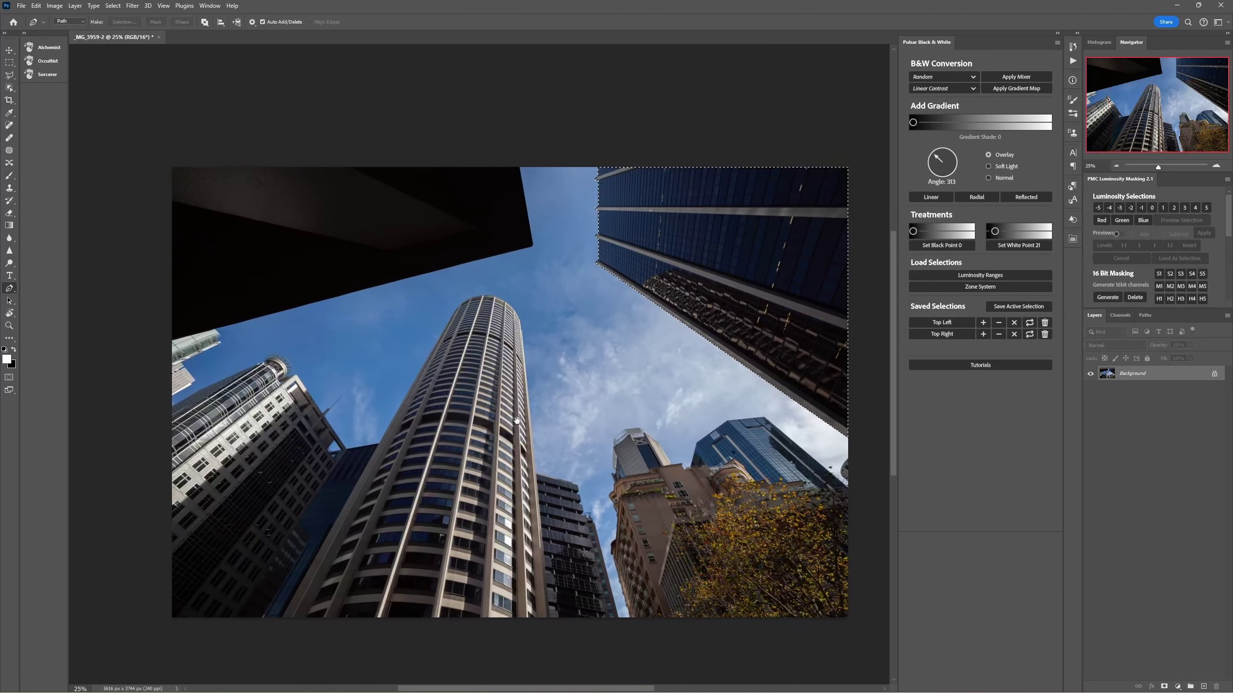
click(942, 323)
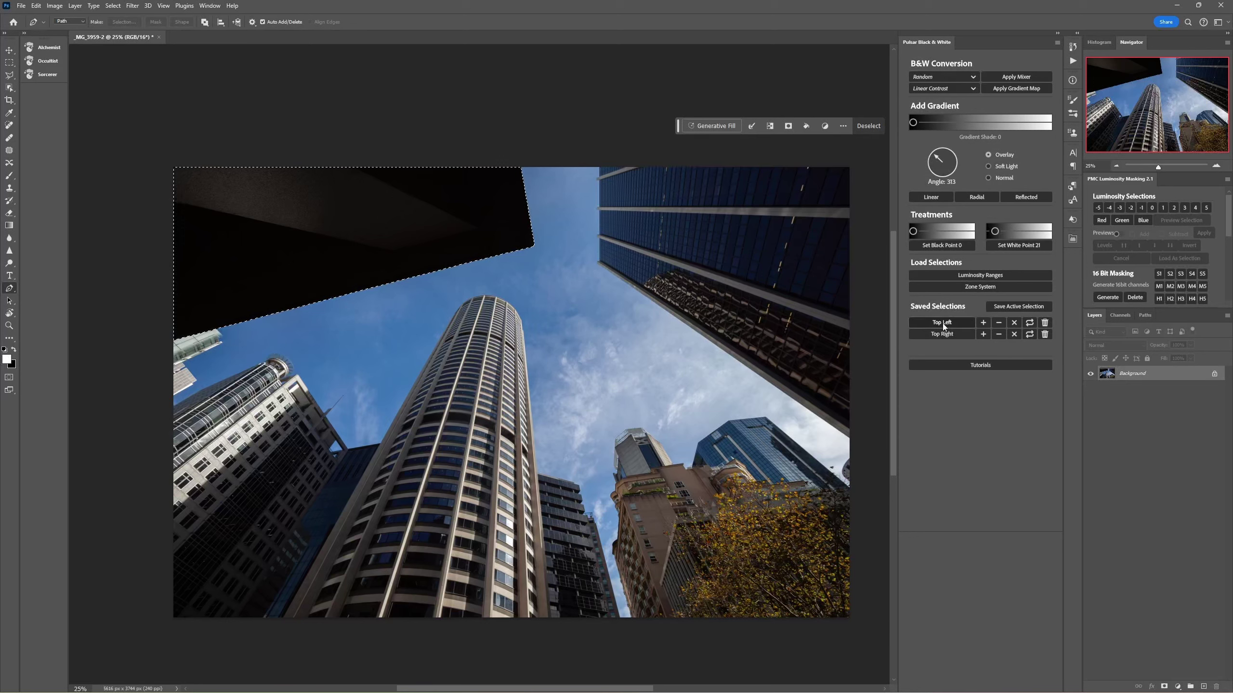
click(944, 334)
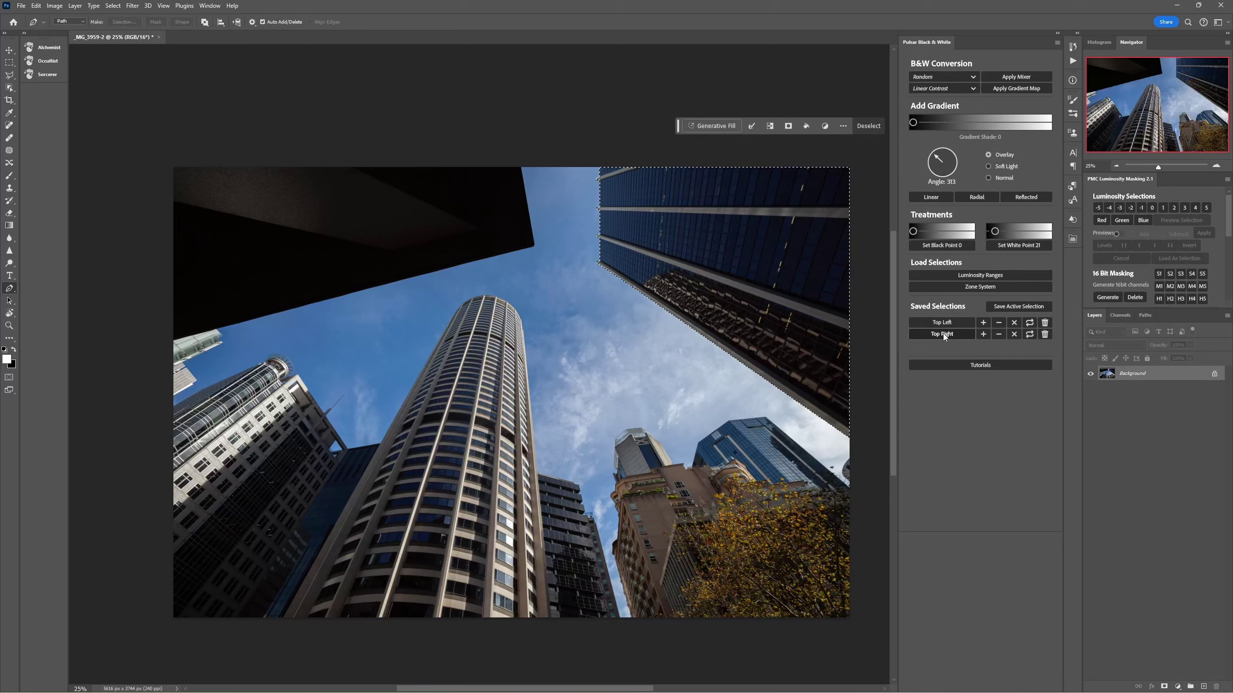
- Deselect the active selection and start a Pen path at the base of the round tower's left edge
key(ctrl+d)
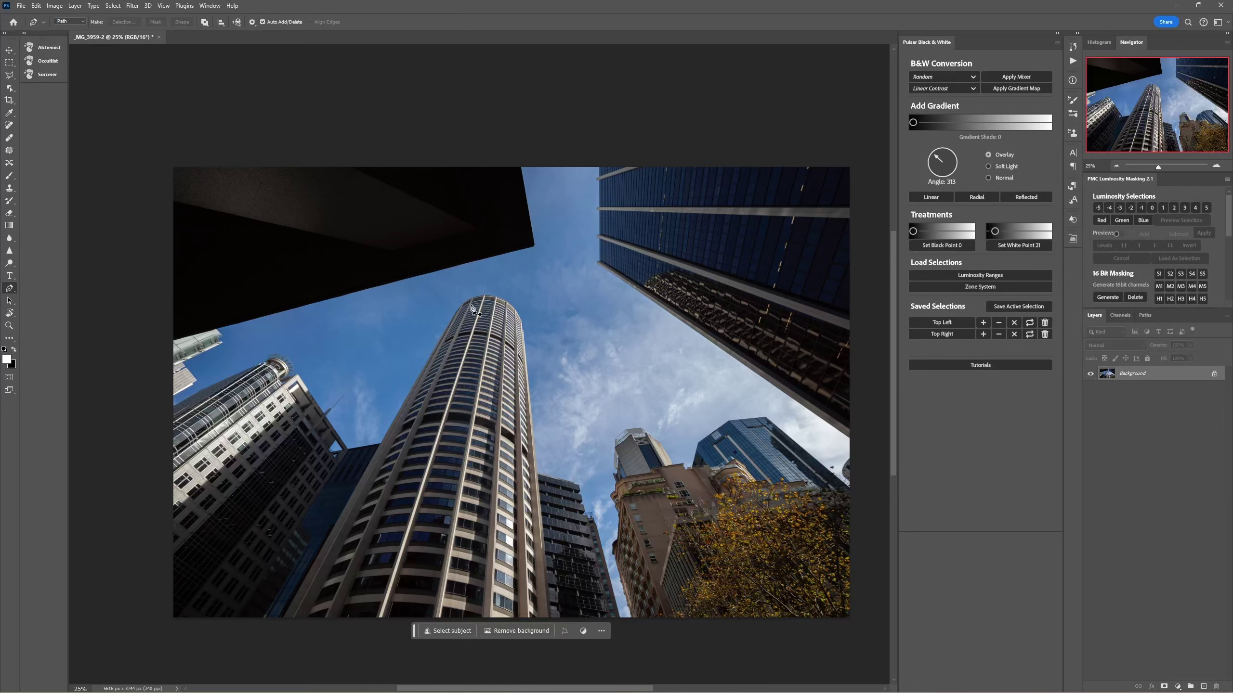
click(1217, 167)
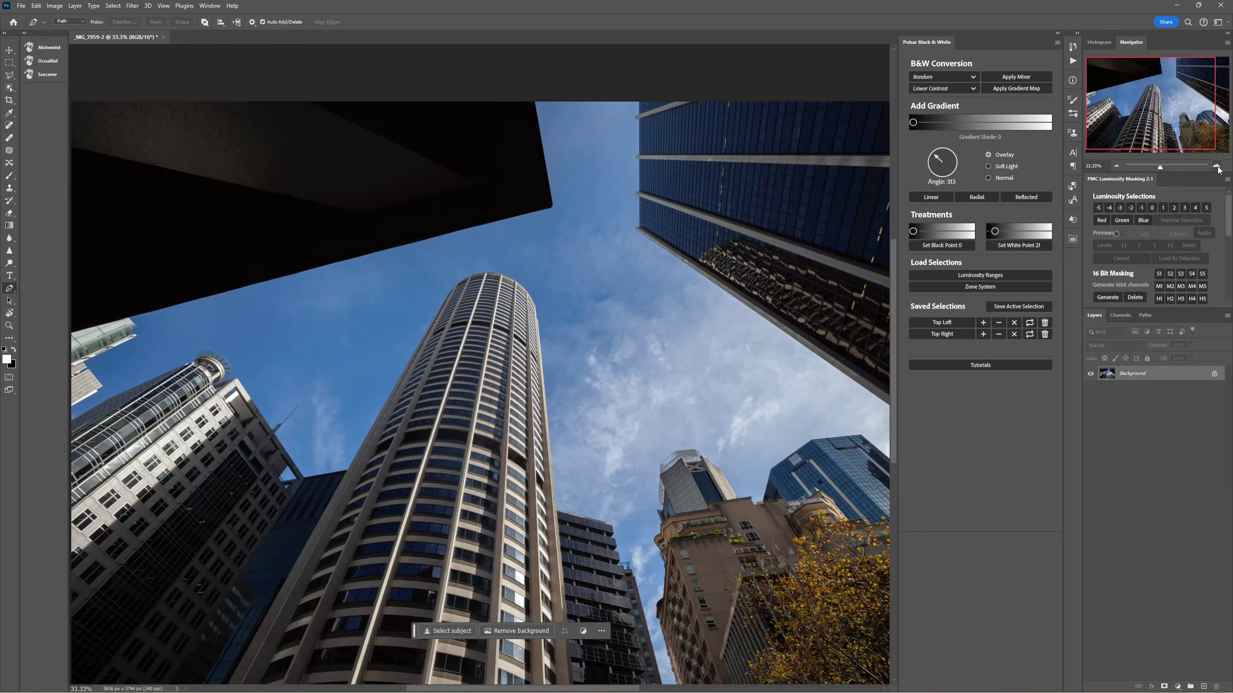
click(1217, 167)
click(1217, 167)
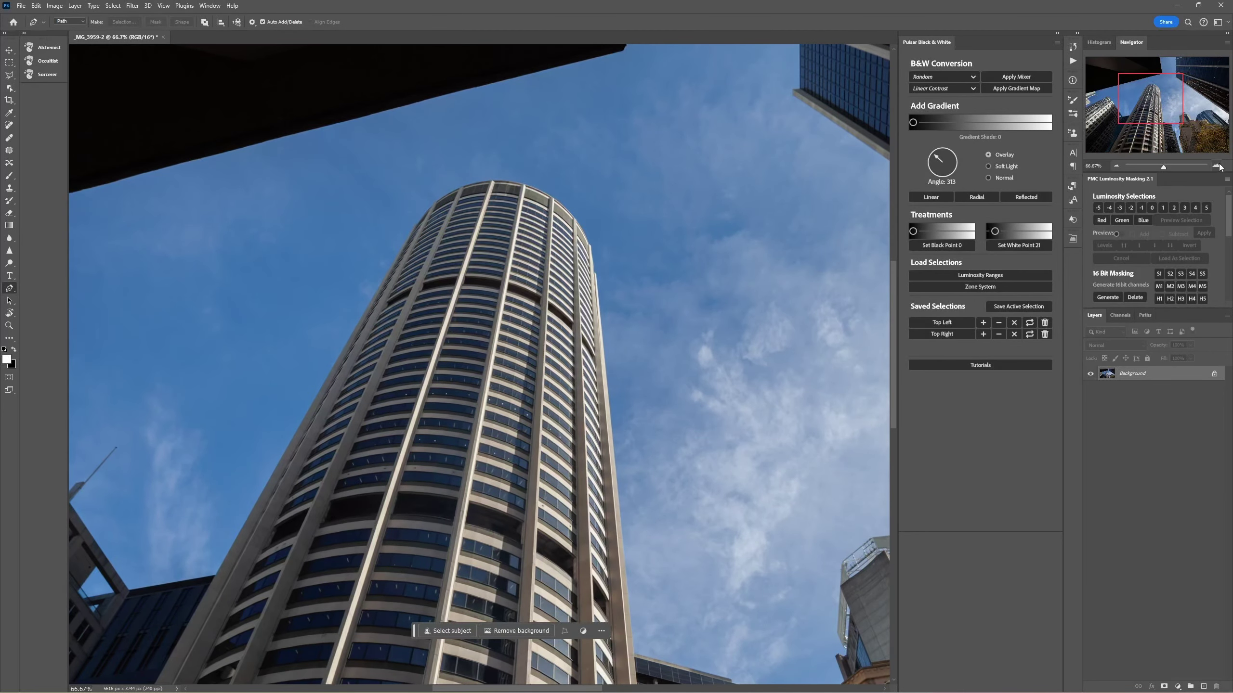
click(1217, 167)
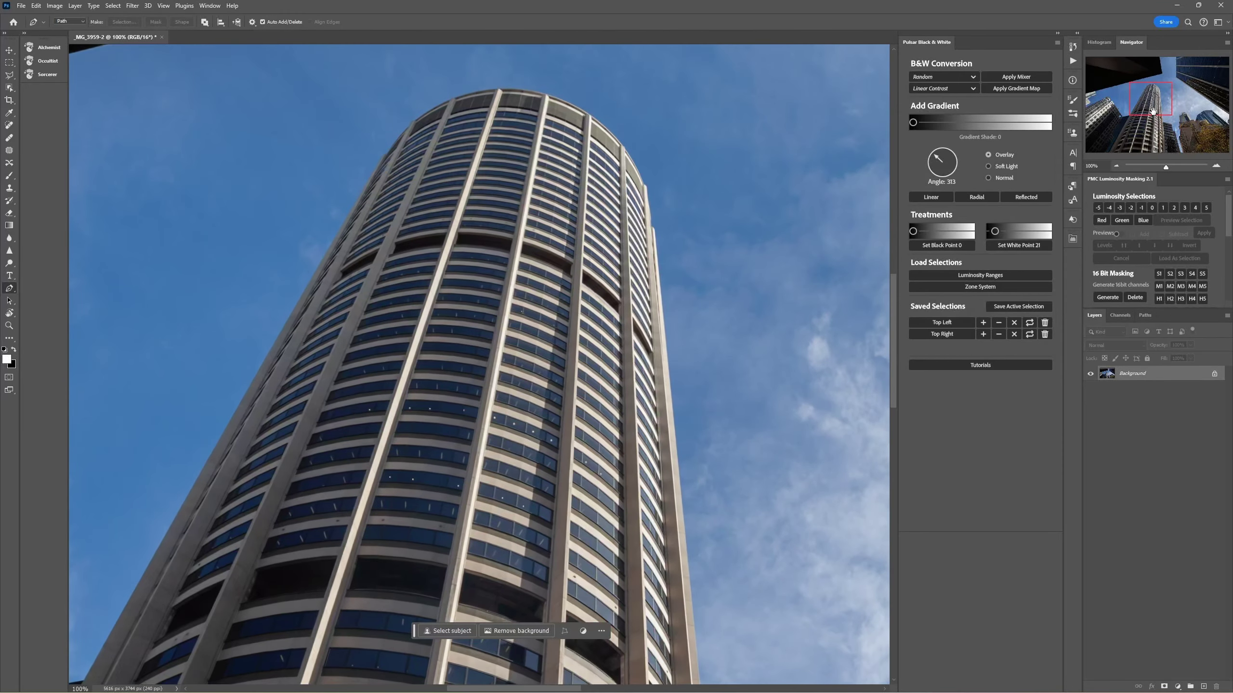
drag(1152, 108, 1127, 149)
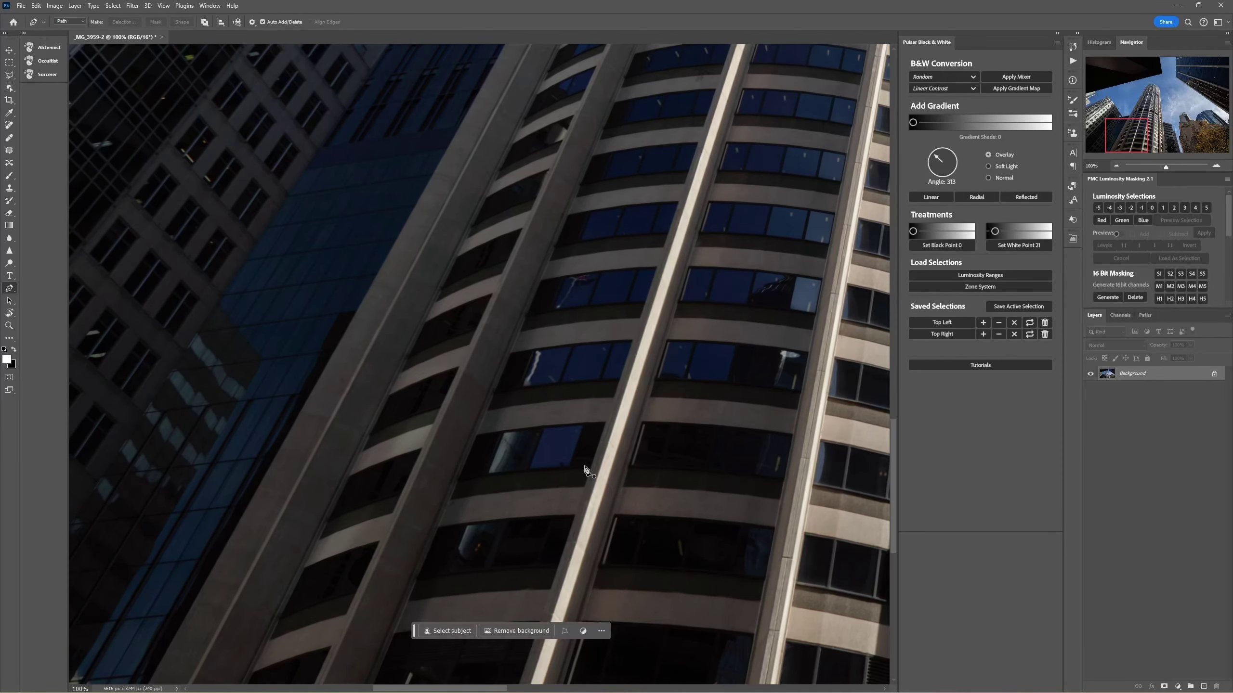
drag(584, 470, 584, 372)
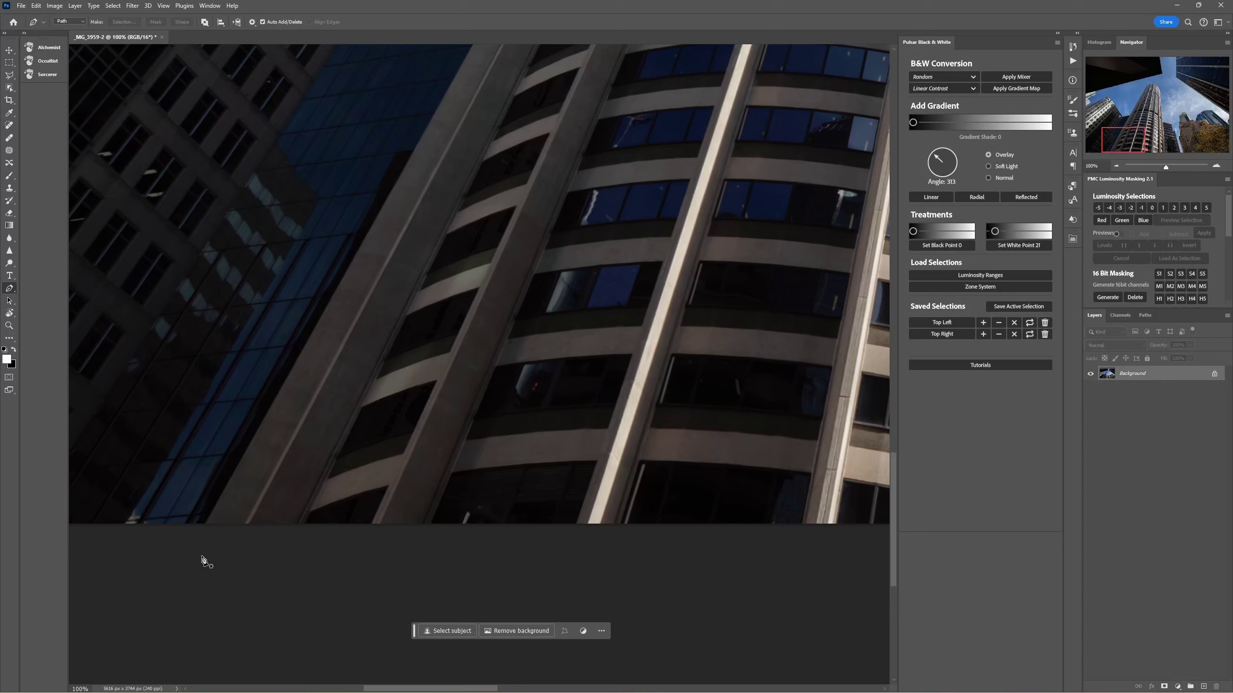
drag(267, 537, 391, 550)
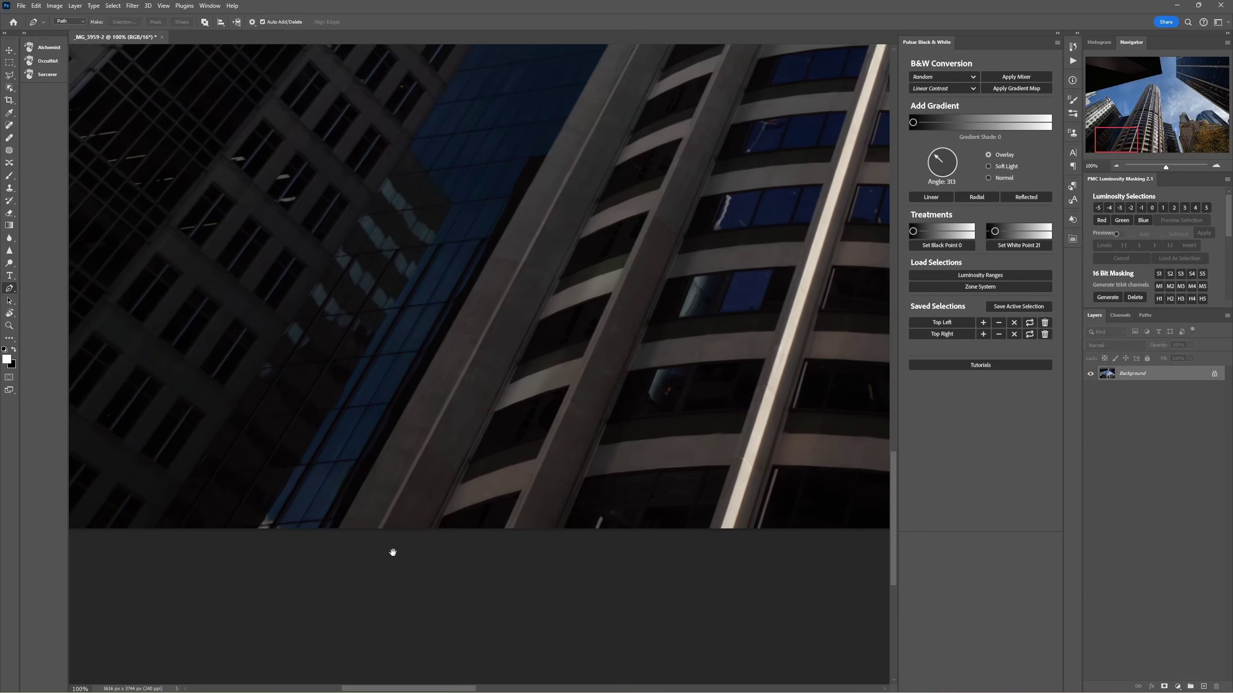
click(1216, 169)
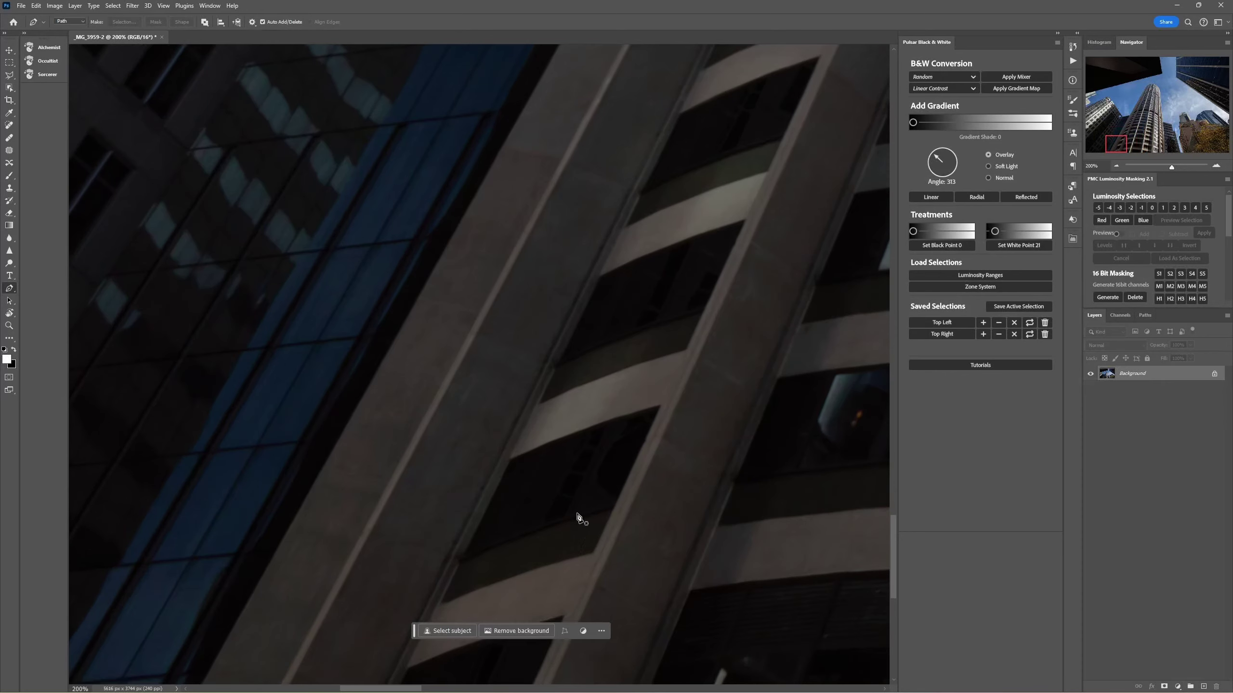
scroll(405, 457, down, 4)
click(328, 499)
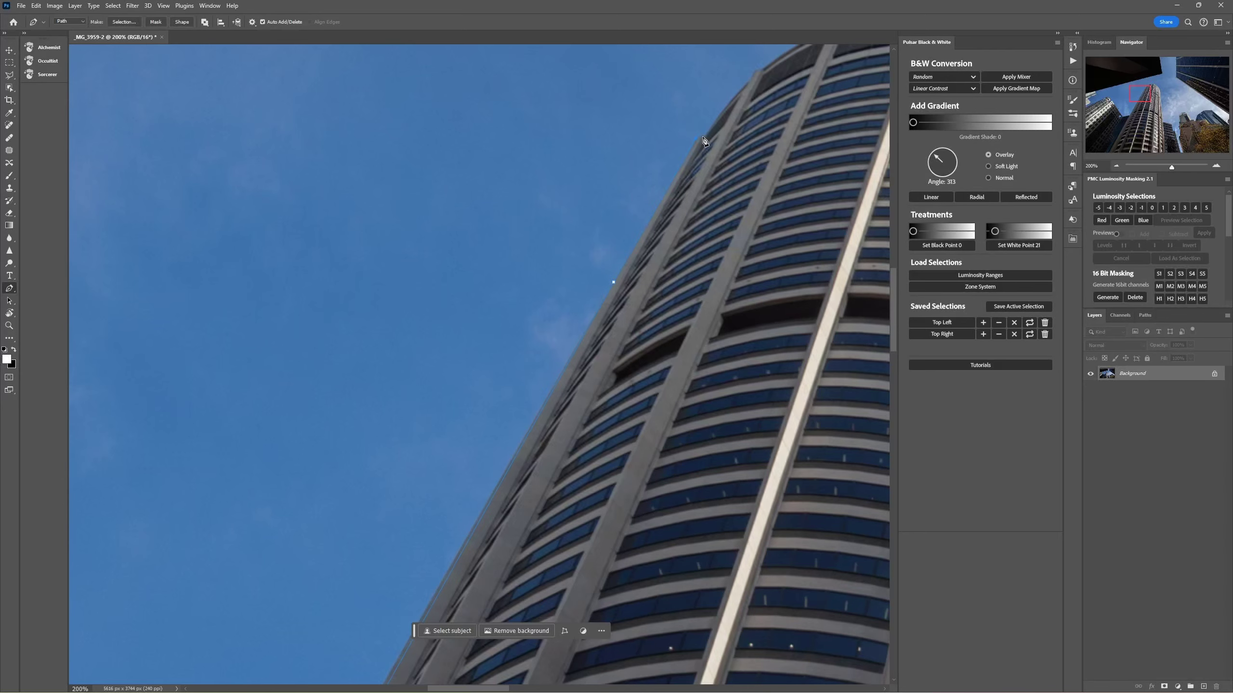
- Trace the Pen path along the tower's left edge and nudge the midway anchor outward to follow the facade's slight curve
drag(539, 570, 661, 270)
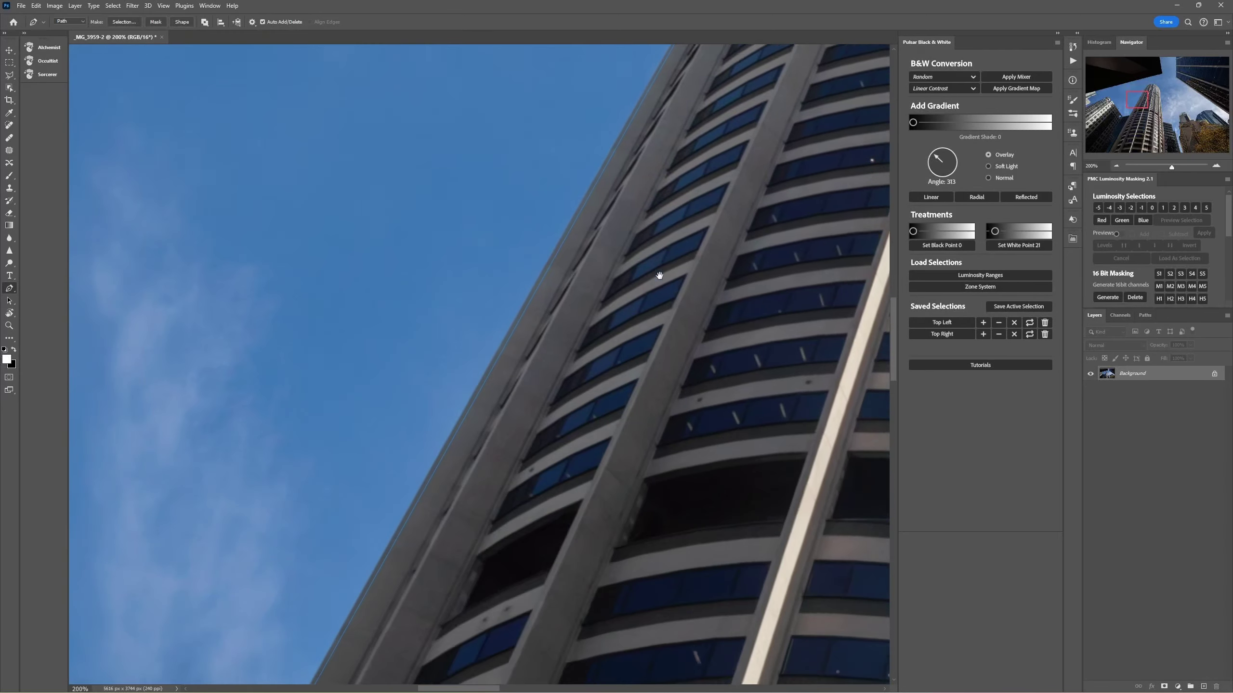
drag(448, 581, 517, 449)
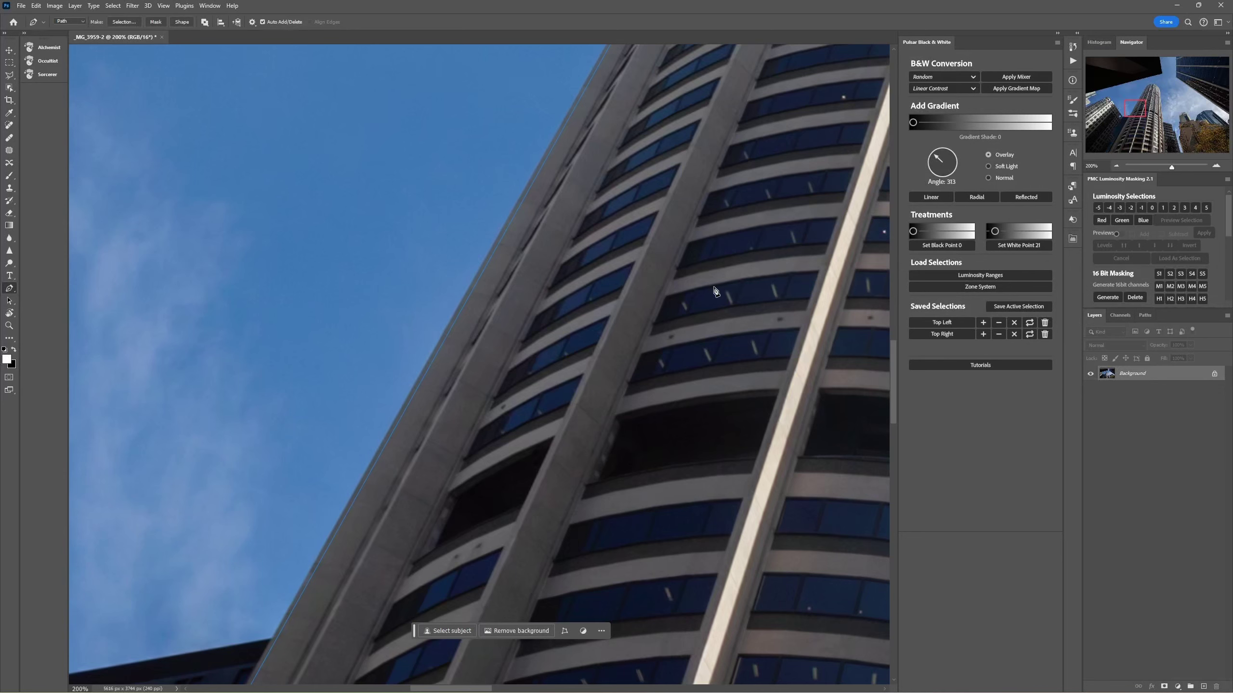
click(1117, 165)
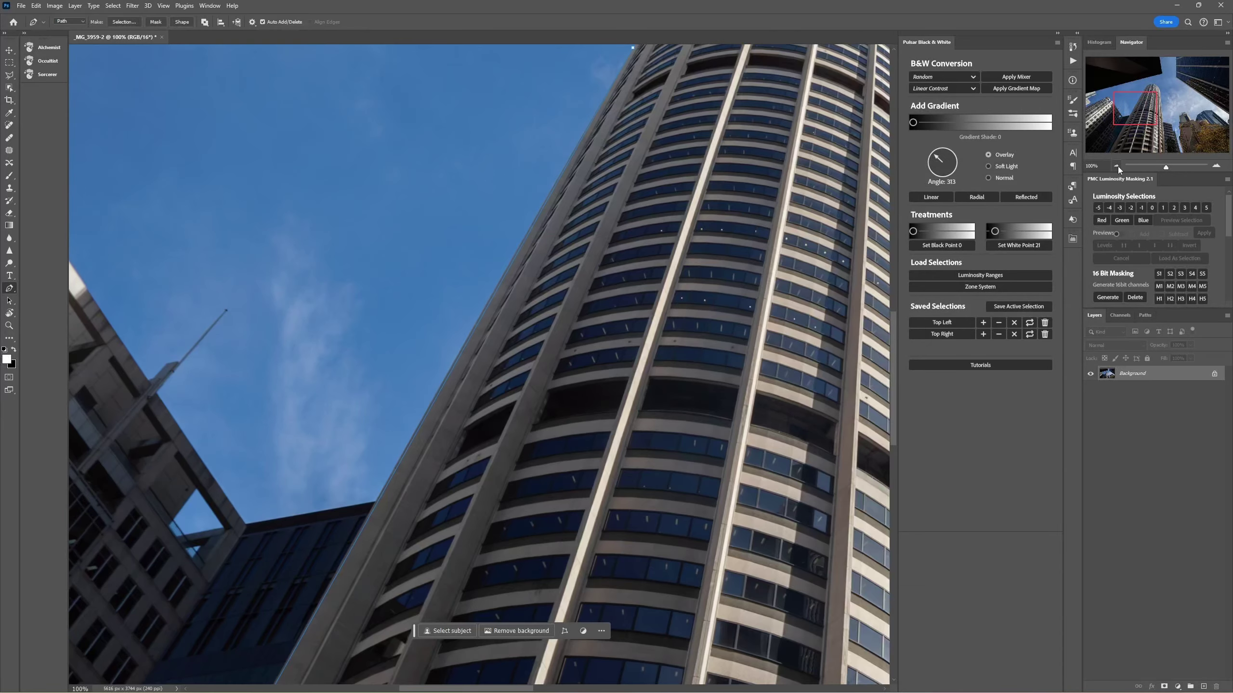
click(1216, 166)
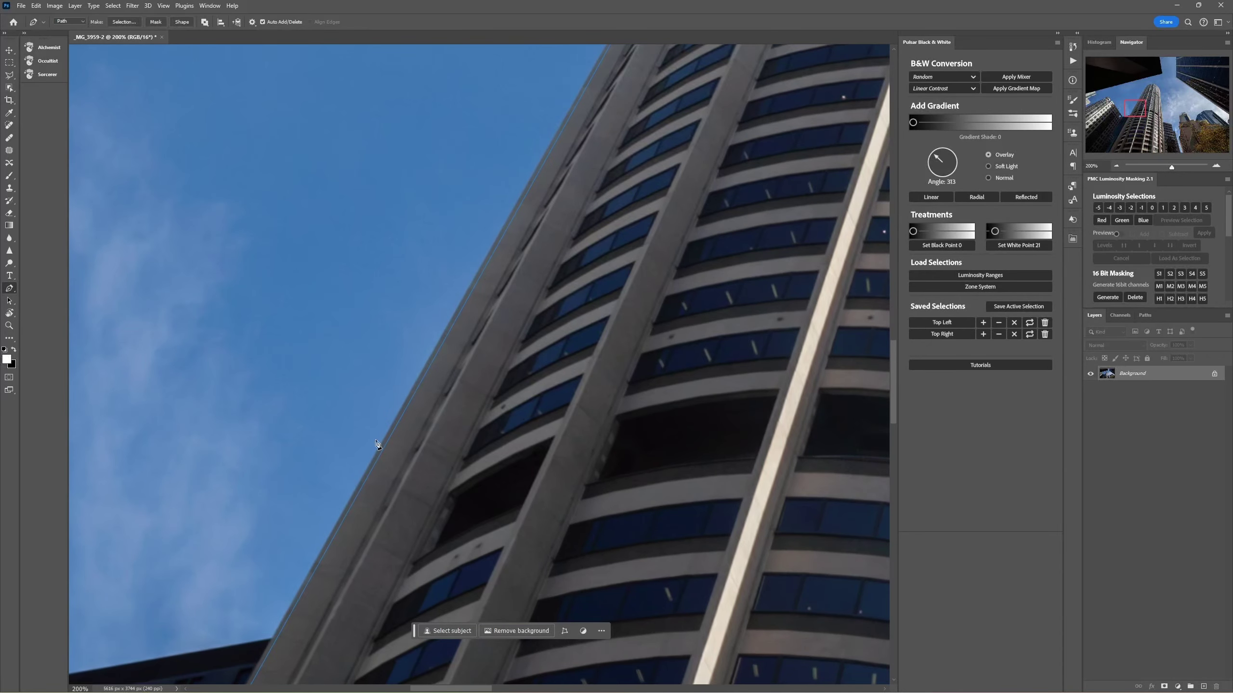
click(1117, 165)
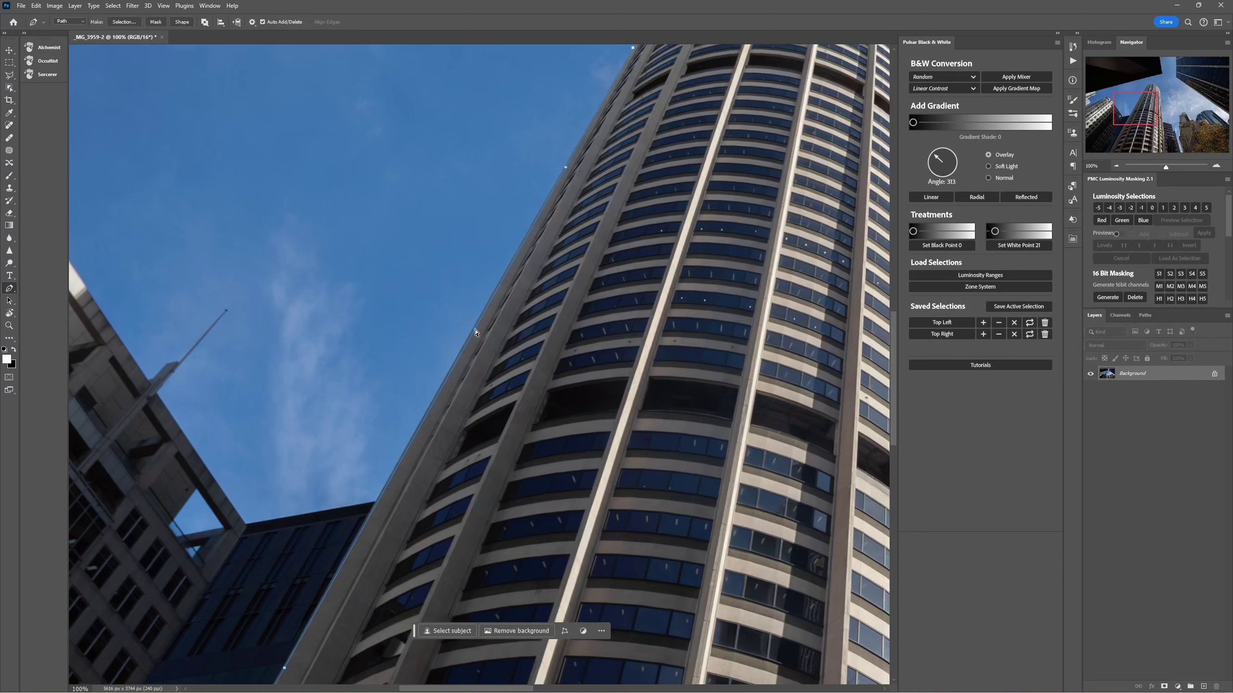
drag(474, 333, 471, 332)
key(ctrl+plus)
key(ctrl+plus)
key(ctrl+plus)
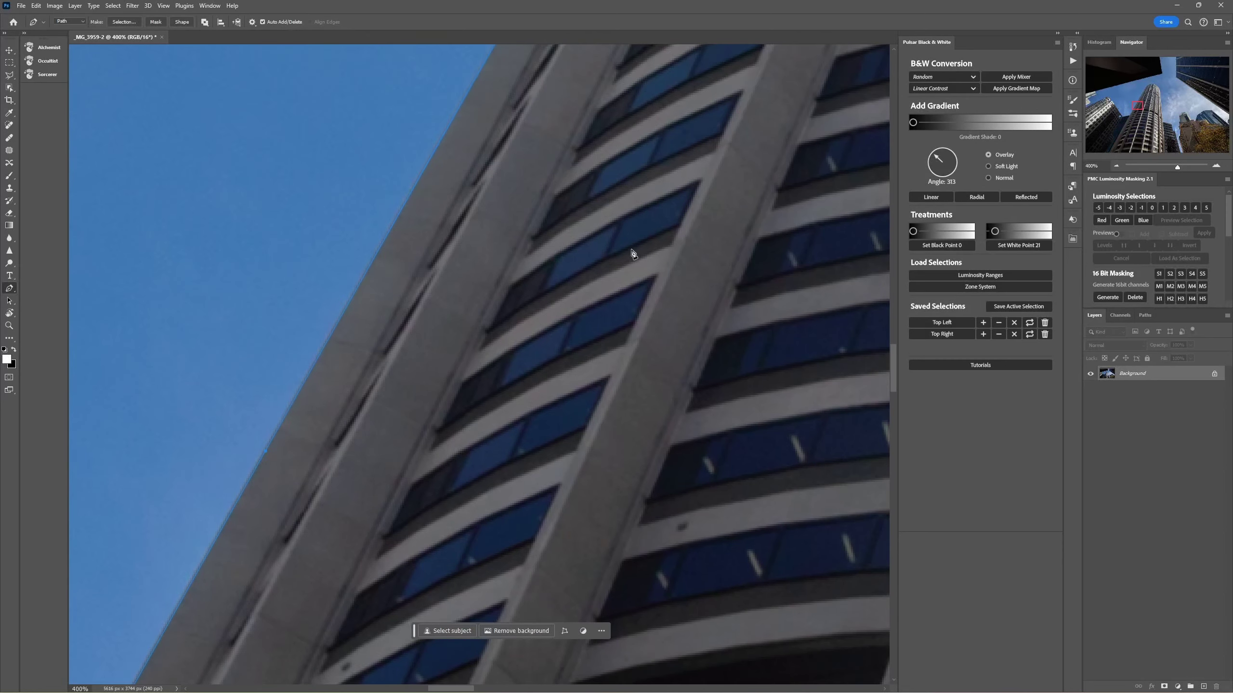
drag(632, 256, 612, 502)
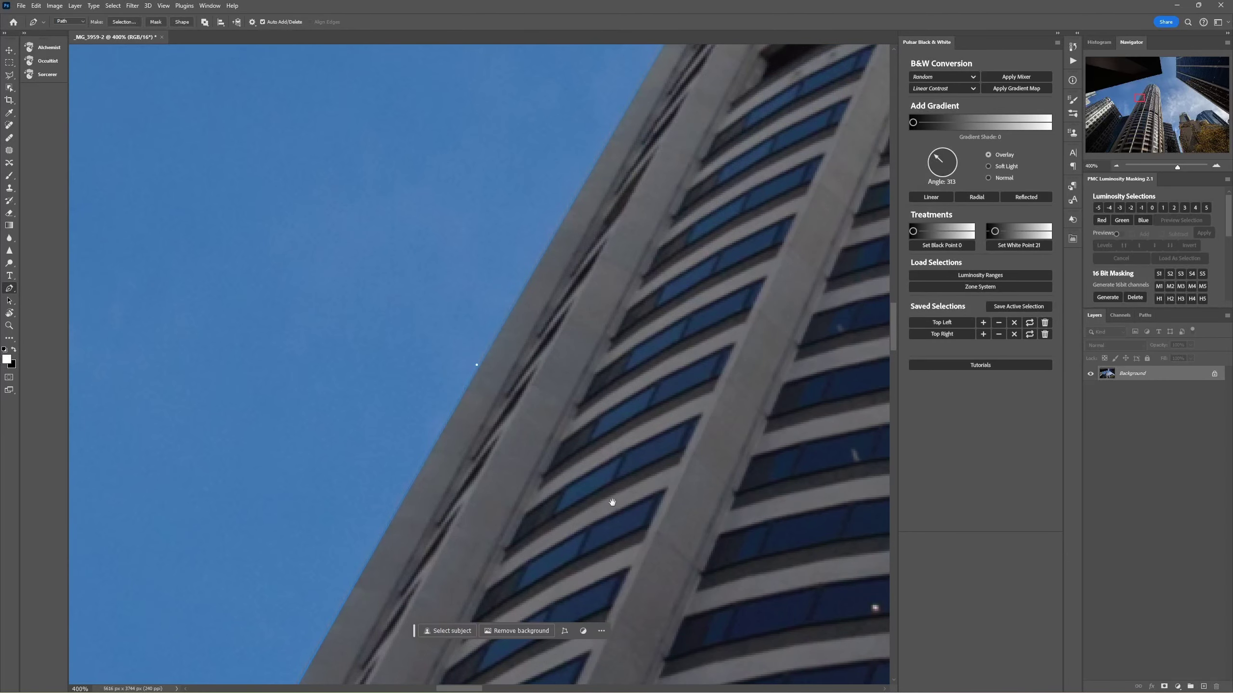
drag(779, 138, 563, 441)
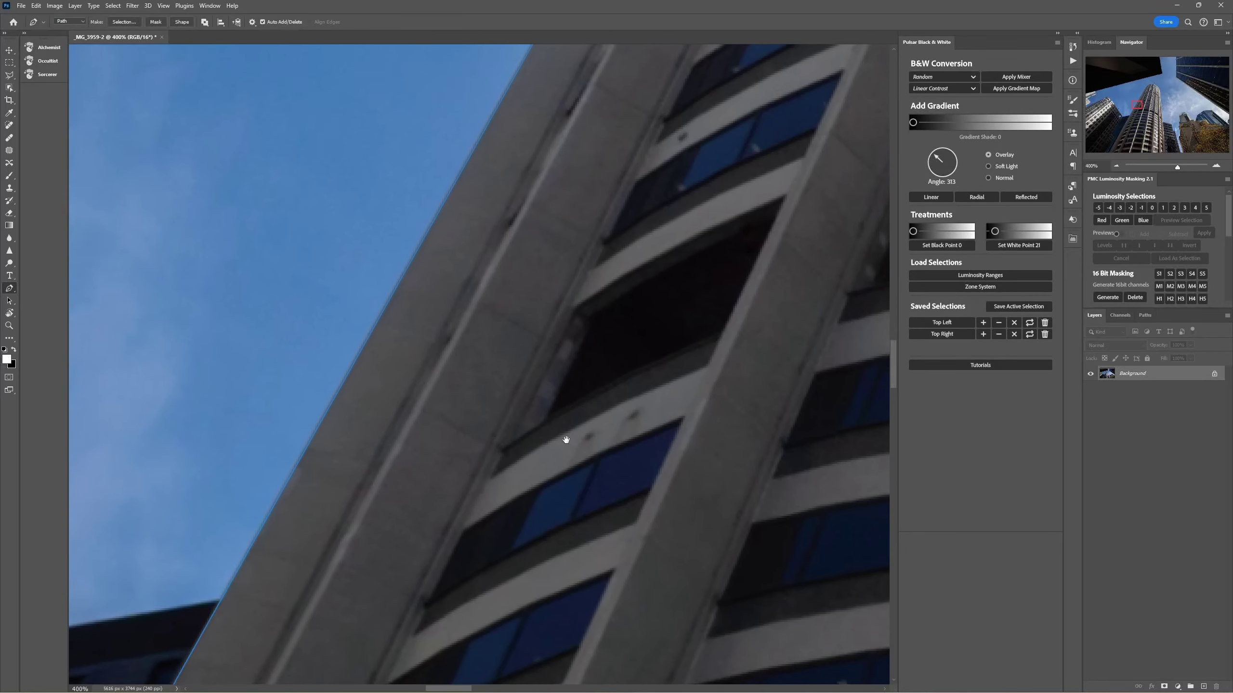
scroll(564, 441, down, 1)
- Trace the tower's curved roofline with Pen anchor points at the pillars, bending the segments to match the curve
drag(682, 432, 486, 581)
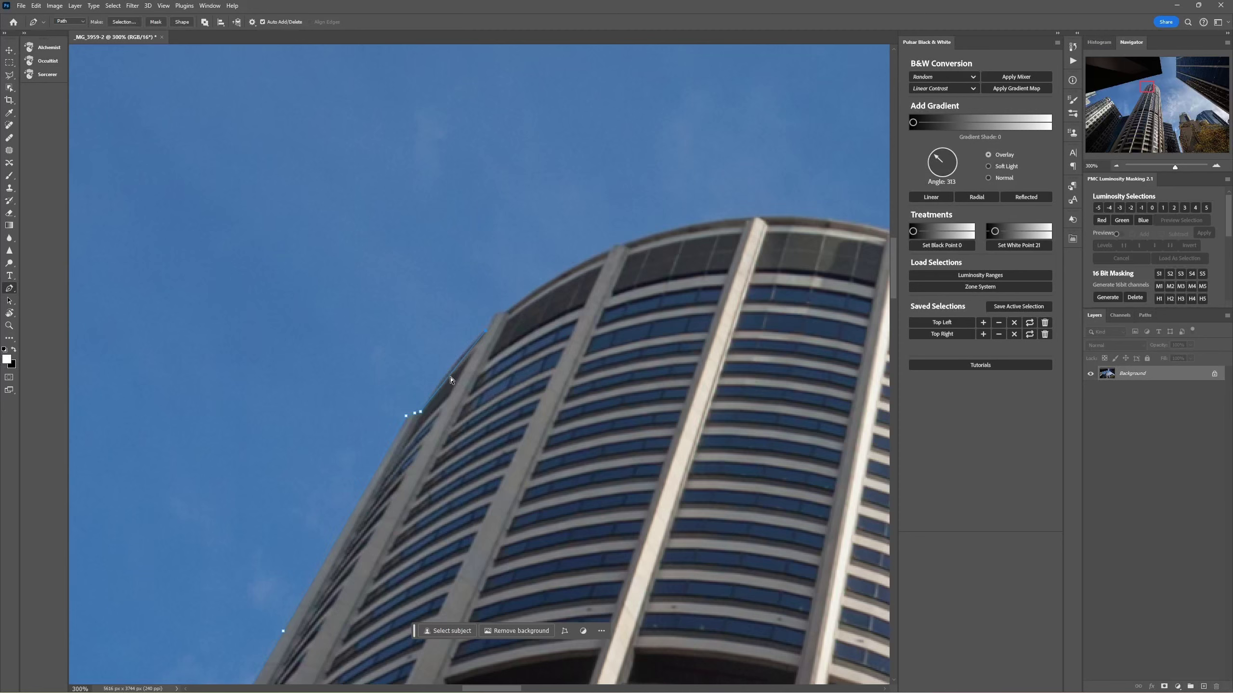
drag(450, 379, 482, 377)
click(613, 249)
click(622, 244)
click(651, 234)
click(716, 220)
click(752, 217)
drag(752, 217, 458, 230)
click(736, 310)
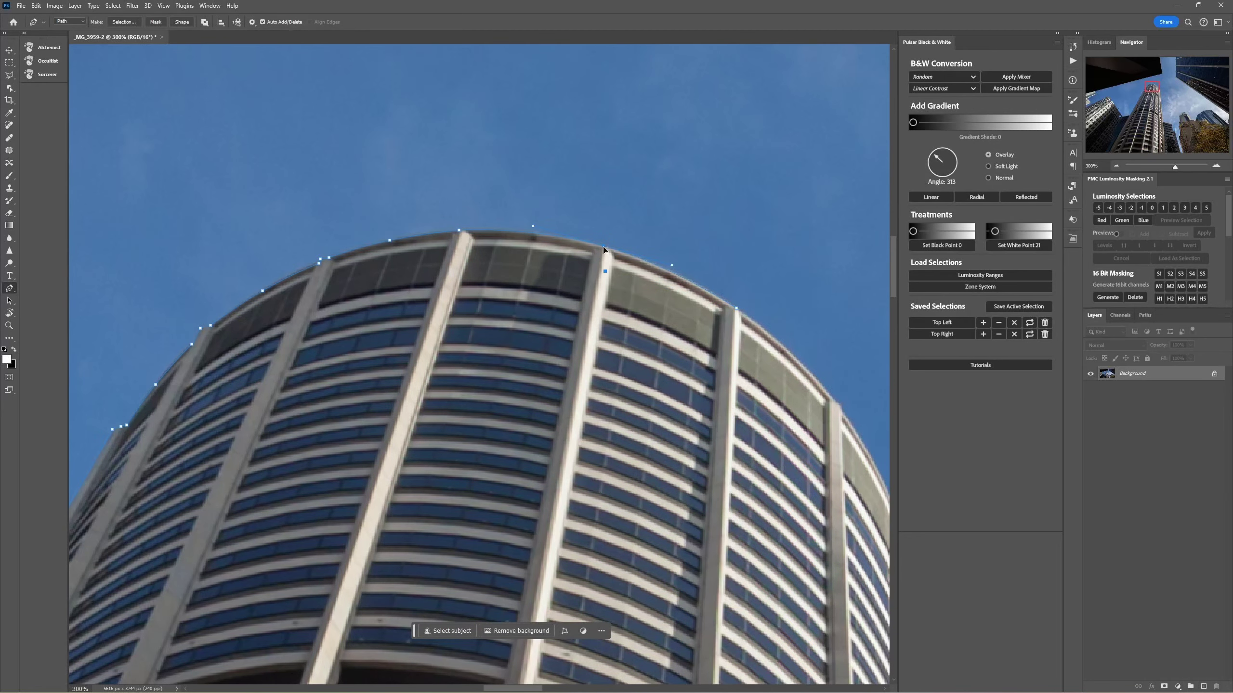
- Continue the Pen path down the tower's right edge and close it below the image's bottom border
drag(833, 418, 490, 290)
click(479, 309)
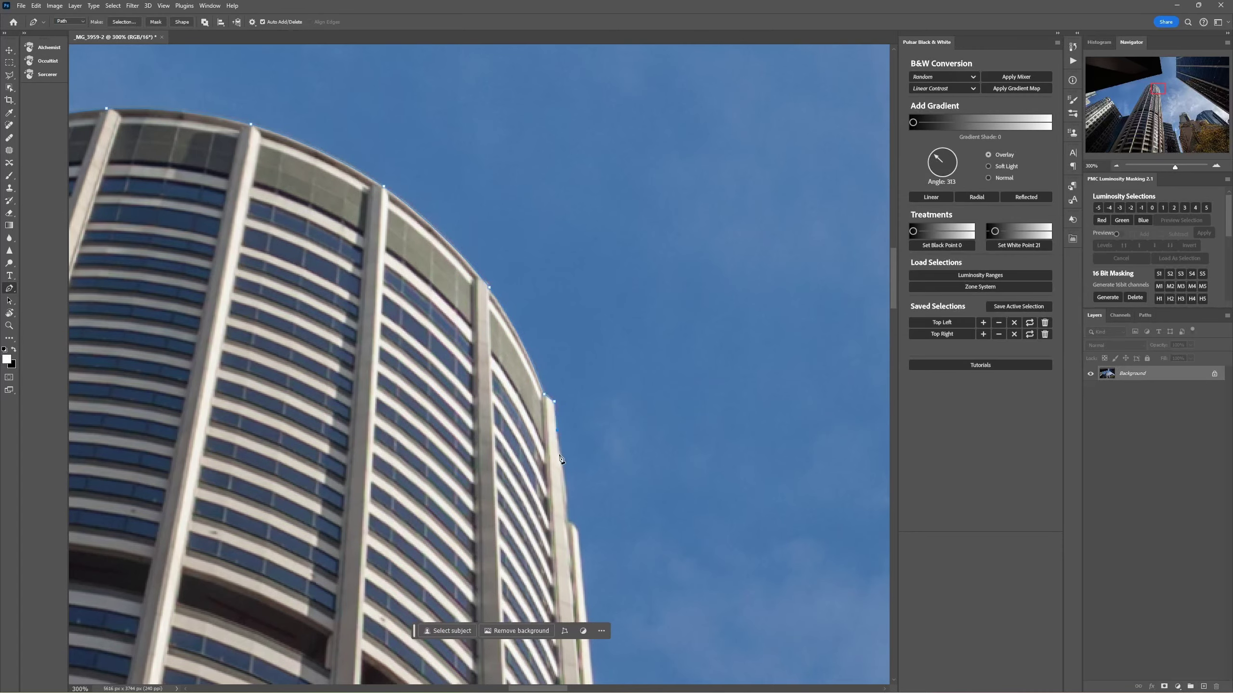
drag(561, 459, 539, 146)
drag(529, 607, 503, 330)
drag(630, 631, 593, 205)
drag(704, 655, 689, 336)
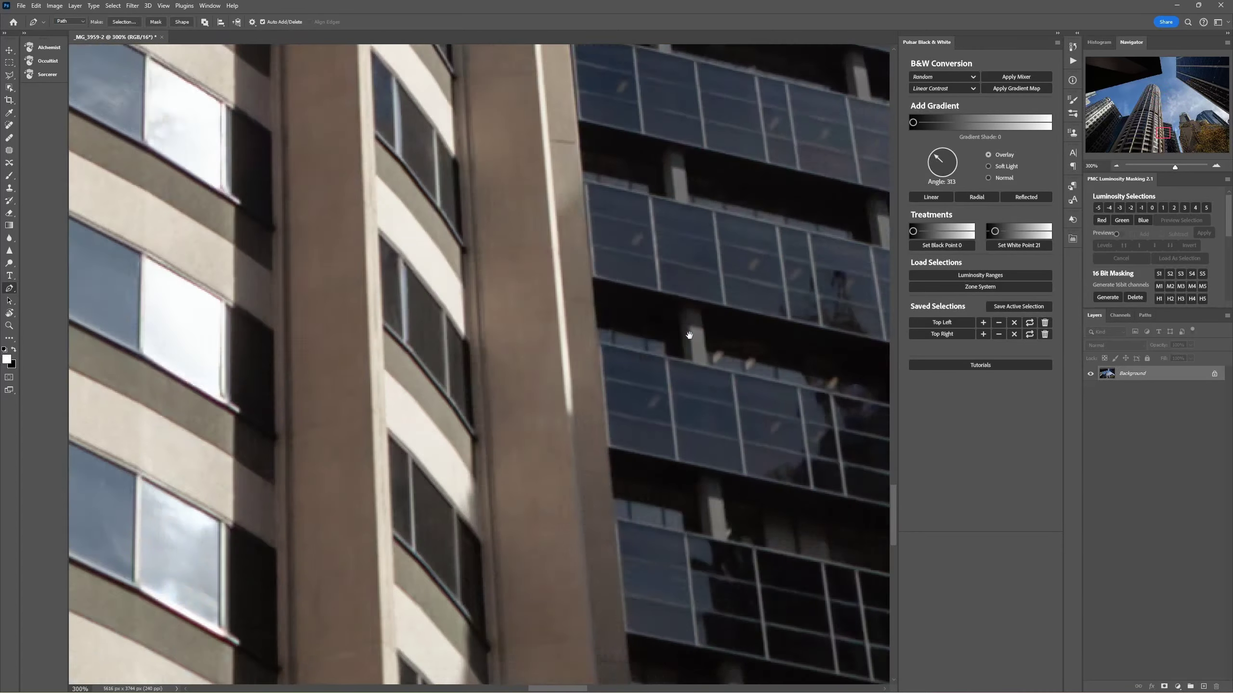
scroll(575, 267, up, 10)
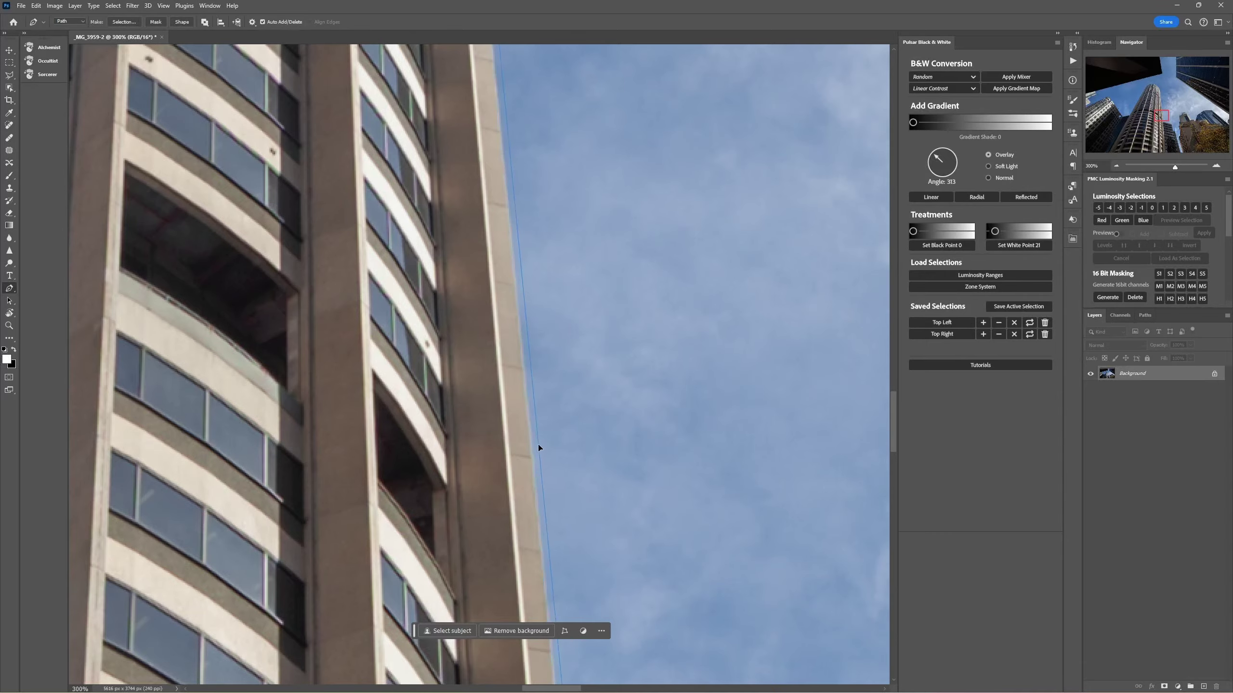
scroll(537, 445, down, 3)
scroll(437, 340, down, 10)
scroll(281, 218, up, 5)
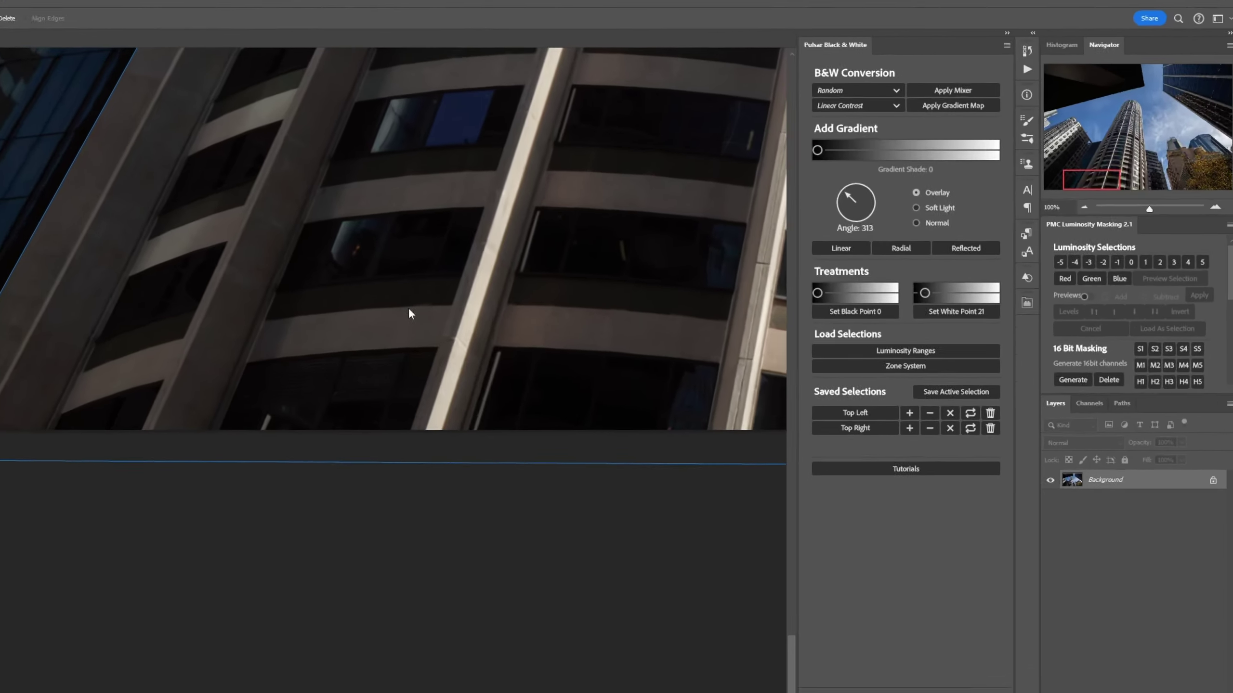
- Make a new anti-aliased selection from the tower path with a feather radius of 0 pixels
right_click(409, 313)
click(267, 459)
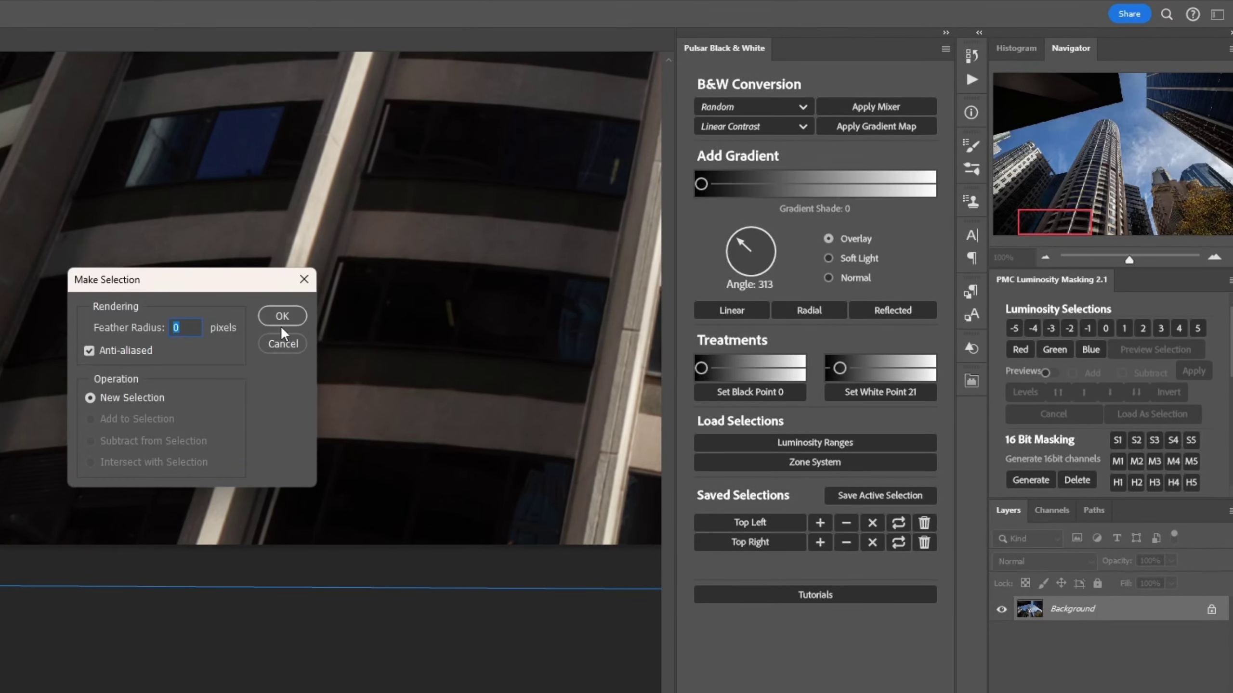
click(294, 318)
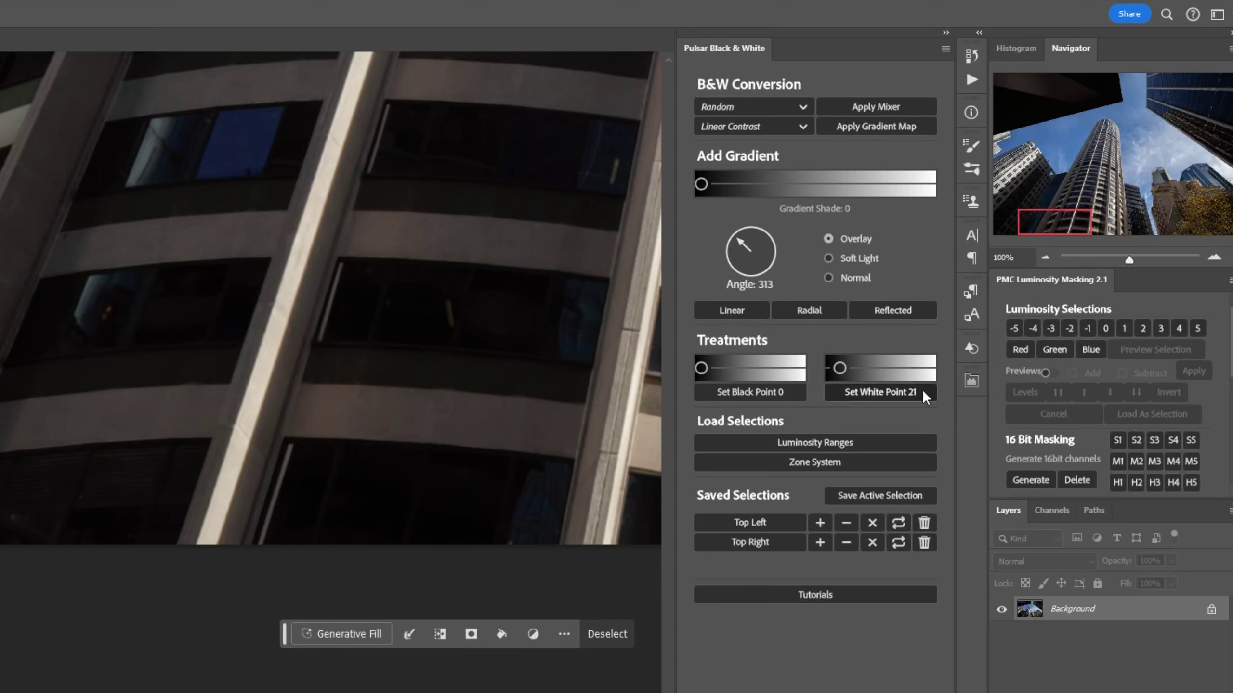
- Save the tower selection as a new channel named Australia Square, and deselect it
click(830, 497)
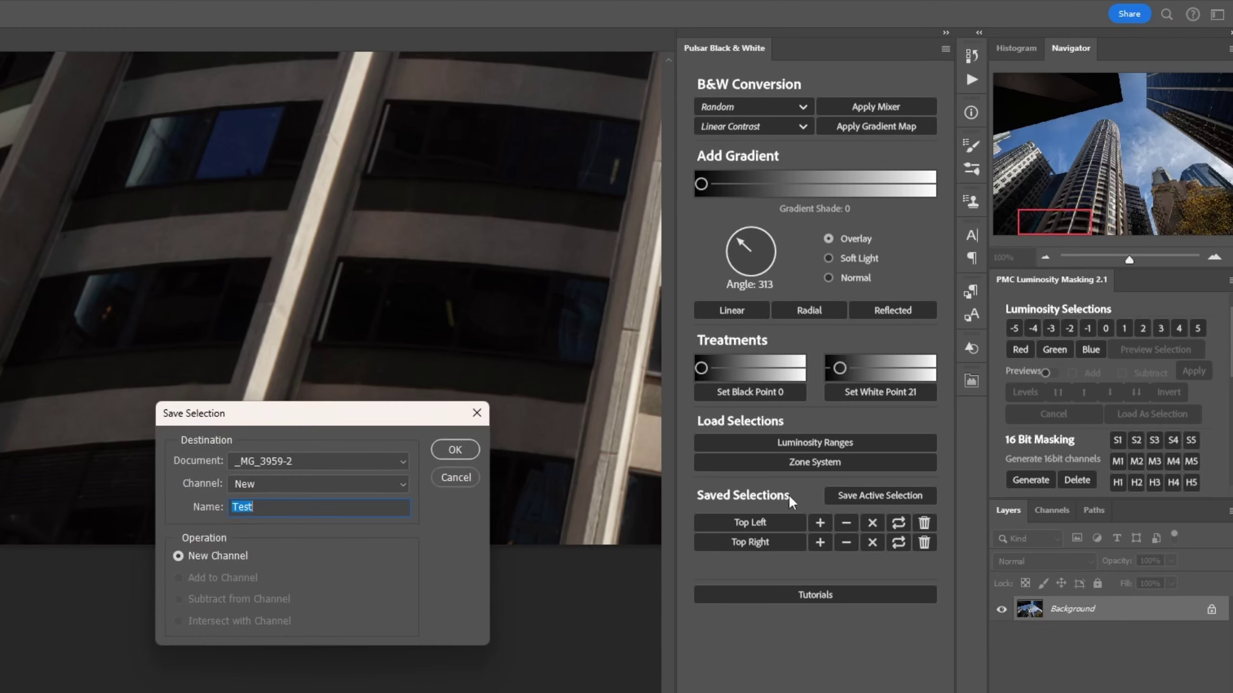
text(ustralia Swu)
key(BackSpace)
key(BackSpace)
text(quare)
key(Return)
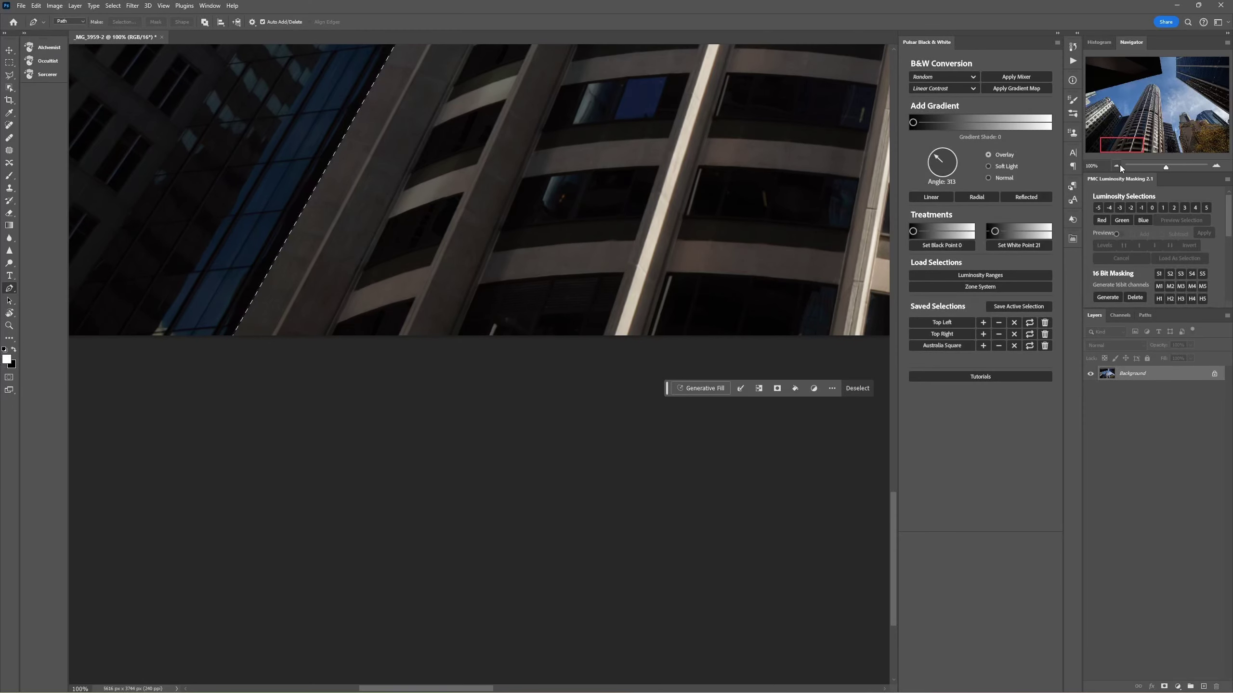
click(1116, 166)
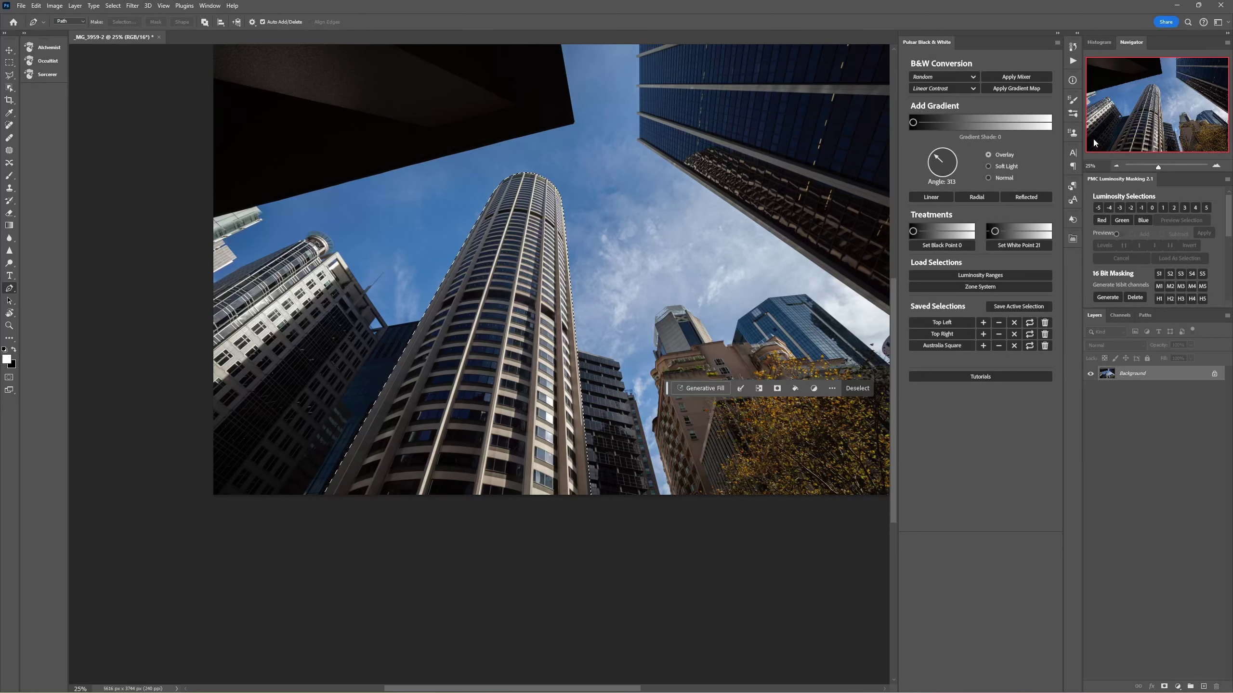
key(ctrl+d)
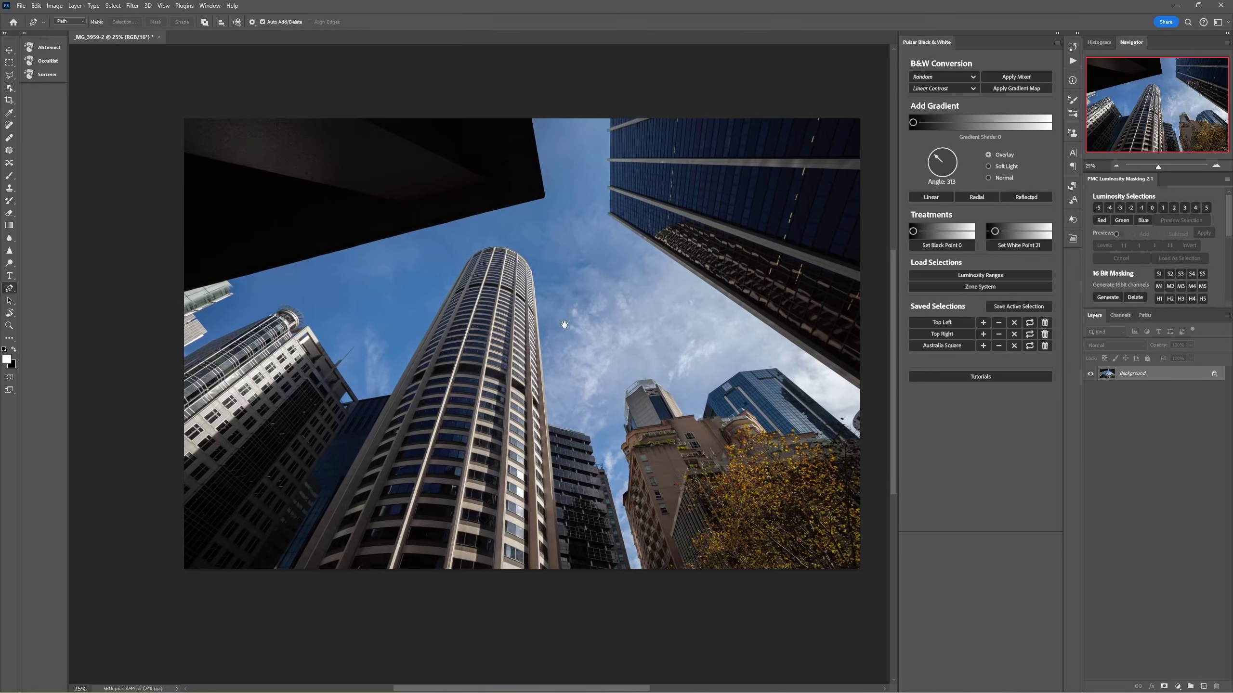
- Load the saved Top Left, Top Right and Australia Square selections in turn to check them, and clear the selection
drag(453, 511, 439, 617)
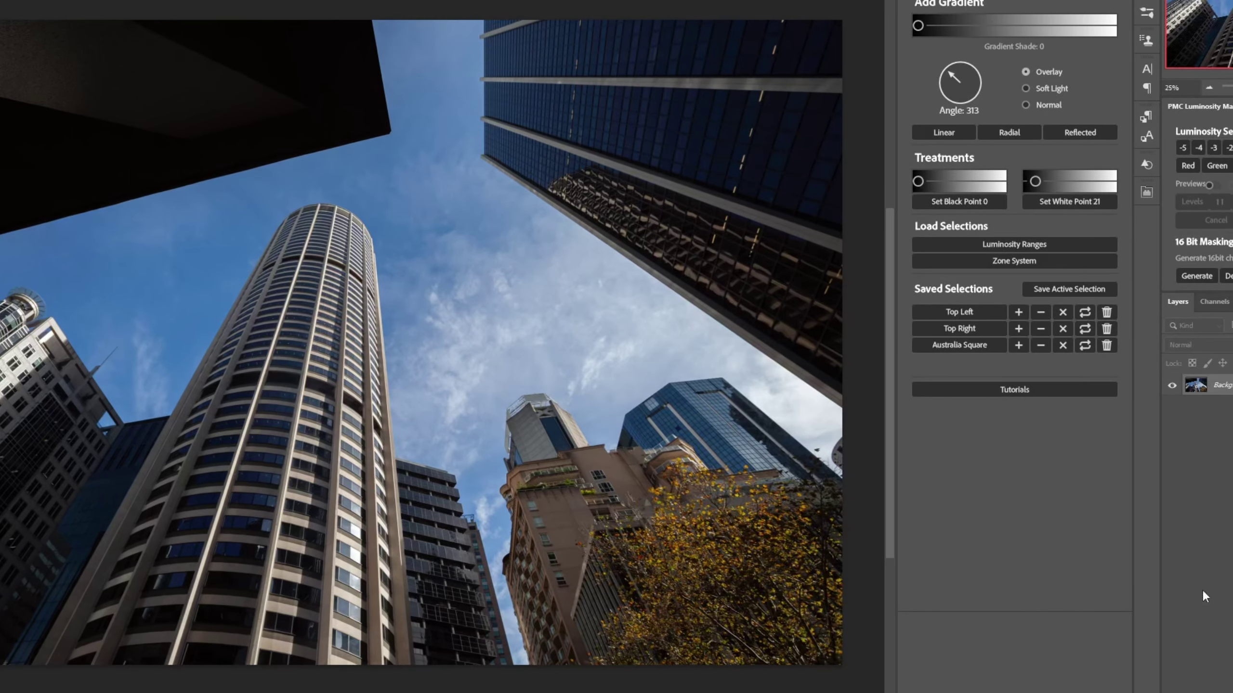
click(965, 310)
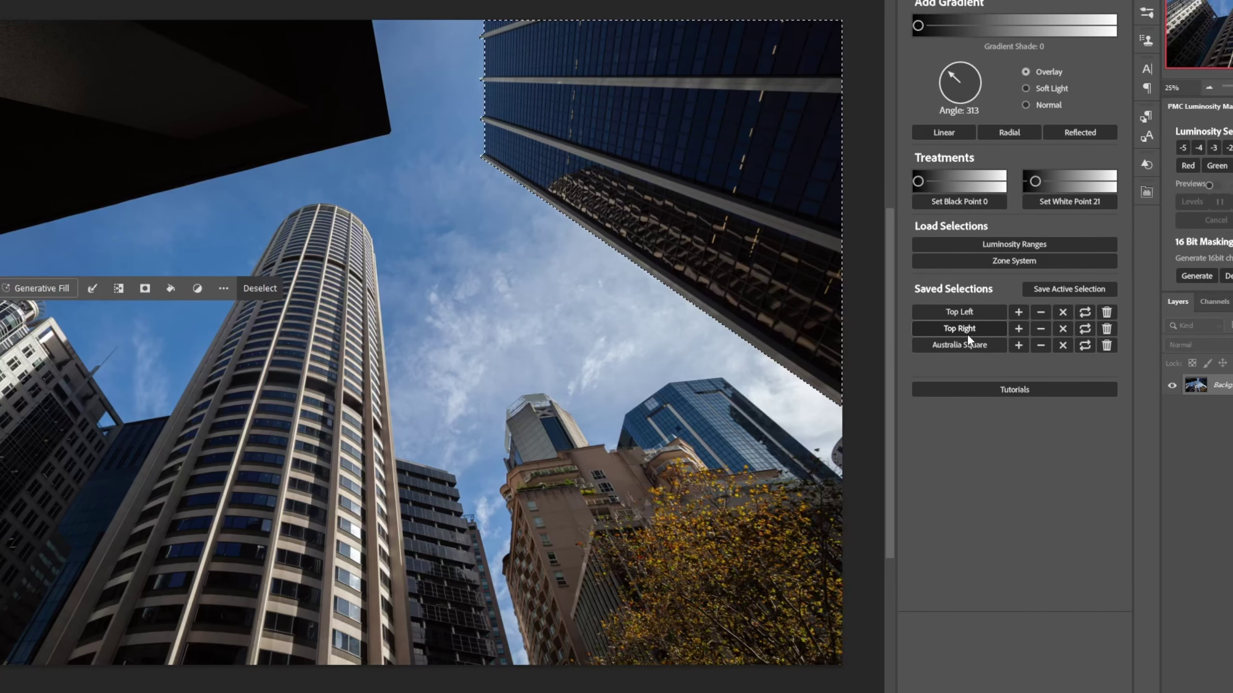
click(977, 343)
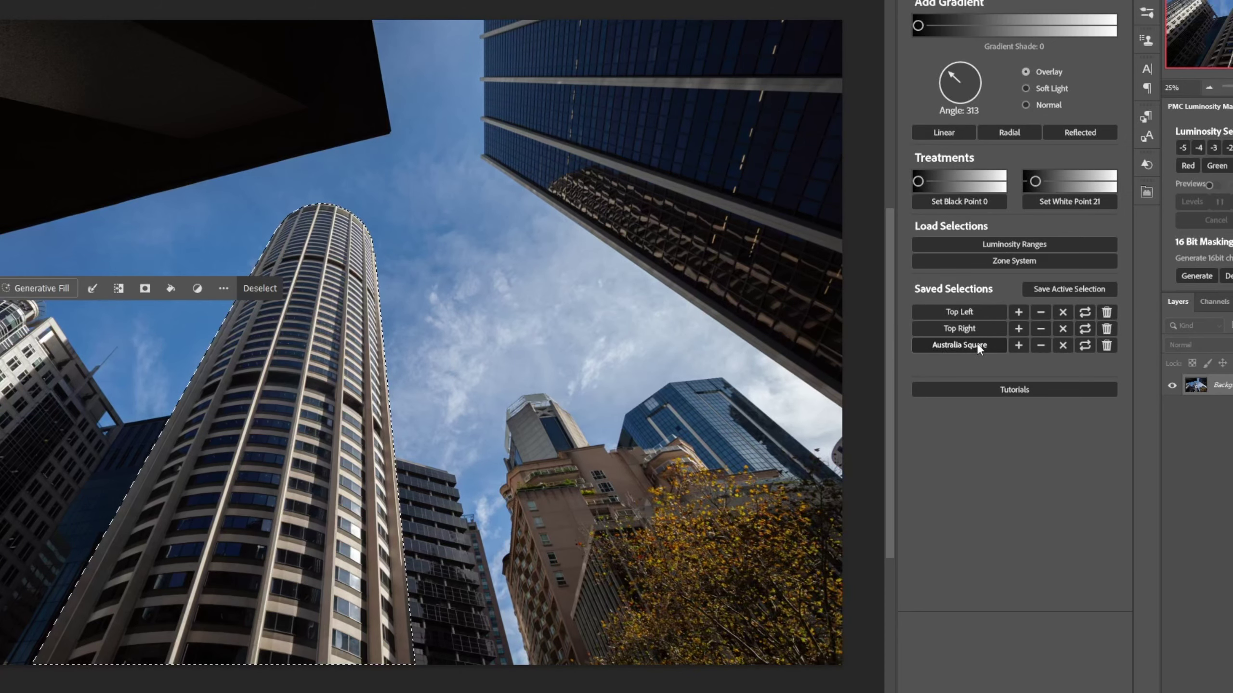
key(ctrl+d)
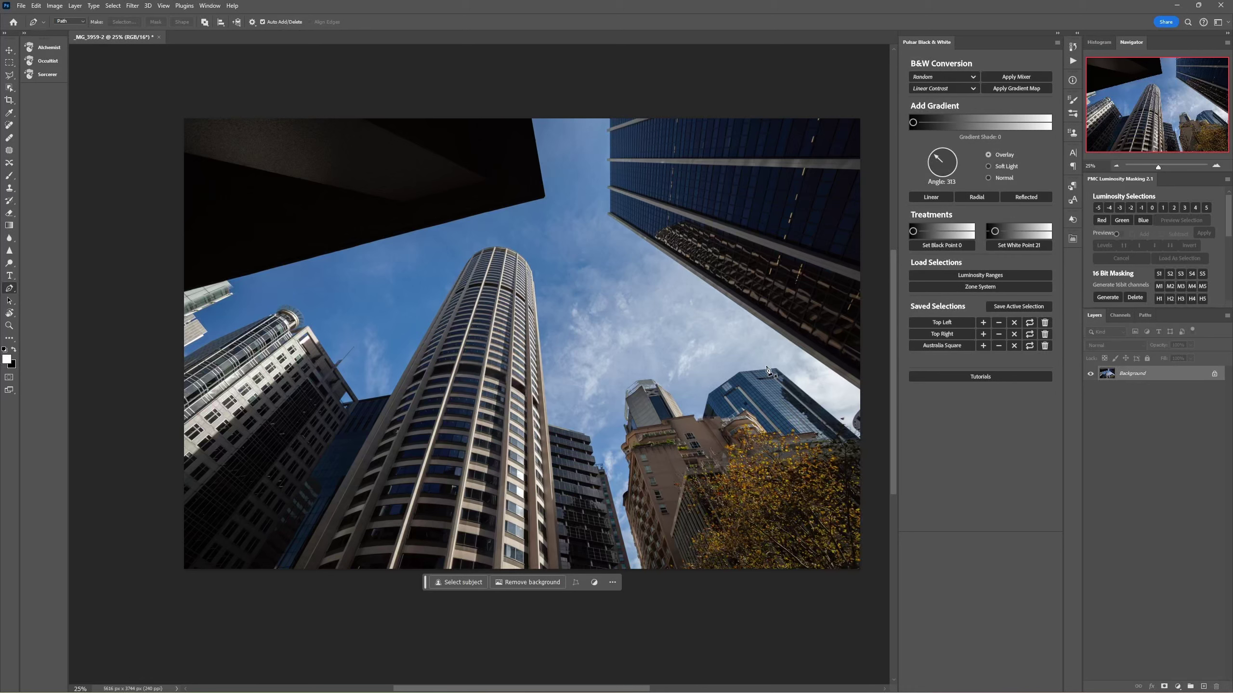
- Select the whole image and subtract the saved Top Left, Top Right and Australia Square selections from it
key(ctrl+a)
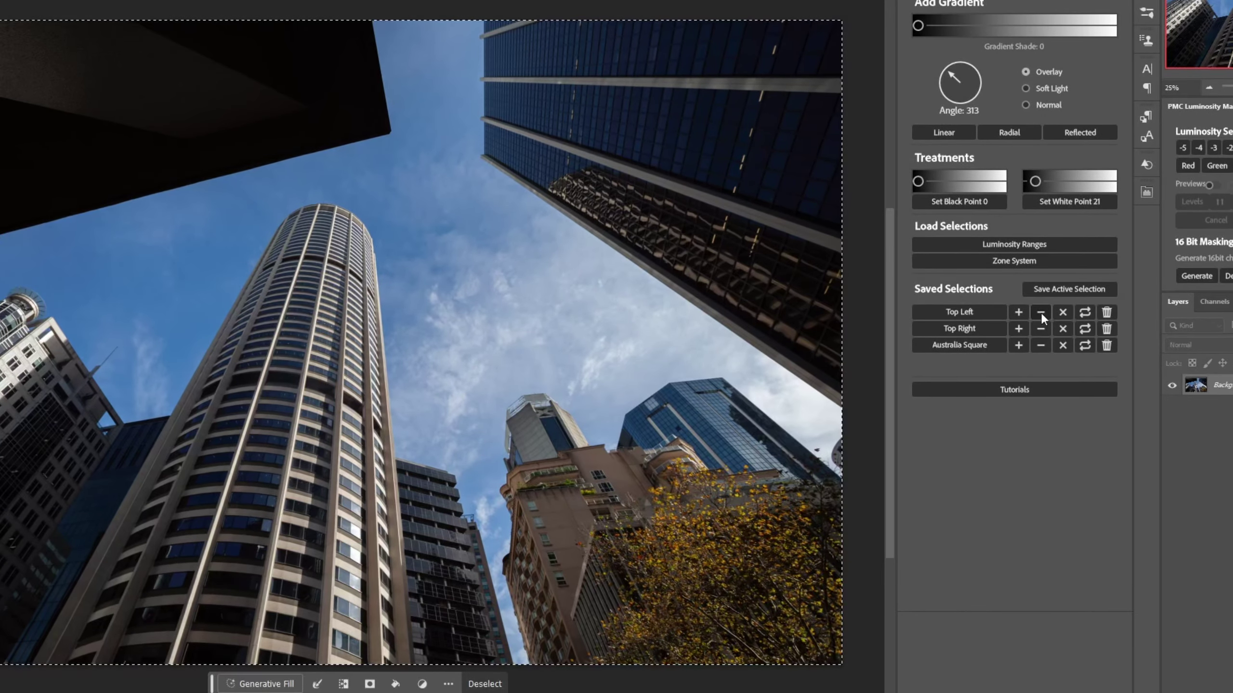
click(1044, 311)
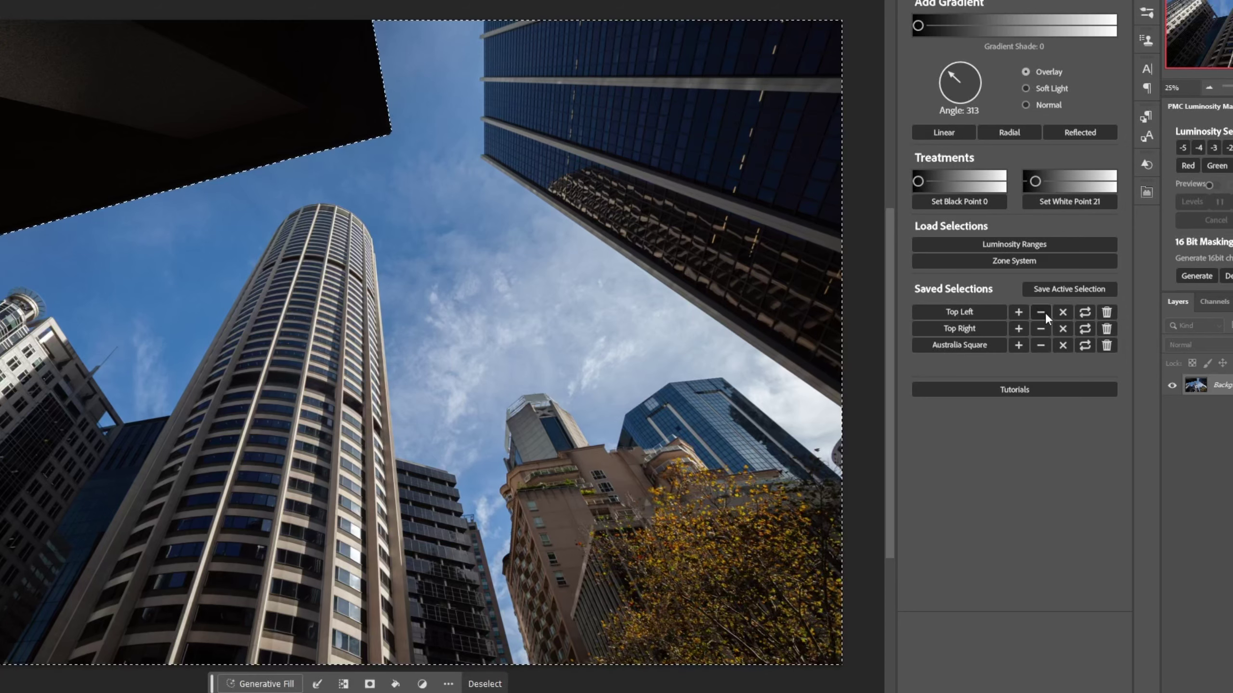
click(1042, 325)
click(1042, 342)
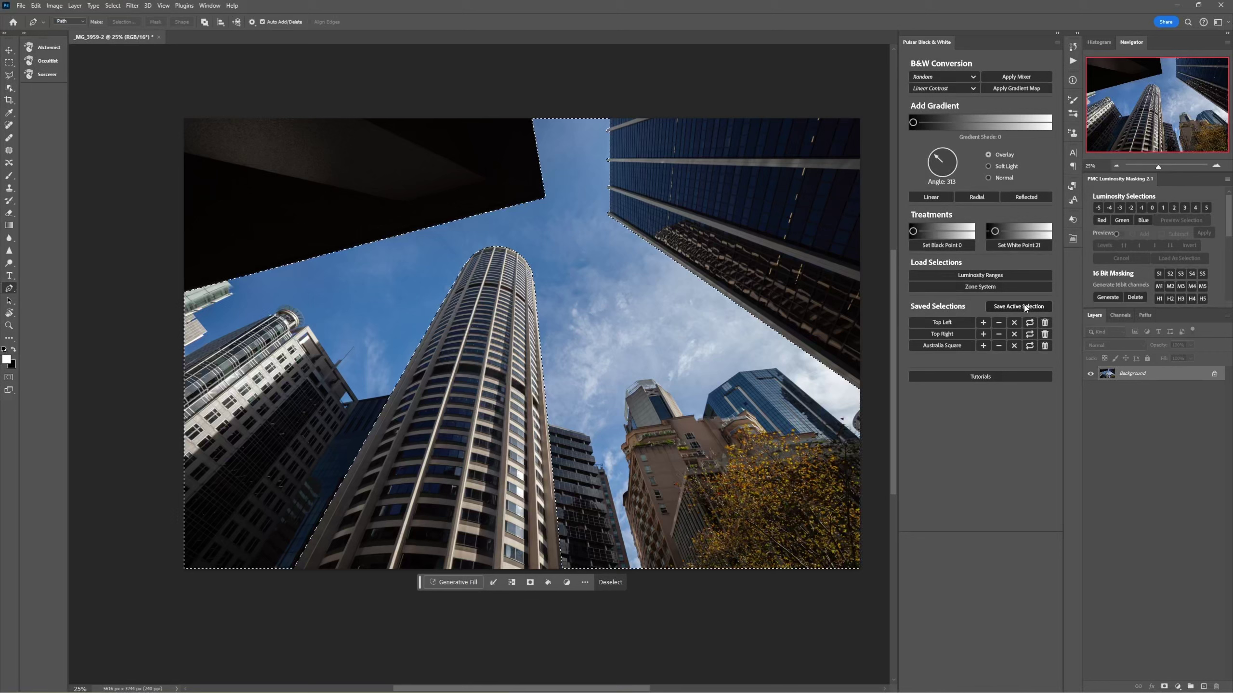
- Save the remaining background selection as a new channel named BG, and deselect it
click(1024, 306)
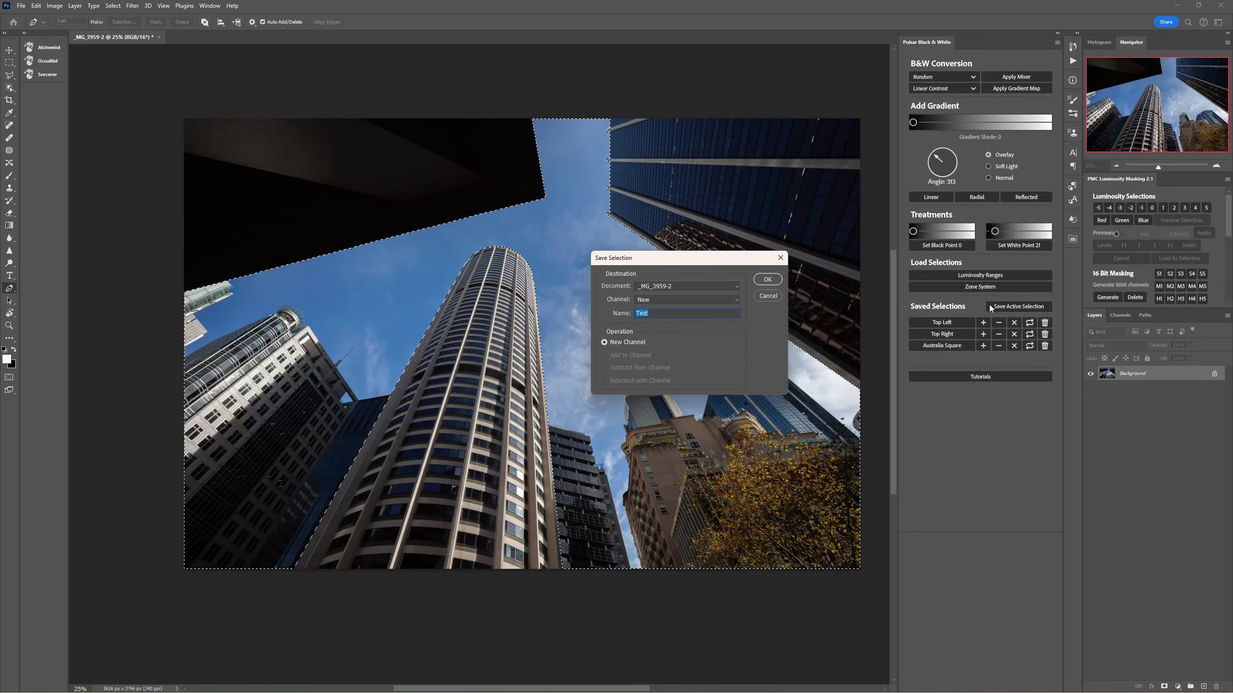
text(BG)
key(Return)
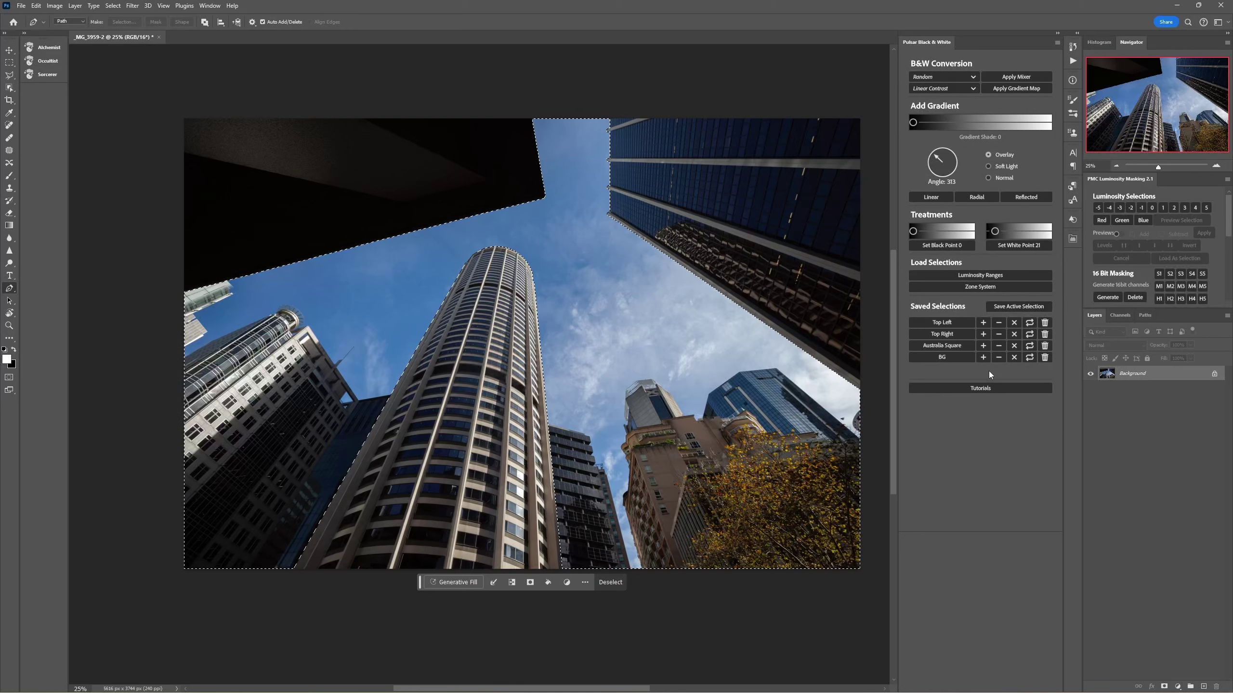
key(ctrl+d)
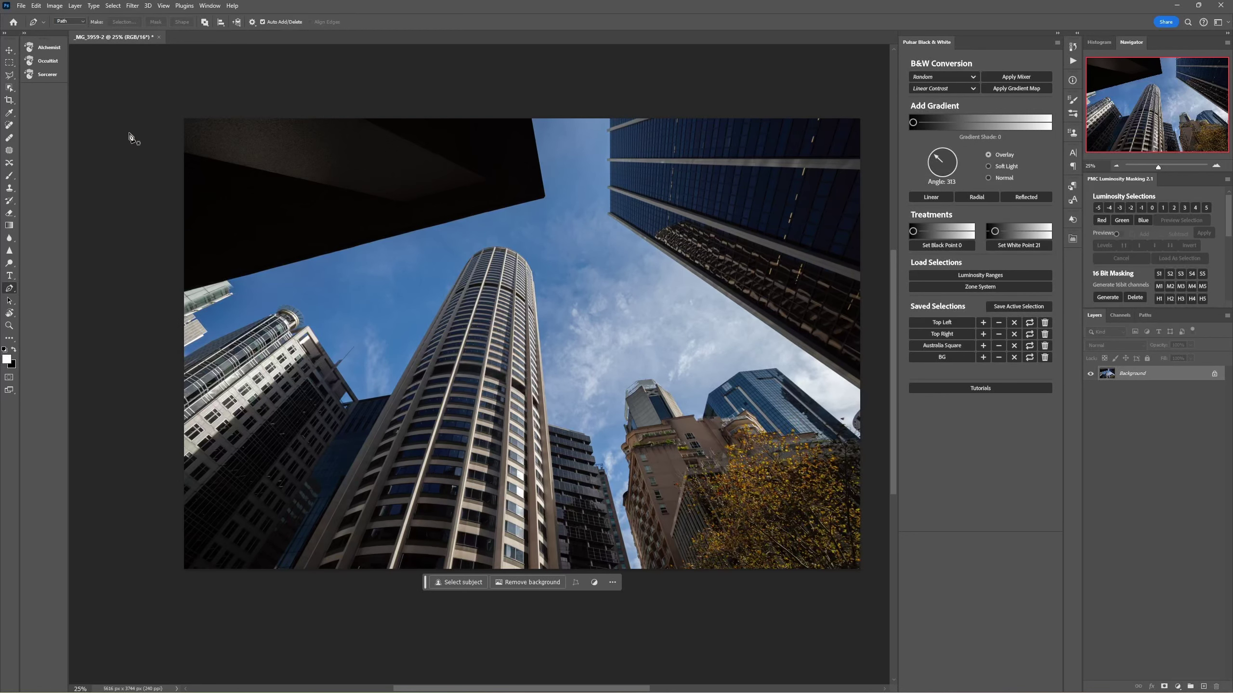
- Select only the sky with the Object Selection tool, save it as a new channel named Sky, and deselect it
click(9, 88)
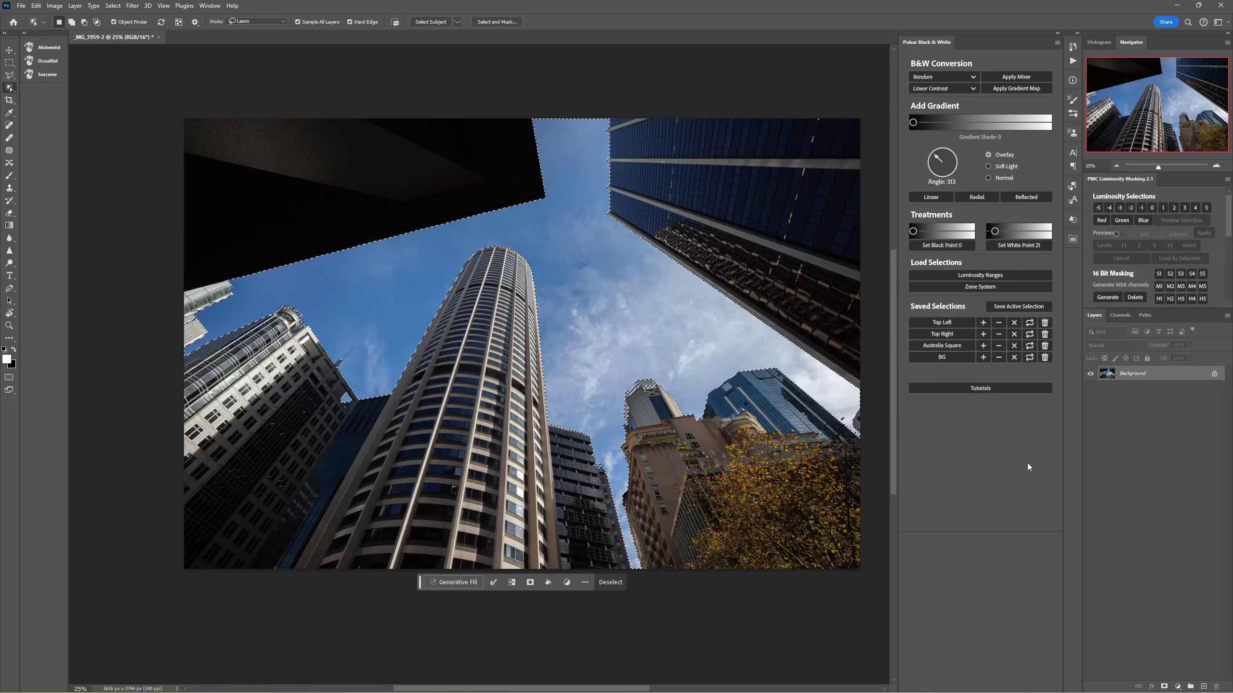
click(1015, 307)
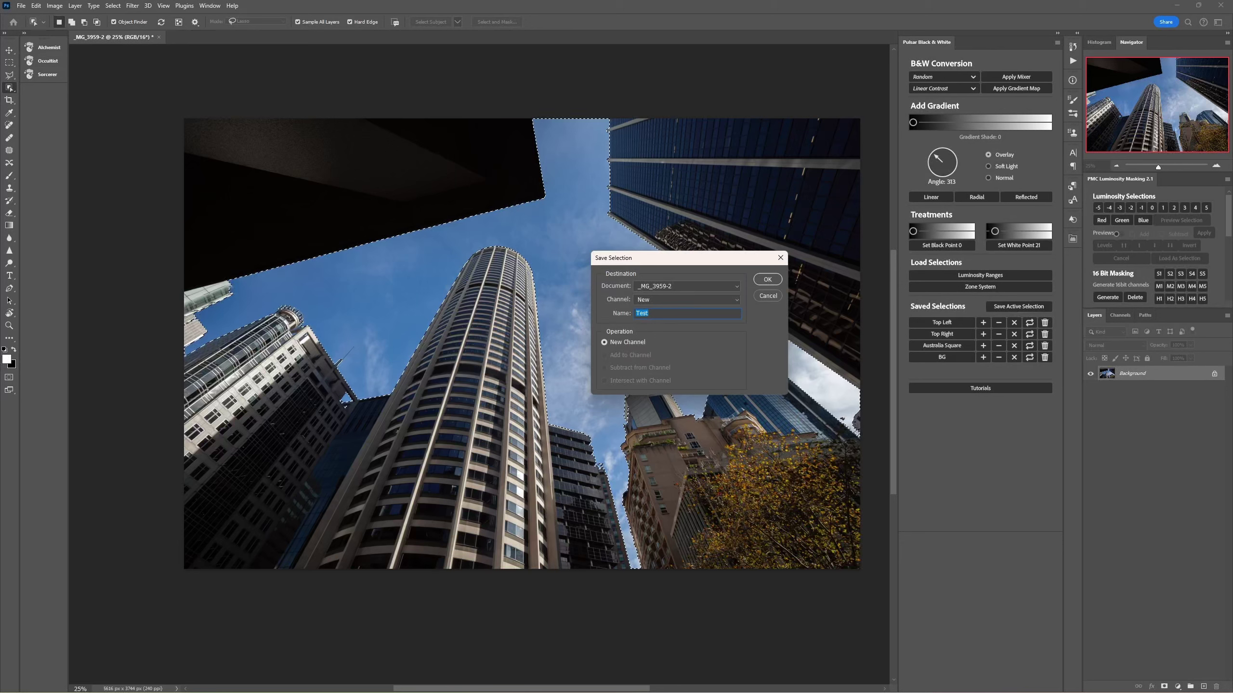
text(Skyu)
key(BackSpace)
key(Return)
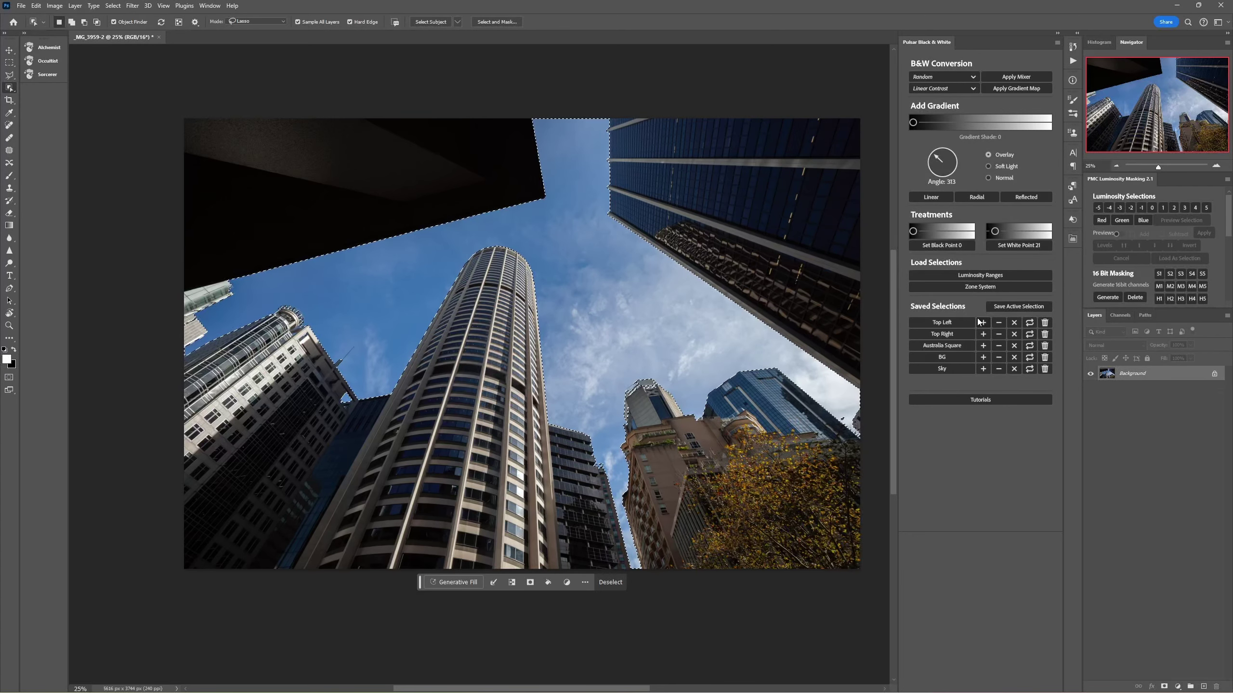
key(ctrl+d)
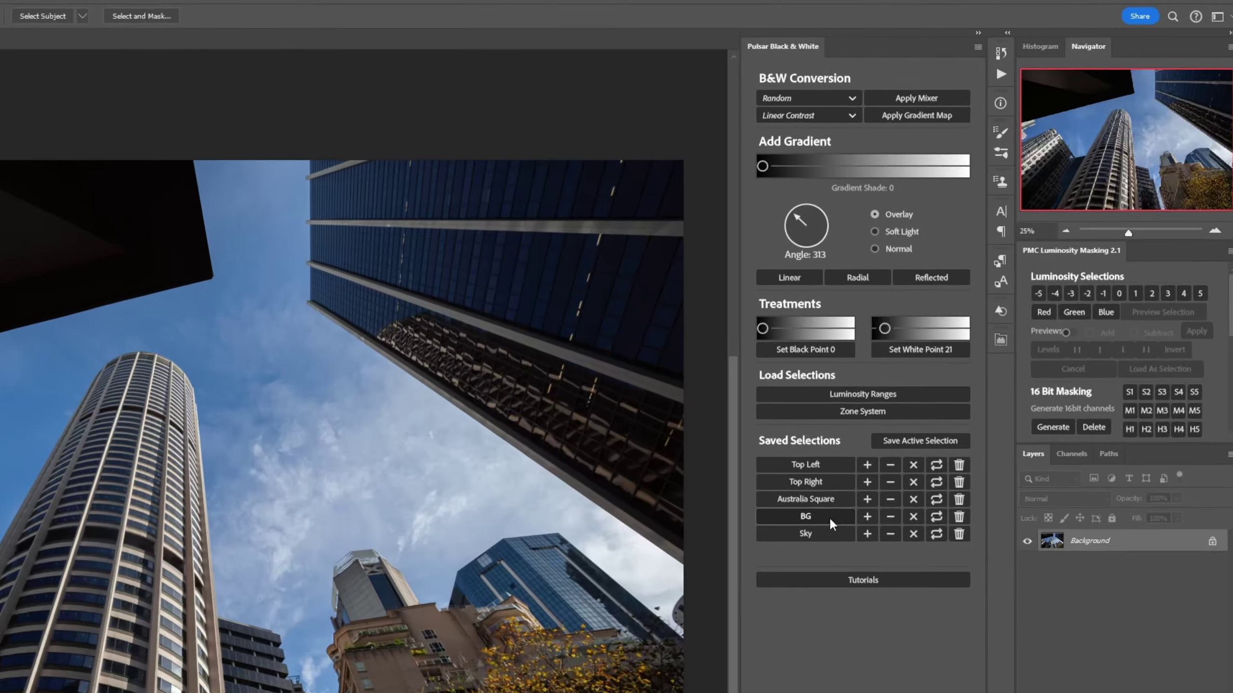
- Load the BG selection, subtract Sky from it, save the result as a new channel named BG Buildings, and deselect it
click(957, 359)
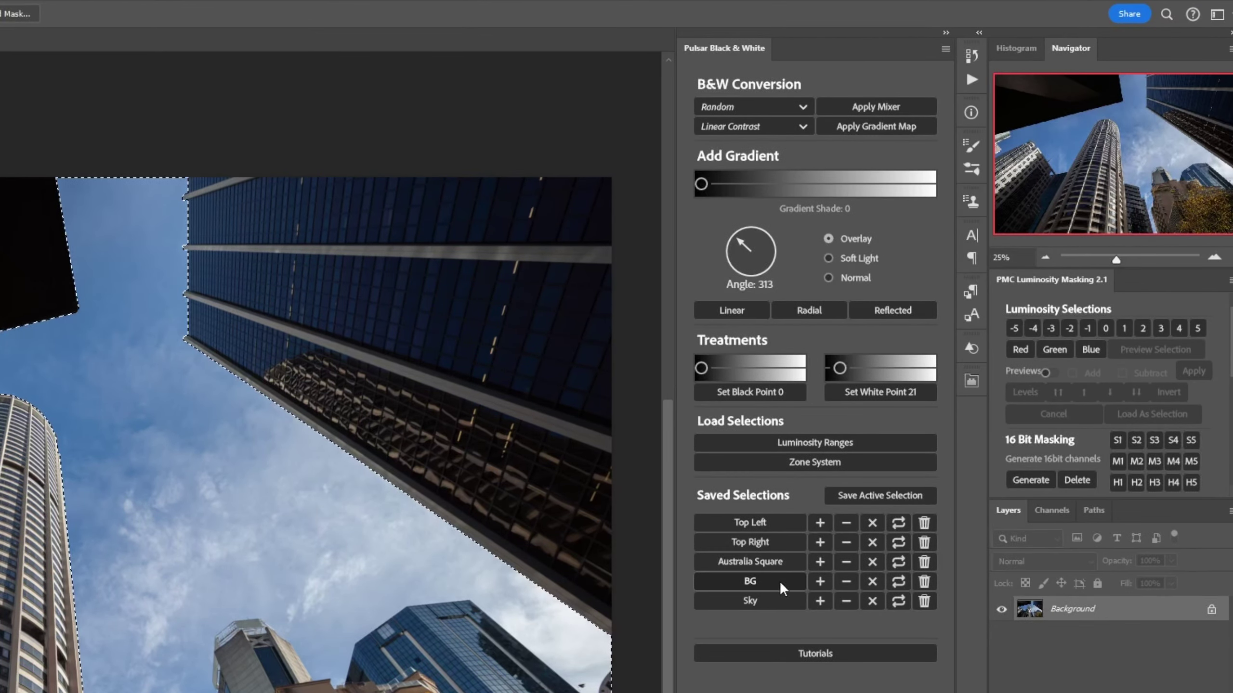
click(848, 604)
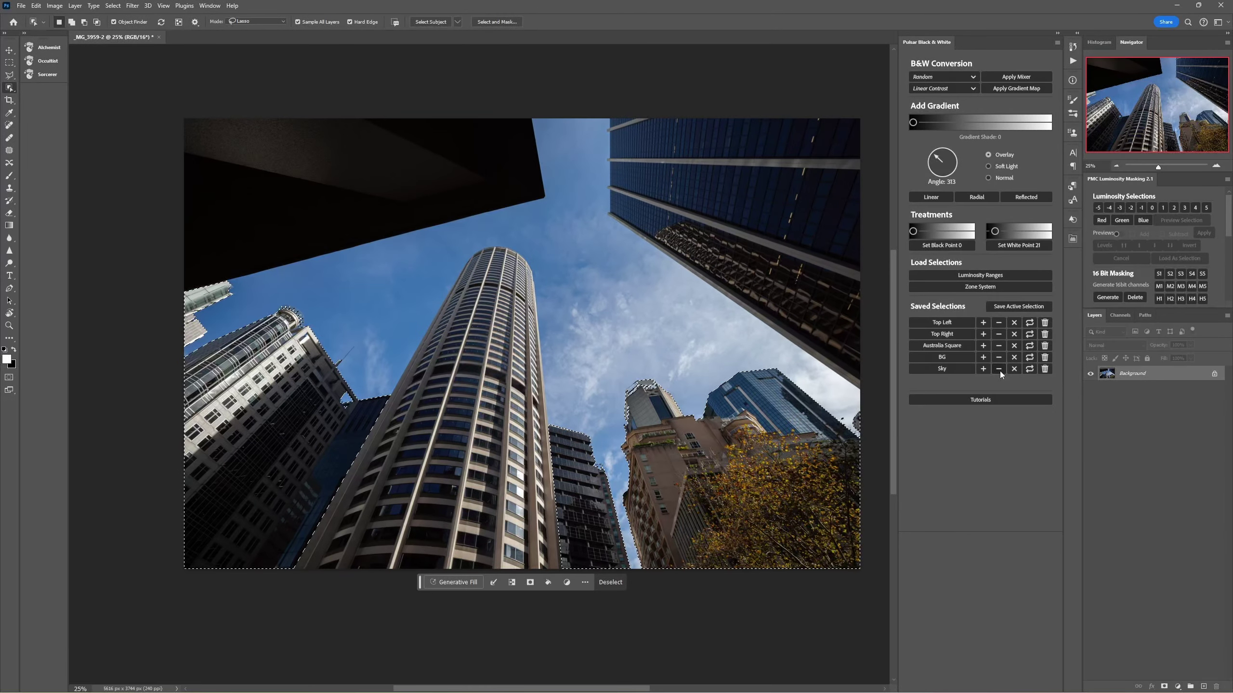
click(1037, 307)
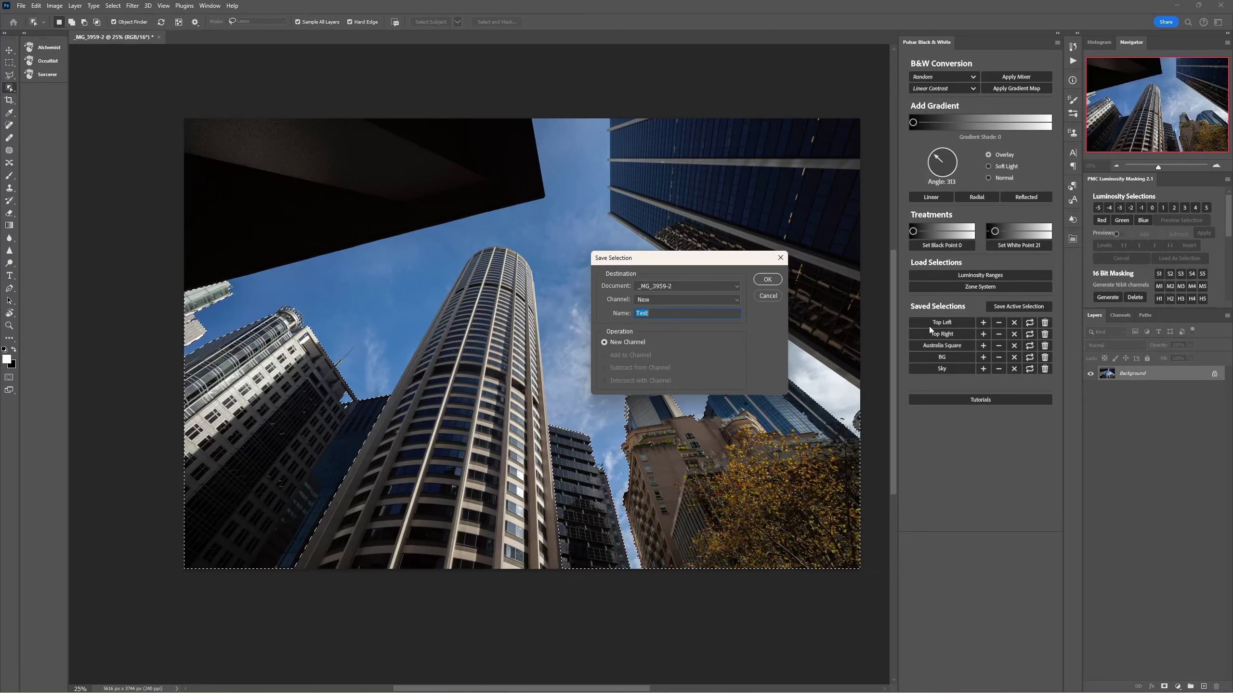
text(BG Buildings)
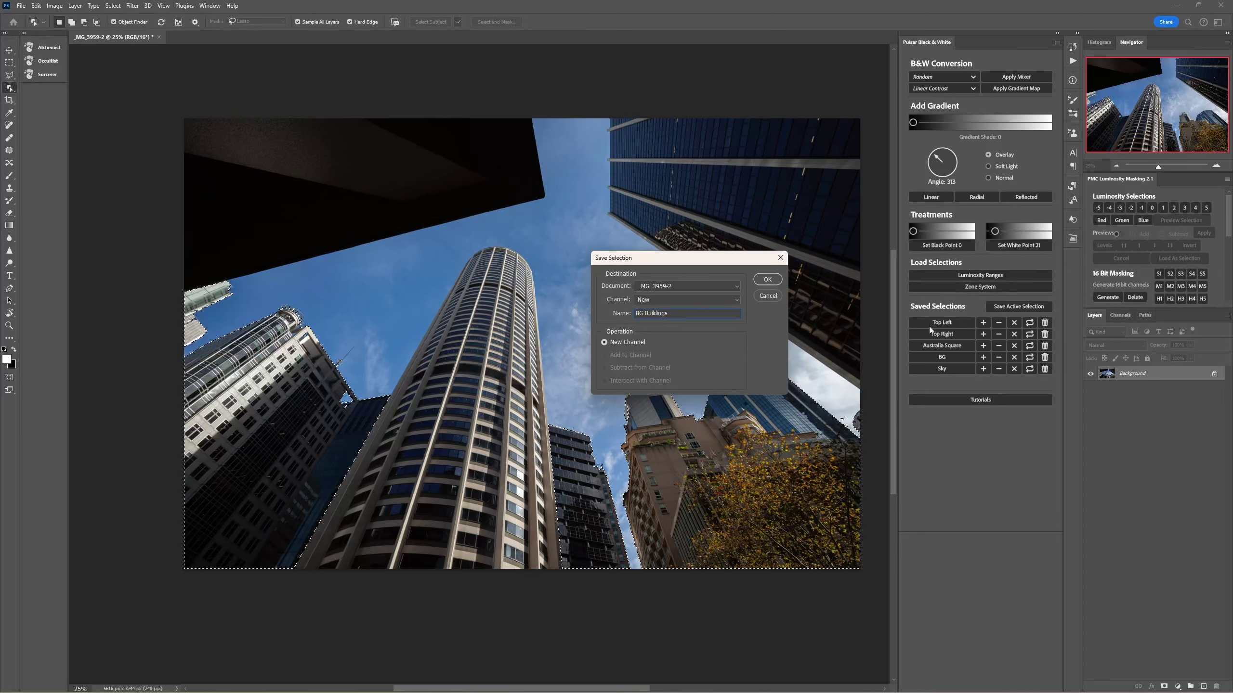
key(Return)
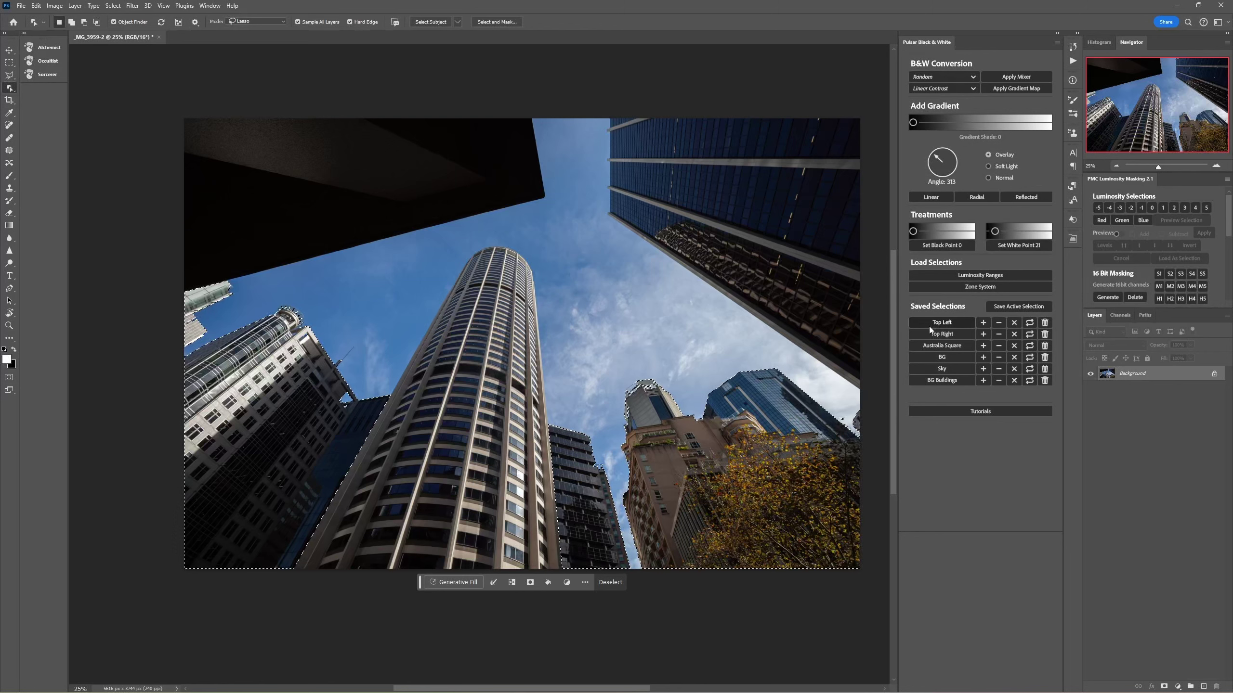
key(ctrl+d)
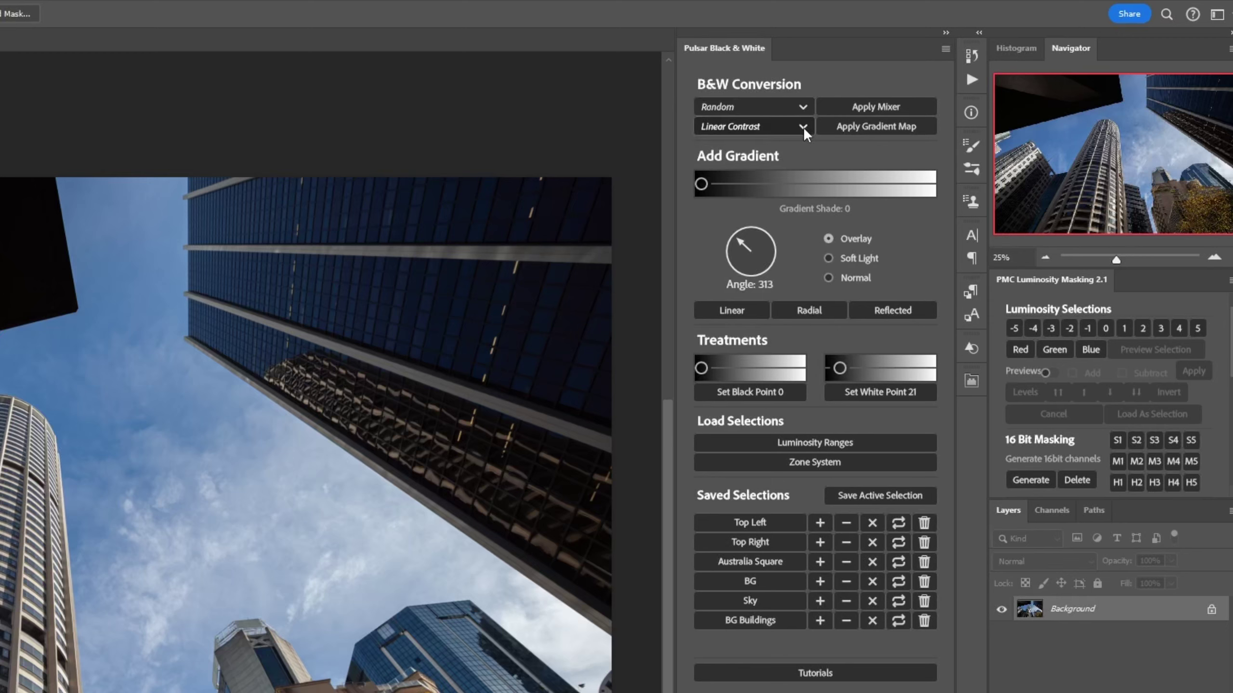
- Convert the photo to black and white with the Linear Contrast gradient map
click(880, 131)
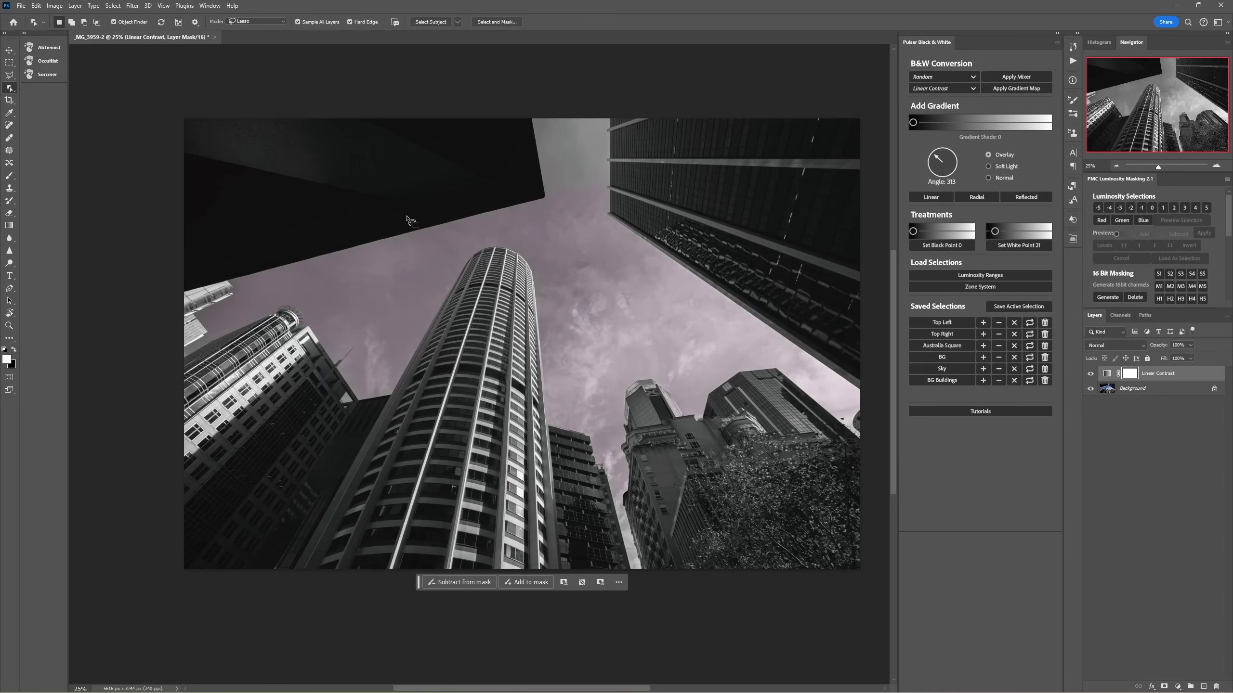
key(v)
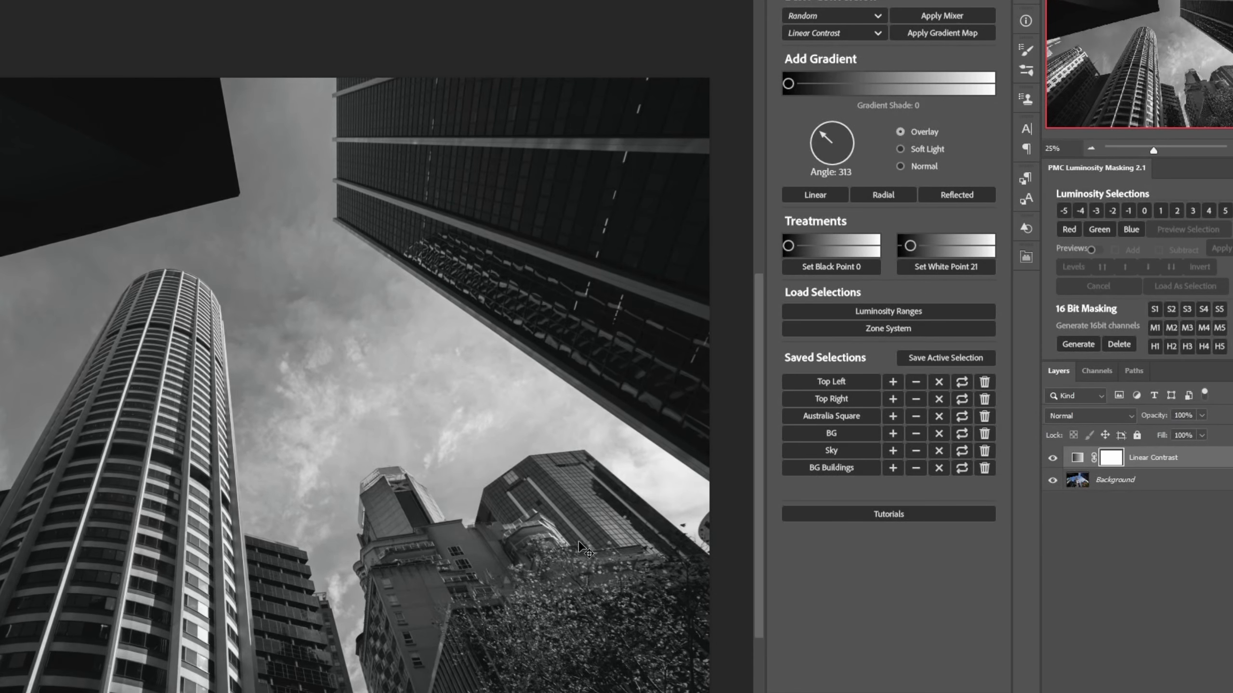
- Load the saved BG selection and darken it by applying a white point of 21
click(835, 433)
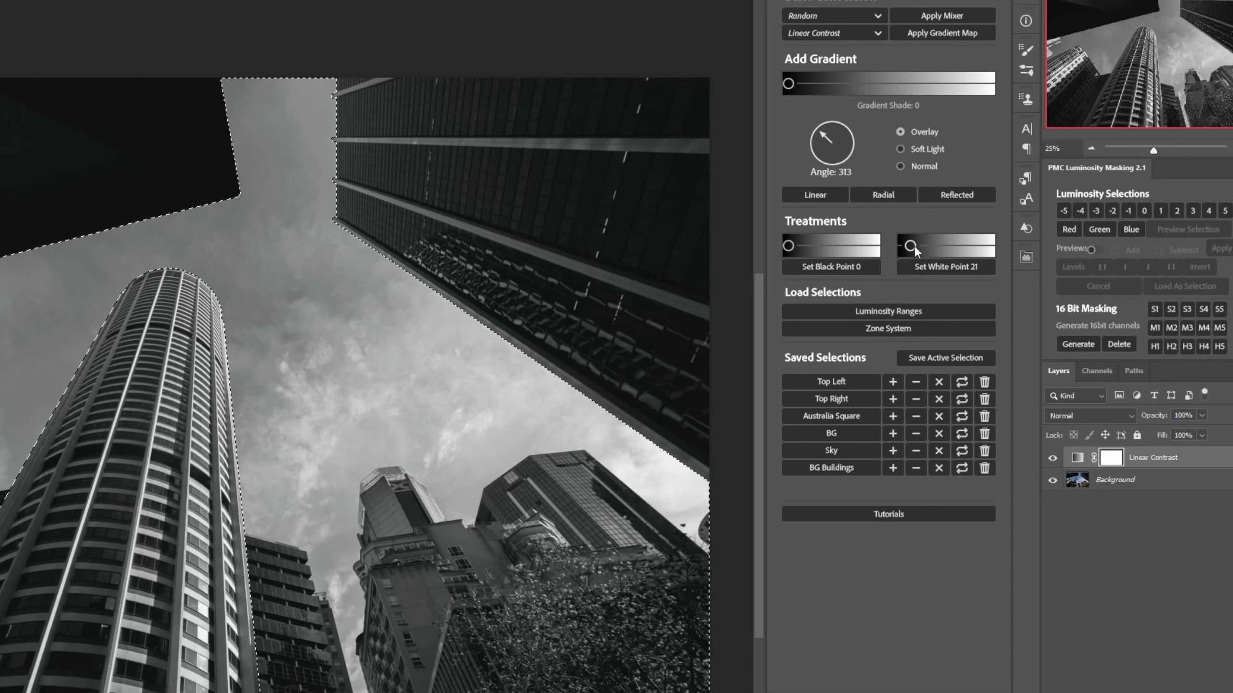
mouse_move(911, 245)
mouse_down()
mouse_move(987, 251)
mouse_move(911, 248)
mouse_up()
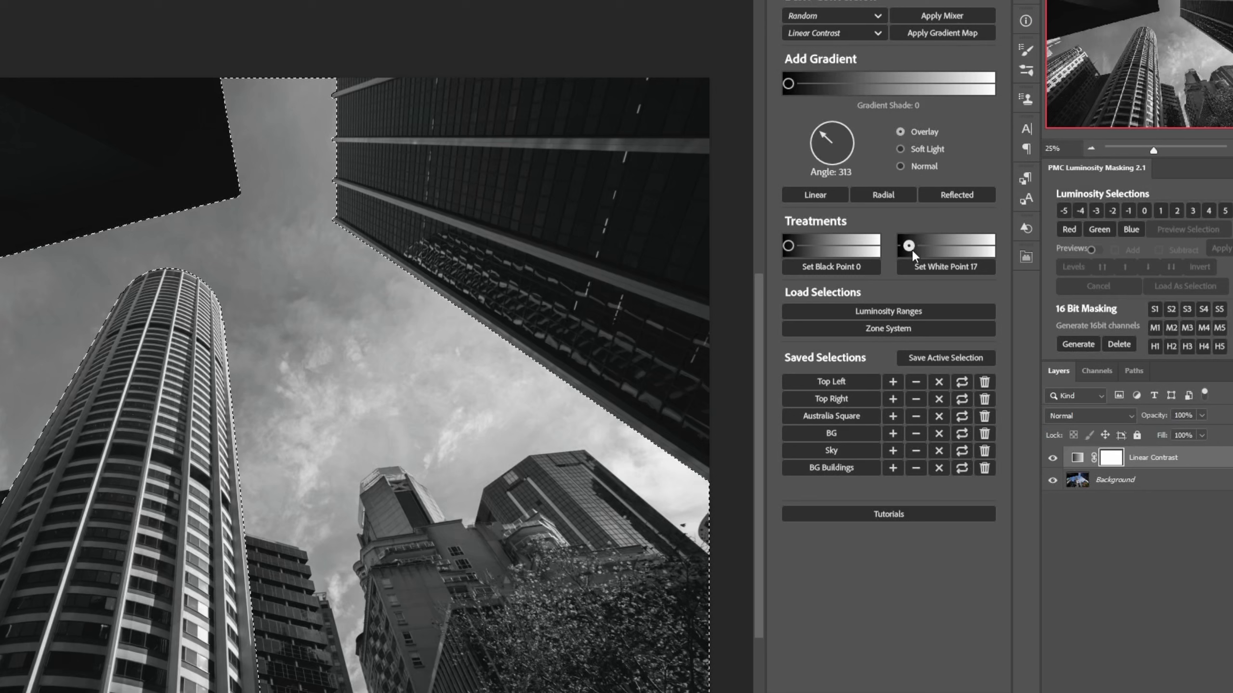
drag(913, 250, 912, 250)
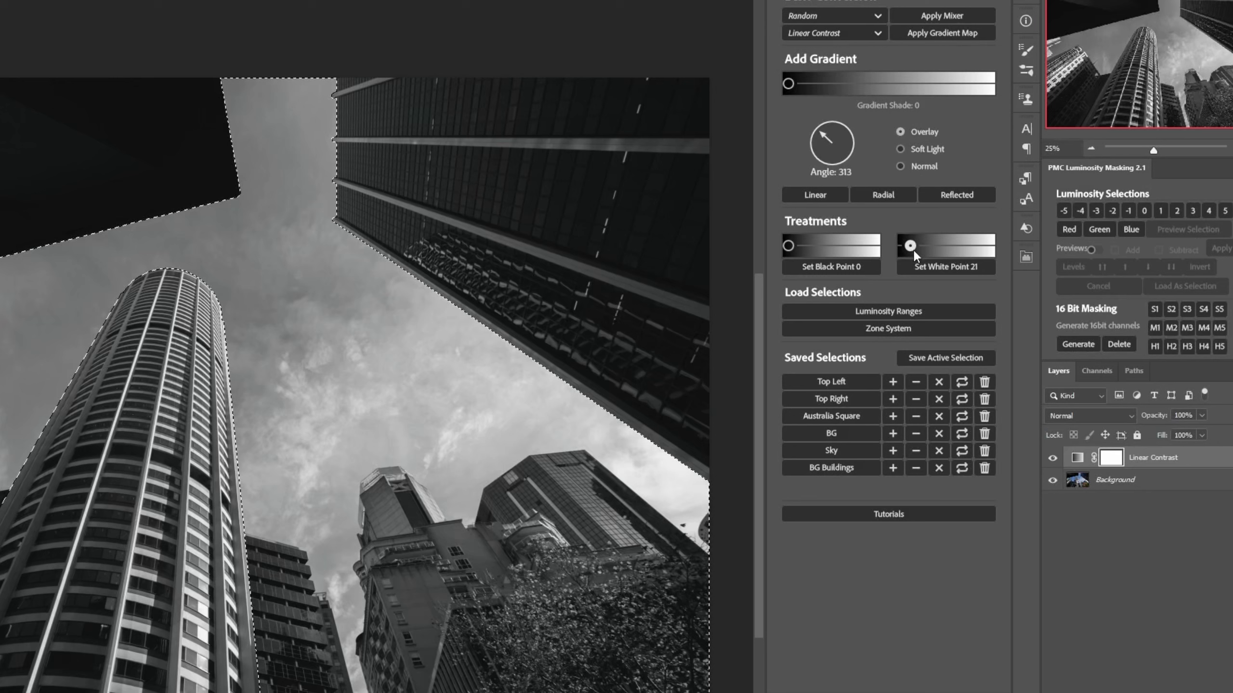
click(947, 264)
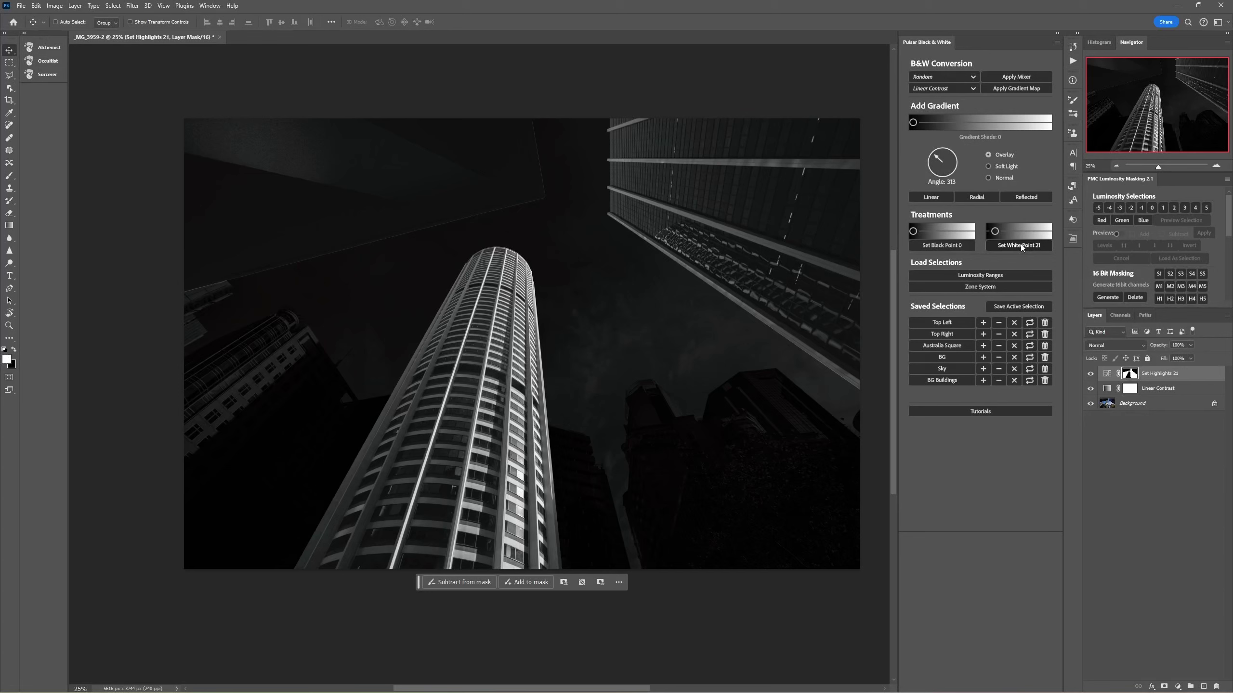
- Compare the image with and without the Set Highlights 21 layer, leaving the layer visible
click(1091, 374)
click(1091, 374)
click(1090, 374)
click(1091, 374)
click(1091, 374)
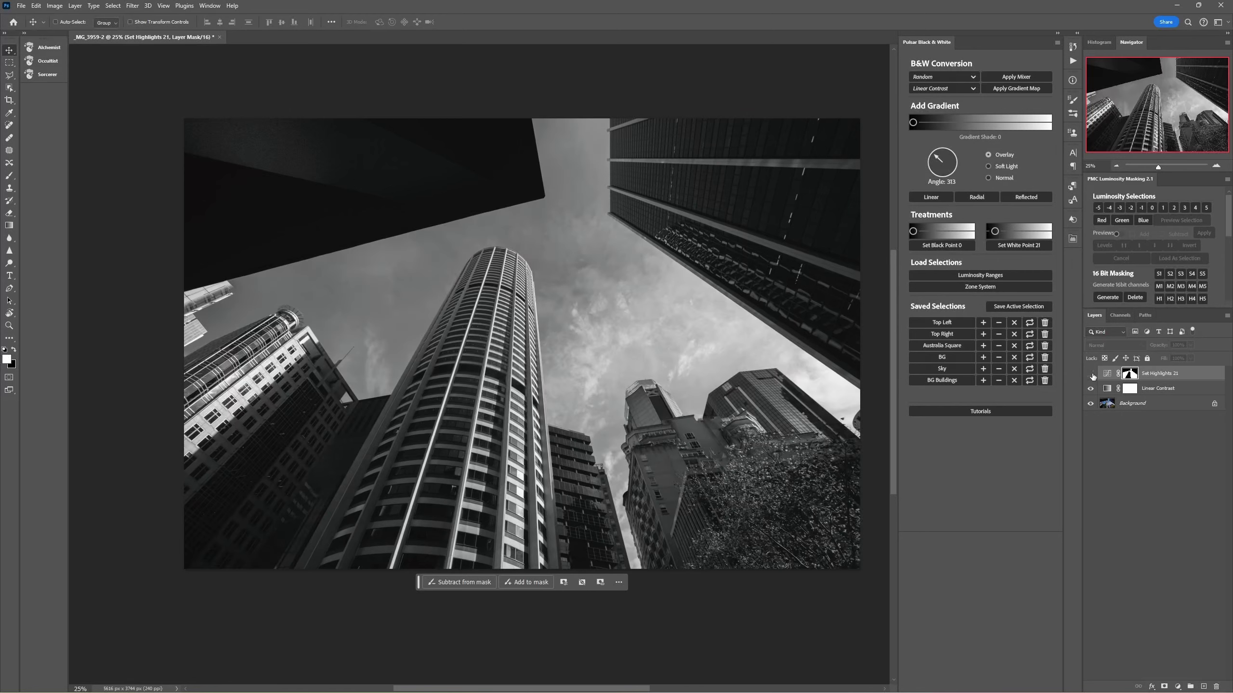
click(1091, 374)
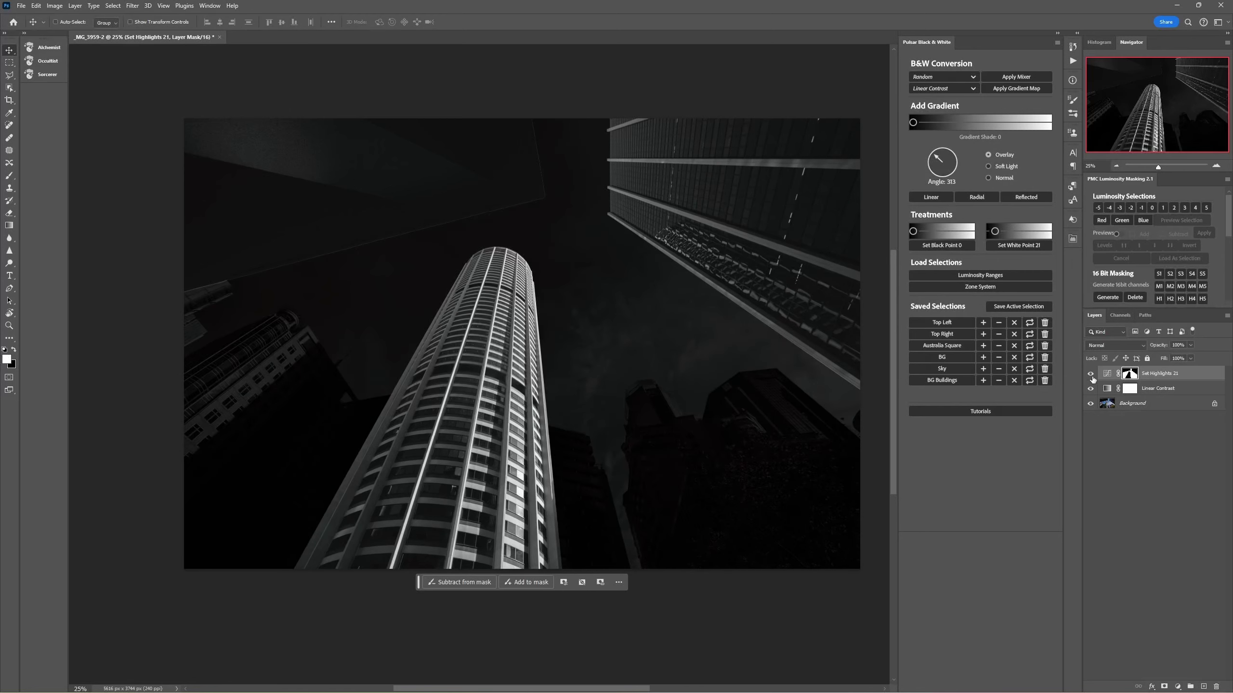
- Examine the edges of the dark building beside the tower's top up close, and return to the full image view
click(1216, 166)
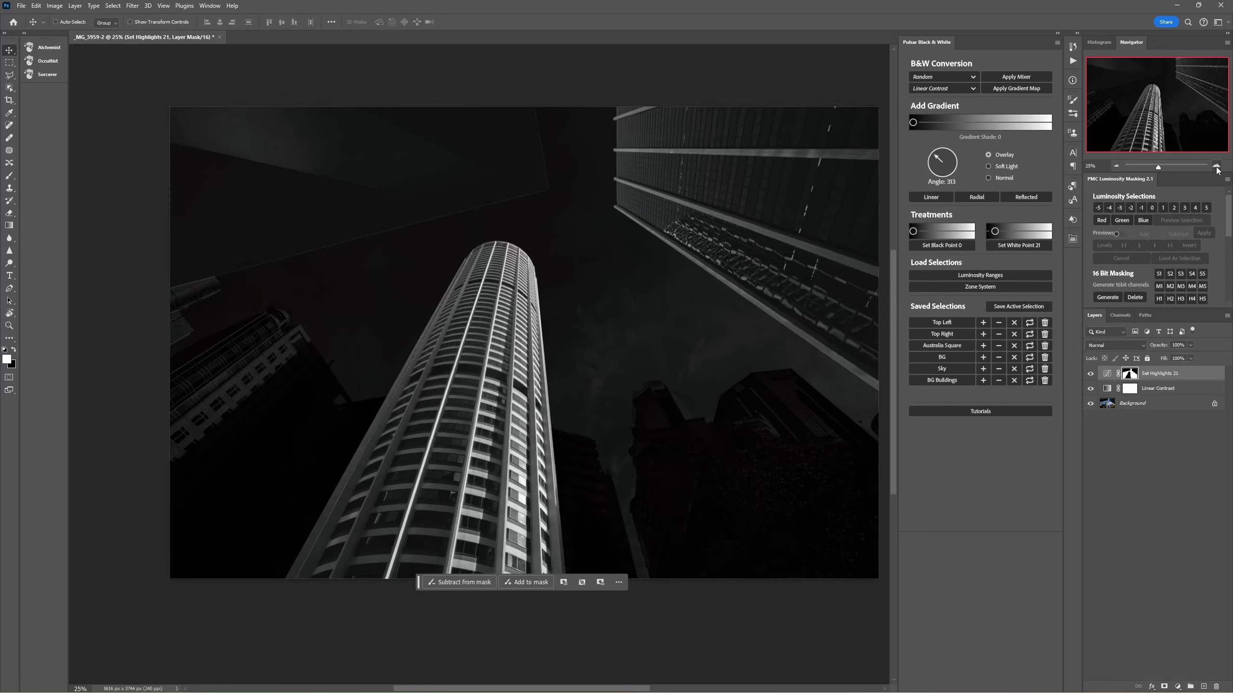
click(1216, 166)
click(1217, 166)
drag(1149, 108, 1135, 71)
drag(748, 158, 739, 266)
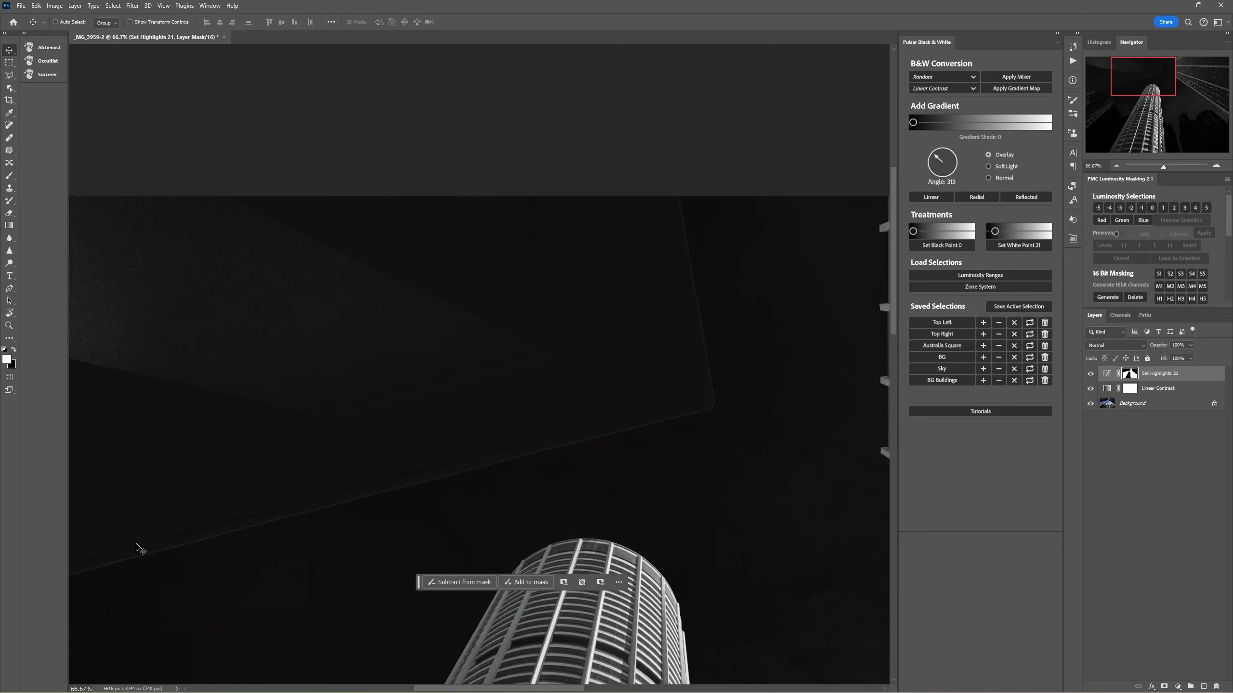
click(1117, 165)
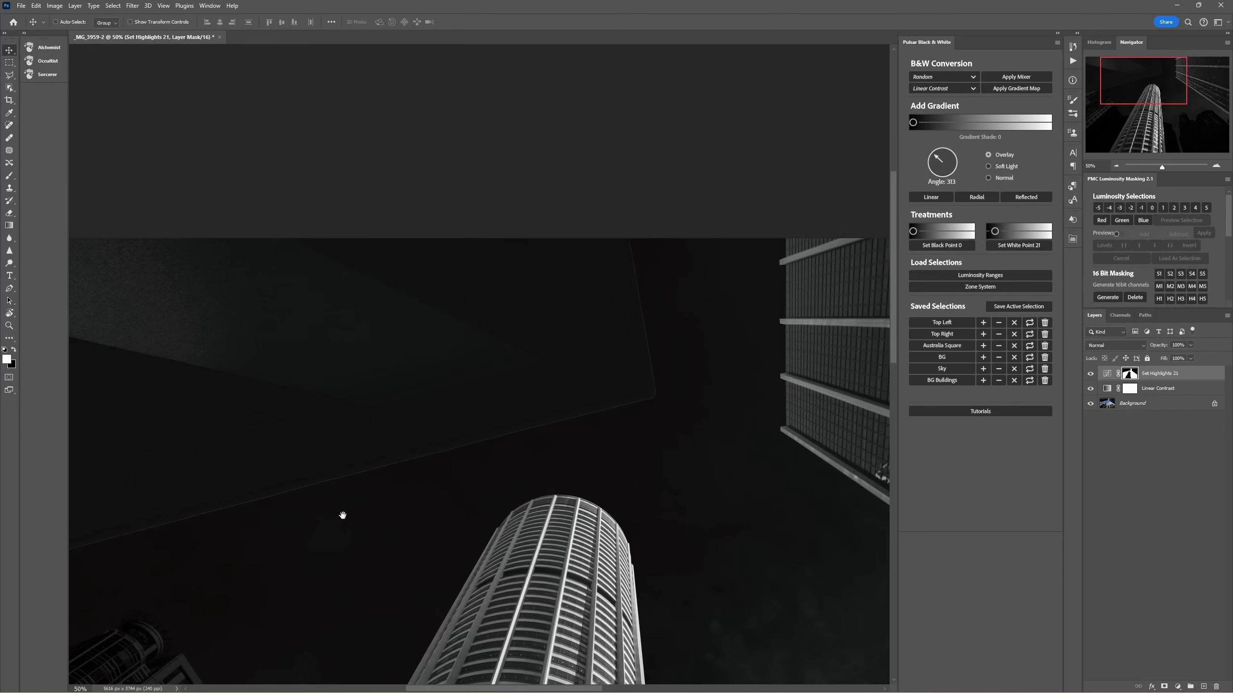
drag(341, 512, 542, 374)
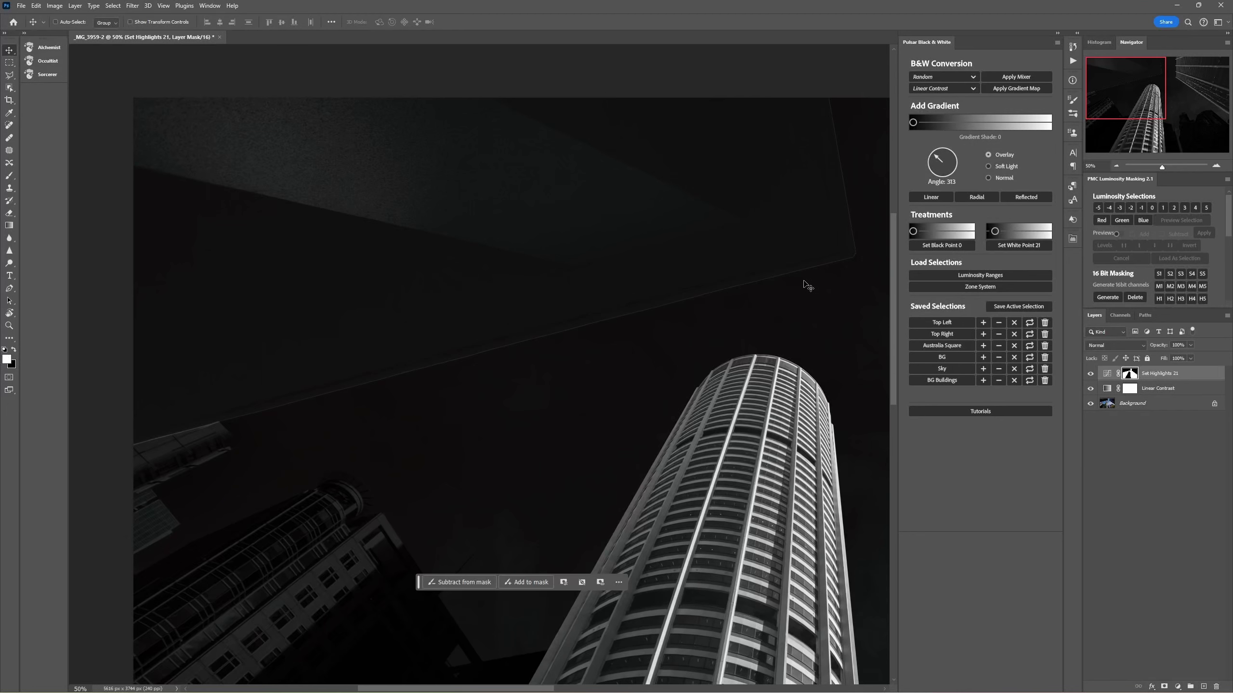
drag(831, 227, 785, 267)
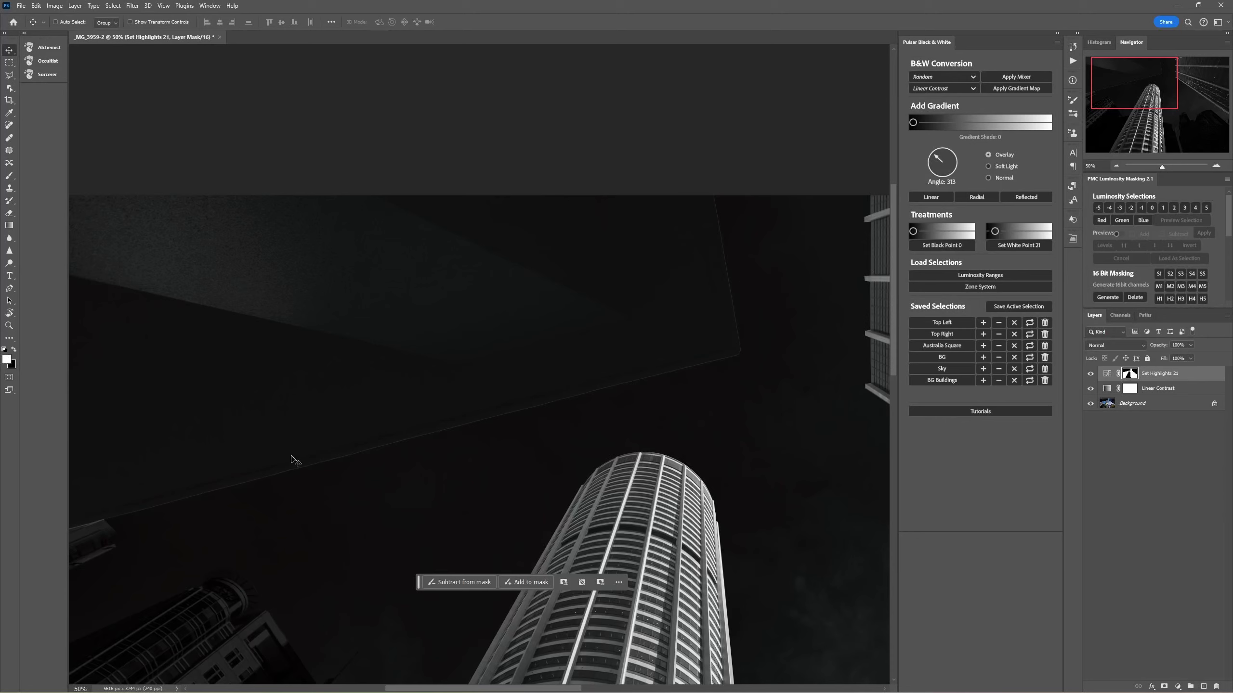
click(1116, 166)
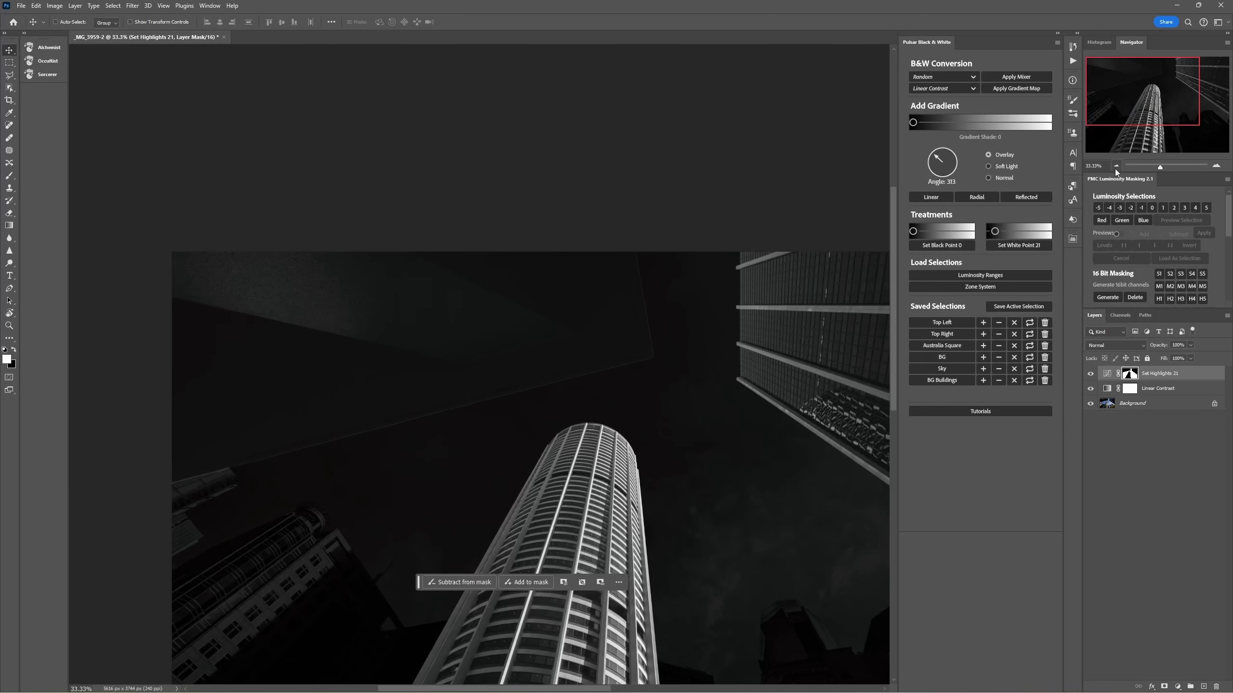
click(1114, 166)
drag(635, 473, 577, 346)
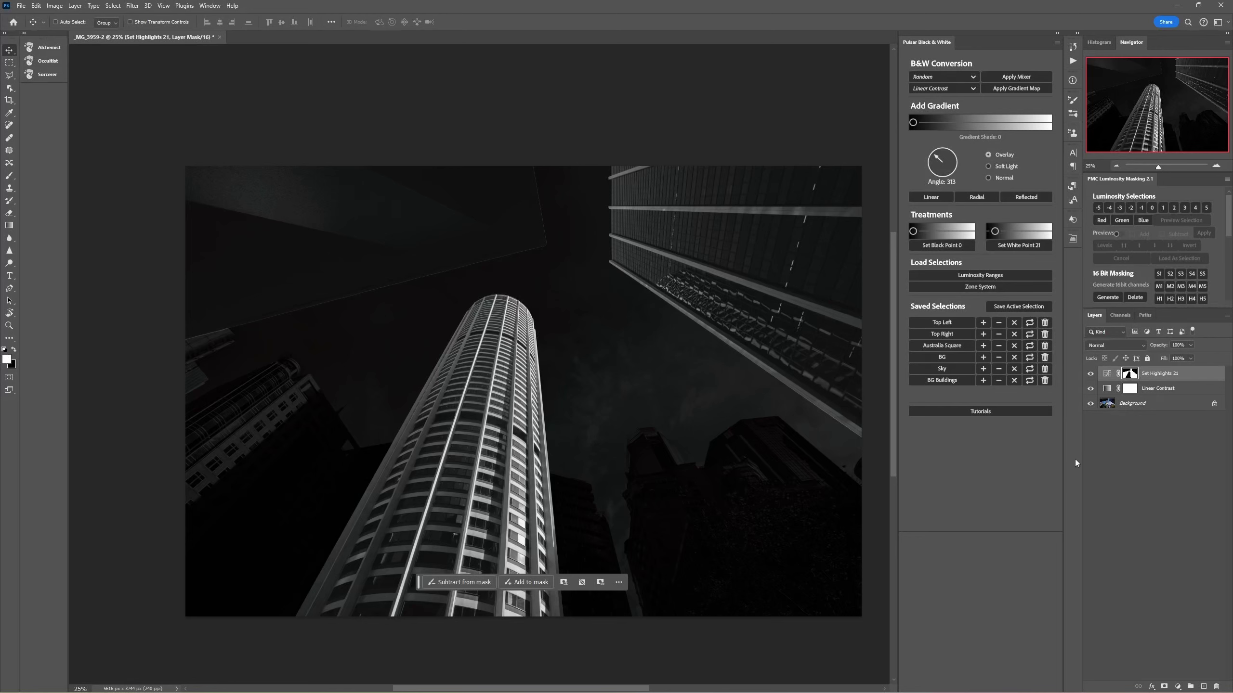
- Load the Top Left selection with no layer active and add a linear Overlay gradient with shade 0 at an angle of 132
click(1146, 447)
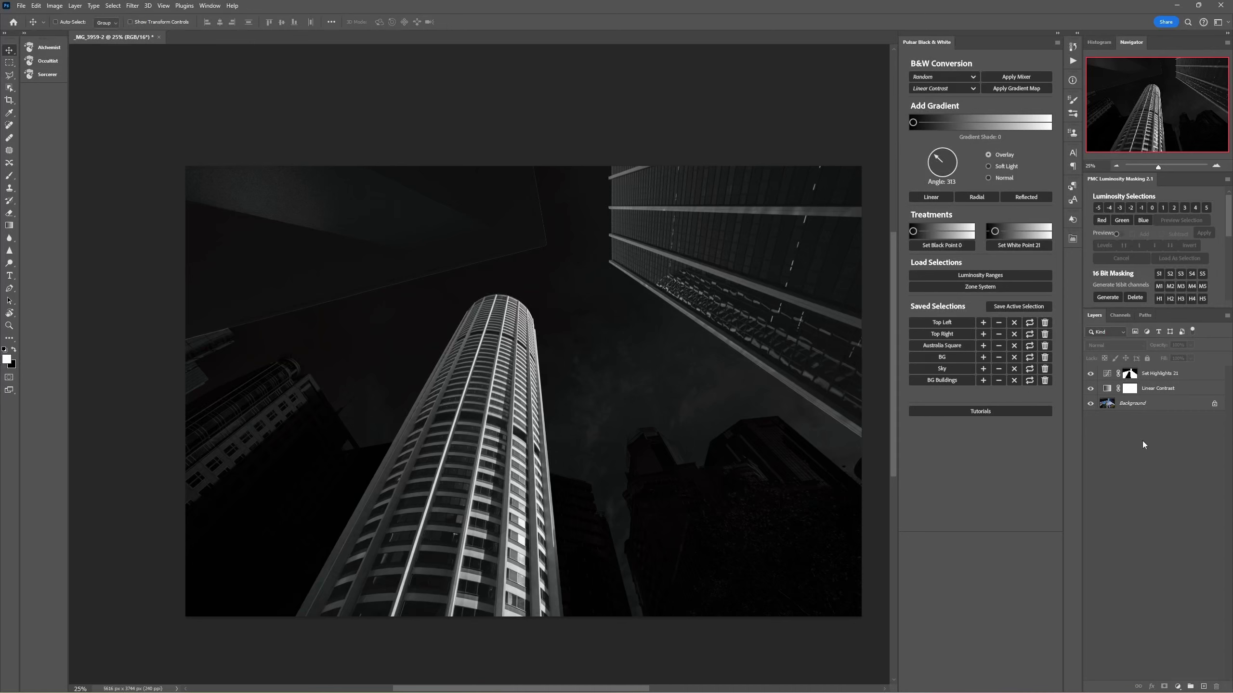
click(946, 323)
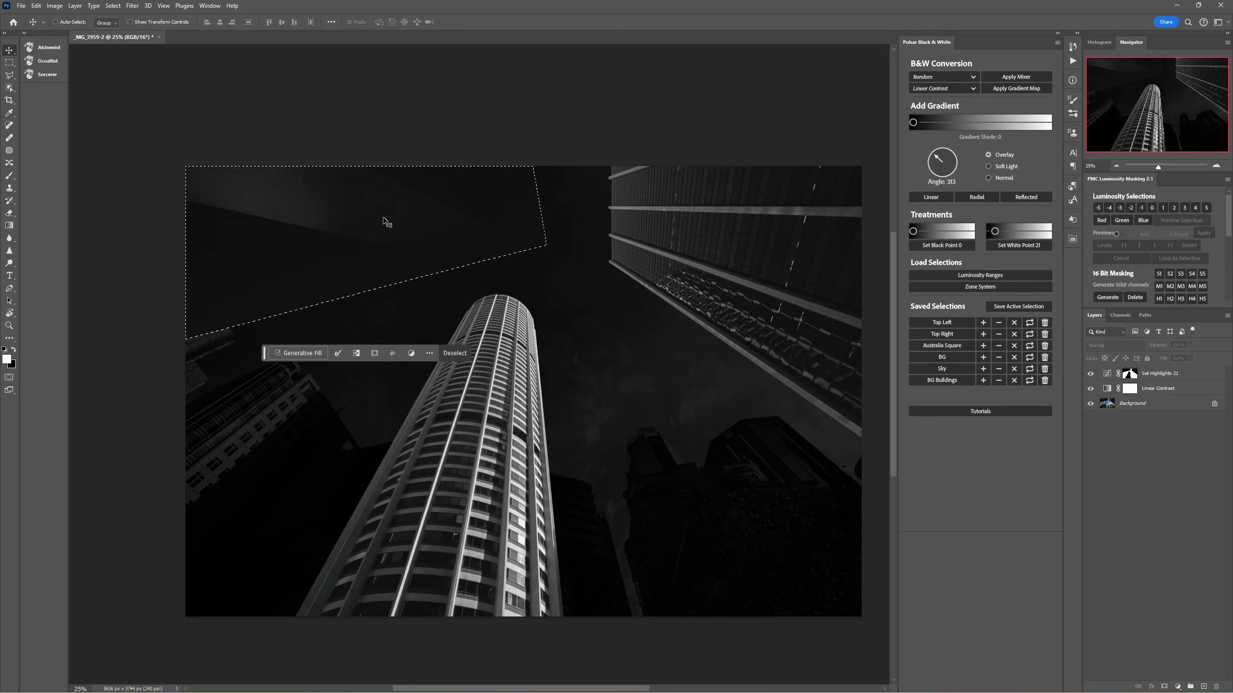
drag(947, 168, 976, 195)
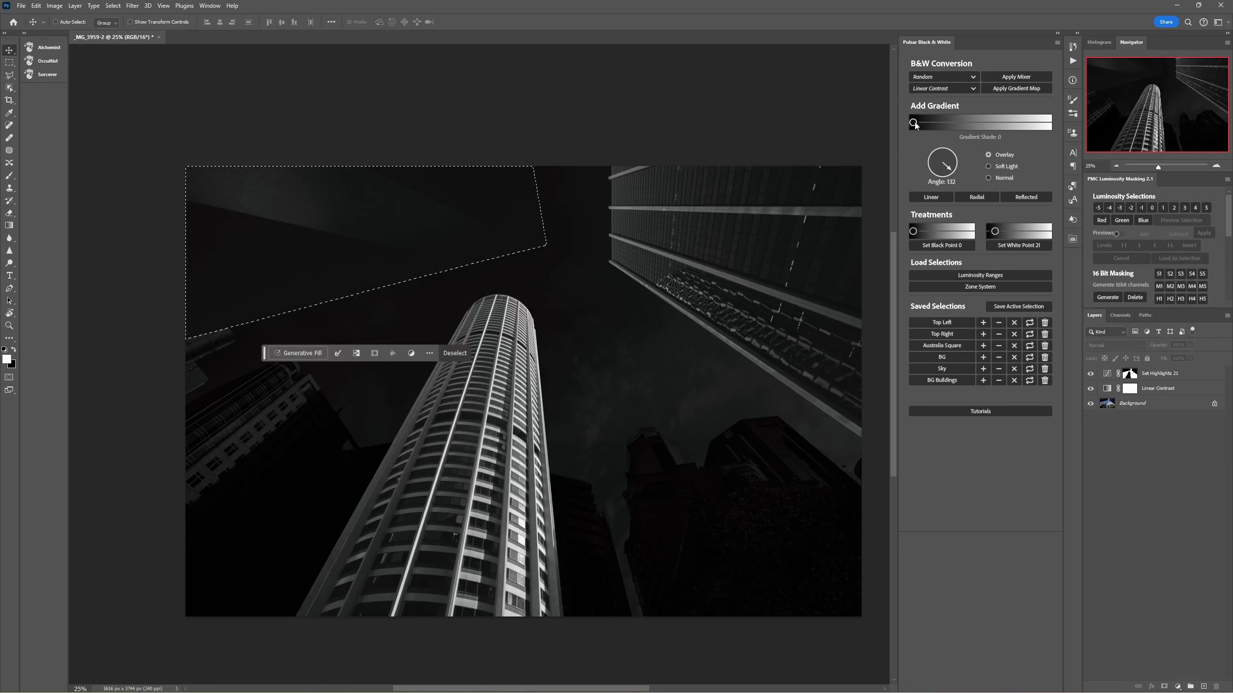
click(931, 196)
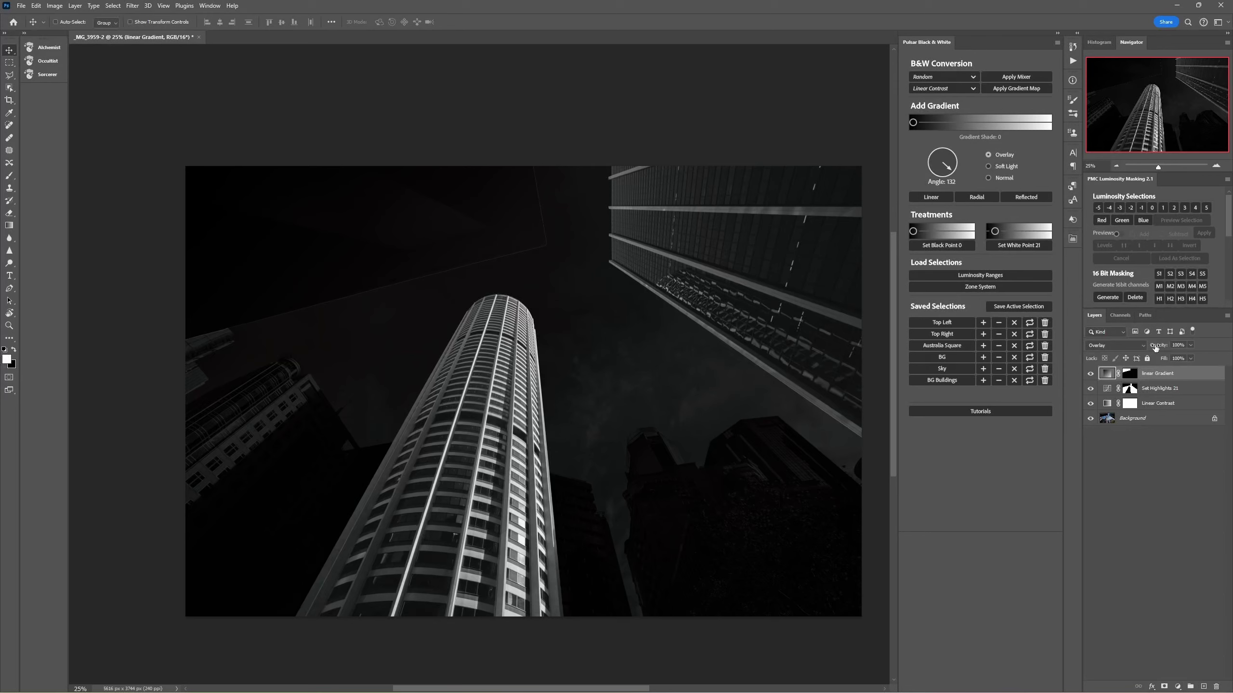
- Set the Top Left gradient's opacity to 83%, and add a linear Overlay gradient at angle 232 with 55% opacity to the Top Right selection
mouse_move(1155, 348)
mouse_down()
mouse_move(1121, 348)
mouse_move(1151, 349)
mouse_up()
click(942, 334)
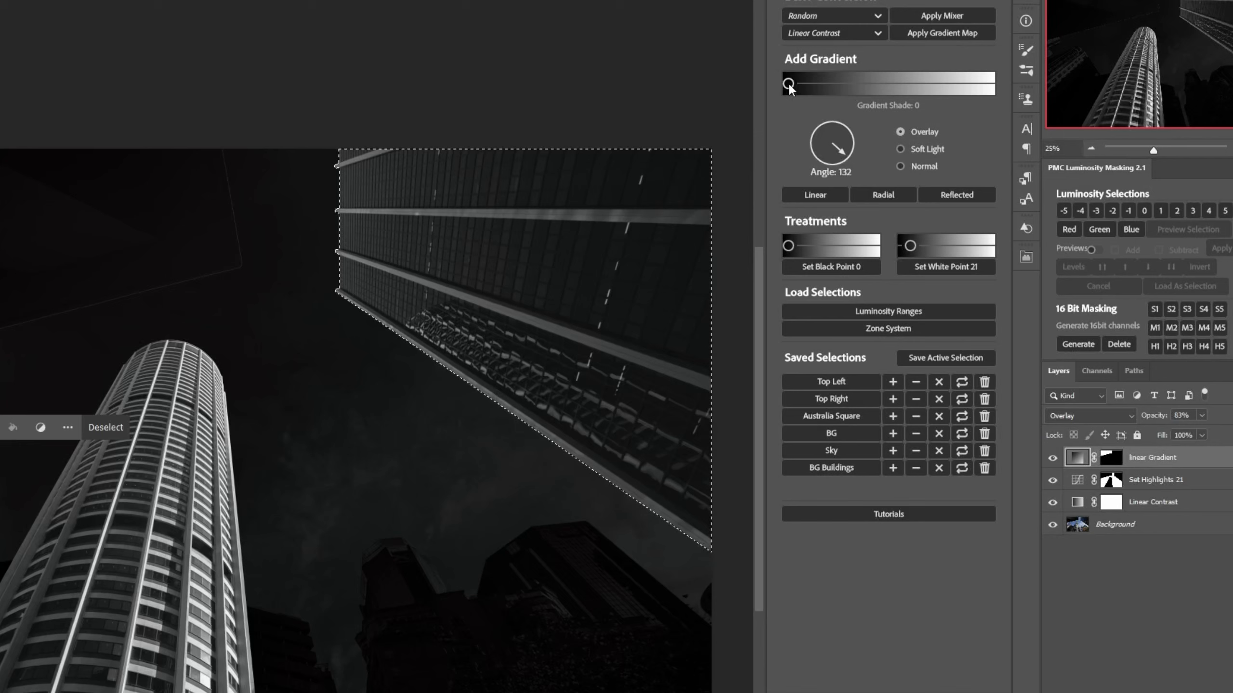
drag(836, 156, 793, 178)
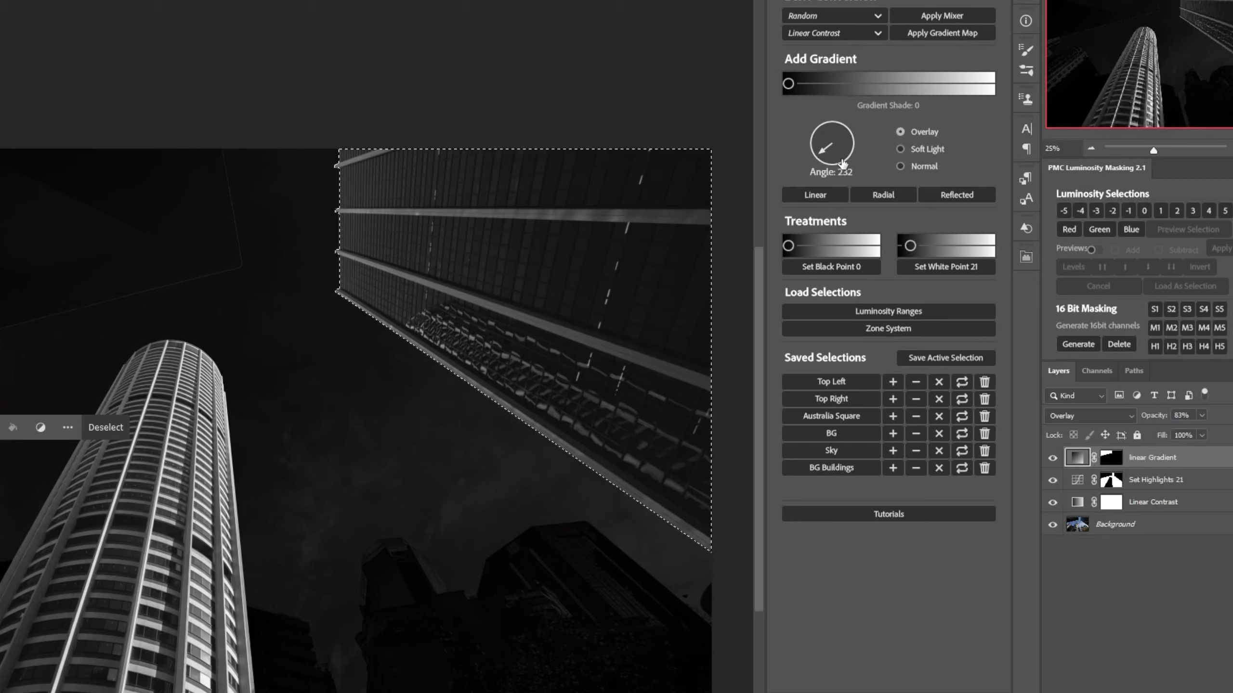
click(826, 192)
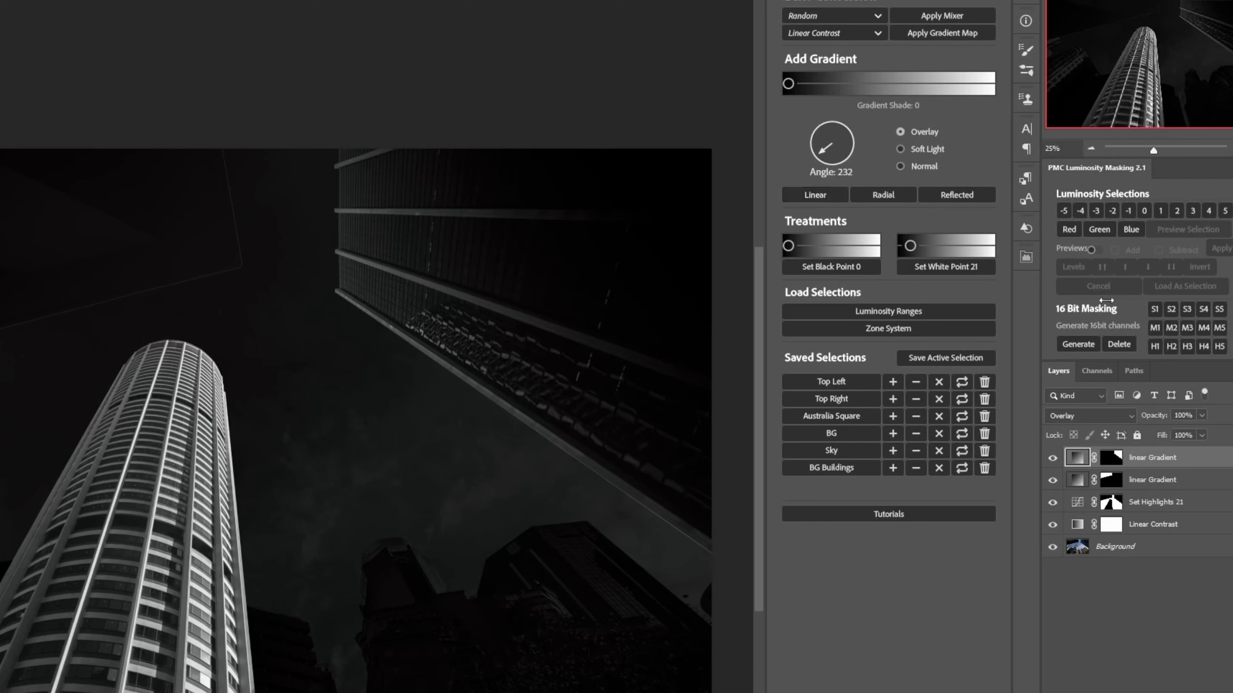
drag(1151, 420, 1118, 422)
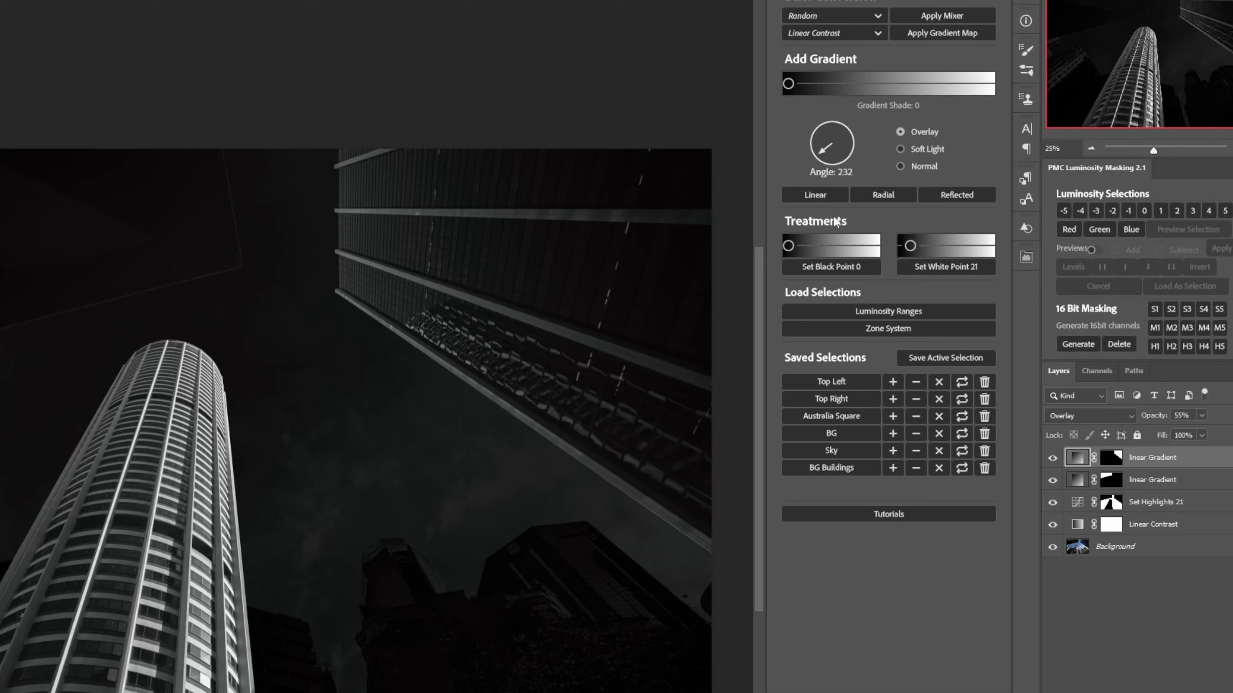
- Load the Top Right selection and add a linear Overlay gradient with shade 255 at an angle of 47
drag(823, 164, 847, 128)
drag(788, 83, 985, 83)
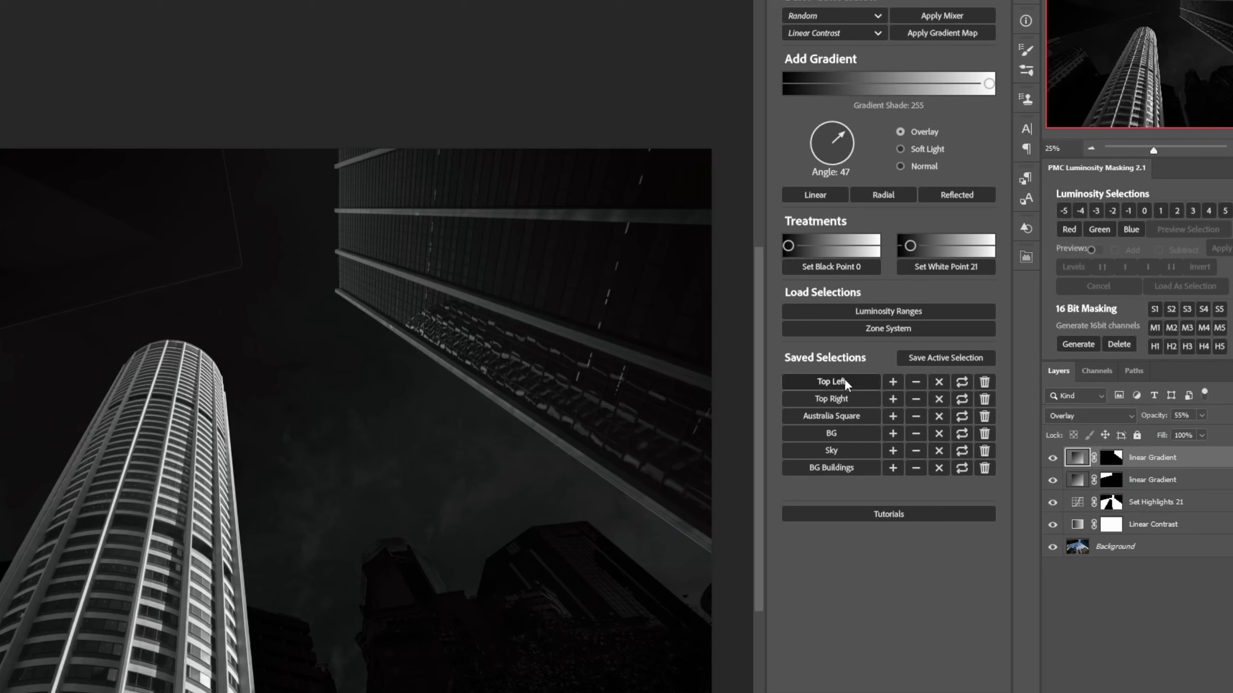
click(827, 400)
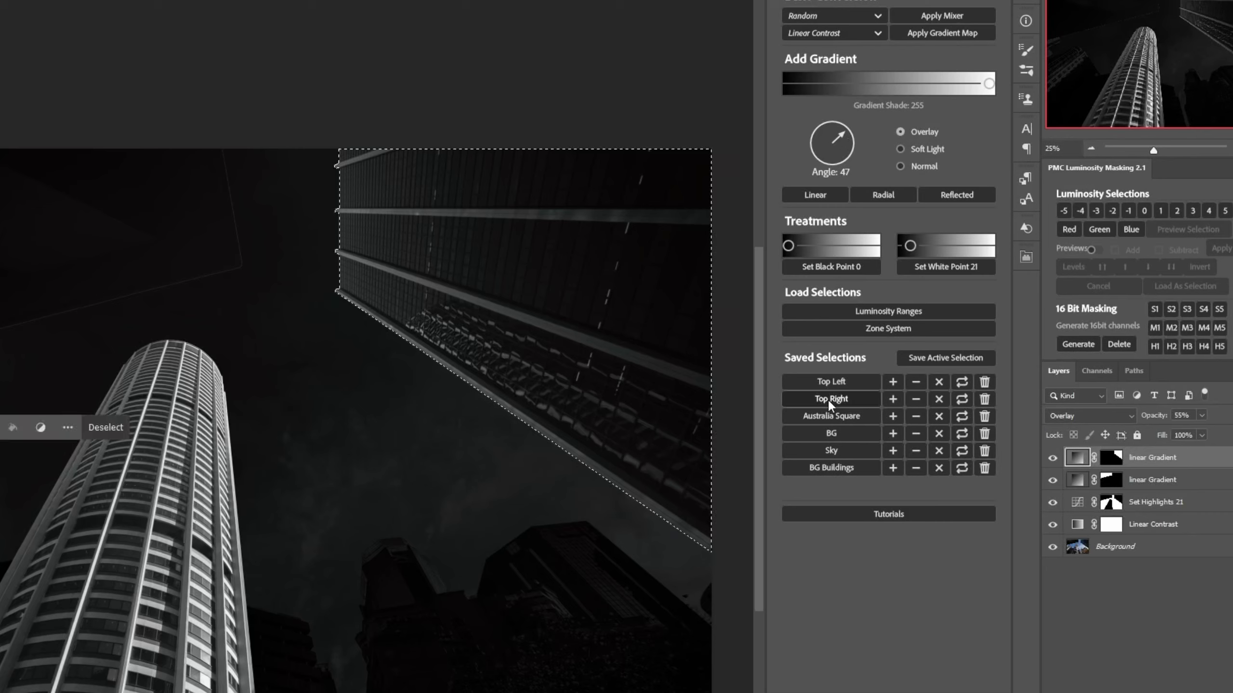
click(815, 195)
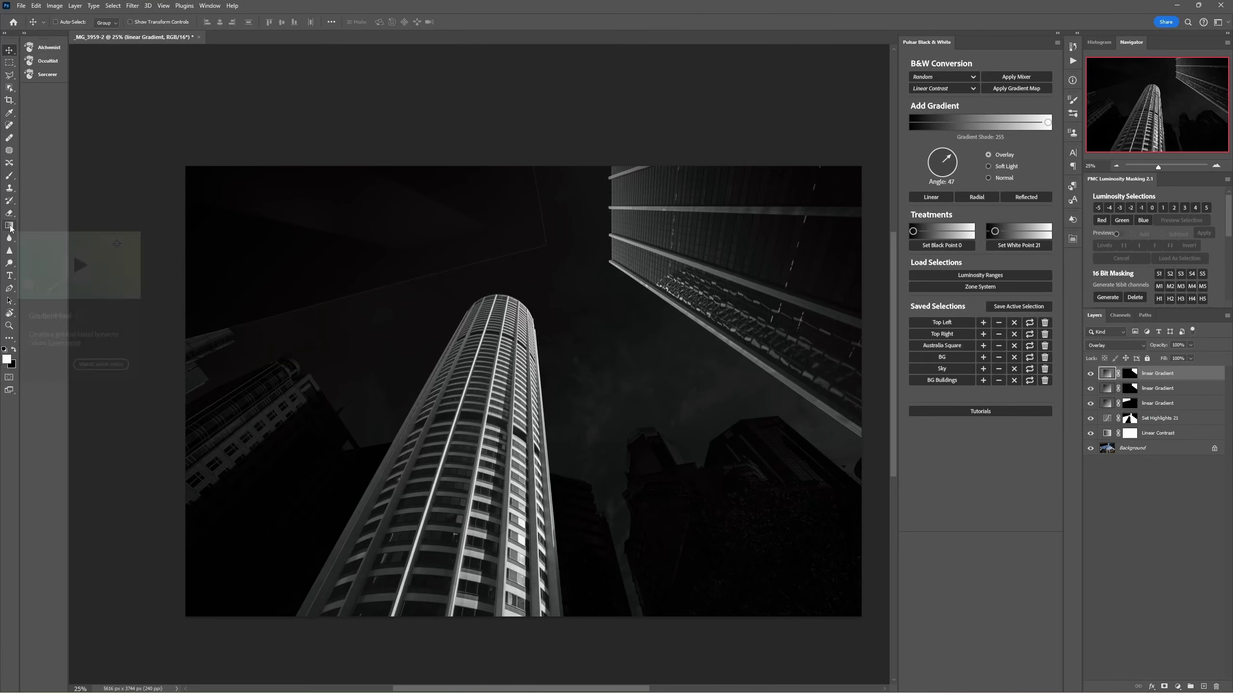
- Reposition the new gradient's ends with the Gradient tool so it runs steeply from below the right building to above the image
click(9, 227)
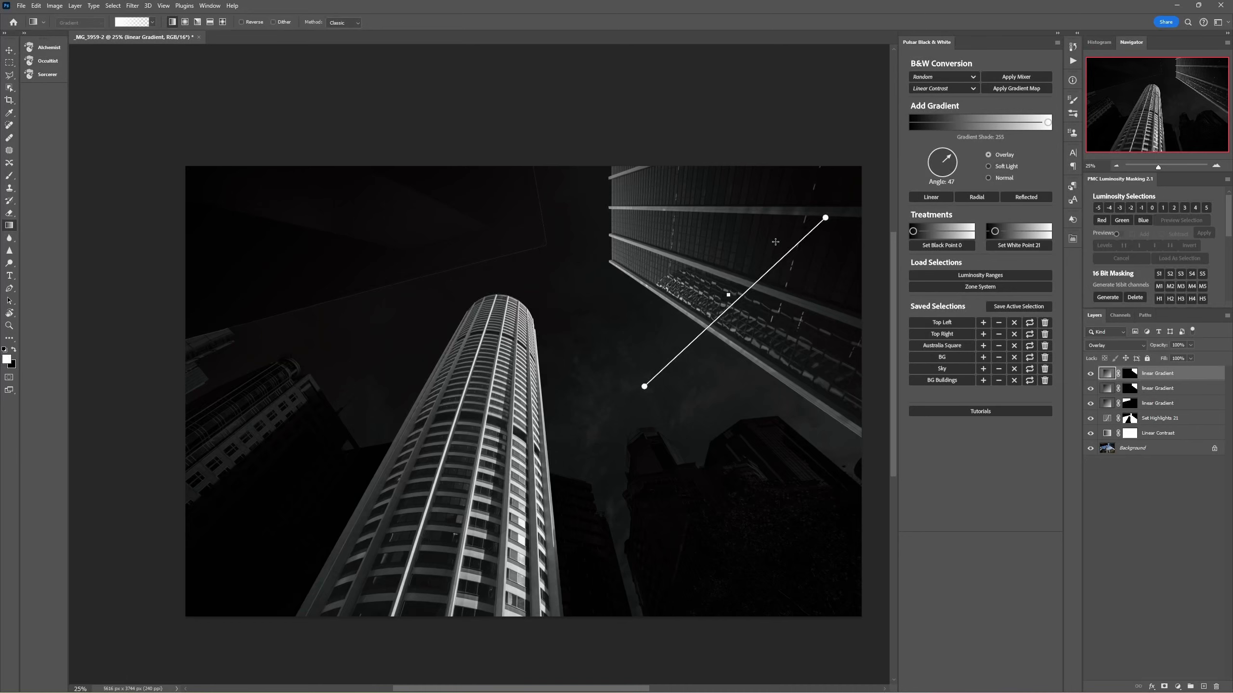
drag(644, 387, 700, 415)
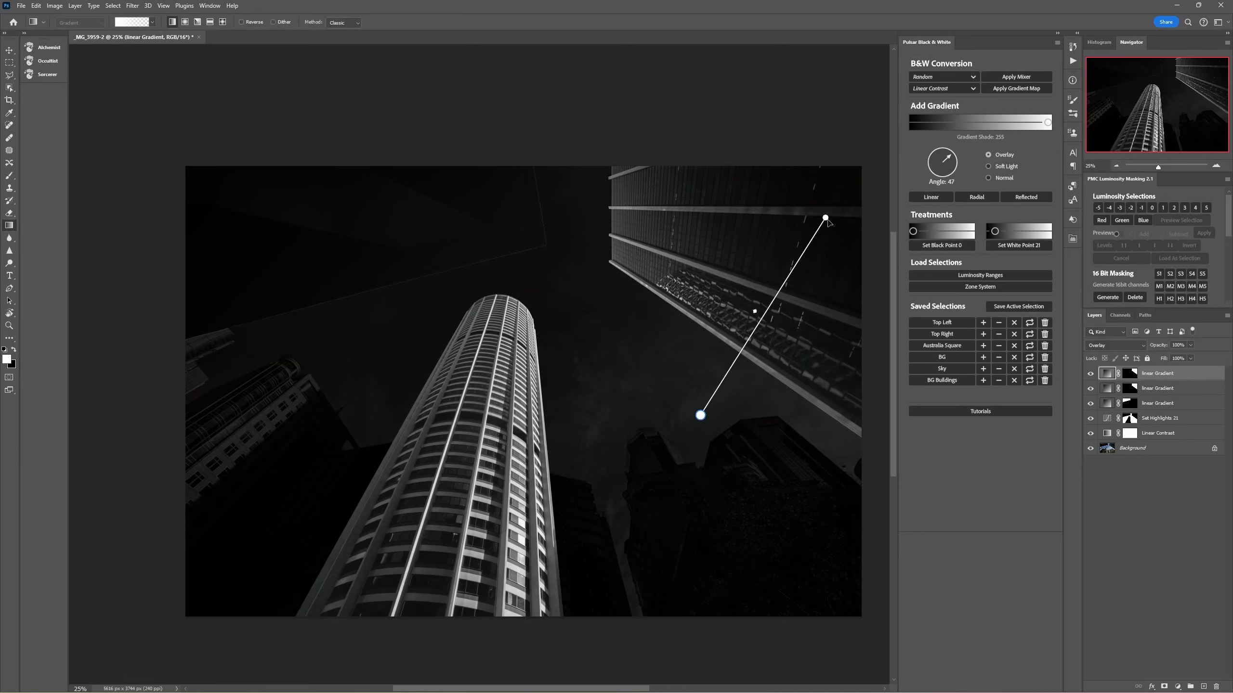
drag(827, 222, 749, 56)
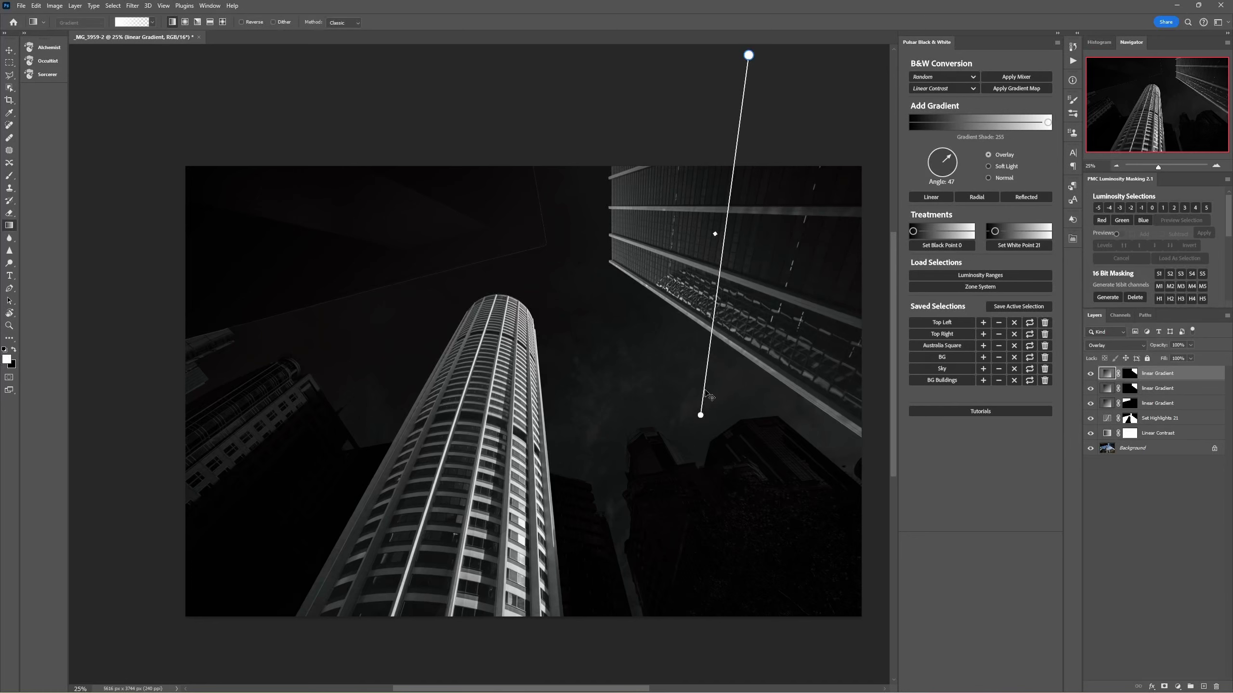
mouse_move(700, 416)
mouse_down()
mouse_move(718, 344)
mouse_move(691, 408)
mouse_up()
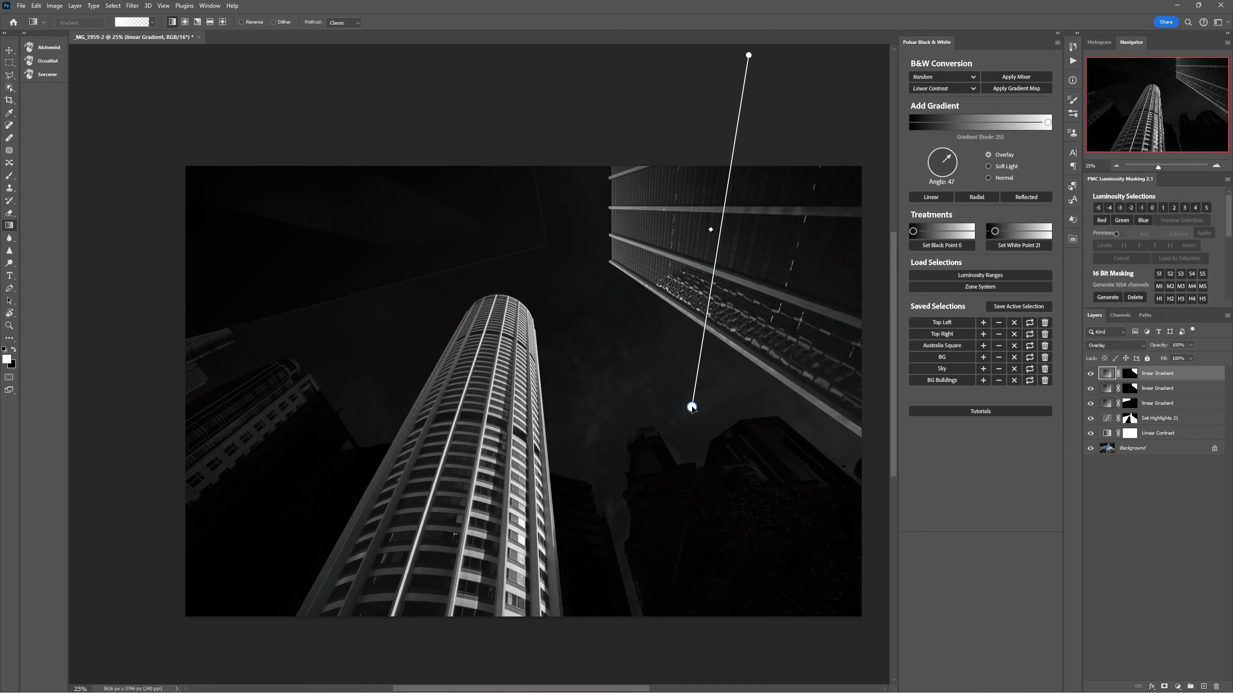
- Compare the image with and without the repositioned gradient layer, leave it visible and return to the Move tool
click(1090, 373)
click(1090, 373)
click(1090, 373)
click(1090, 374)
key(v)
- Set the dark Top Right gradient's opacity to 84%, and add a shade 255 linear Overlay gradient at angle 11 to the Top Right selection
click(1108, 390)
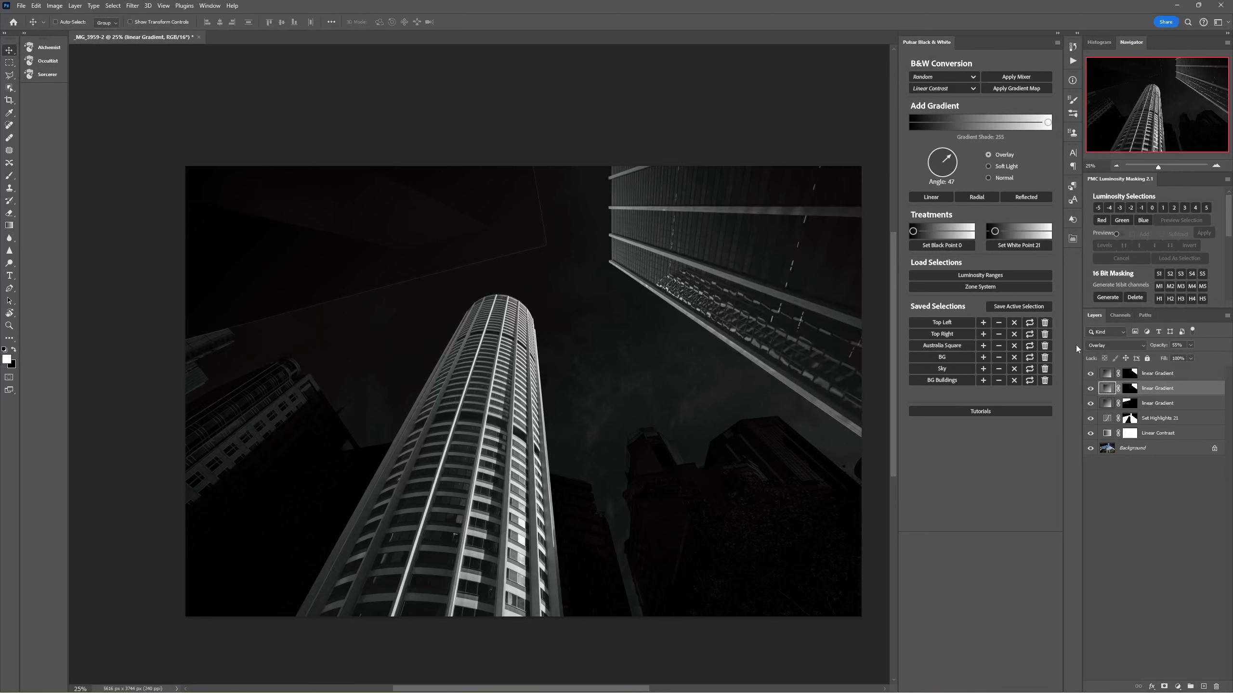
drag(1162, 345, 1172, 349)
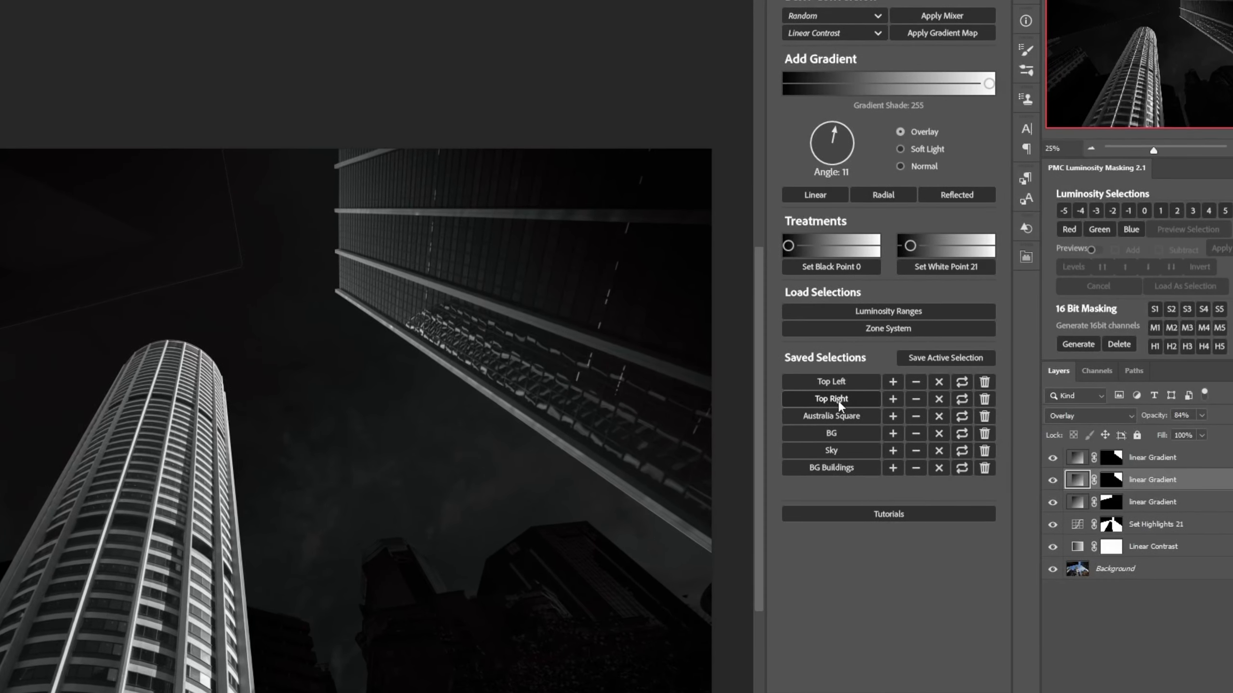
click(948, 339)
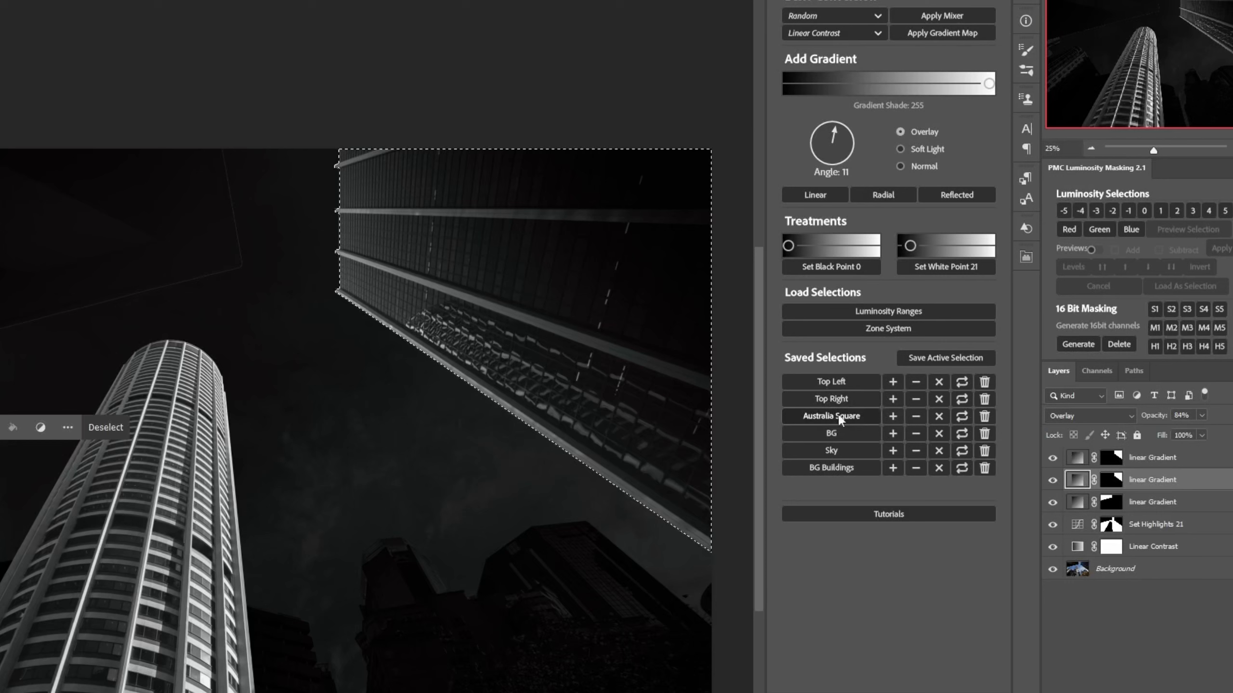
click(815, 195)
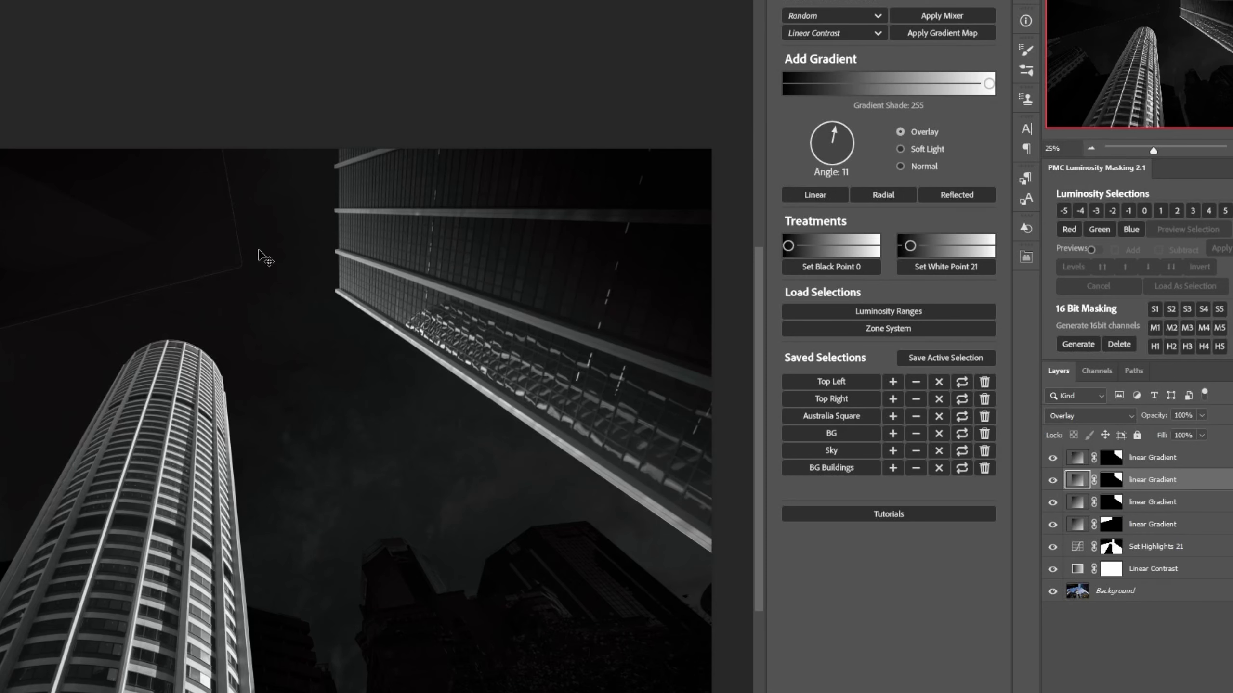
- Move the new gradient layer to the top of the stack and compare the image with and without it, leaving it visible
drag(1080, 486, 1089, 448)
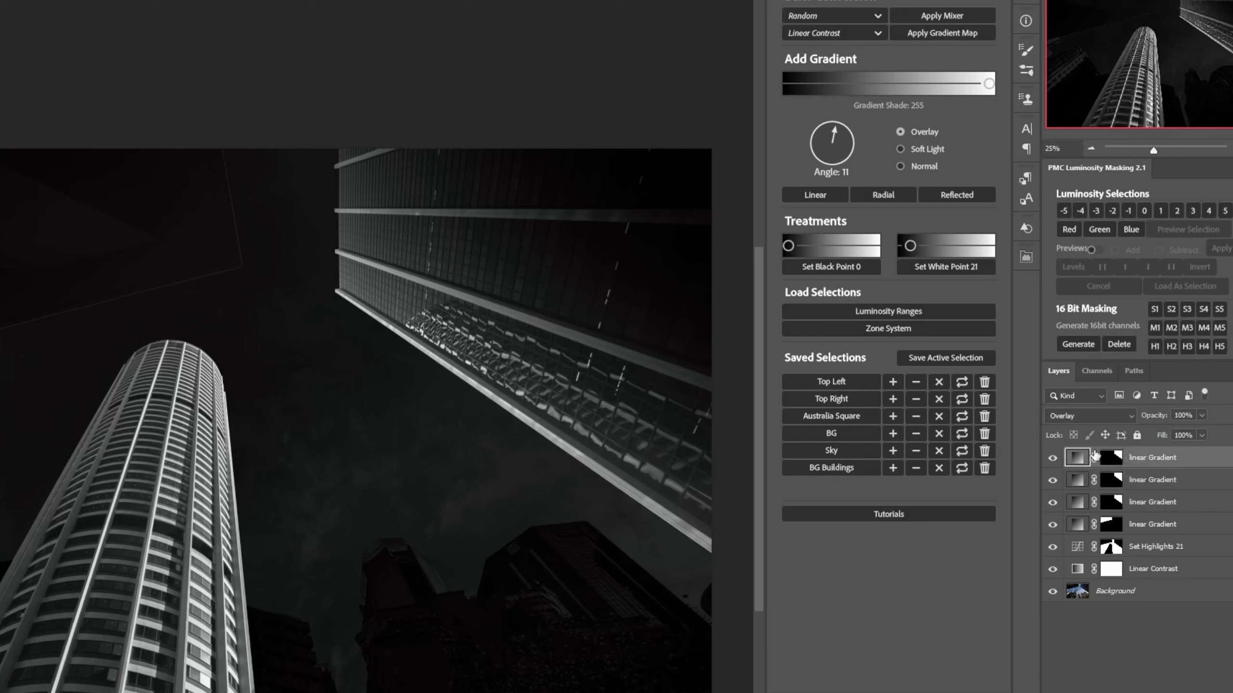
click(1053, 458)
click(1053, 457)
click(1053, 457)
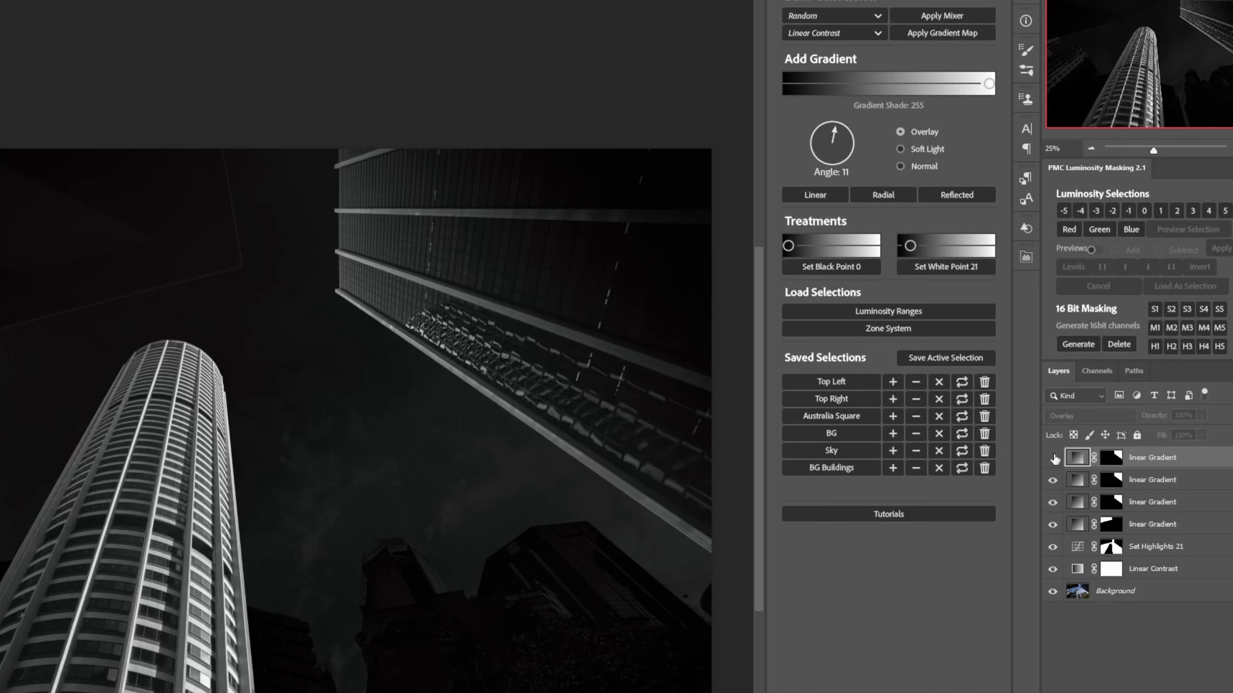
click(1053, 457)
- Load the Australia Square selection with no layer active and add a shade 0 linear Overlay gradient at angle 83, with 72% opacity
key(ctrl+alt+shift+a)
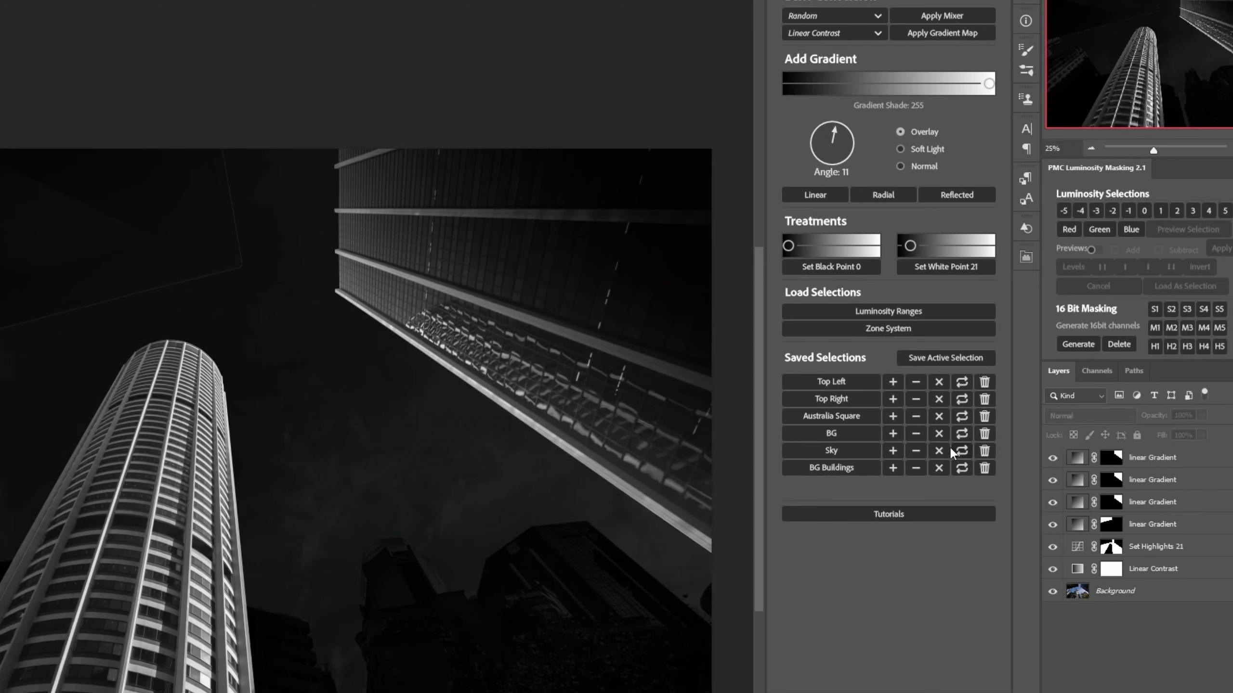
click(840, 416)
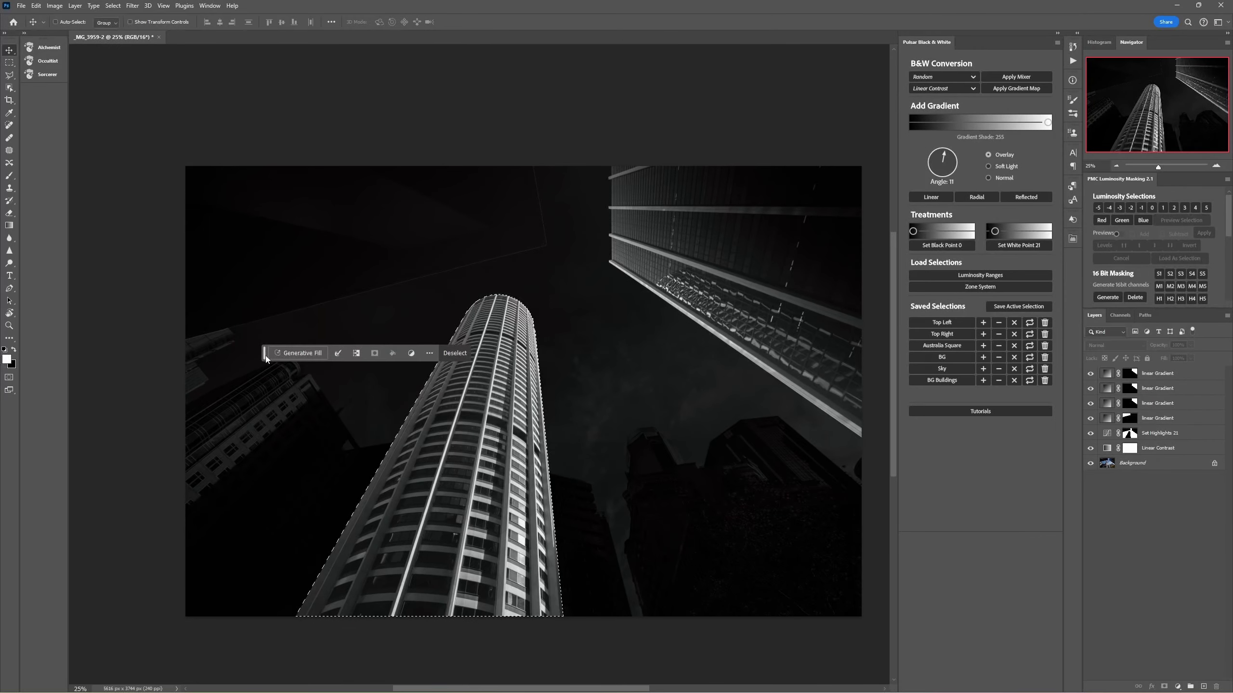
drag(265, 360, 243, 141)
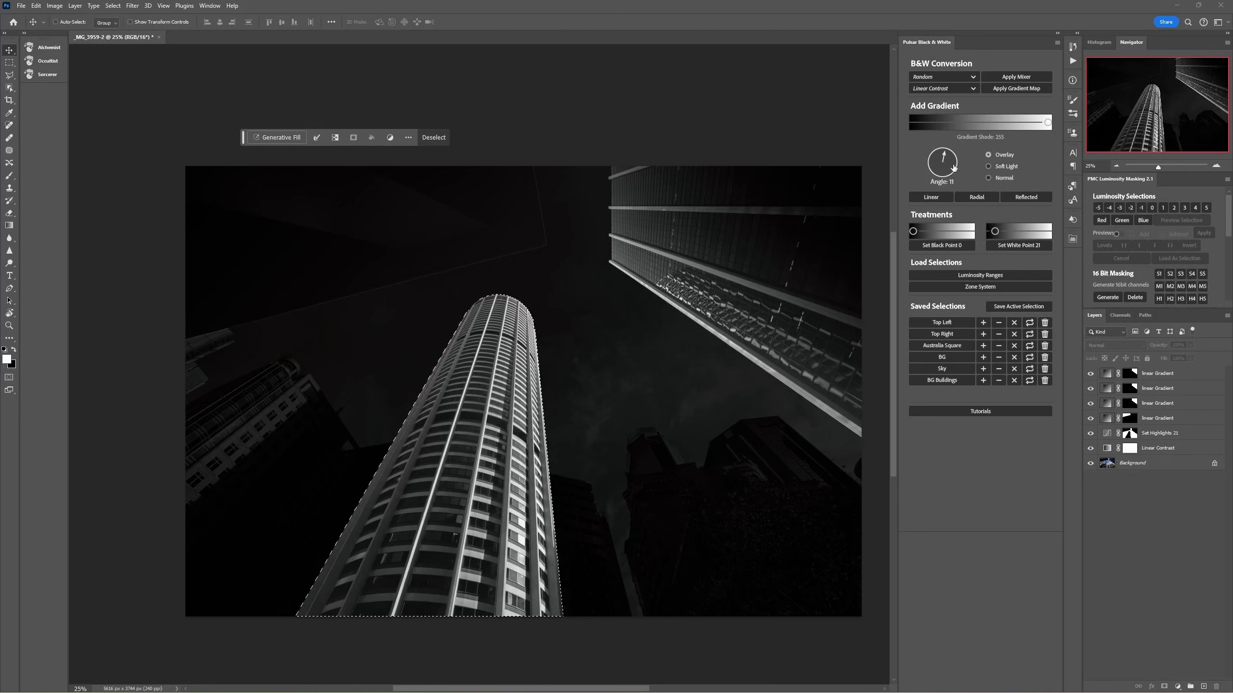
drag(1047, 123, 858, 125)
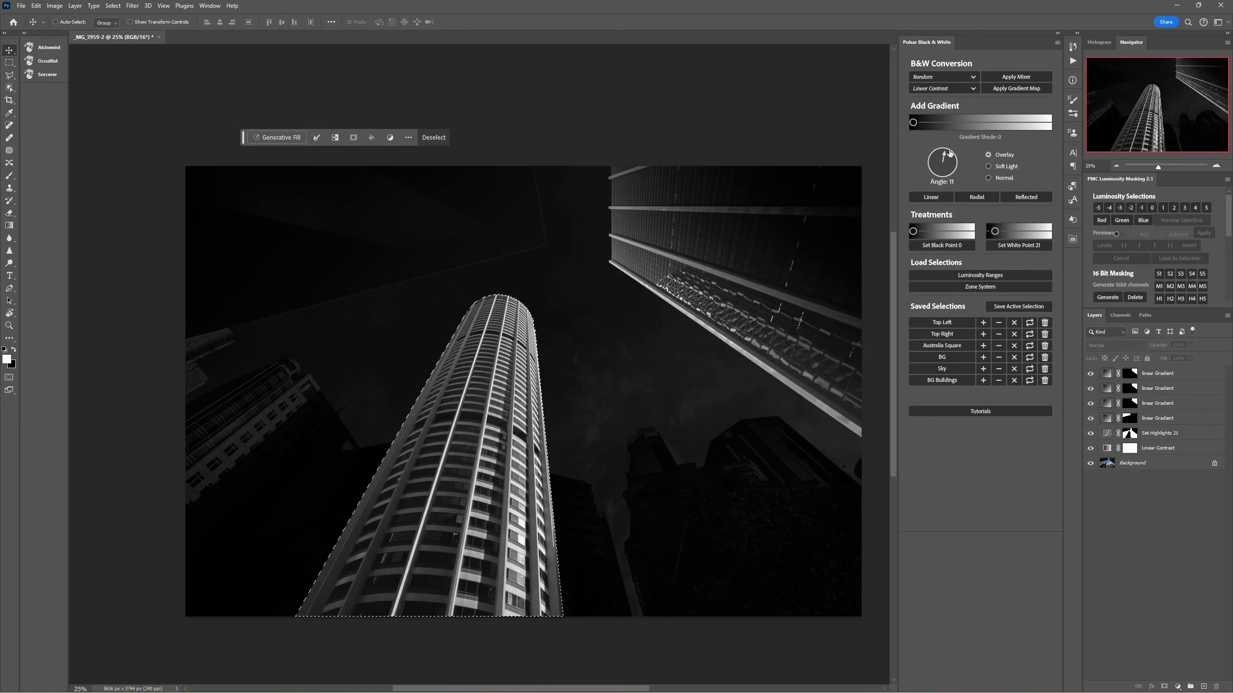
drag(949, 154, 990, 158)
click(944, 196)
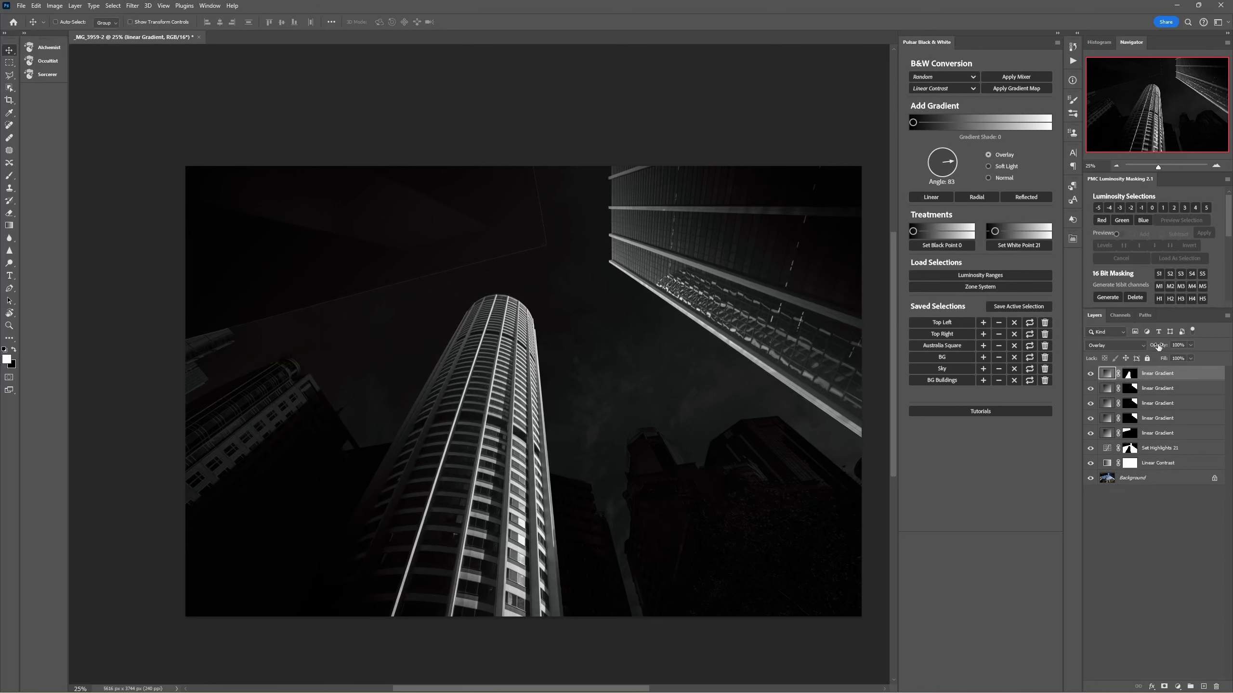
drag(1158, 347, 1147, 349)
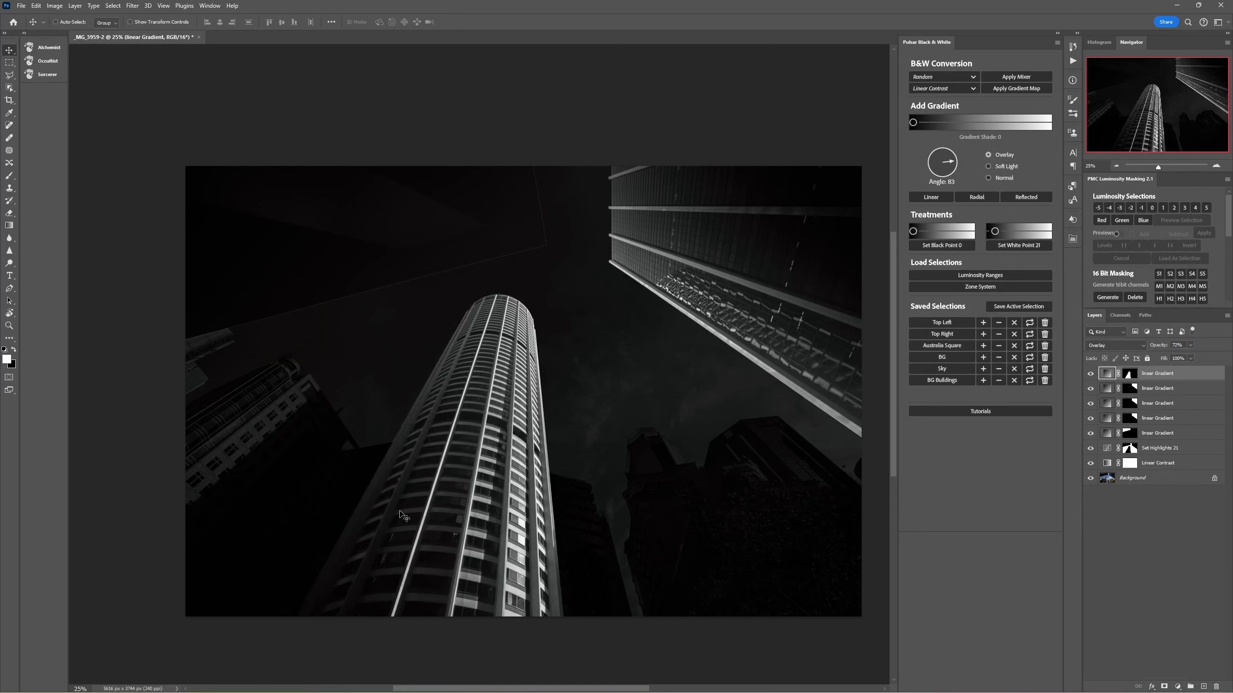
- Add another linear Overlay gradient with shade 0 at angle 118 to the Australia Square selection and lower its opacity
click(952, 173)
click(941, 346)
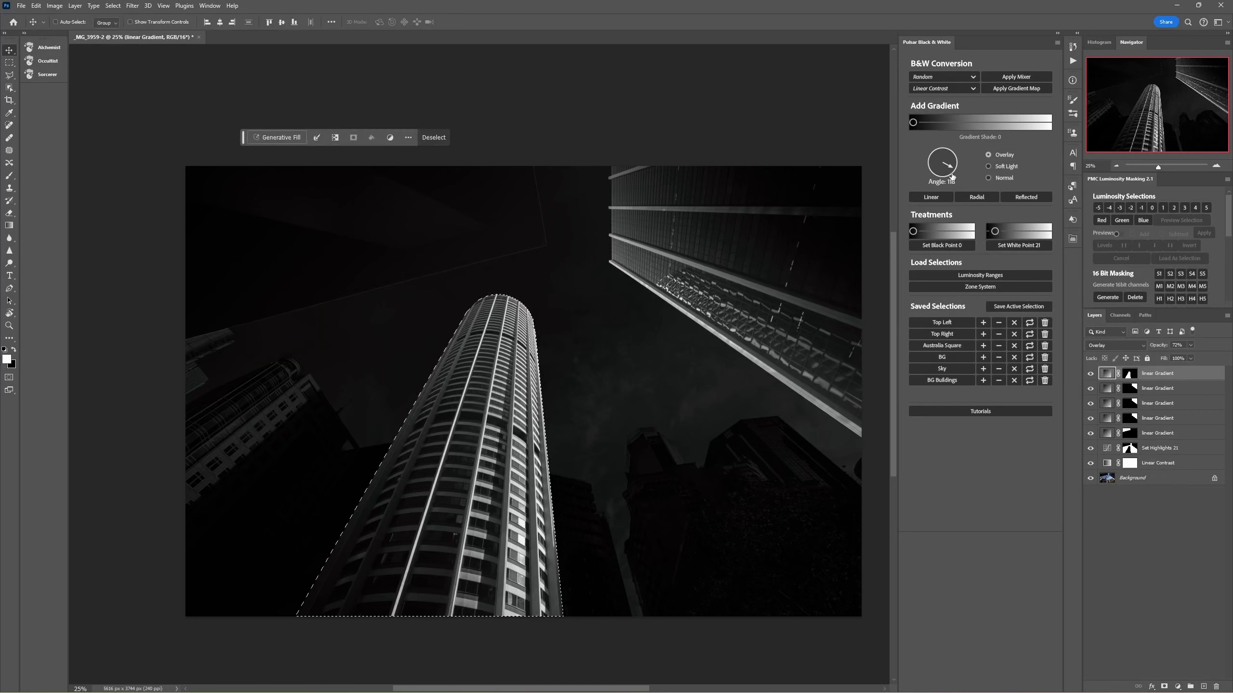
click(930, 197)
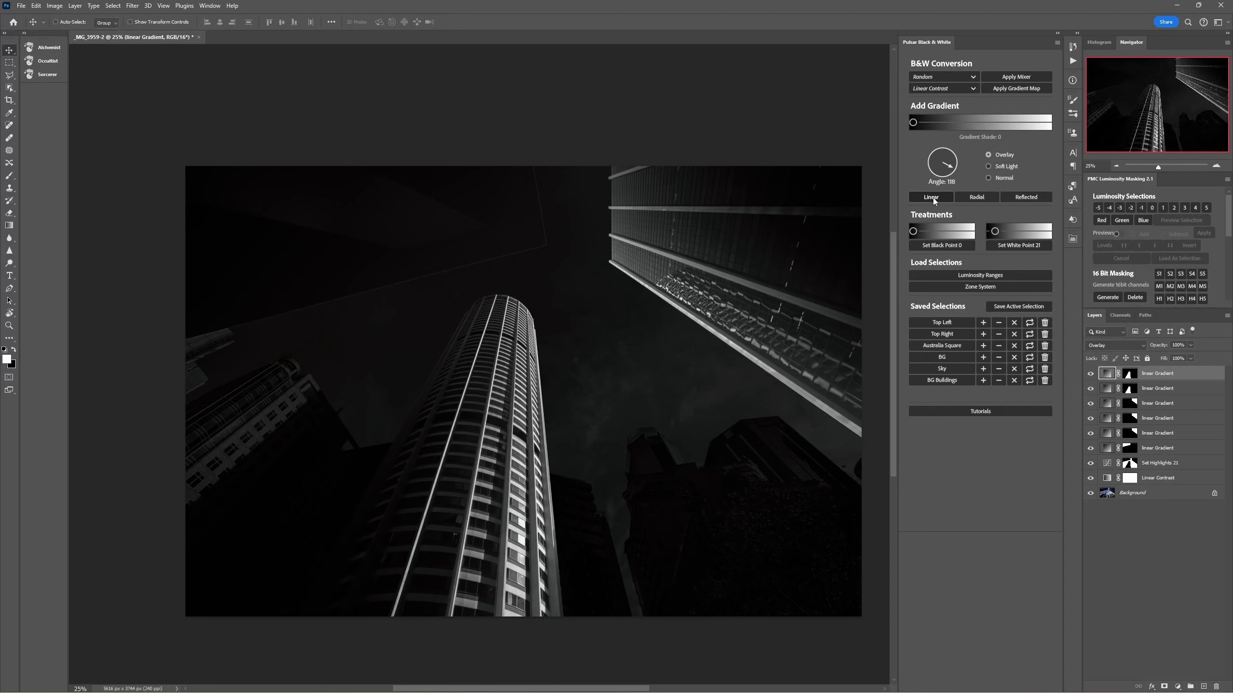
mouse_move(1162, 346)
mouse_down()
mouse_move(1142, 349)
mouse_move(1153, 349)
mouse_up()
- Load the Australia Square selection and add a linear Overlay gradient with shade 255 at an angle of 235
drag(913, 122, 1047, 122)
drag(952, 168, 883, 203)
click(943, 346)
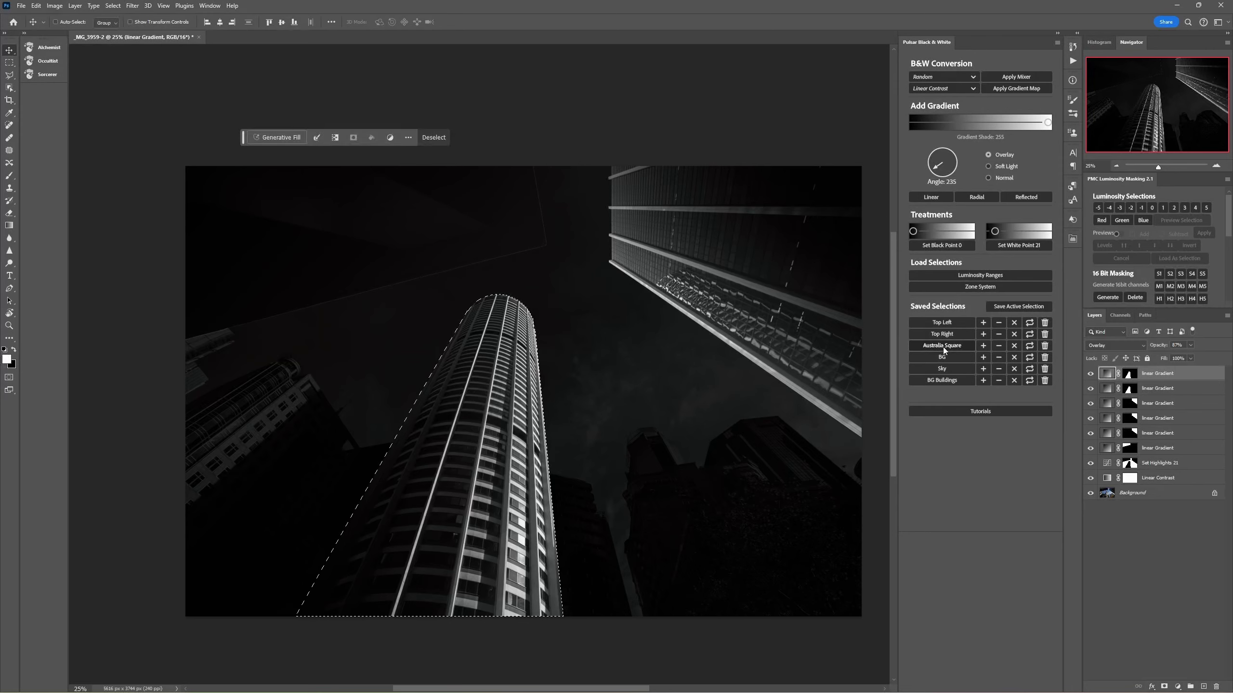
click(932, 197)
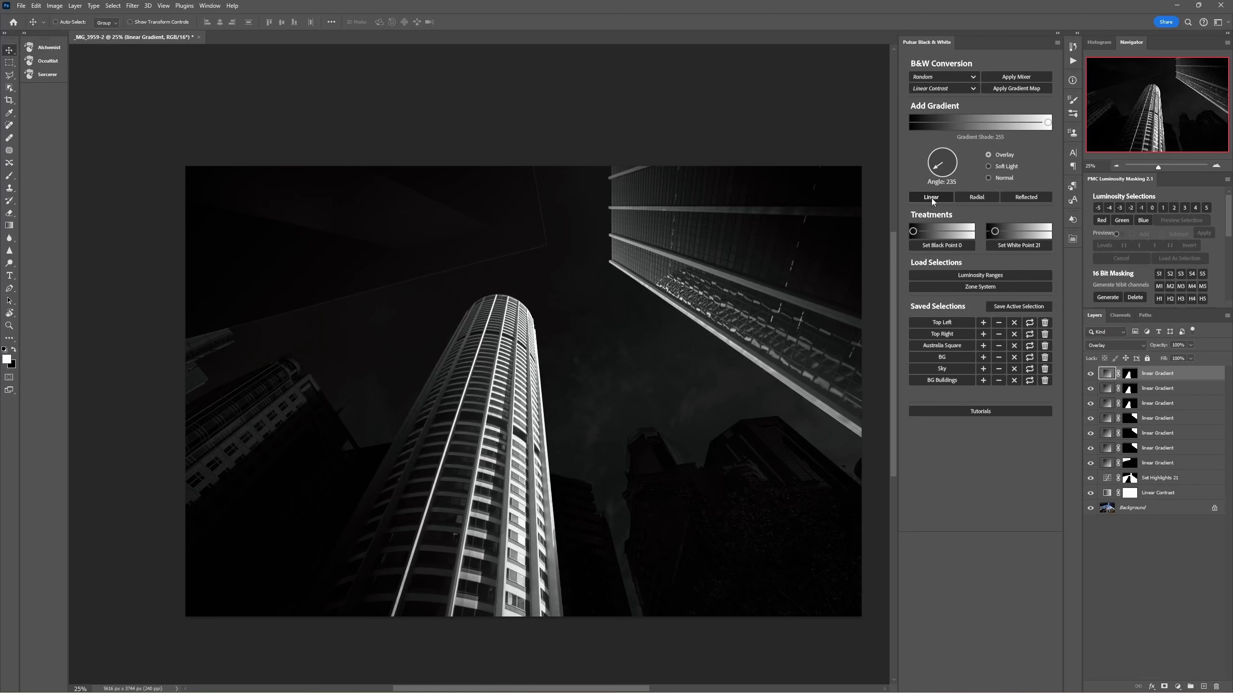
- Compare the tower with and without the new brightening gradient, leaving its layer visible
click(1091, 374)
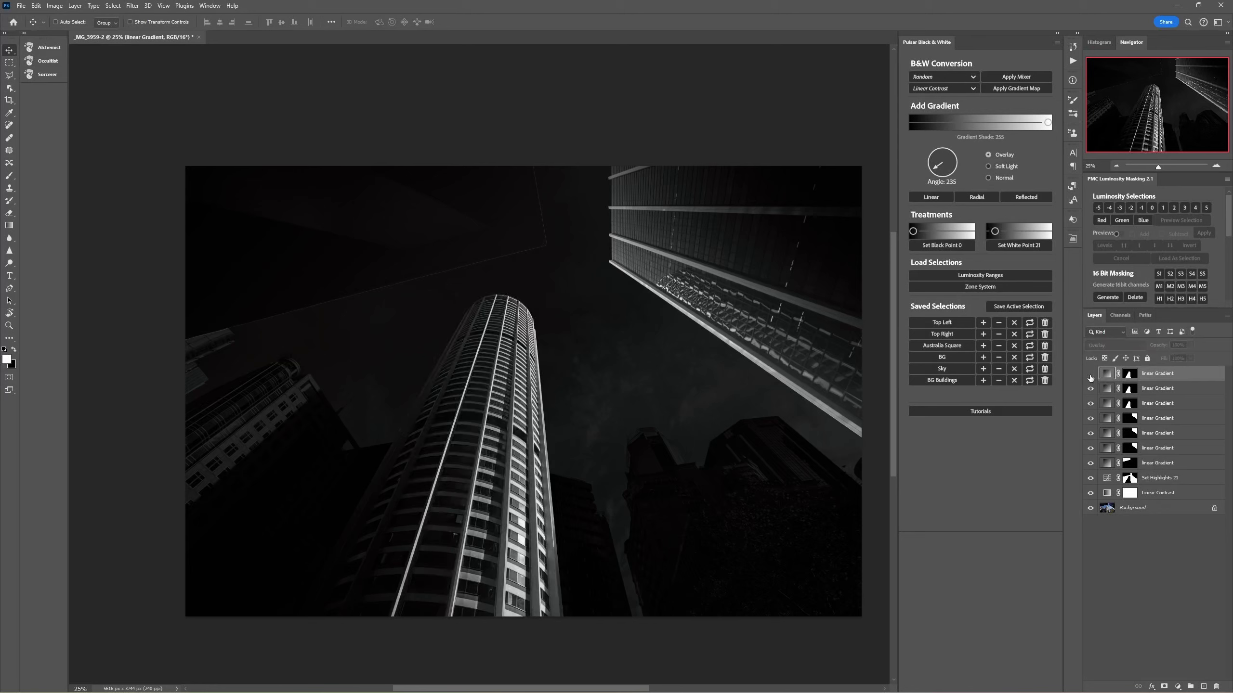
click(1090, 373)
click(1090, 373)
click(1090, 373)
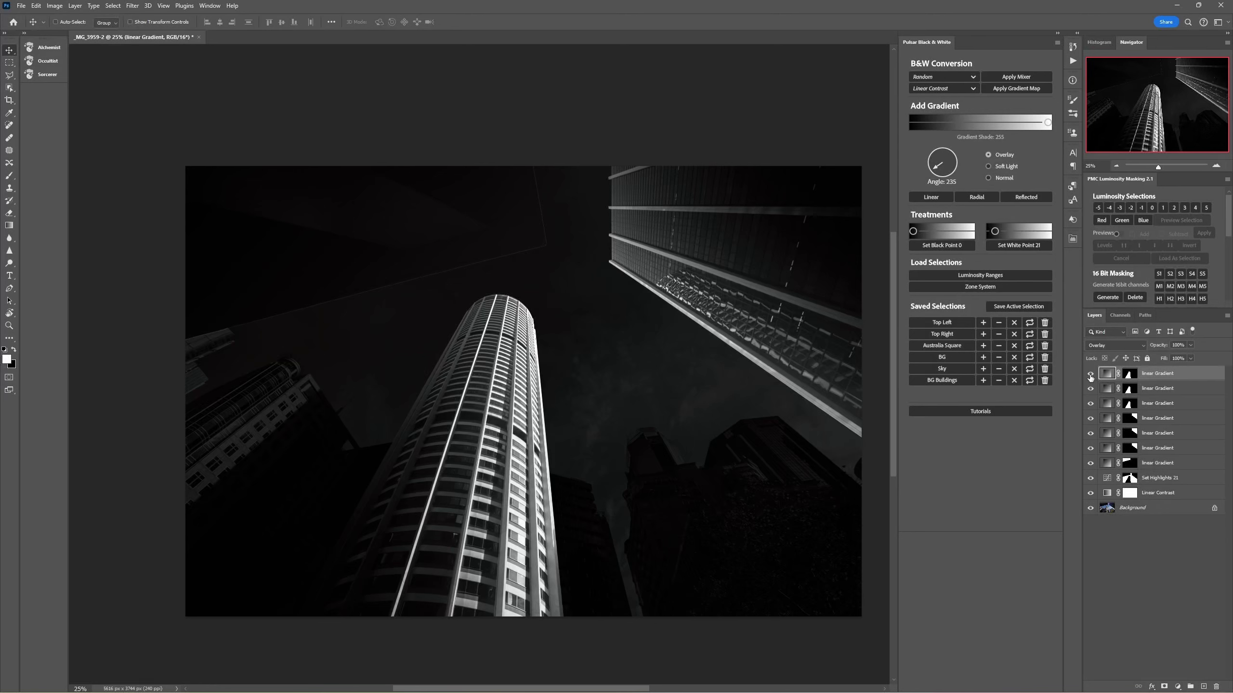
click(1090, 374)
click(1090, 374)
- Shift both ends of the tower's brightening gradient up and to the right with the Gradient tool
click(7, 227)
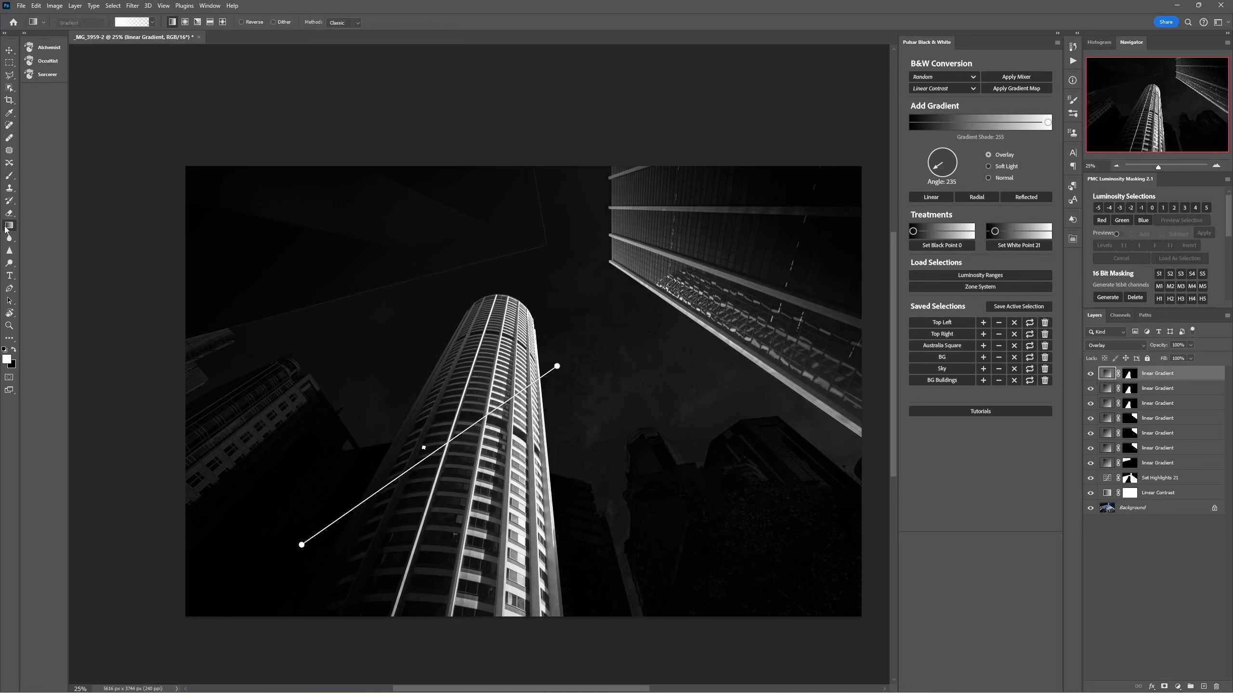
mouse_move(301, 544)
mouse_down()
mouse_move(414, 353)
mouse_move(510, 347)
mouse_move(422, 361)
mouse_move(463, 366)
mouse_move(488, 353)
mouse_move(434, 351)
mouse_move(464, 385)
mouse_move(471, 357)
mouse_move(404, 346)
mouse_move(416, 341)
mouse_up()
mouse_move(558, 367)
mouse_down()
mouse_move(641, 366)
mouse_move(594, 358)
mouse_move(580, 328)
mouse_move(625, 273)
mouse_up()
- Compare the image with and without the shifted tower gradient and the uppermost Top Right gradient, leaving both layers visible
click(1092, 373)
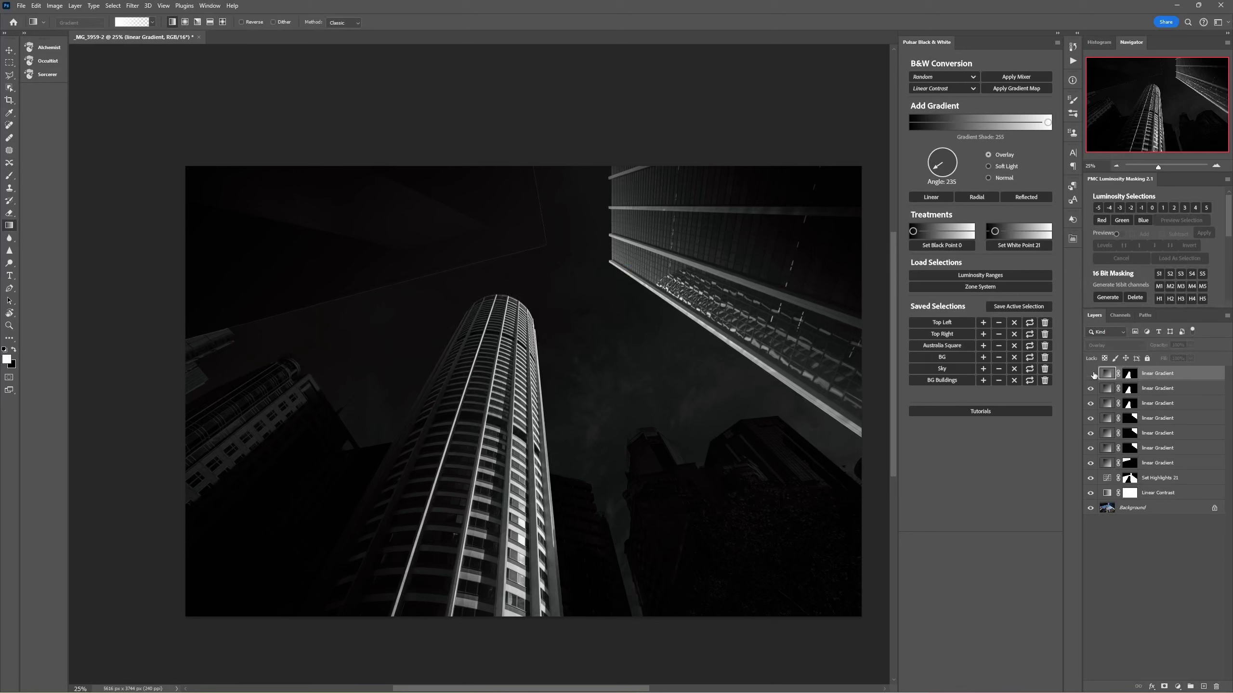
click(1092, 373)
click(1093, 373)
click(1092, 373)
click(1092, 373)
click(1092, 373)
key(v)
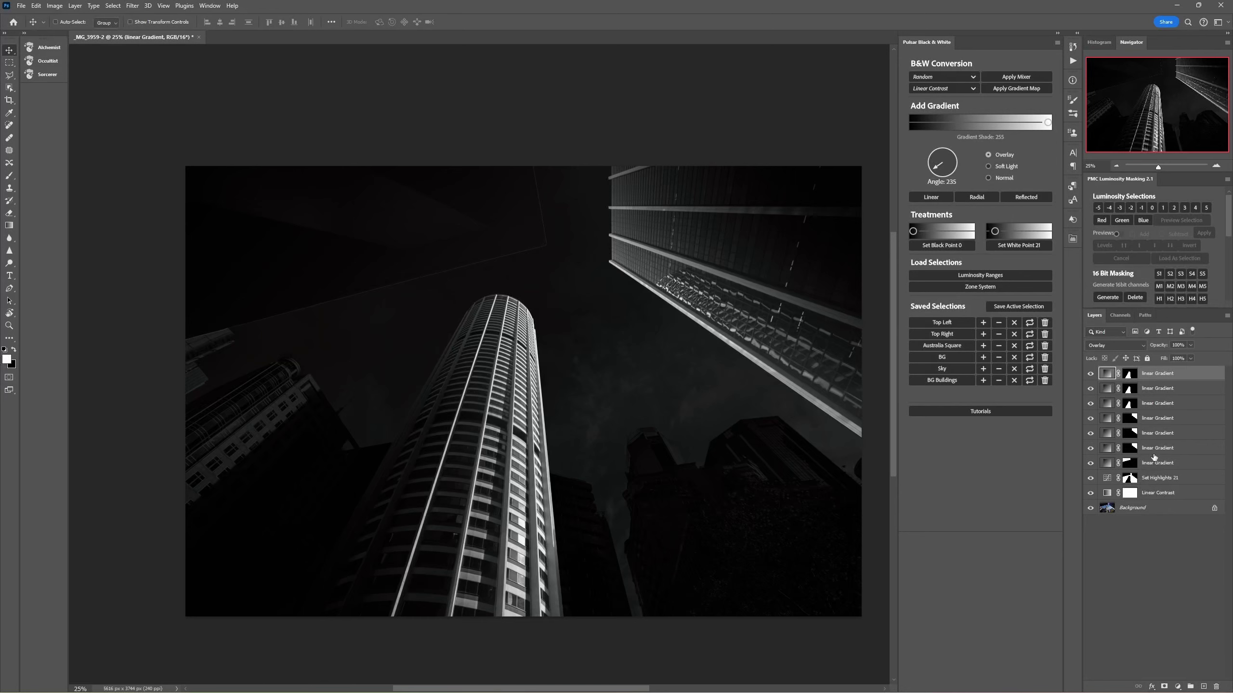
click(1092, 419)
click(1091, 419)
- Load the Top Right selection and add a linear Overlay gradient with shade 0 at an angle of 272
click(1170, 554)
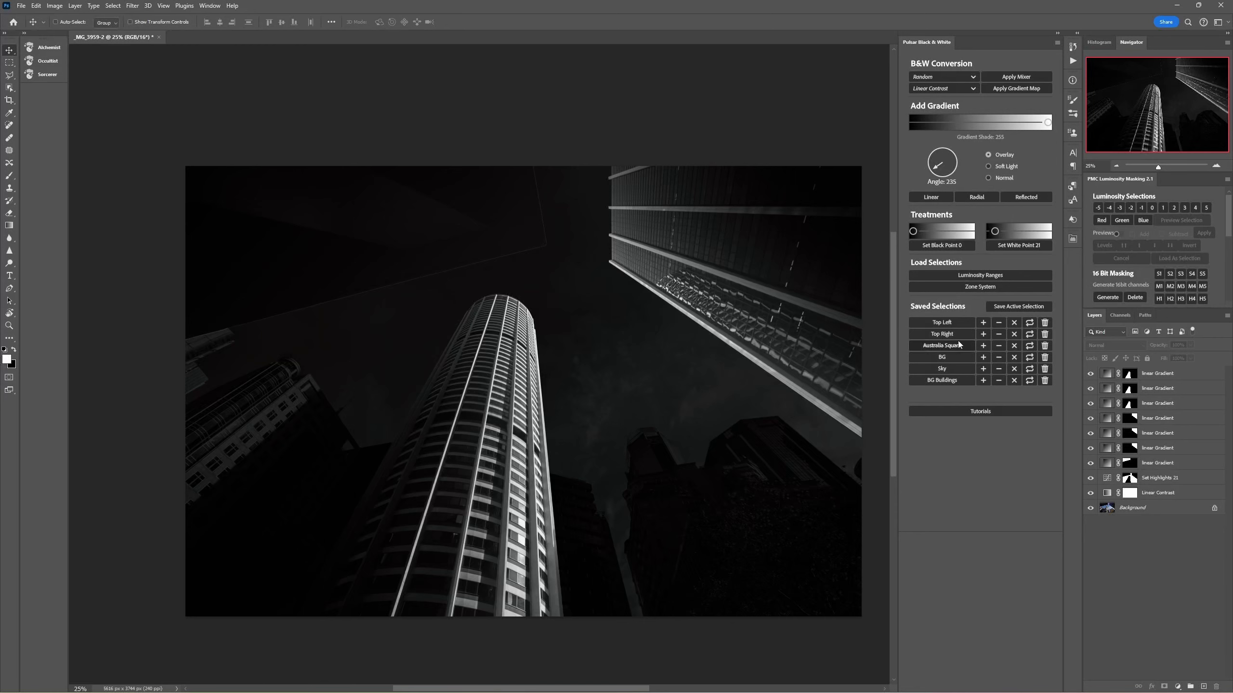
click(944, 335)
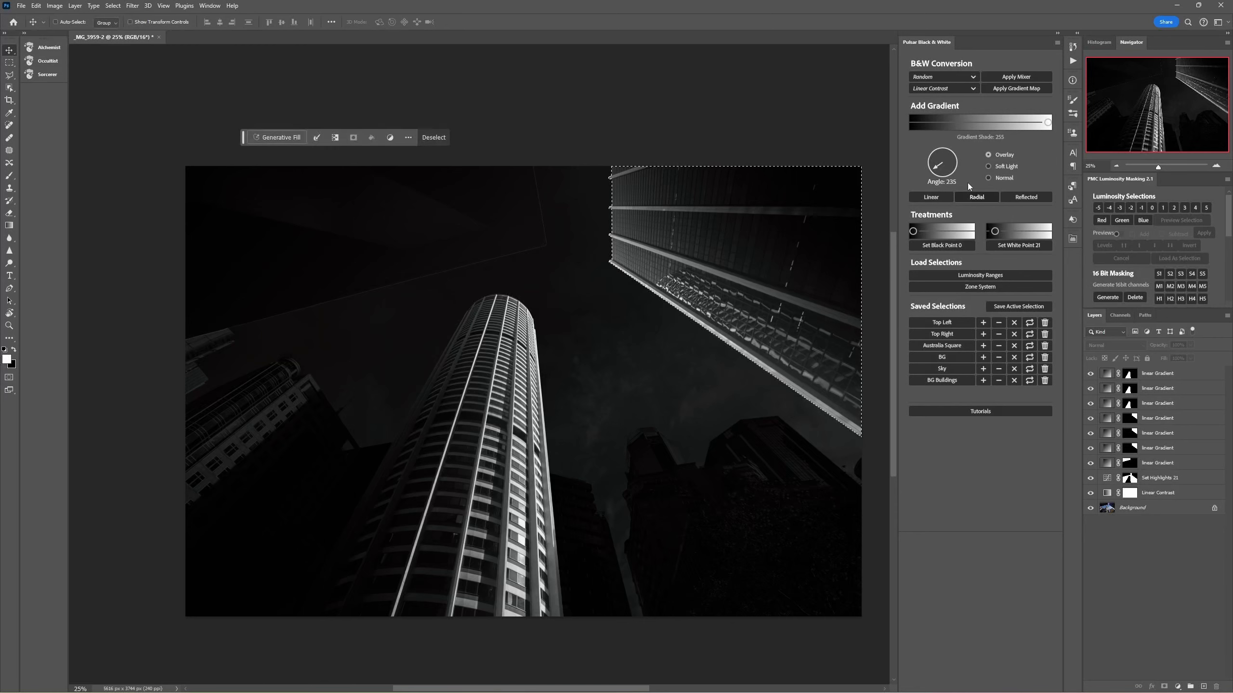
drag(1046, 123, 913, 122)
click(923, 164)
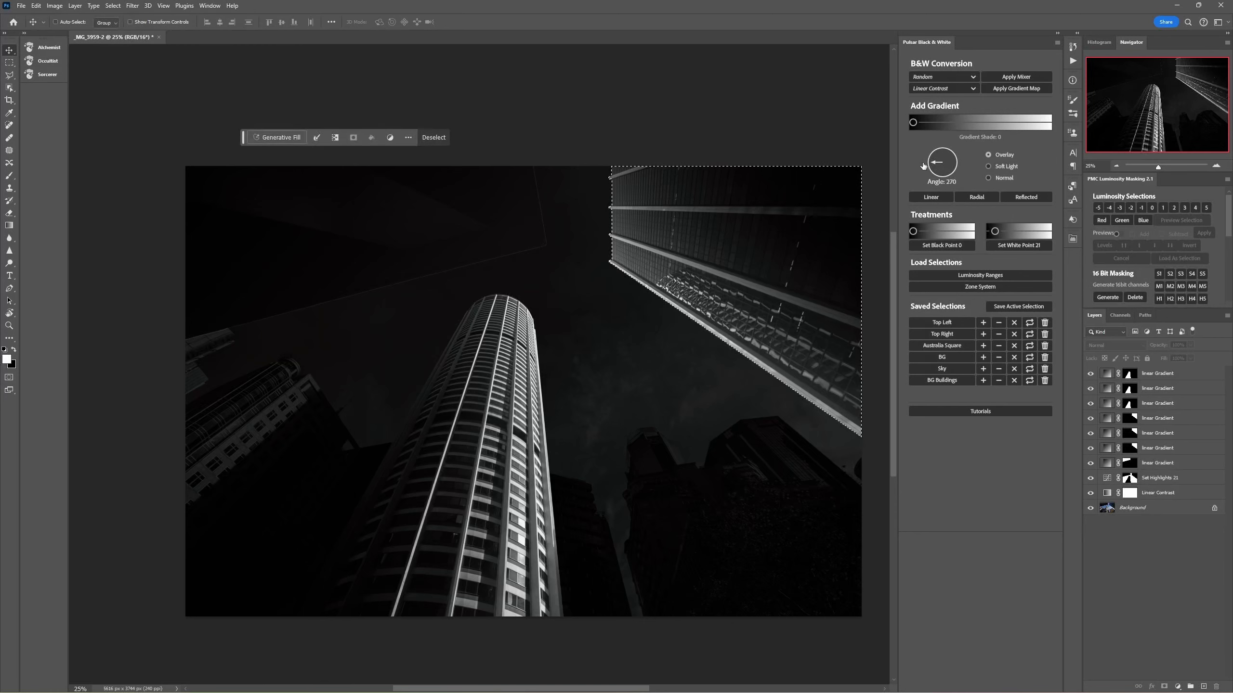
drag(922, 167, 917, 163)
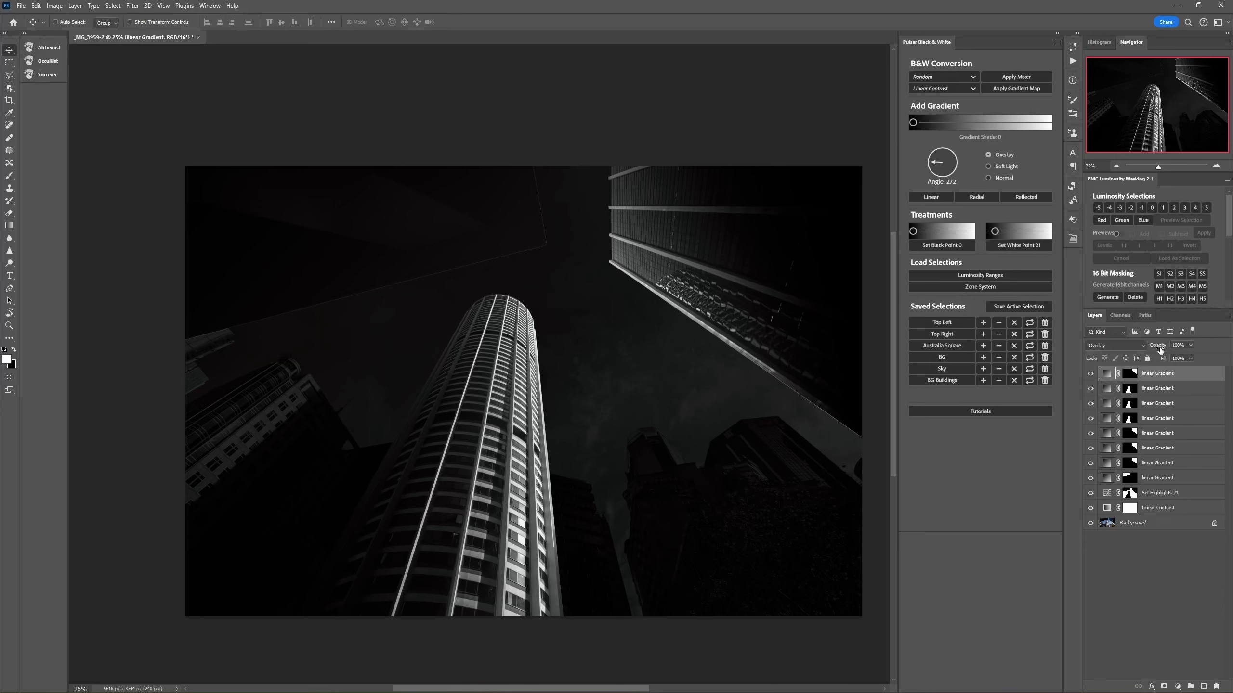
- Reduce the new dark Top Right gradient's opacity to 78% and compare the building with and without it
drag(1160, 349, 1151, 347)
click(1091, 378)
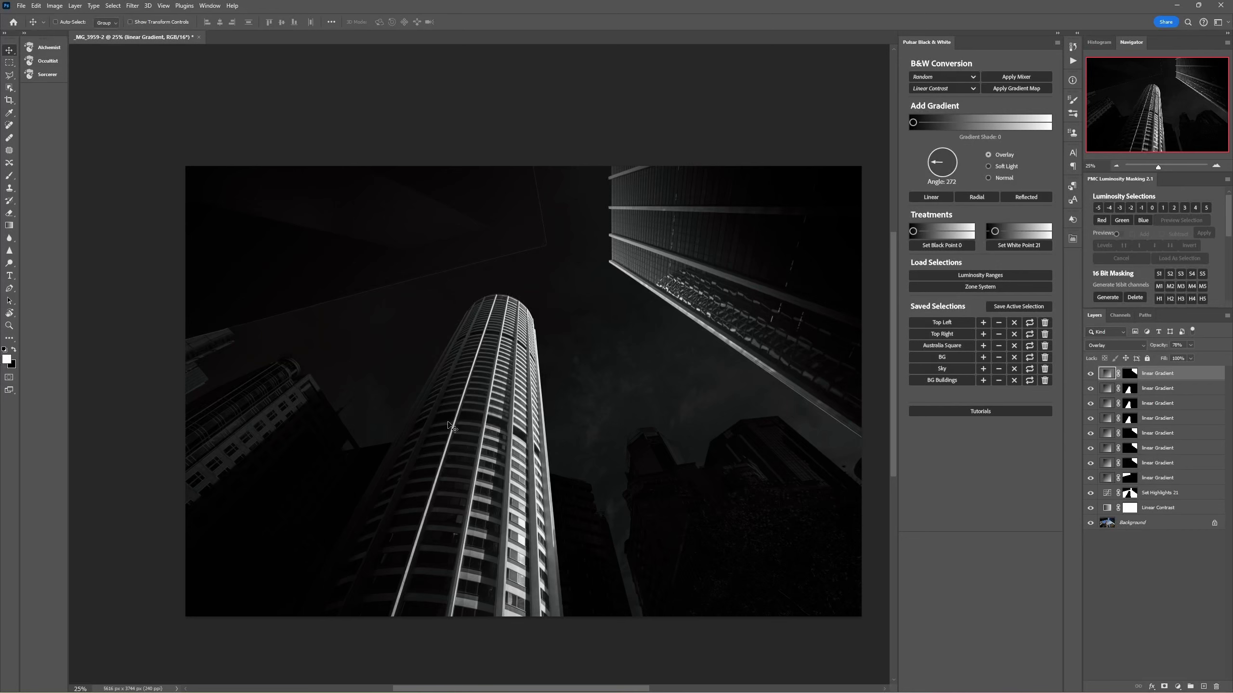
- Load the Australia Square selection, add a linear Overlay gradient with shade 0 at angle 0, and reduce its opacity to 20%
click(954, 346)
drag(959, 171, 942, 131)
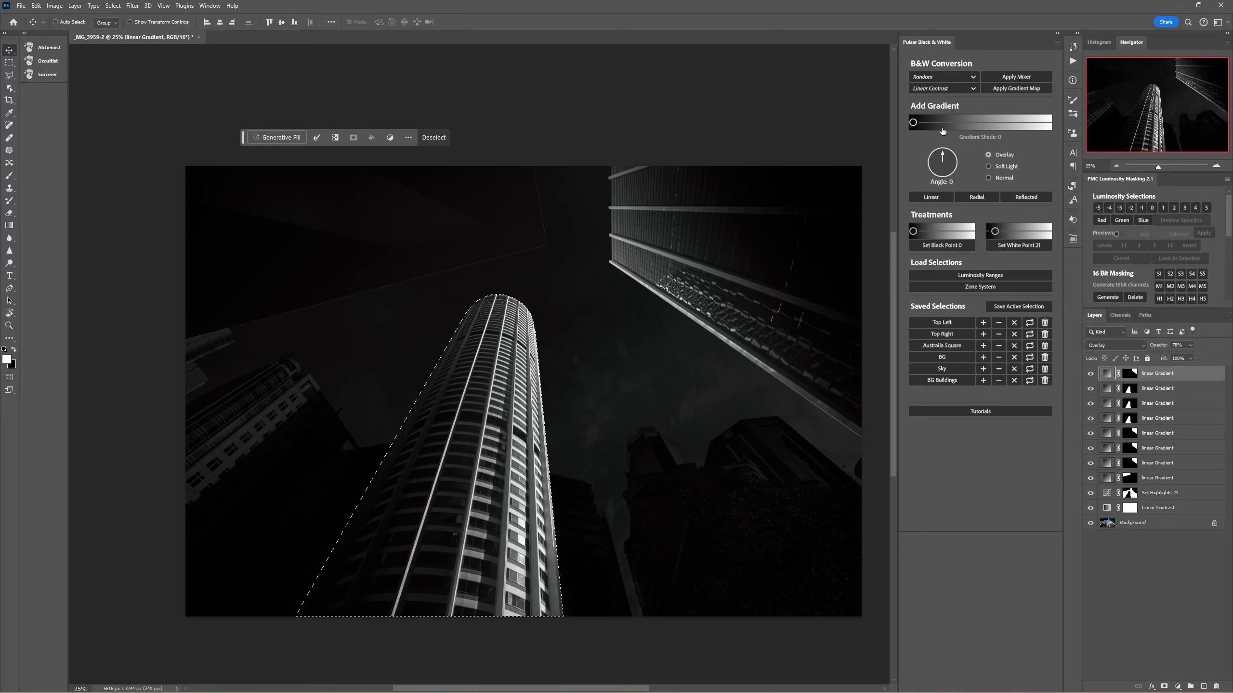
click(934, 197)
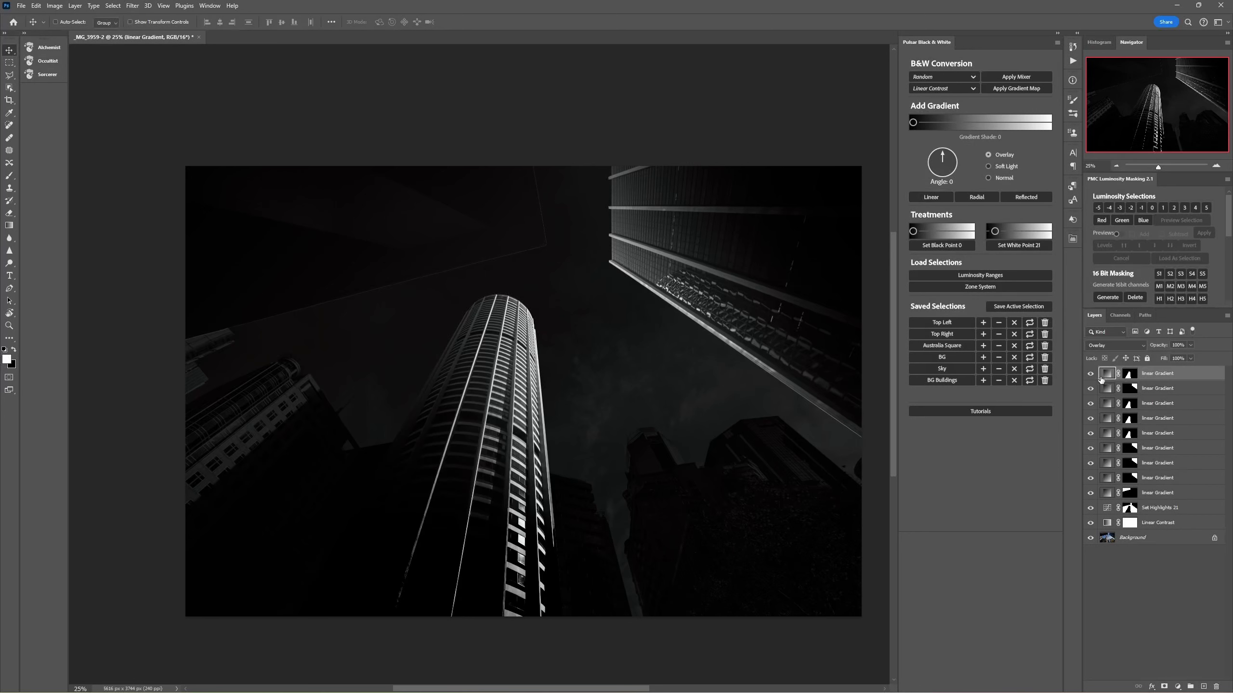
drag(1157, 347, 1112, 344)
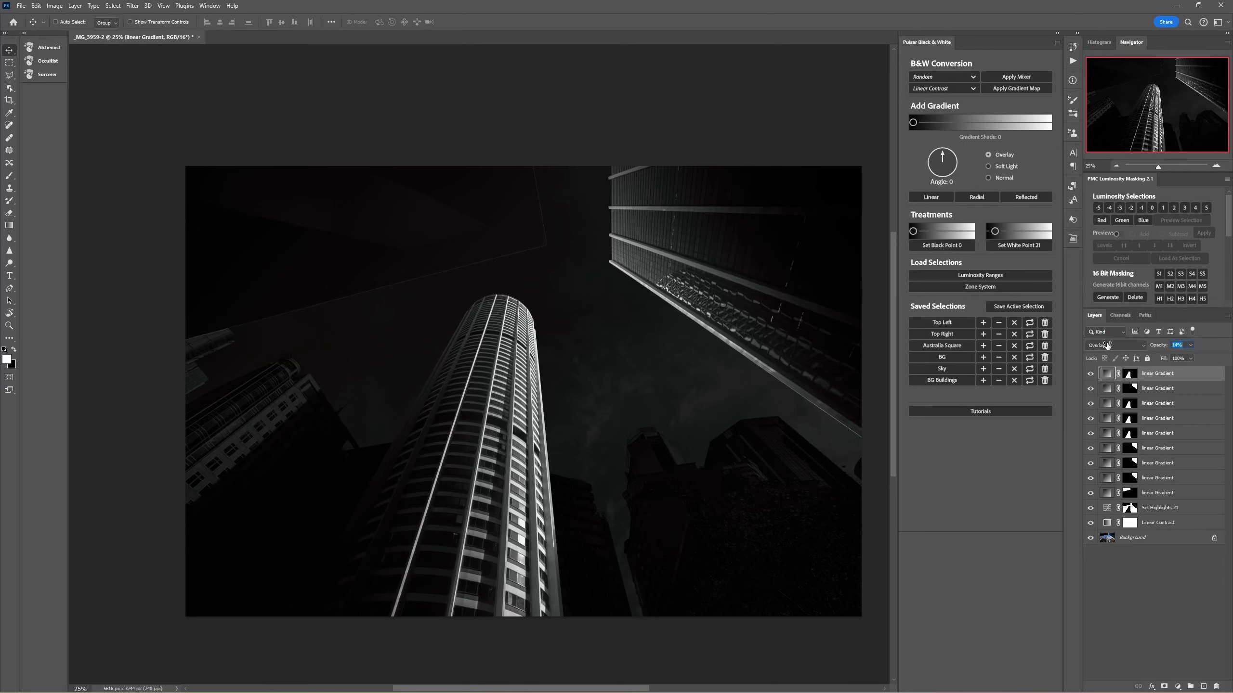
drag(1107, 345, 1110, 346)
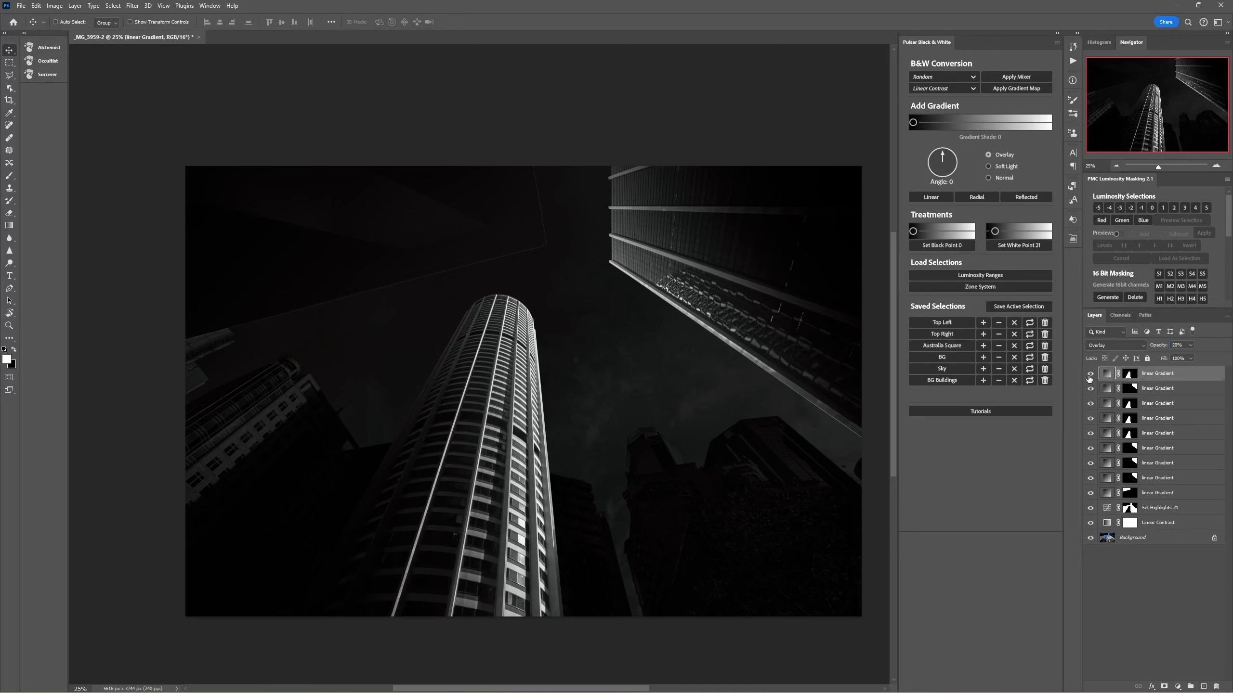
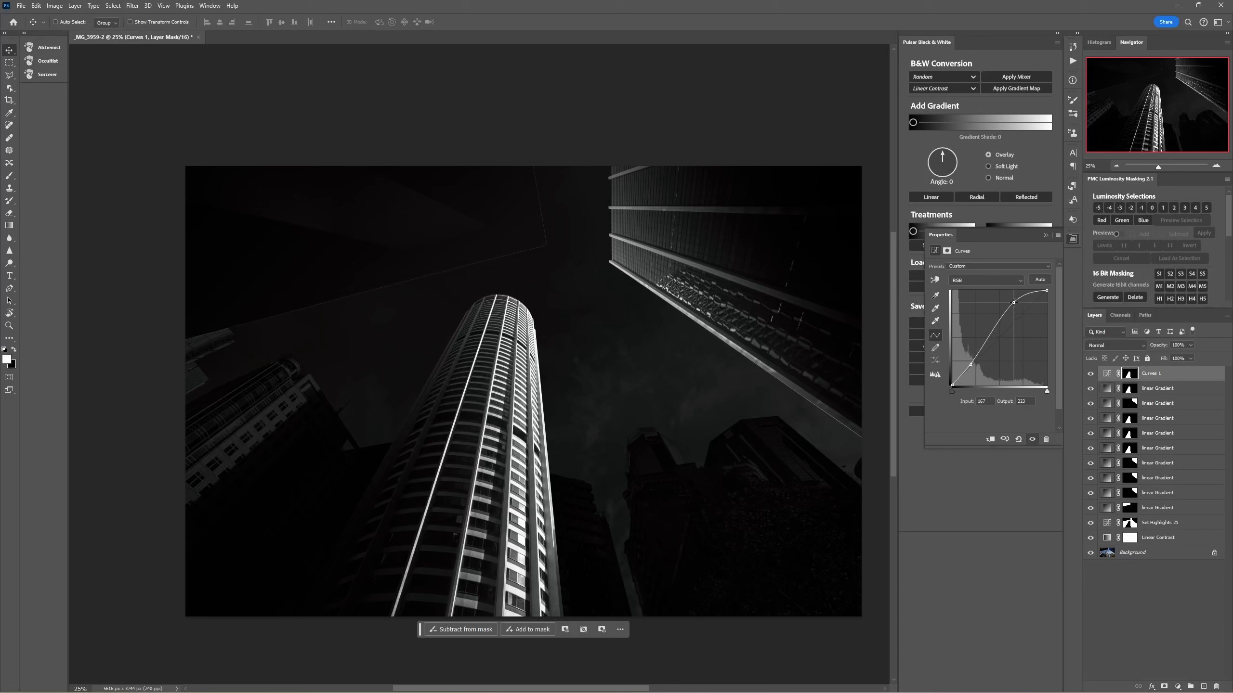
- Check the effect of the tower's Curves 1 adjustment and set its layer opacity to 72%
click(1090, 374)
click(1091, 374)
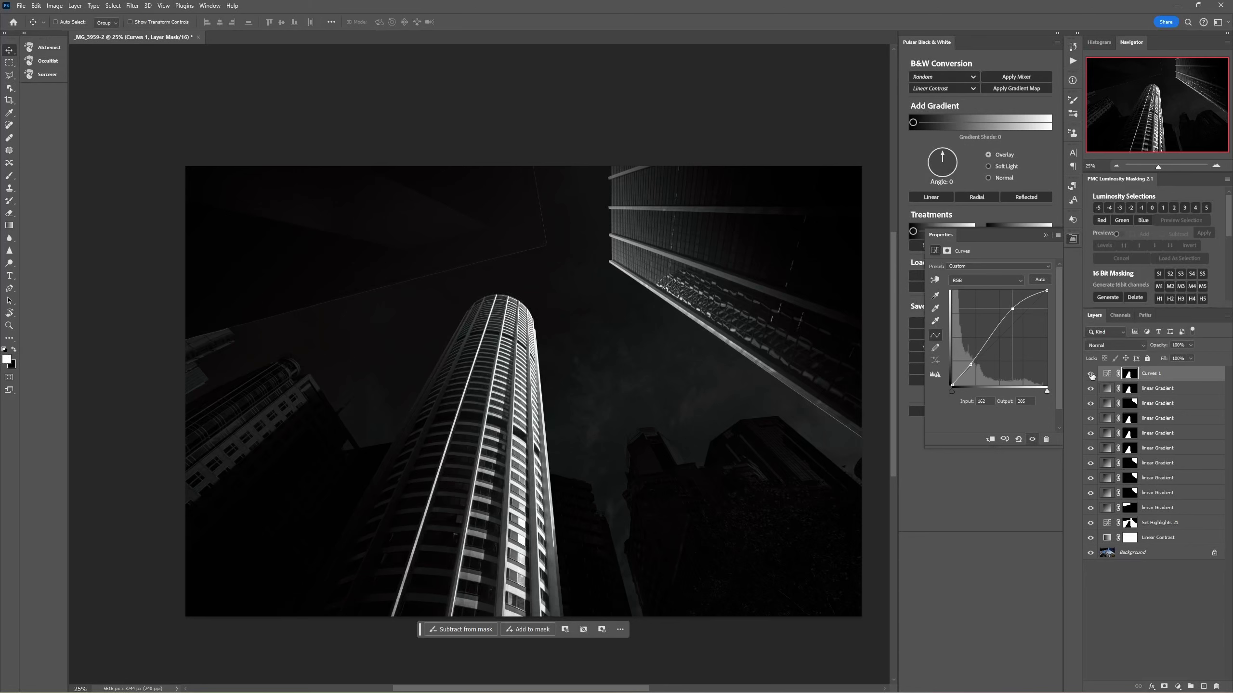
click(1106, 374)
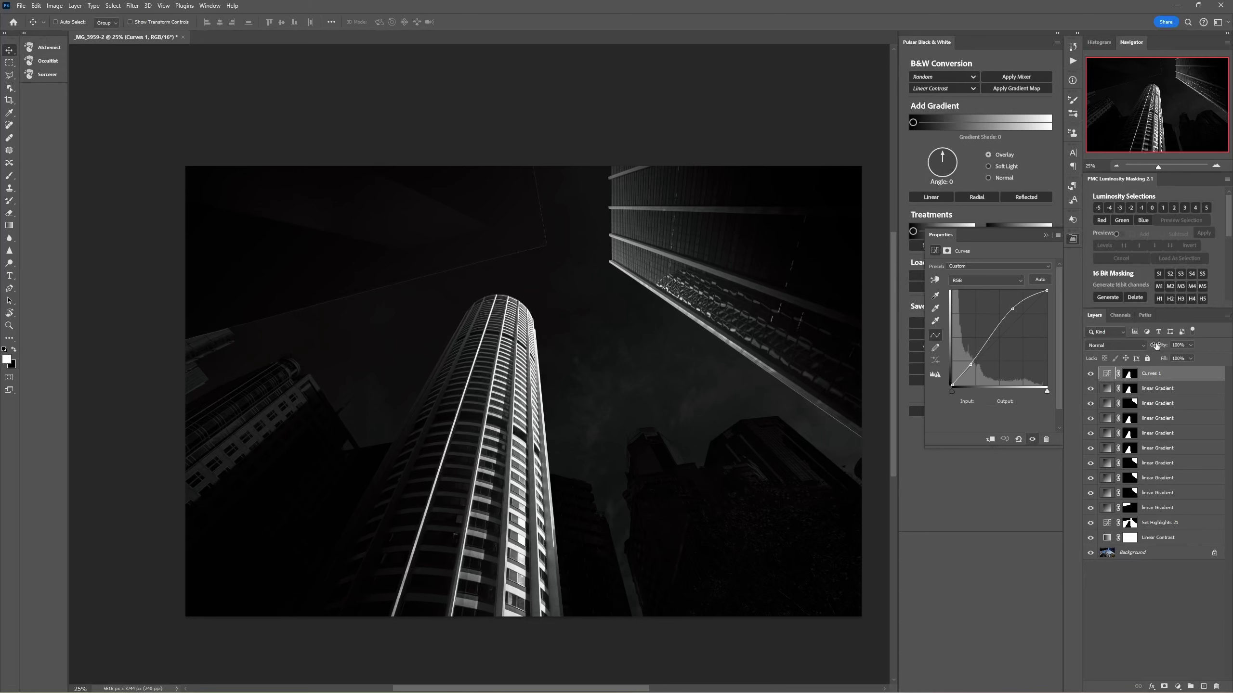
drag(1157, 346, 1118, 368)
- Compare the tower with and without the softened Curves 1 adjustment, leaving its layer visible
click(1091, 373)
click(1091, 373)
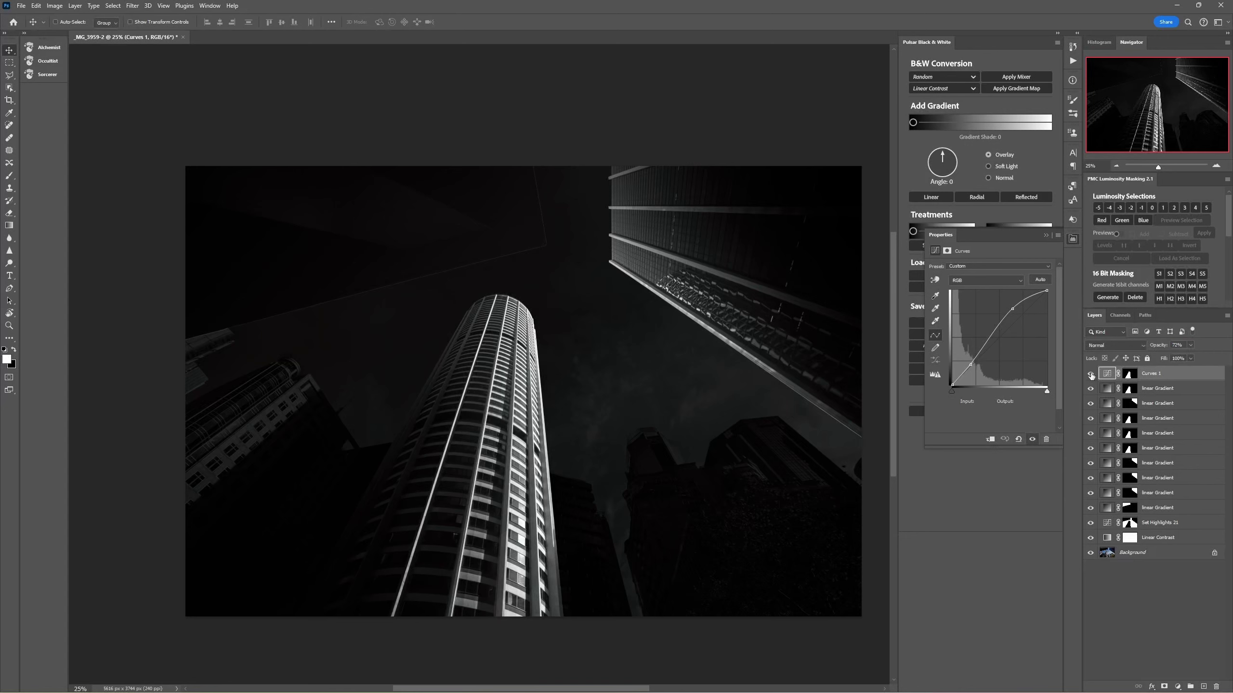
click(1090, 373)
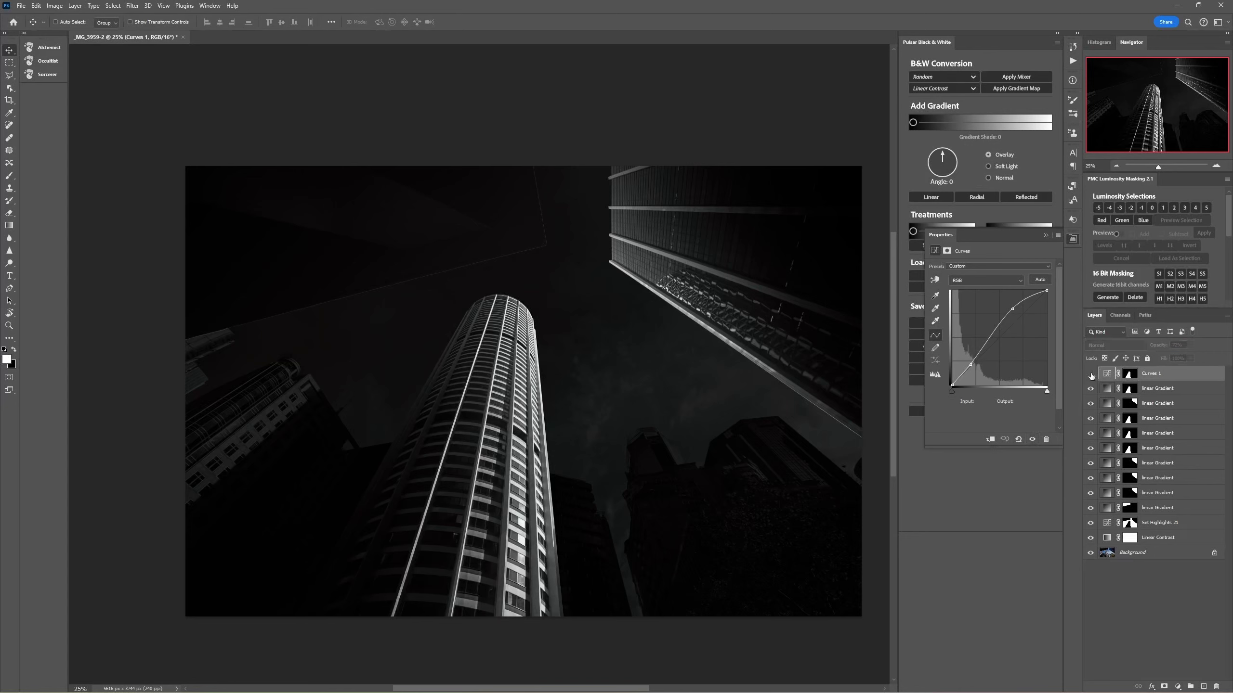
click(1091, 374)
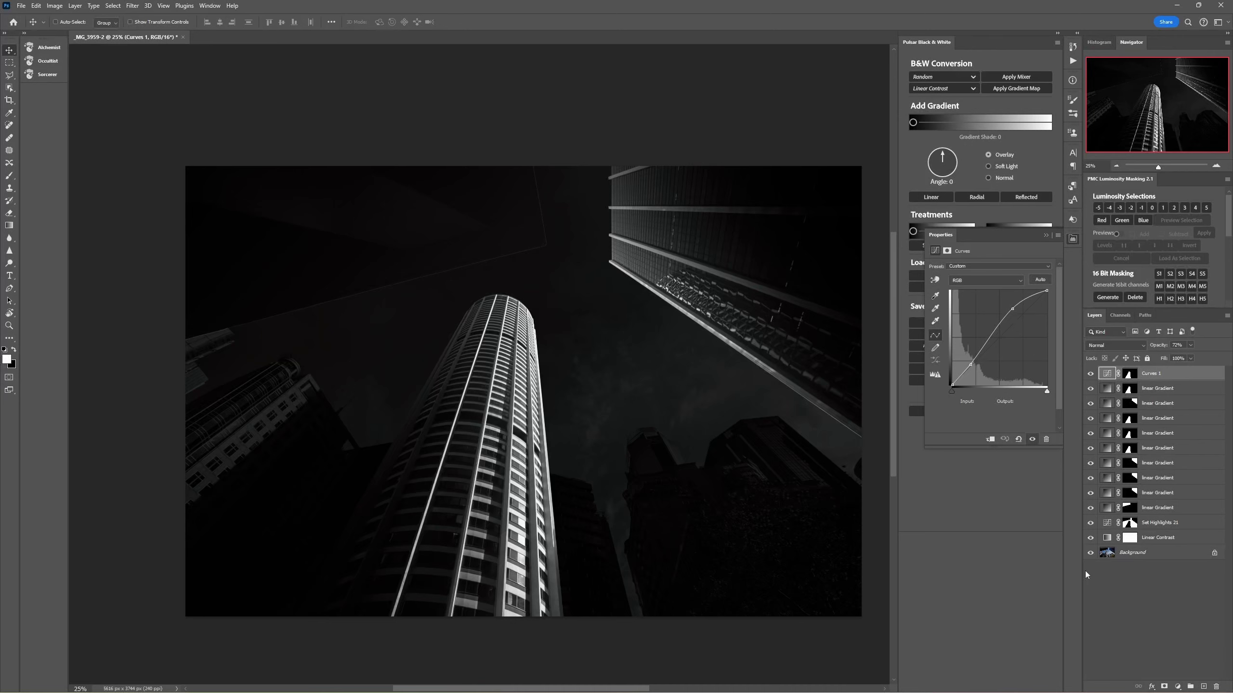
- Load the BG Buildings selection and add a Curves adjustment layer masked to it
click(427, 335)
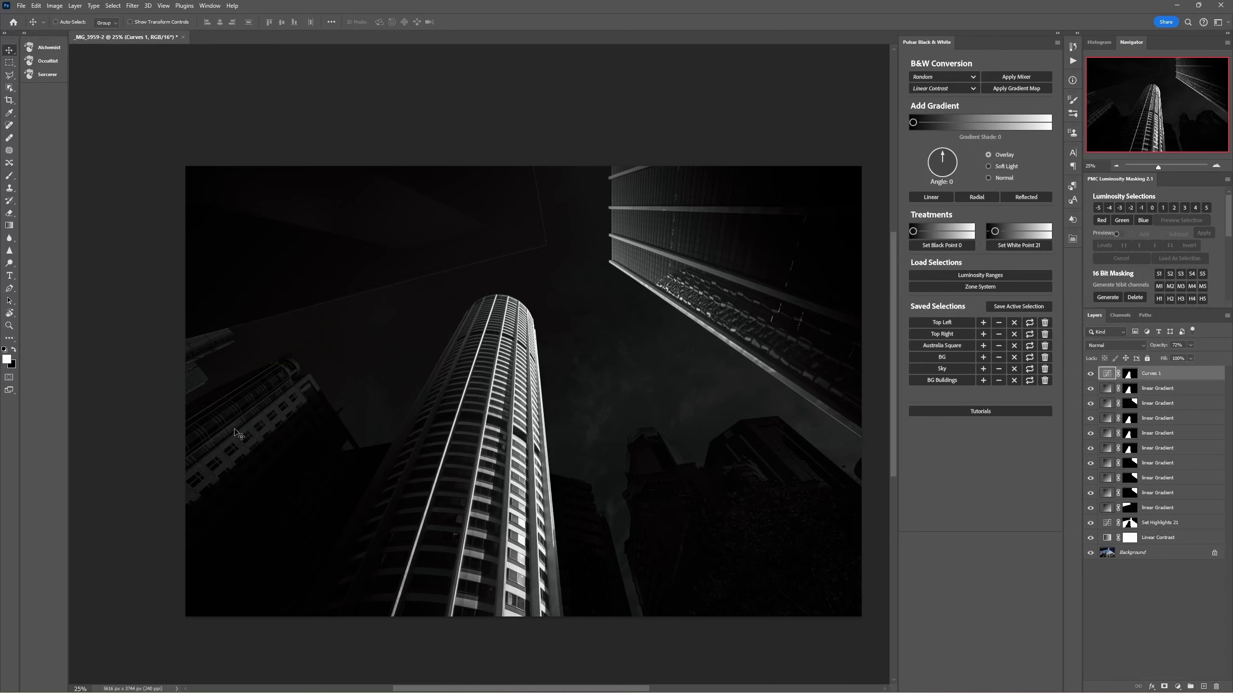
click(952, 379)
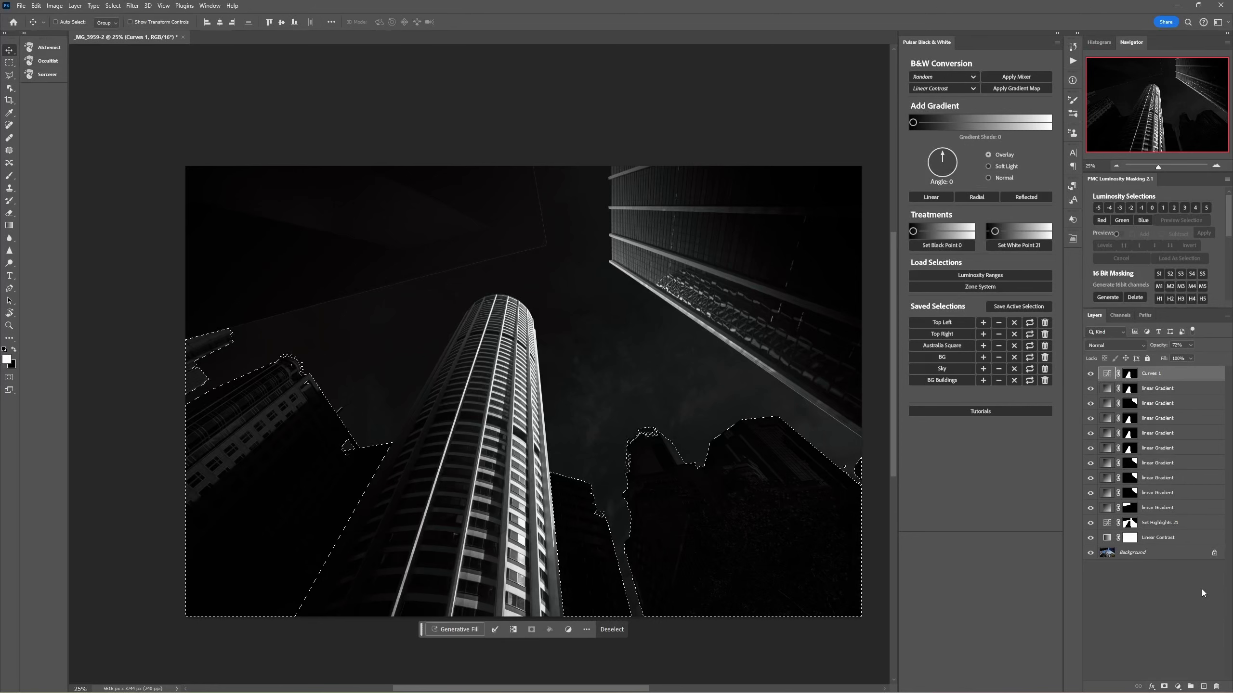
click(1178, 687)
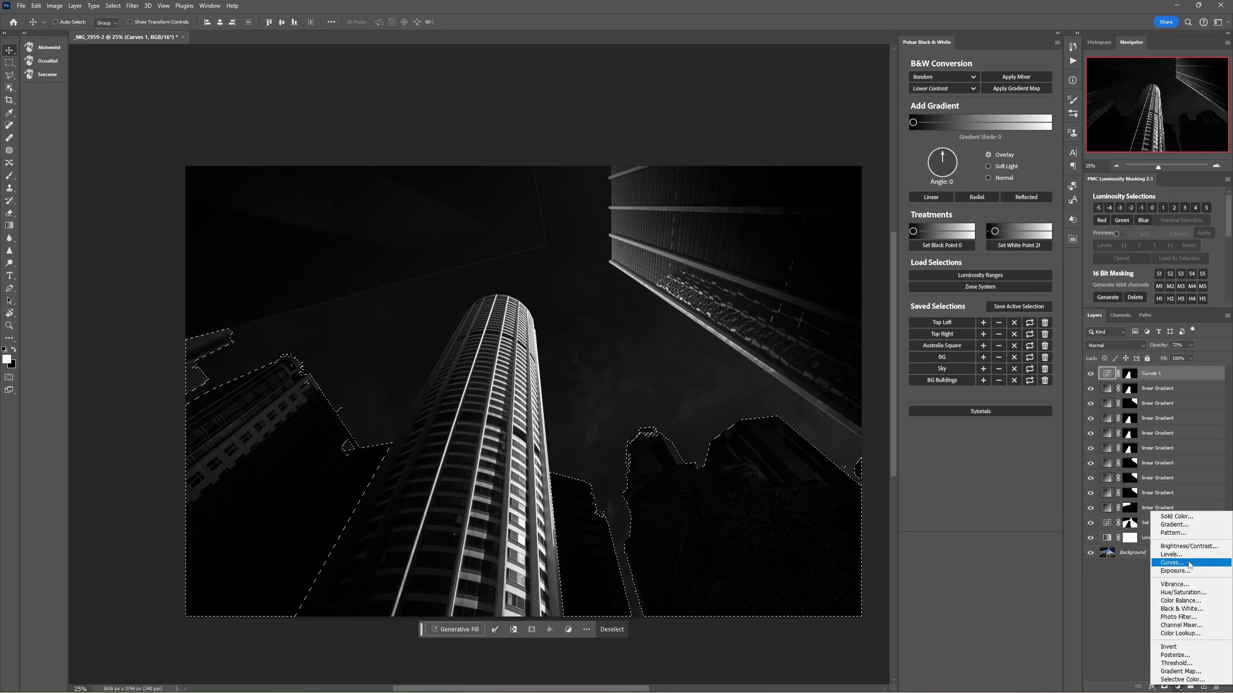
click(1188, 563)
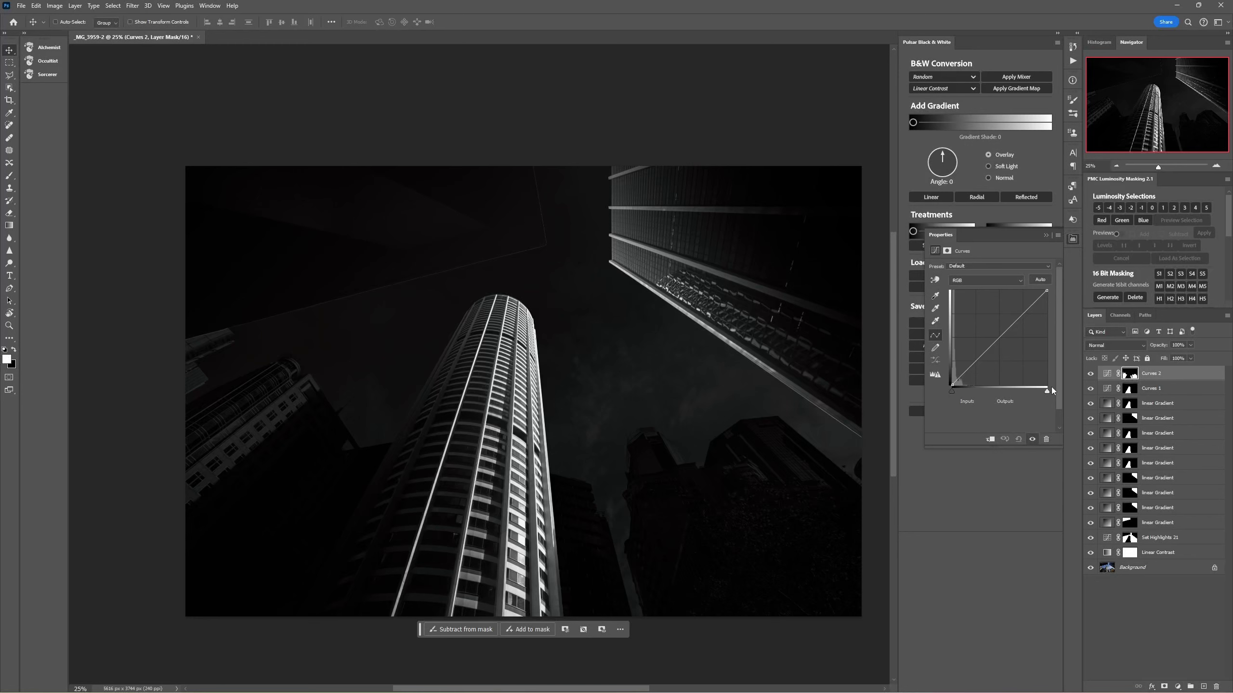
- Brighten the background buildings by moving the white point of the new curve to an input of about 79, without a midpoint
drag(1047, 391, 983, 396)
drag(970, 343, 972, 339)
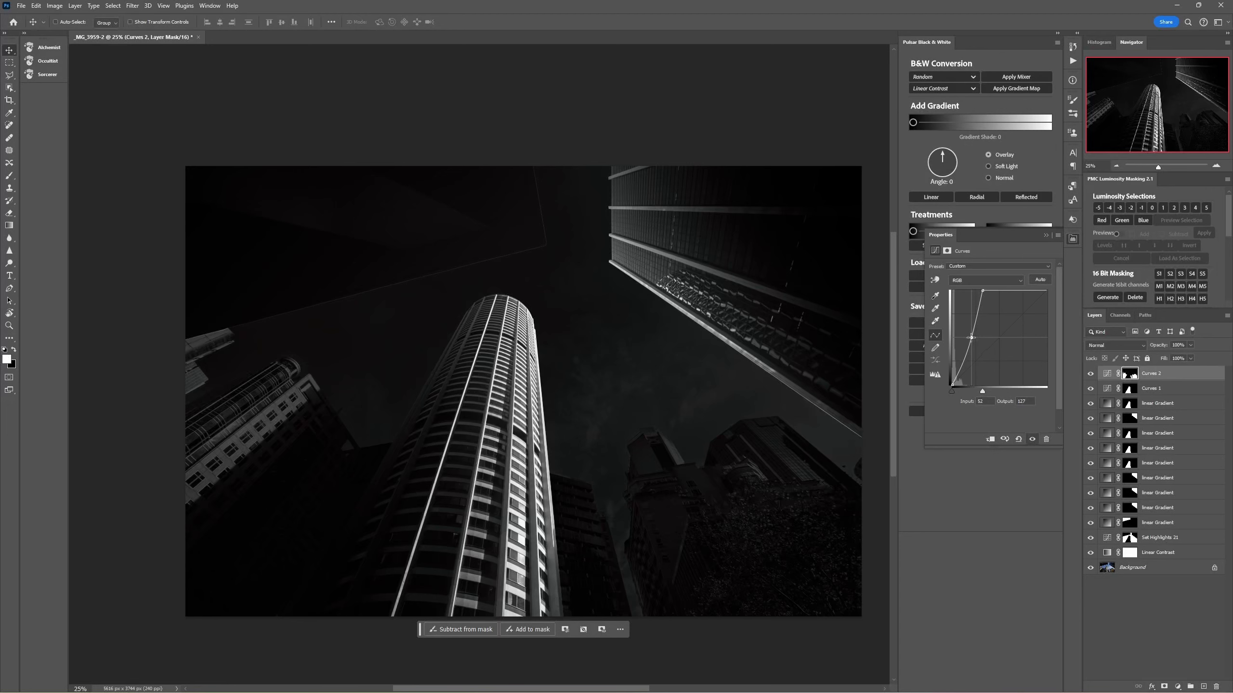
drag(971, 337, 918, 379)
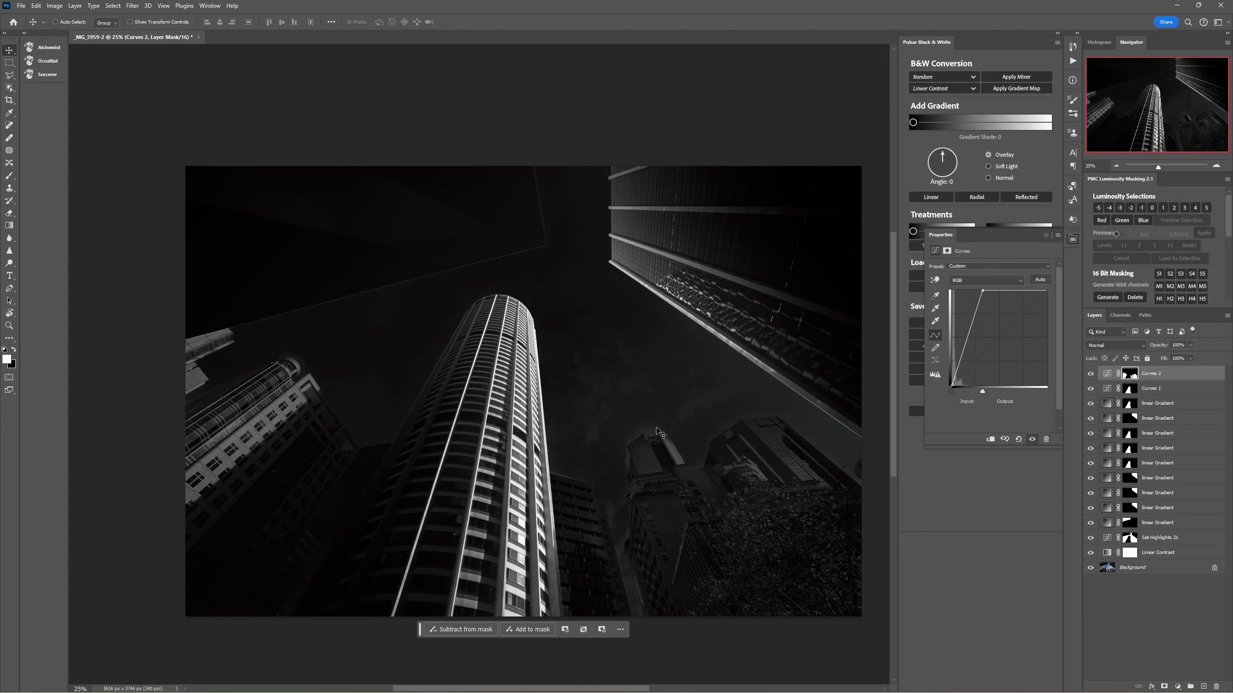
drag(988, 395, 957, 392)
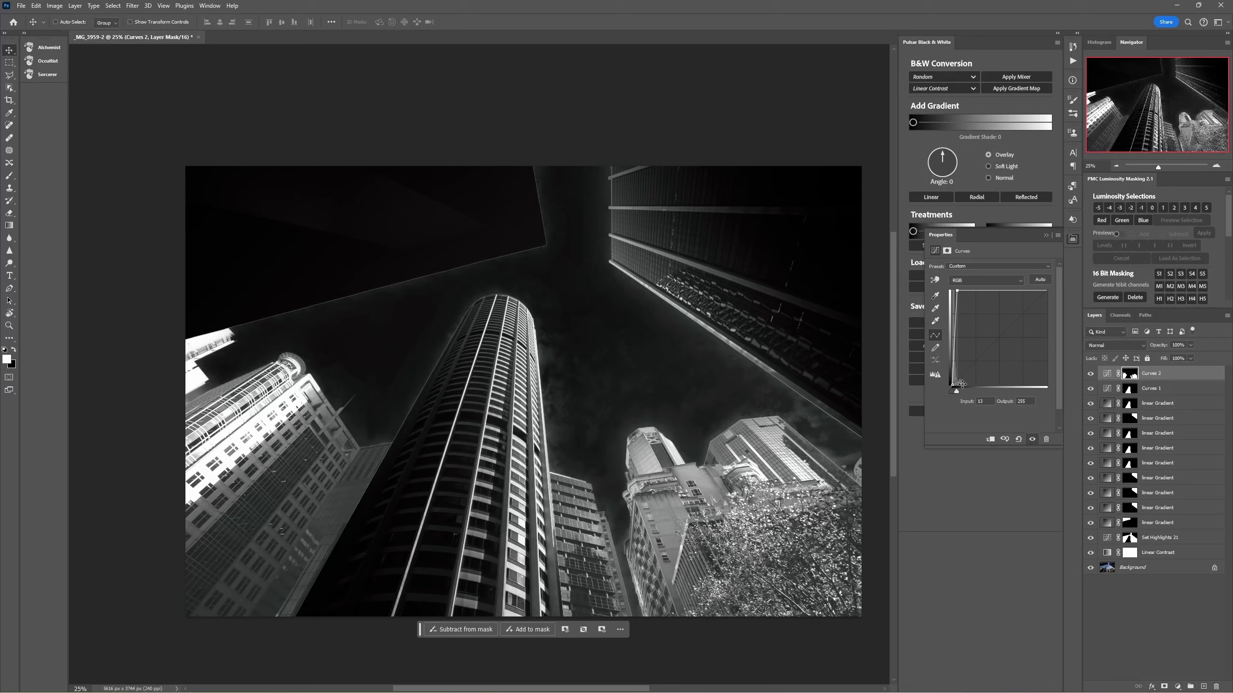
drag(956, 392, 977, 392)
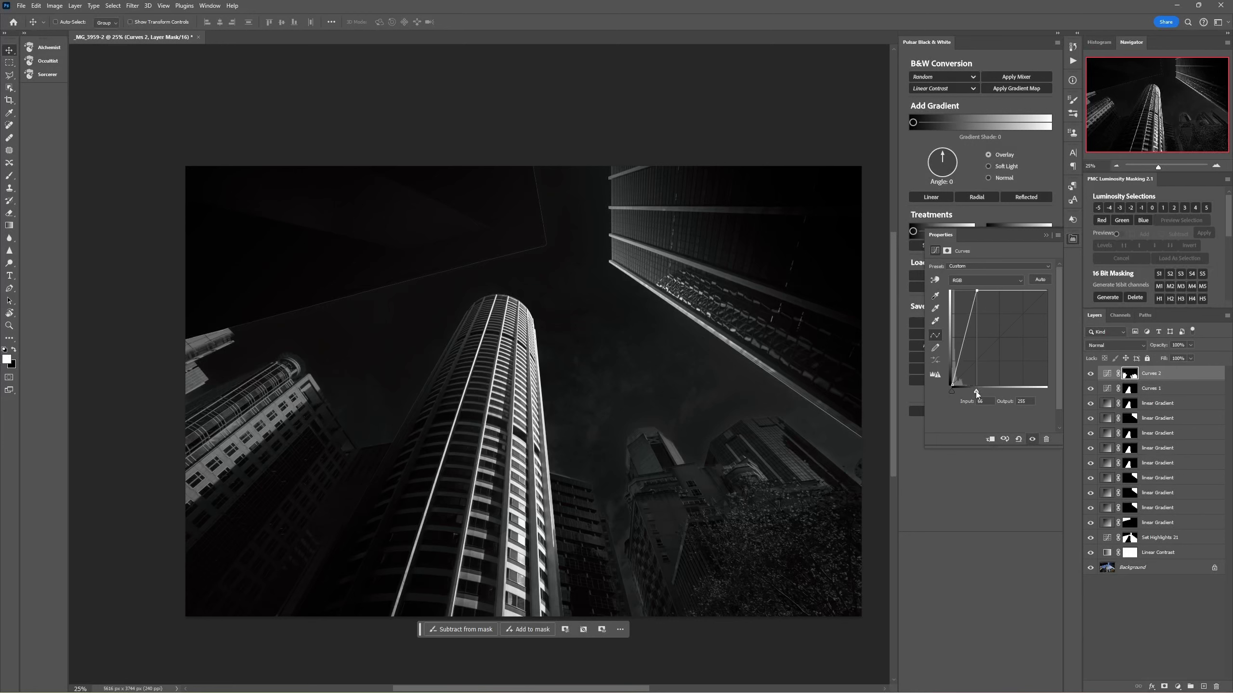
drag(977, 394, 965, 399)
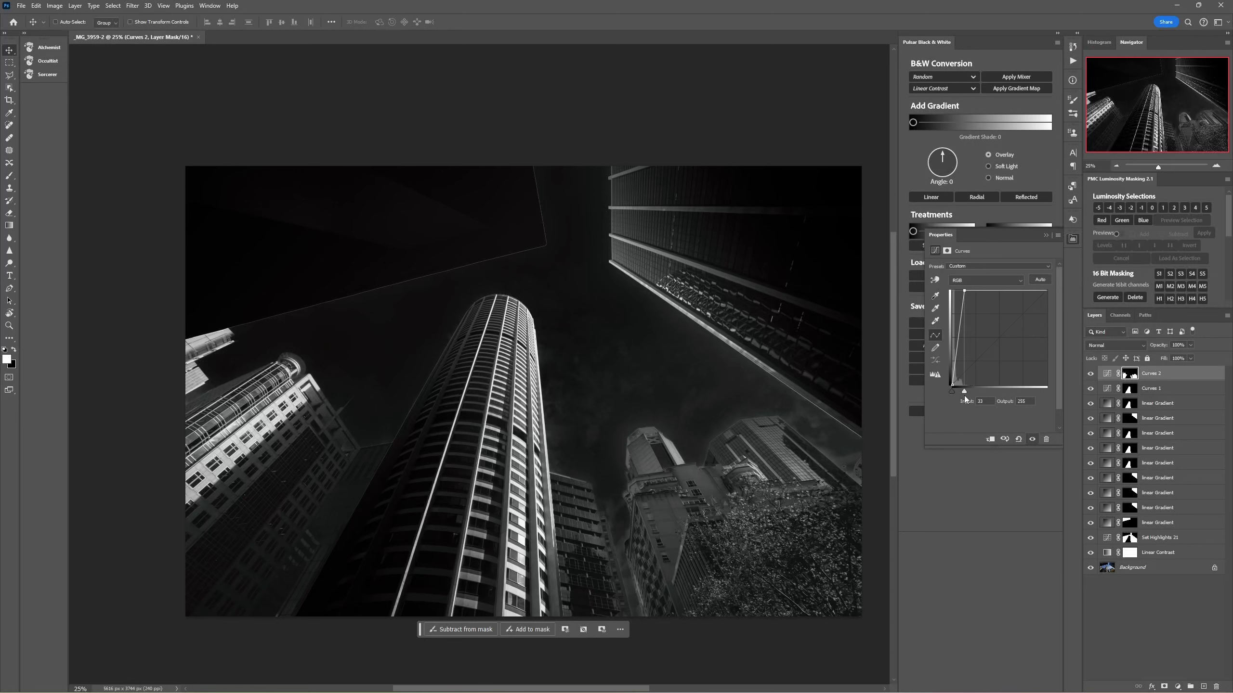
drag(964, 399, 1000, 391)
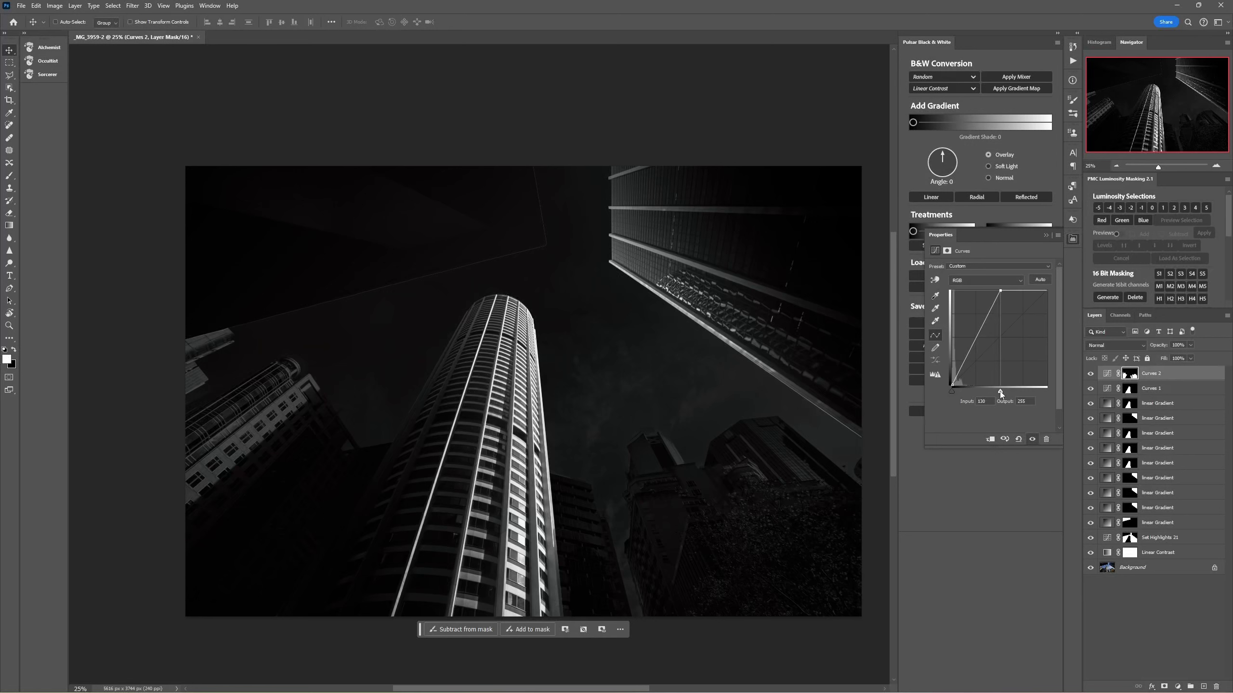
mouse_move(1000, 391)
mouse_down()
mouse_move(965, 396)
mouse_move(1019, 394)
mouse_move(980, 393)
mouse_up()
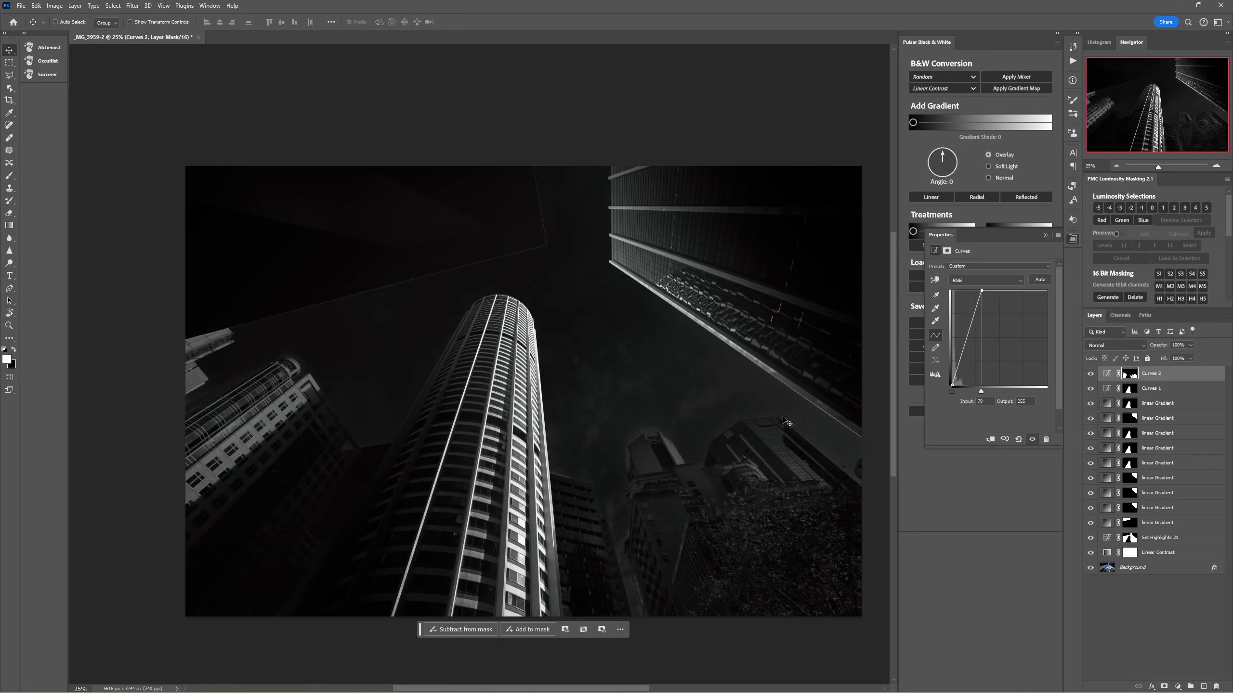
- Put the Curves 2 layer in its own group, add a layer mask to the group and invert it to black
click(1107, 374)
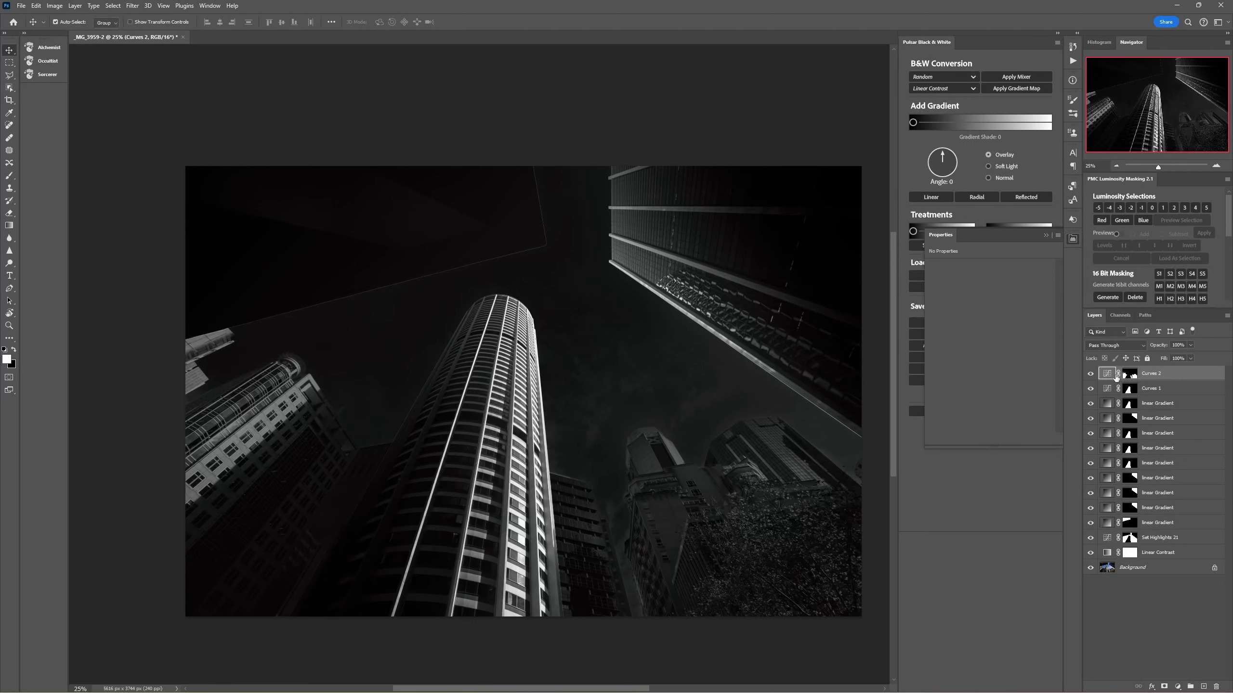
key(ctrl+g)
click(1102, 372)
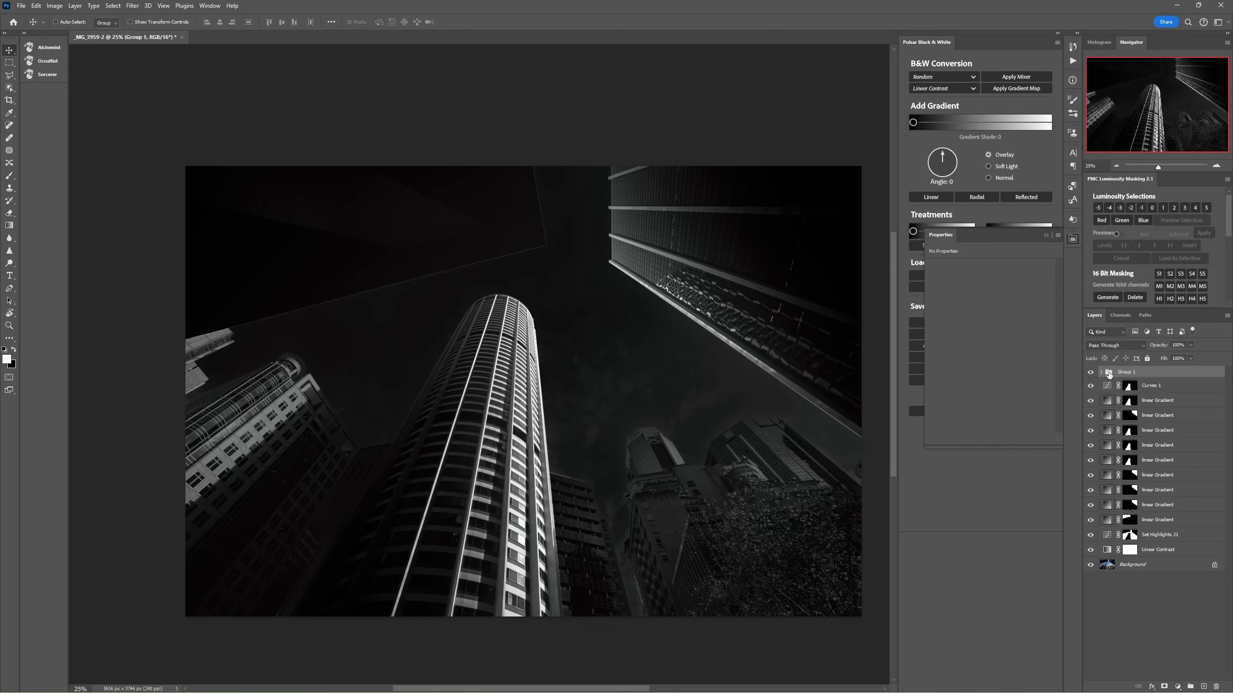
click(1164, 686)
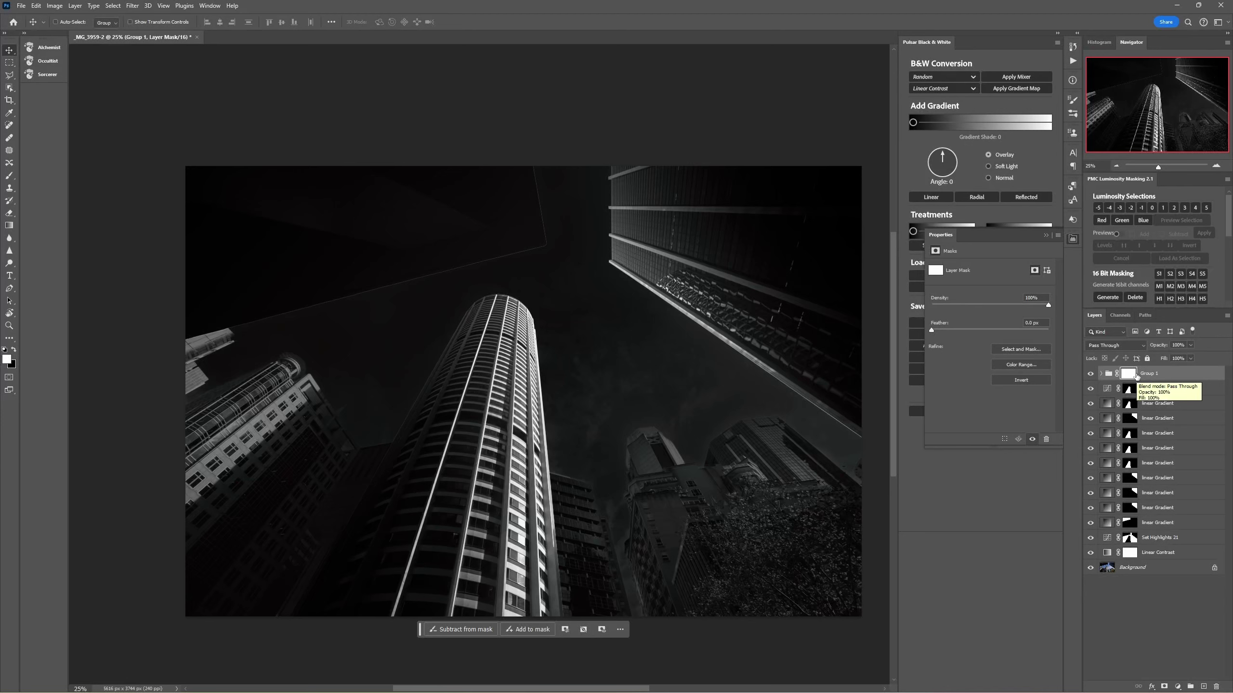
key(ctrl+i)
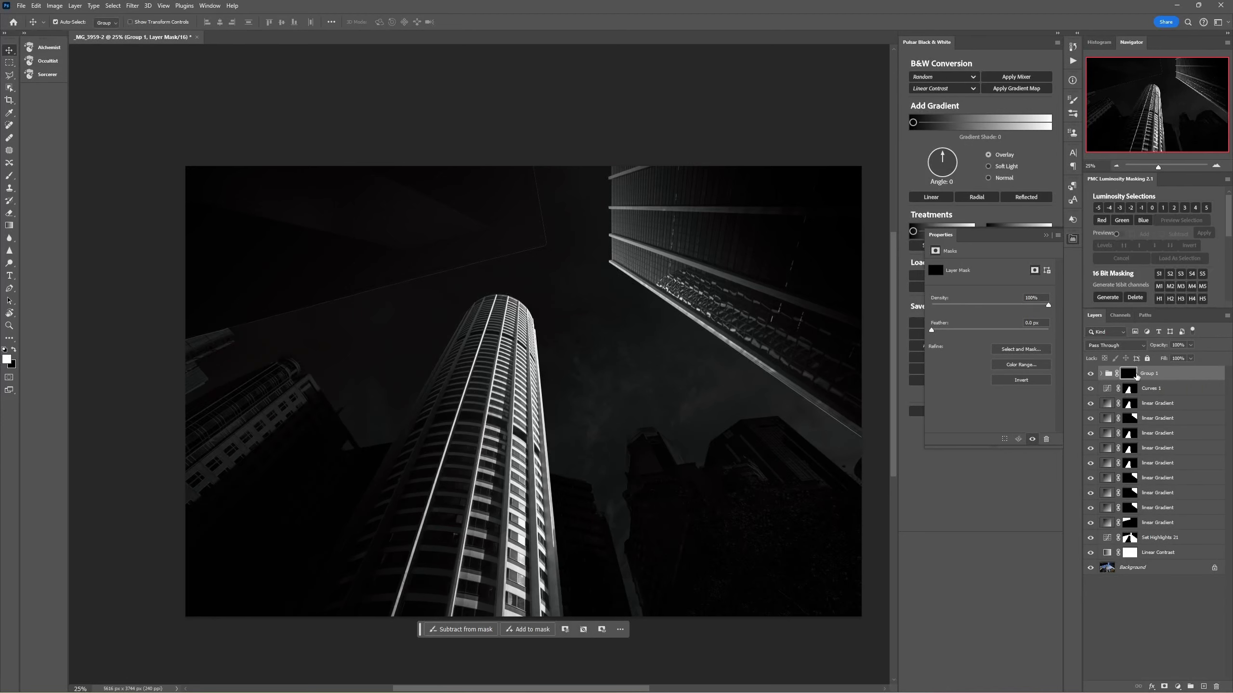
click(1100, 373)
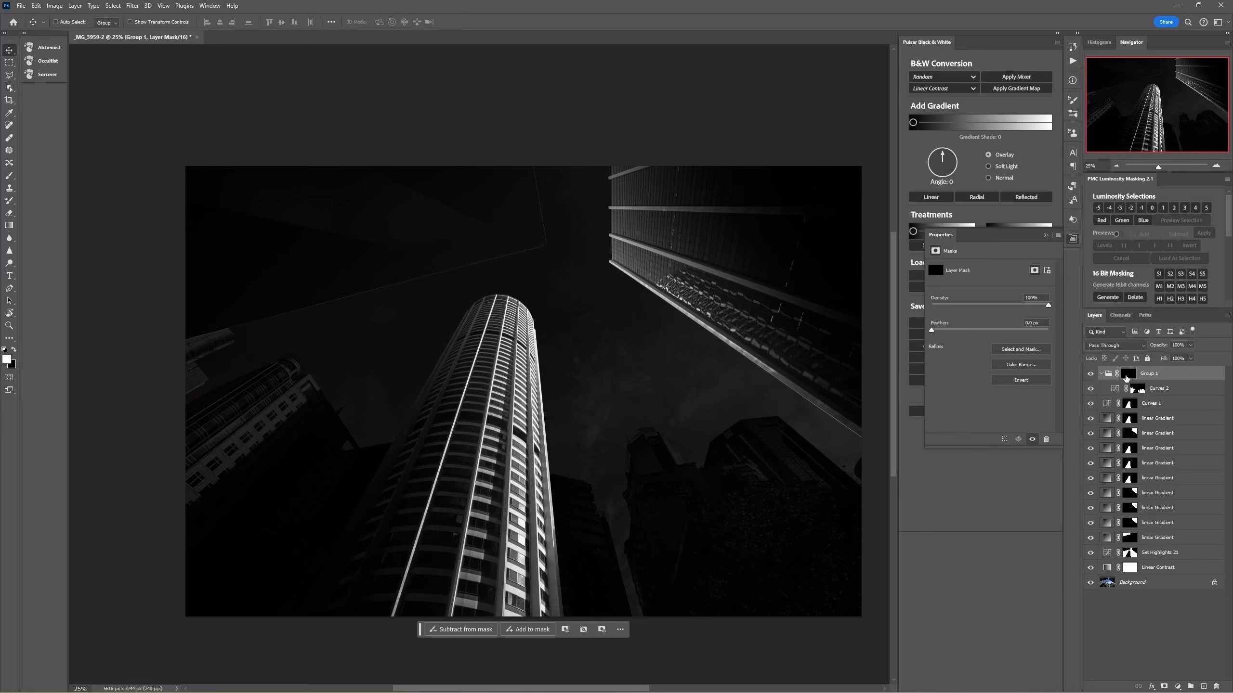
click(1100, 373)
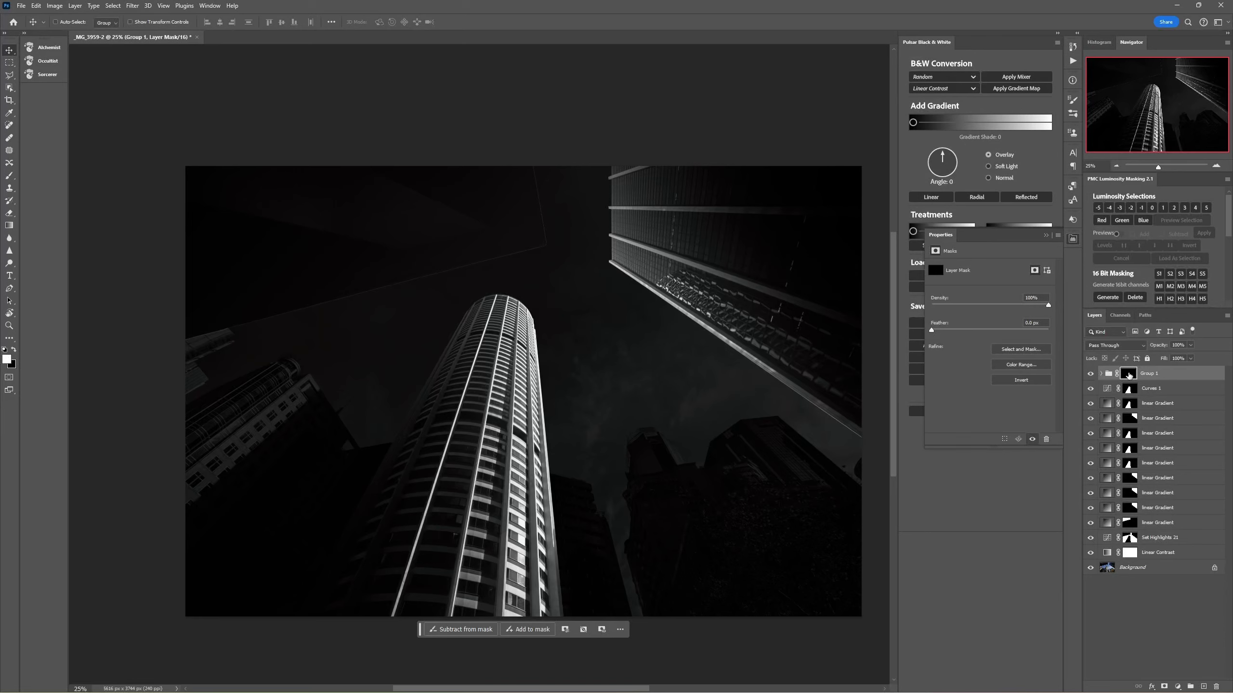
- Paint white on the group mask with a large 20% opacity brush over the background buildings on both sides of the tower
key(b)
mouse_move(391, 493)
mouse_down()
mouse_move(387, 448)
mouse_move(287, 446)
mouse_move(260, 409)
mouse_move(184, 459)
mouse_move(255, 391)
mouse_move(298, 382)
mouse_move(285, 346)
mouse_move(316, 371)
mouse_up()
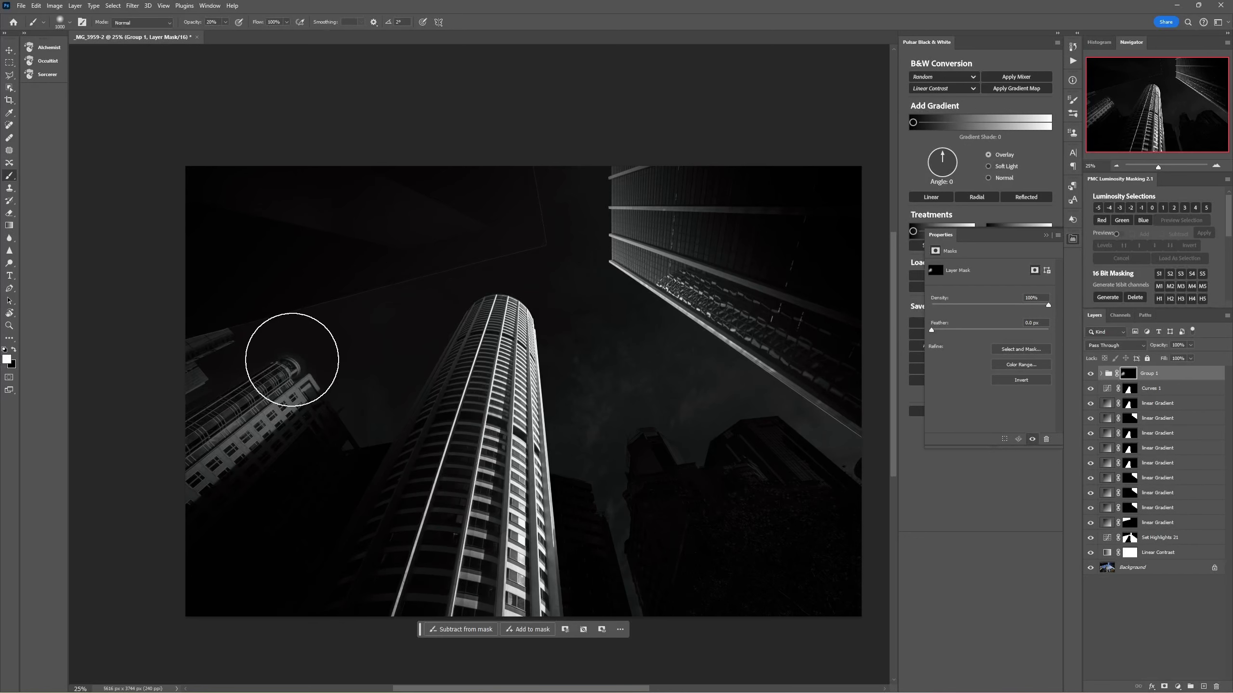
mouse_move(634, 478)
mouse_down()
mouse_move(710, 545)
mouse_move(749, 618)
mouse_move(744, 478)
mouse_move(864, 465)
mouse_move(766, 467)
mouse_move(776, 452)
mouse_move(860, 536)
mouse_move(699, 539)
mouse_up()
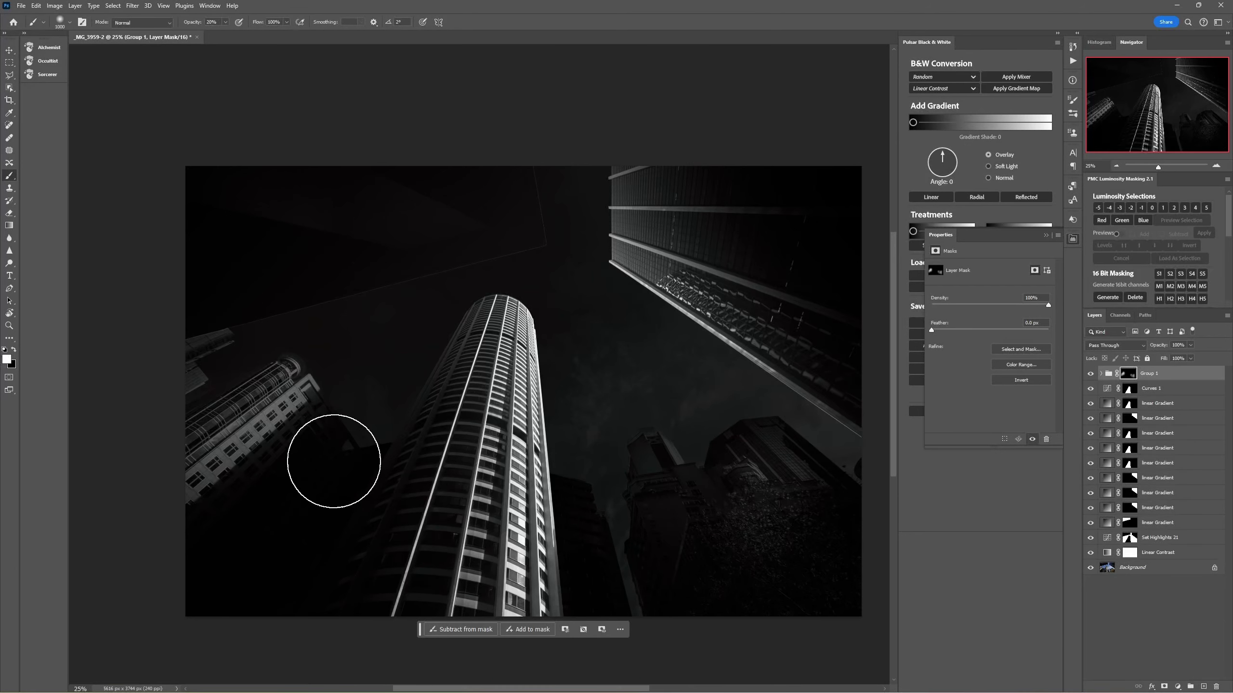
key(ctrl+minus)
key(ctrl+minus)
key(ctrl+minus)
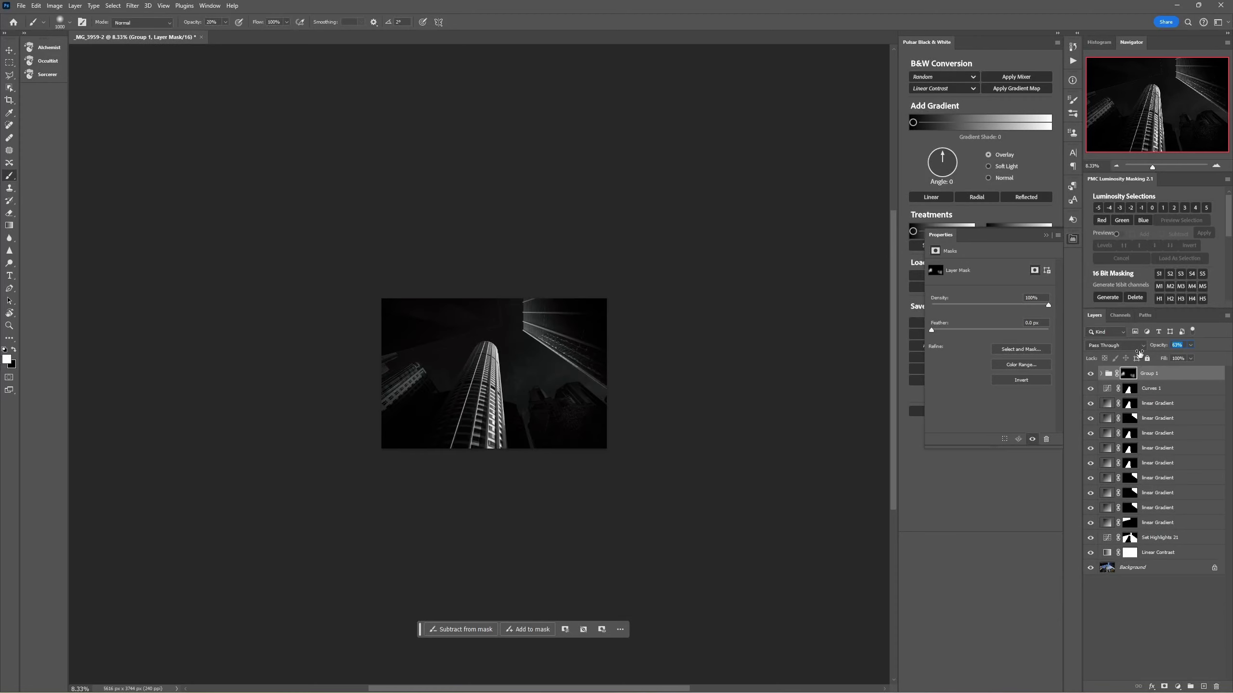
- Compare the photo with Group 1 hidden and shown, checking its effect on the background buildings at several magnifications
click(1090, 374)
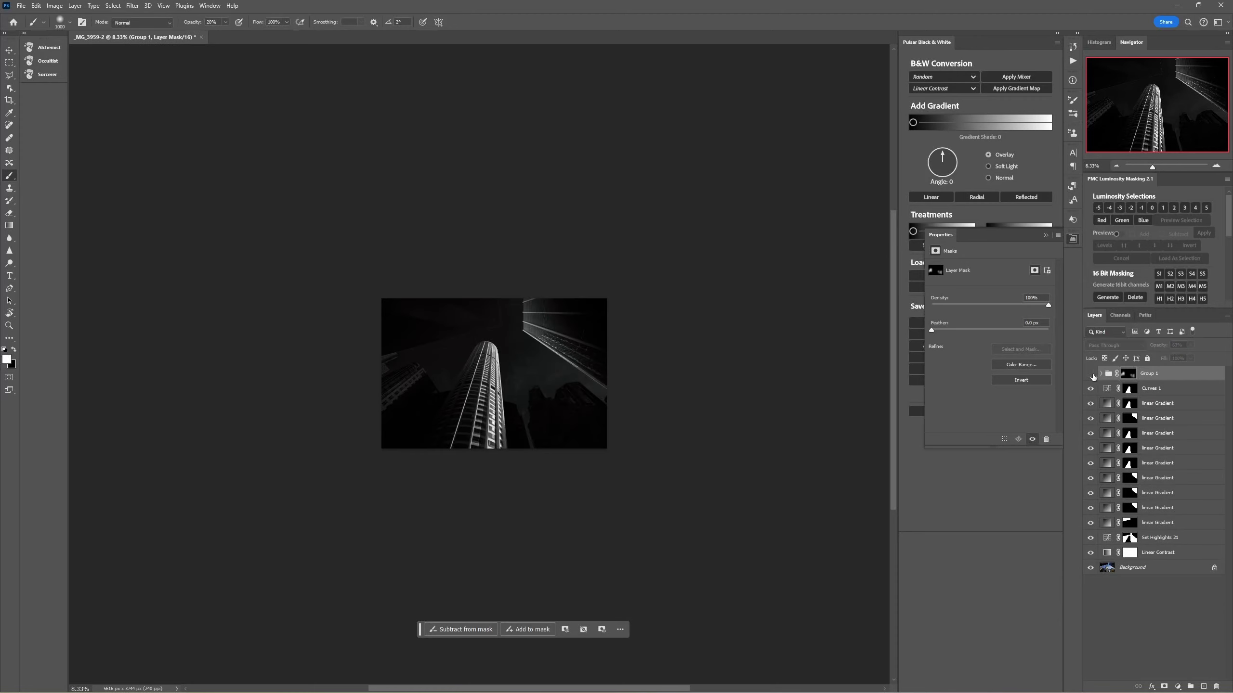
click(1090, 374)
click(1090, 374)
click(1091, 374)
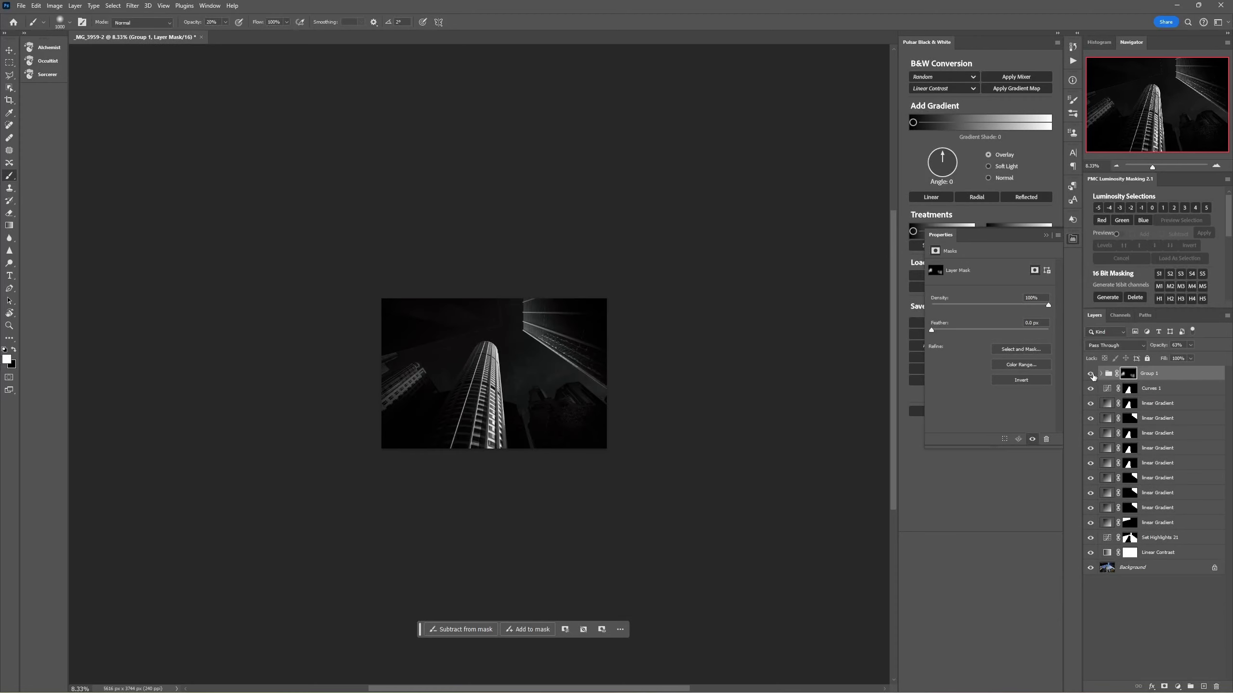
click(1217, 167)
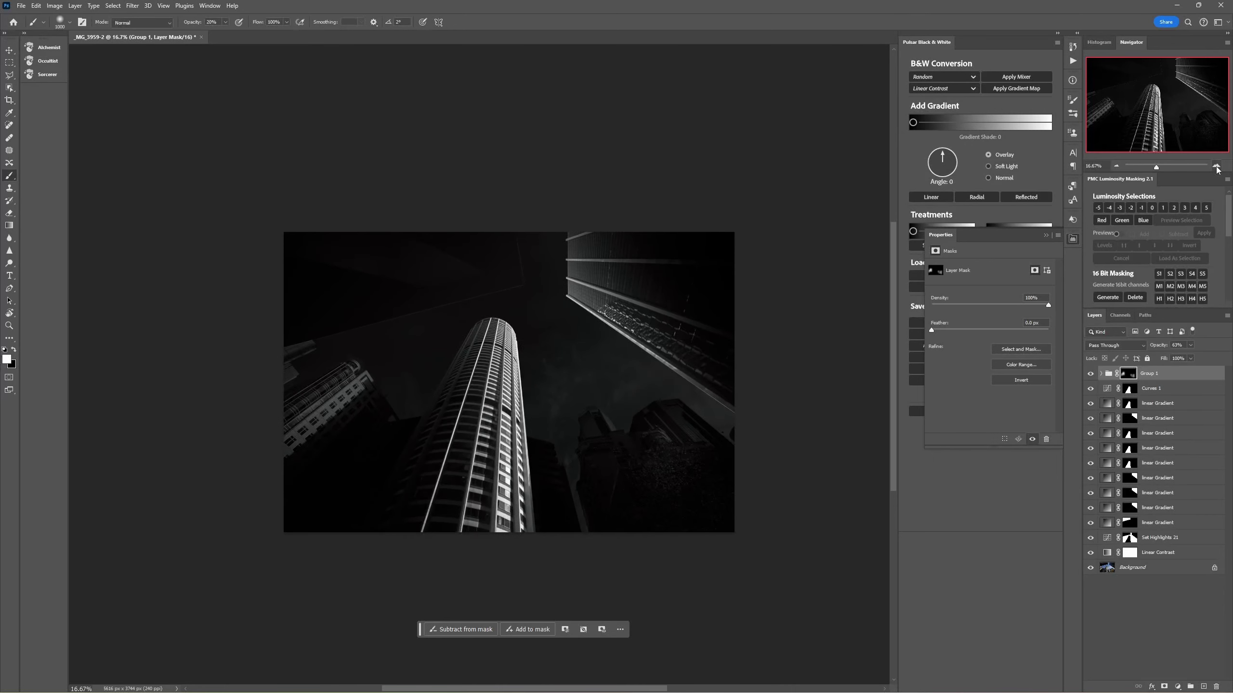
click(1093, 374)
click(1092, 374)
click(1216, 167)
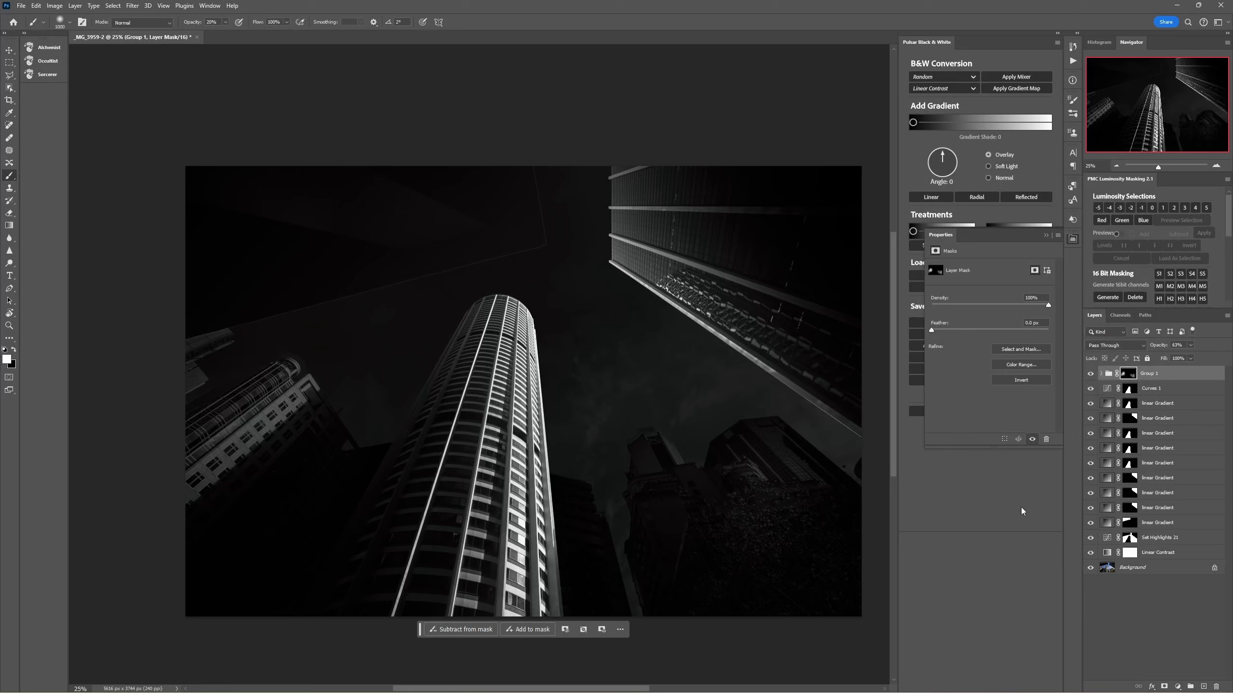
- Deselect the active layer, load the saved Sky selection and set the gradient shade to 255
click(1119, 604)
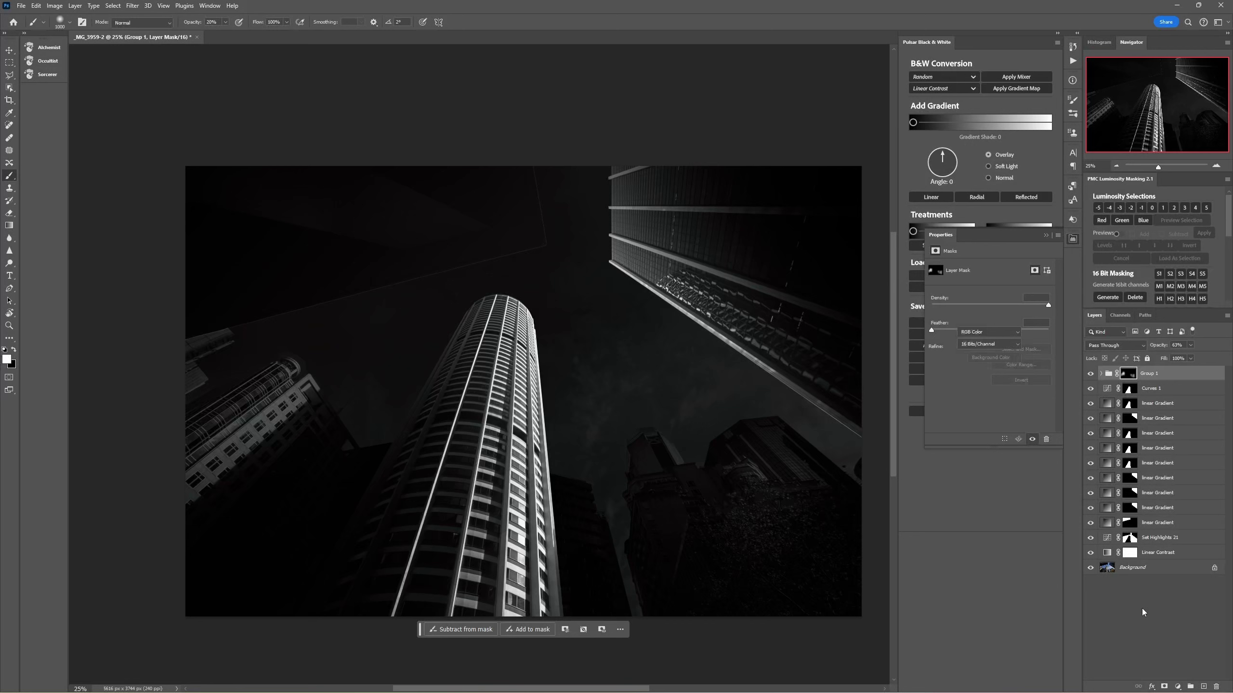
click(1073, 239)
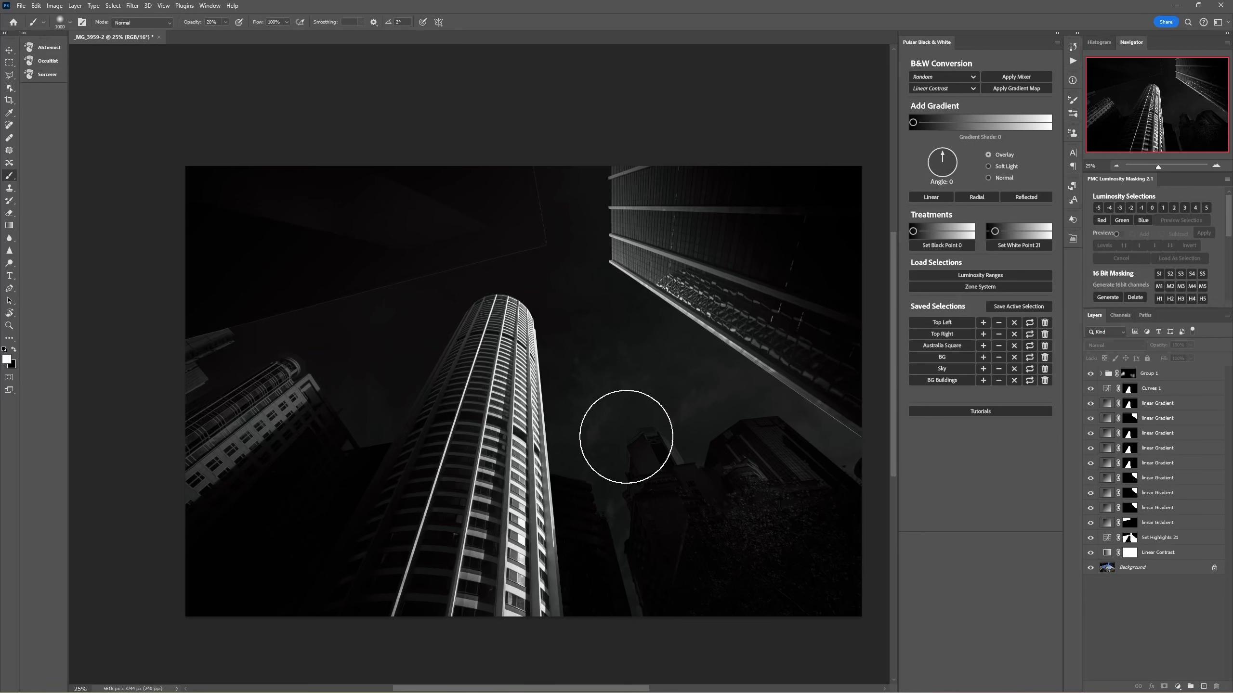
click(949, 370)
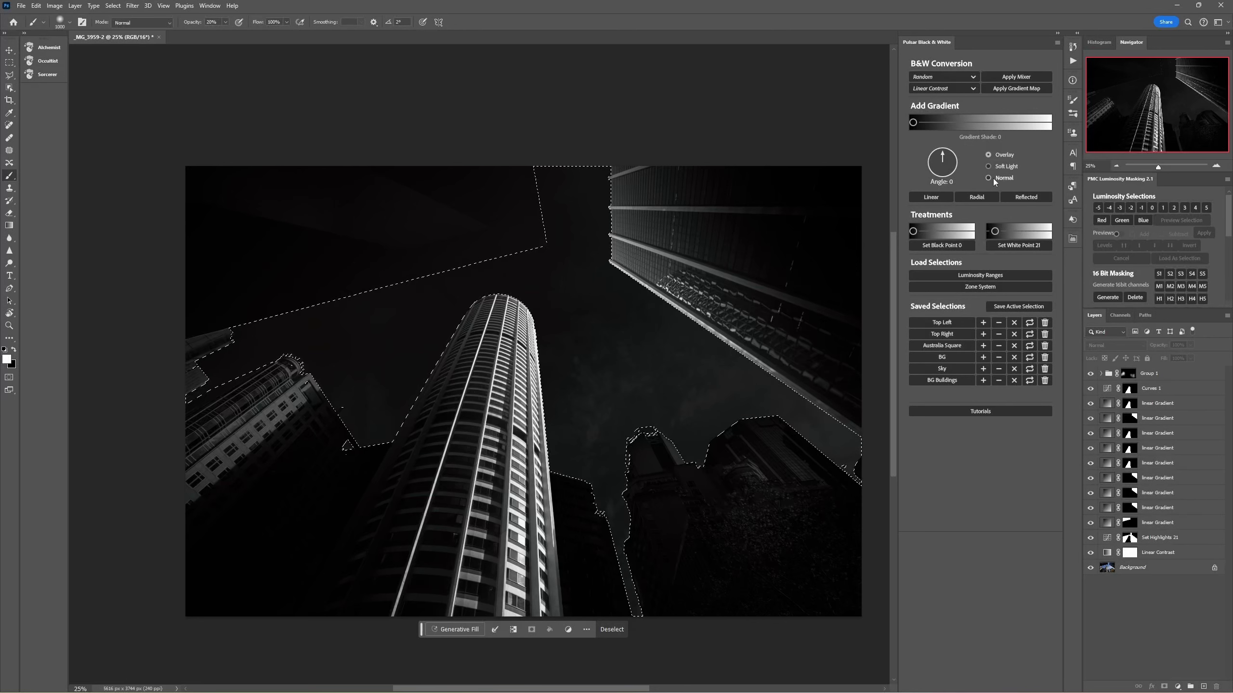
drag(913, 124, 1049, 125)
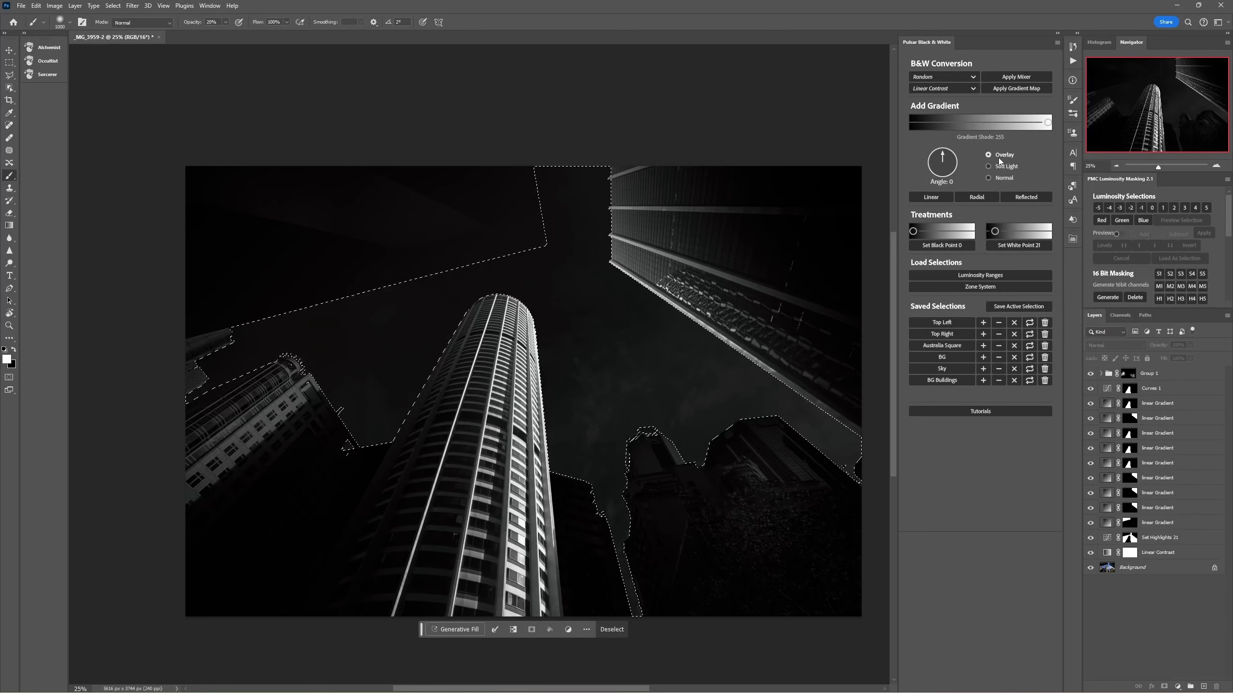
- Try a radial gradient in Overlay mode on the selected sky, compare it hidden and shown, and delete its layer
click(982, 196)
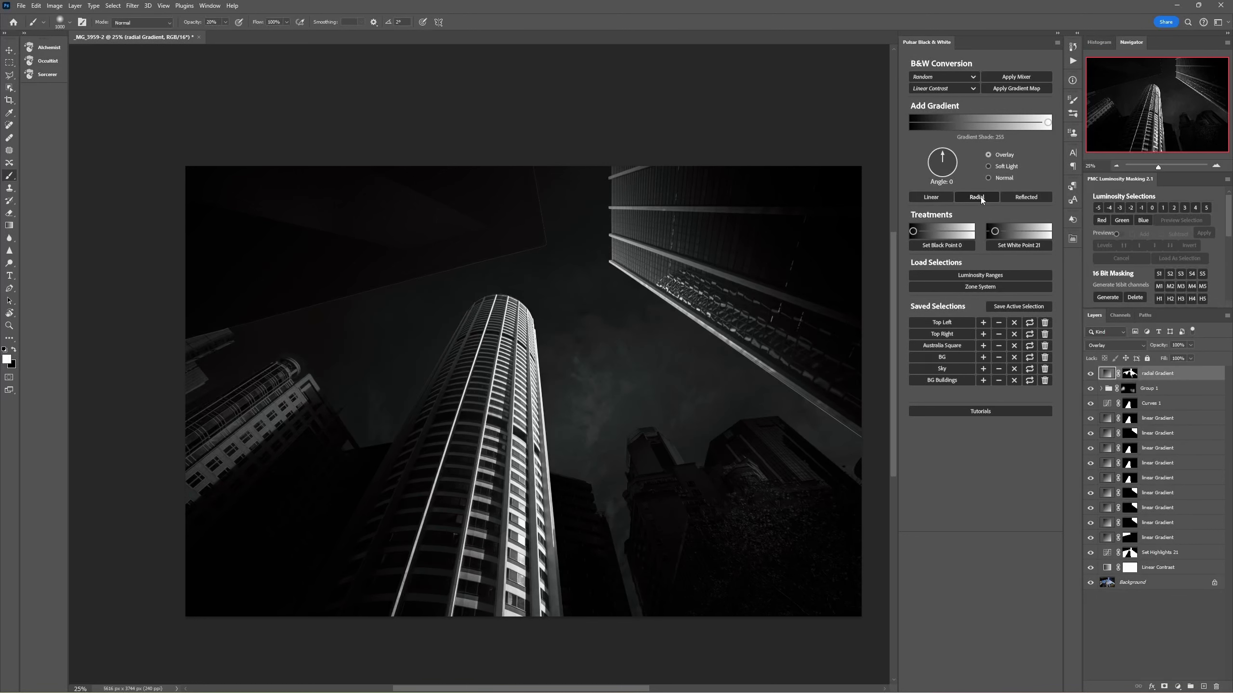
click(1092, 377)
click(1092, 377)
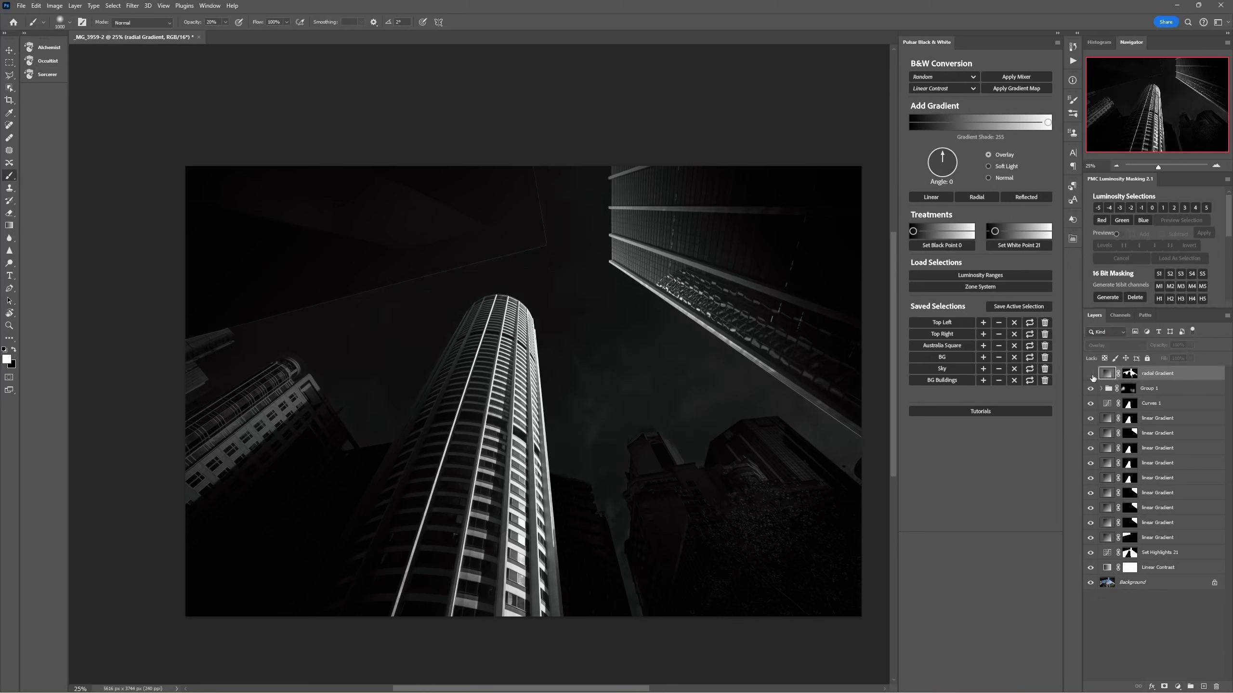
click(1092, 377)
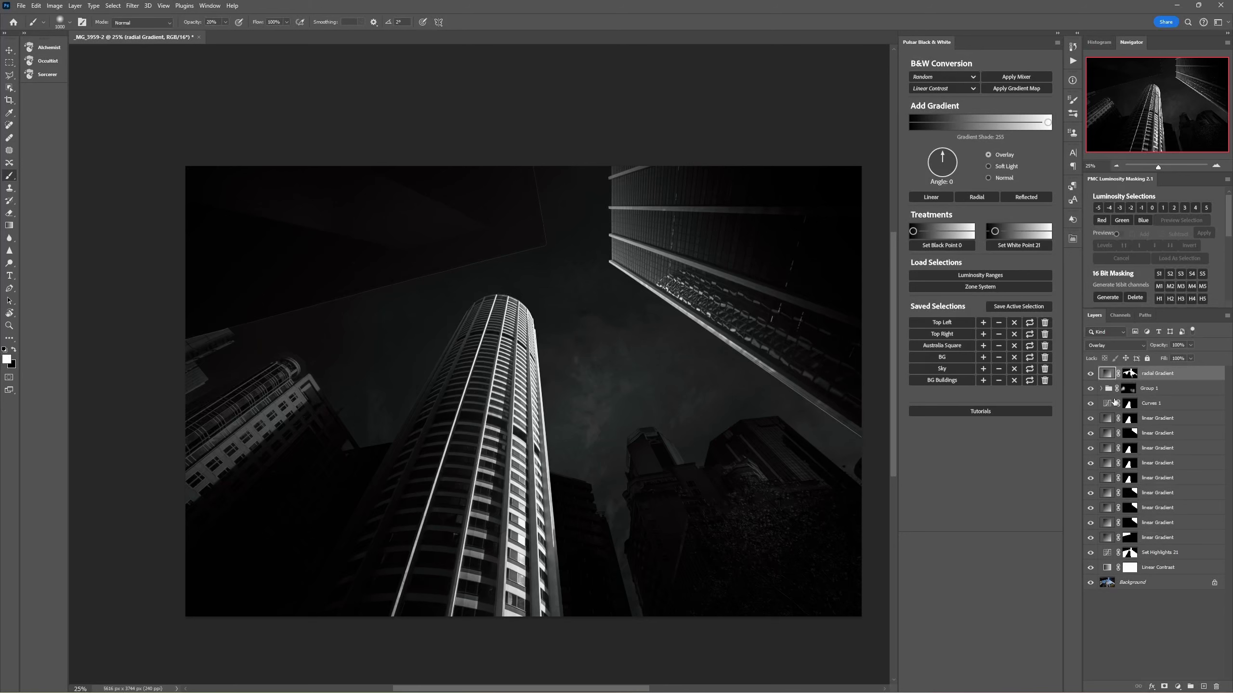
drag(1106, 379, 1216, 687)
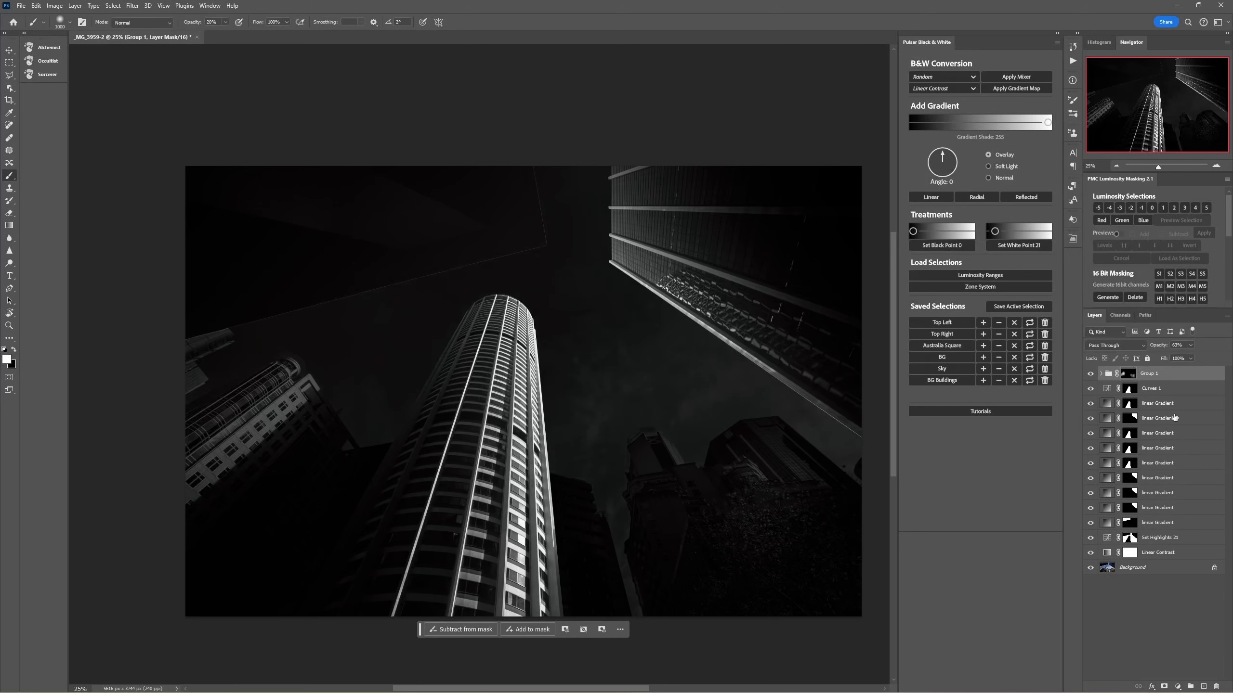
- Reload the saved sky selection and add a radial gradient in Normal mode to it
click(1000, 180)
click(952, 358)
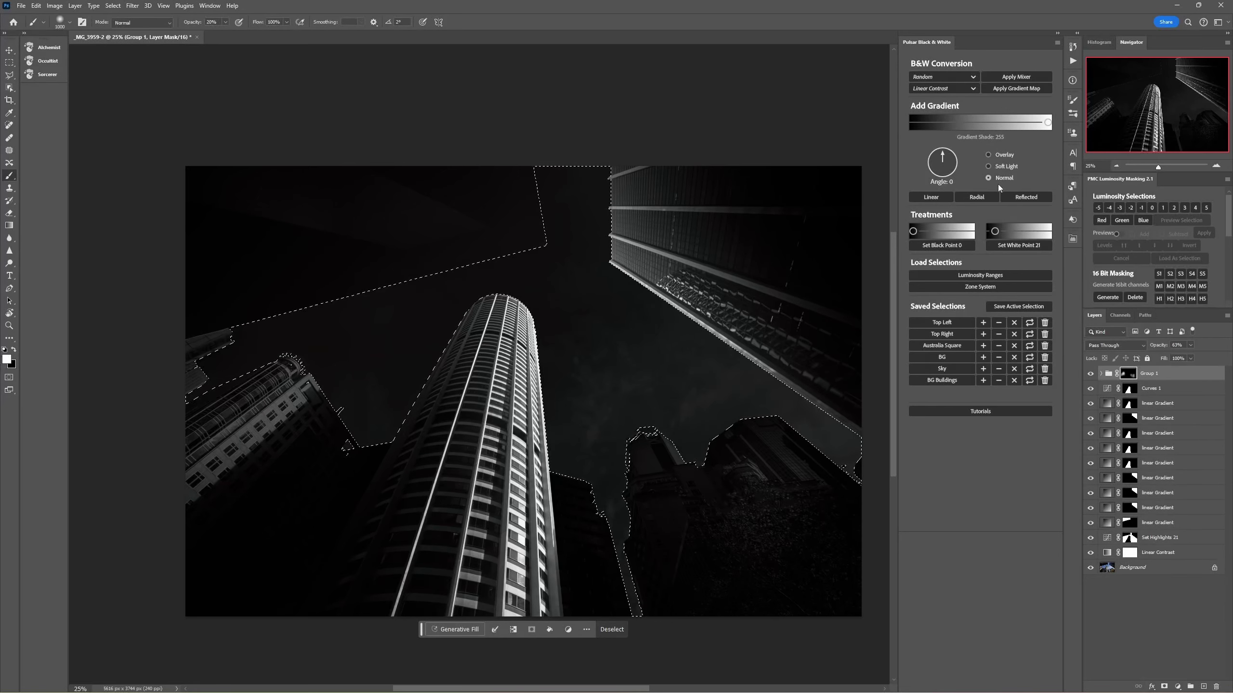
click(976, 197)
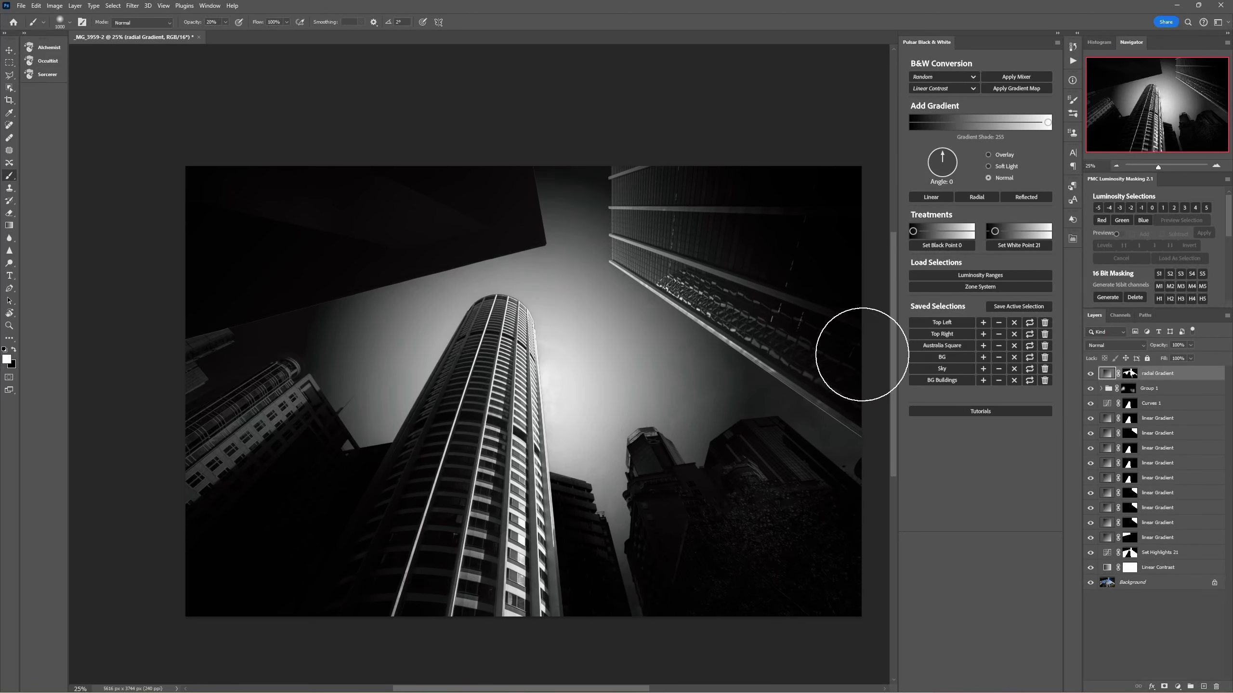
- Centre the radial gradient behind the dark building to the right of the tower and enlarge its radius past the tower to the upper-left building
click(9, 225)
mouse_move(541, 394)
mouse_down()
mouse_move(679, 429)
mouse_move(699, 501)
mouse_move(680, 516)
mouse_move(690, 501)
mouse_move(729, 509)
mouse_move(718, 490)
mouse_move(725, 499)
mouse_up()
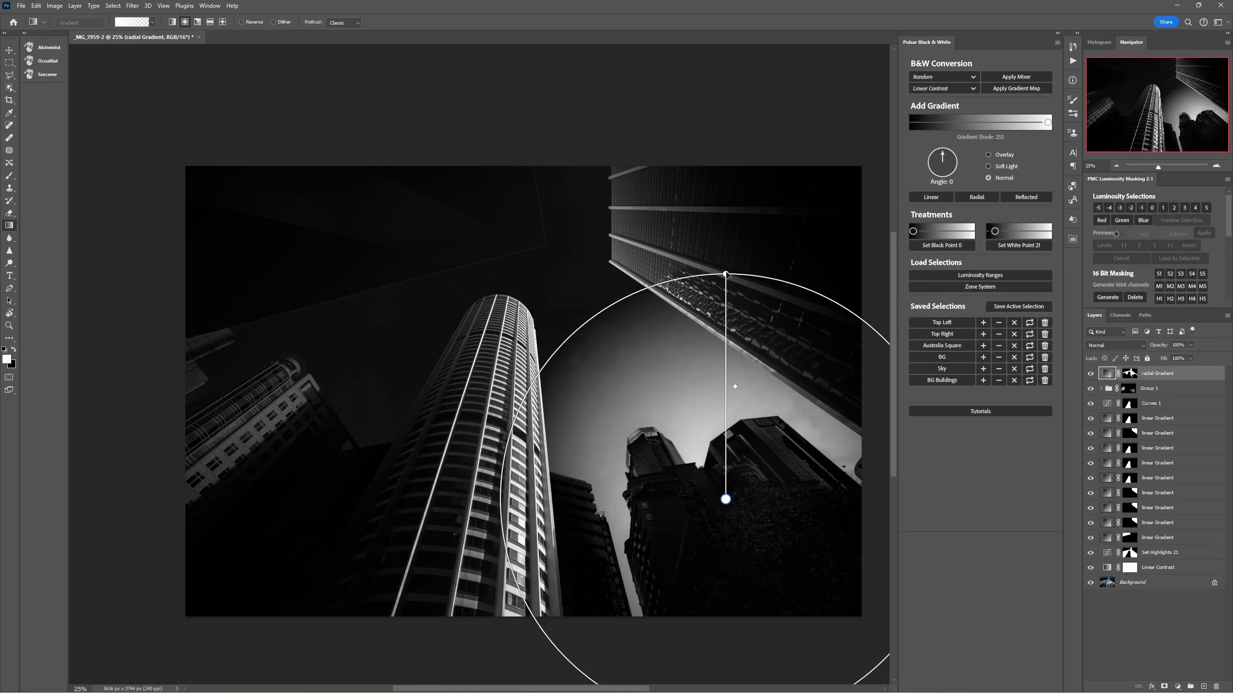
mouse_move(726, 275)
mouse_down()
mouse_move(695, 248)
mouse_move(716, 287)
mouse_move(701, 311)
mouse_move(638, 237)
mouse_move(663, 215)
mouse_move(475, 99)
mouse_move(487, 116)
mouse_move(361, 198)
mouse_move(418, 237)
mouse_up()
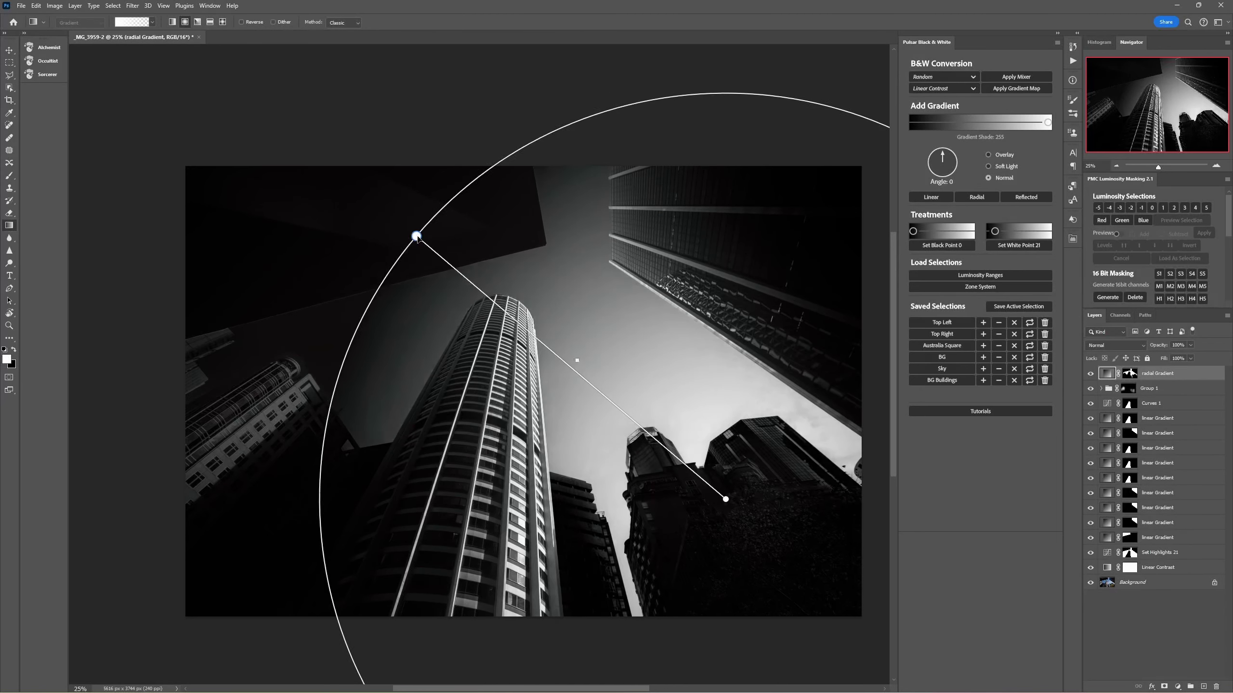
click(1117, 167)
drag(609, 428, 561, 440)
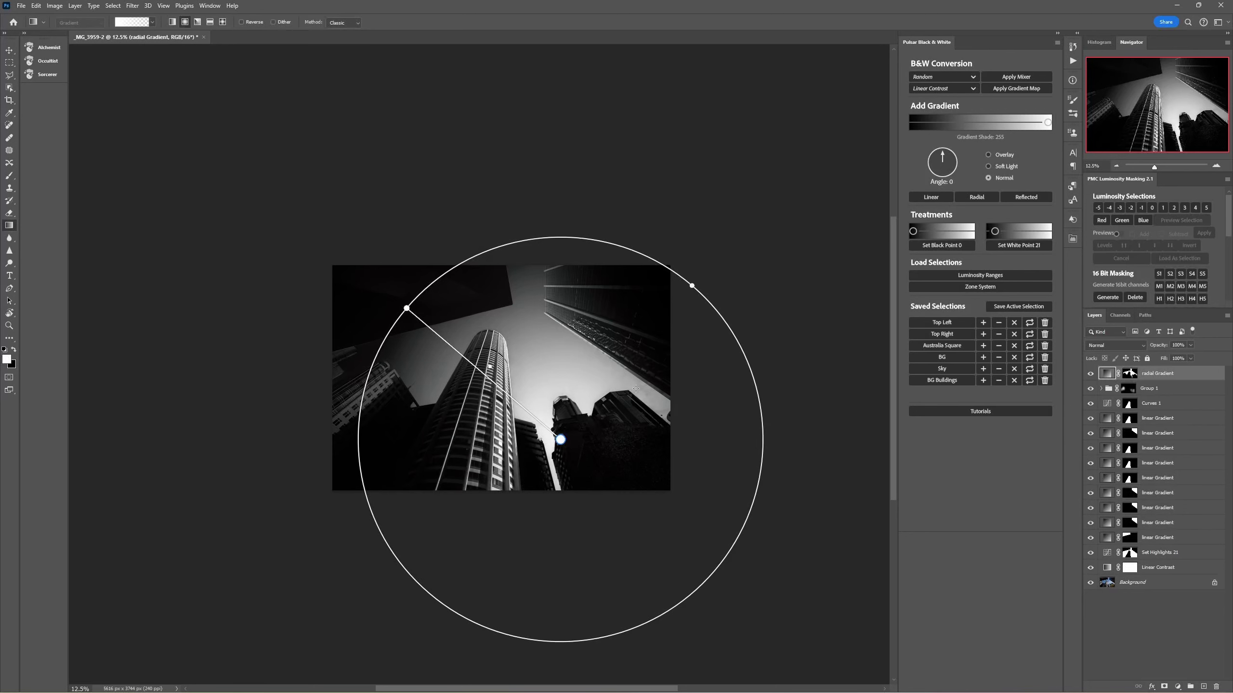
key(m)
click(1216, 165)
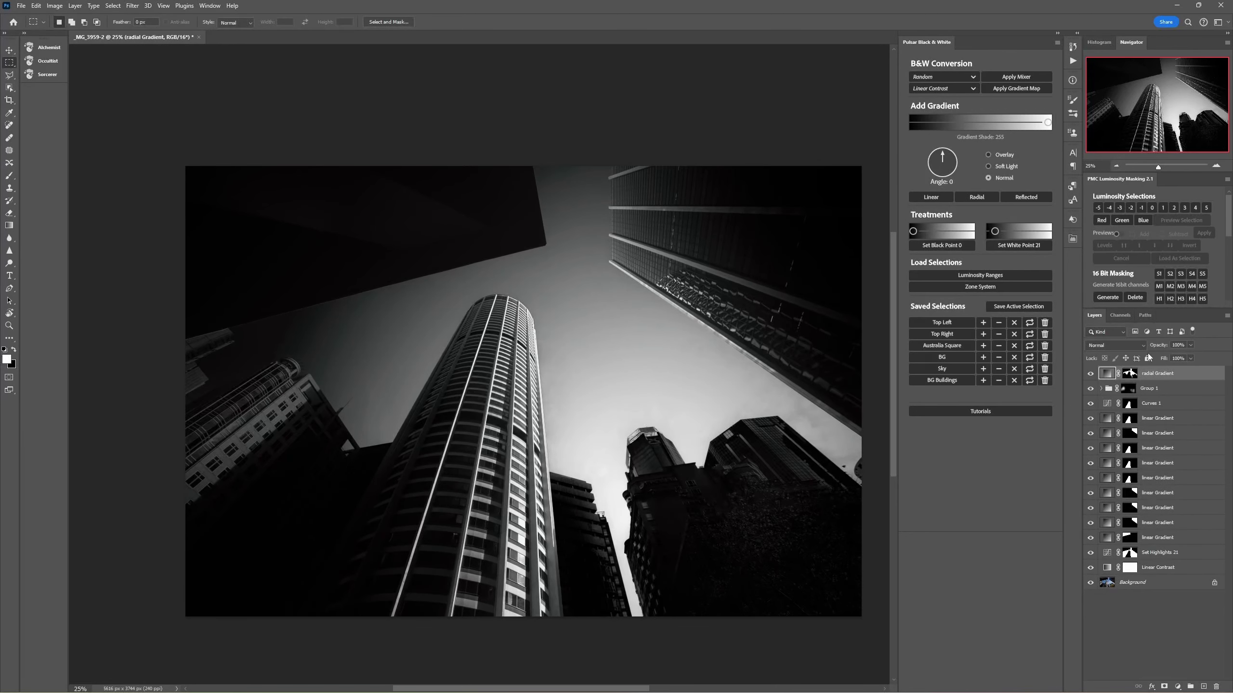
- Set the radial gradient layer to 99% opacity in Normal blend mode and compare the sky with it hidden and shown
mouse_move(1164, 350)
mouse_down()
mouse_move(1134, 349)
mouse_move(1159, 351)
mouse_up()
click(1133, 346)
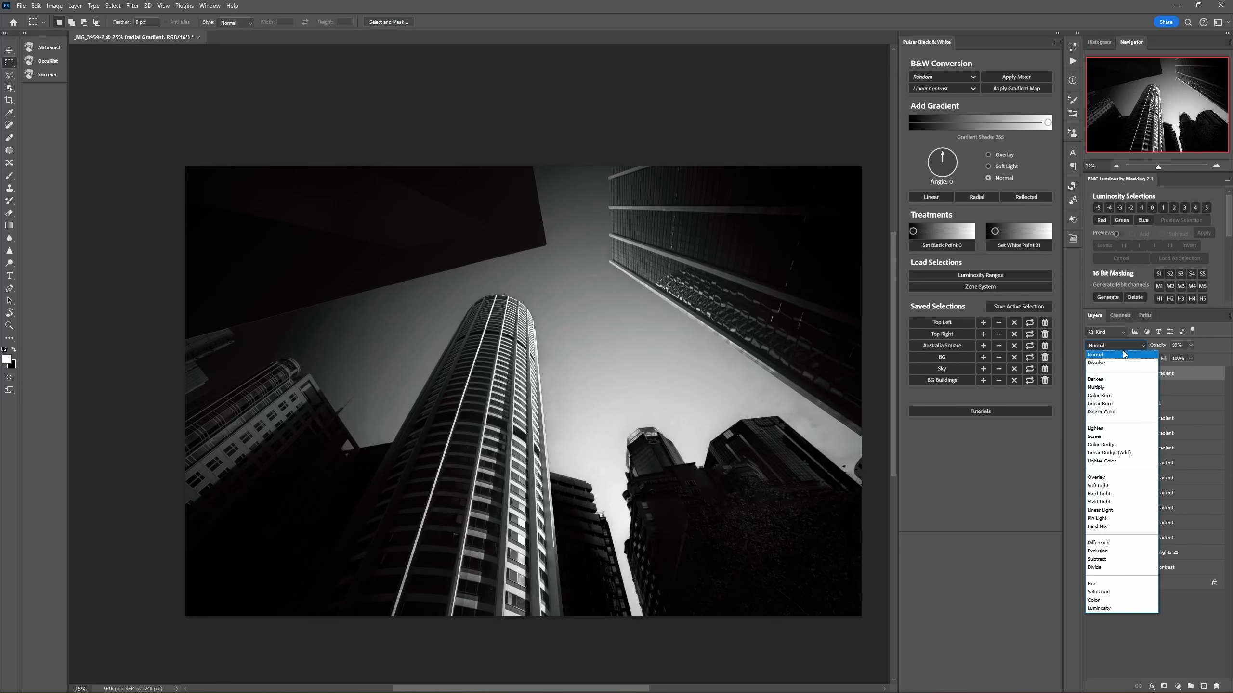
click(1123, 355)
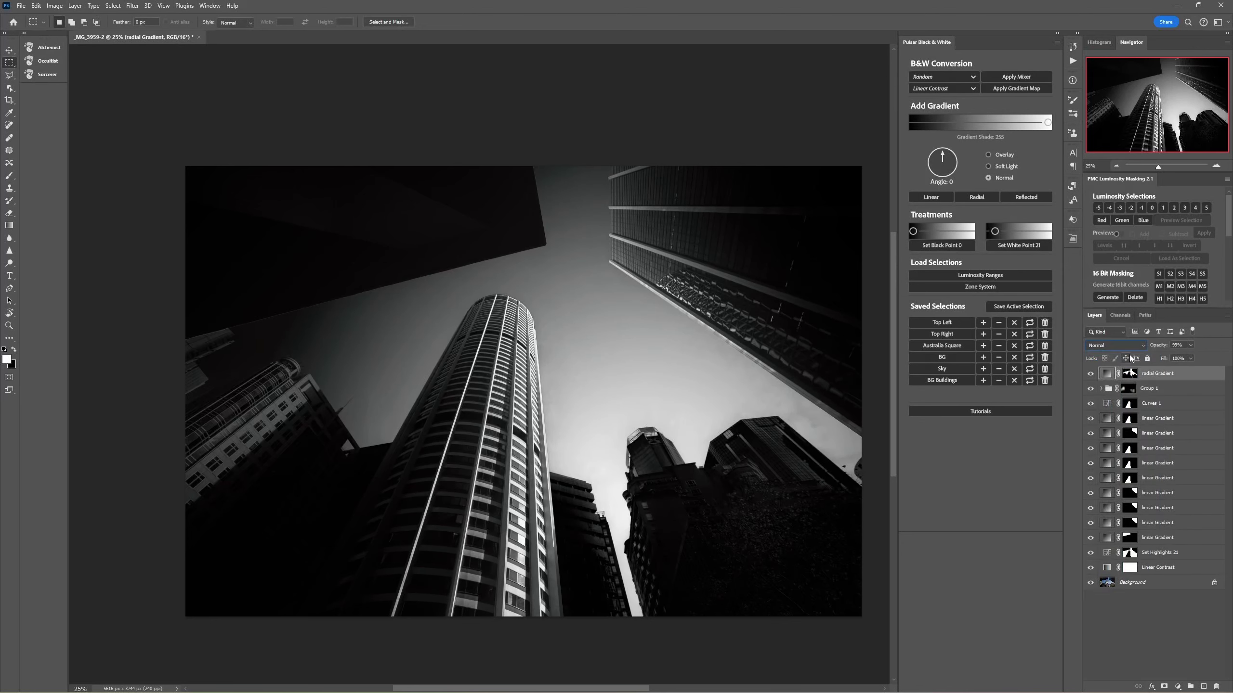
click(1091, 374)
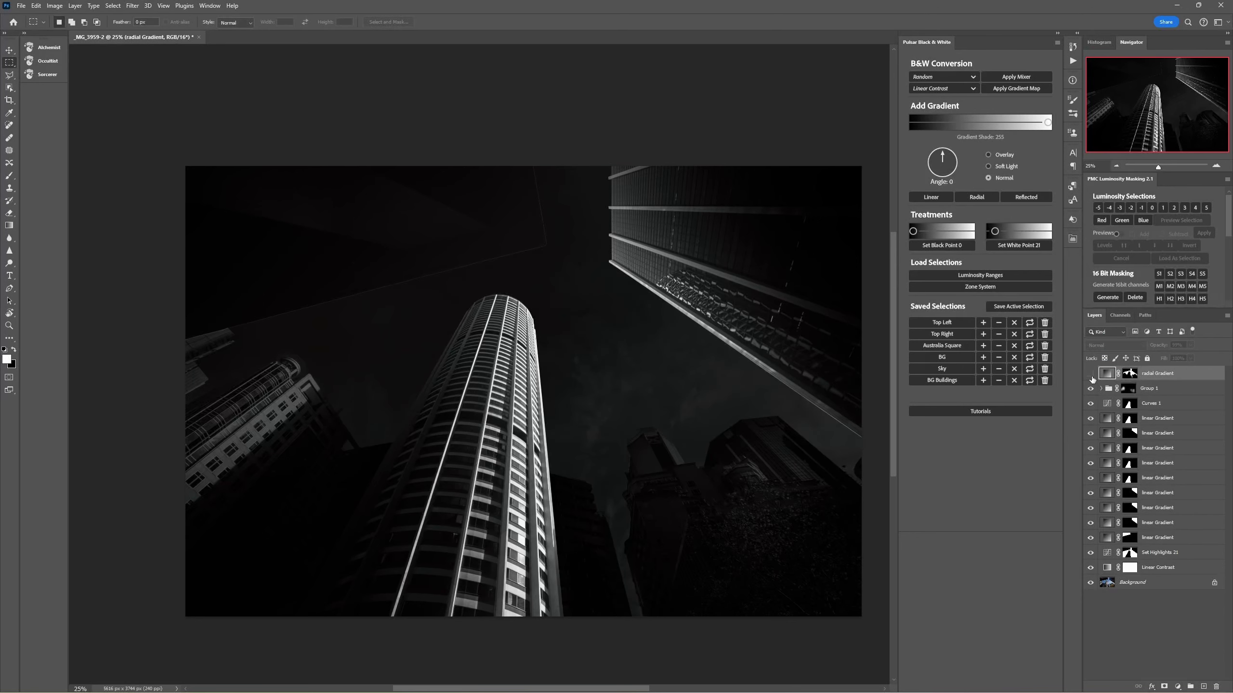
click(1091, 374)
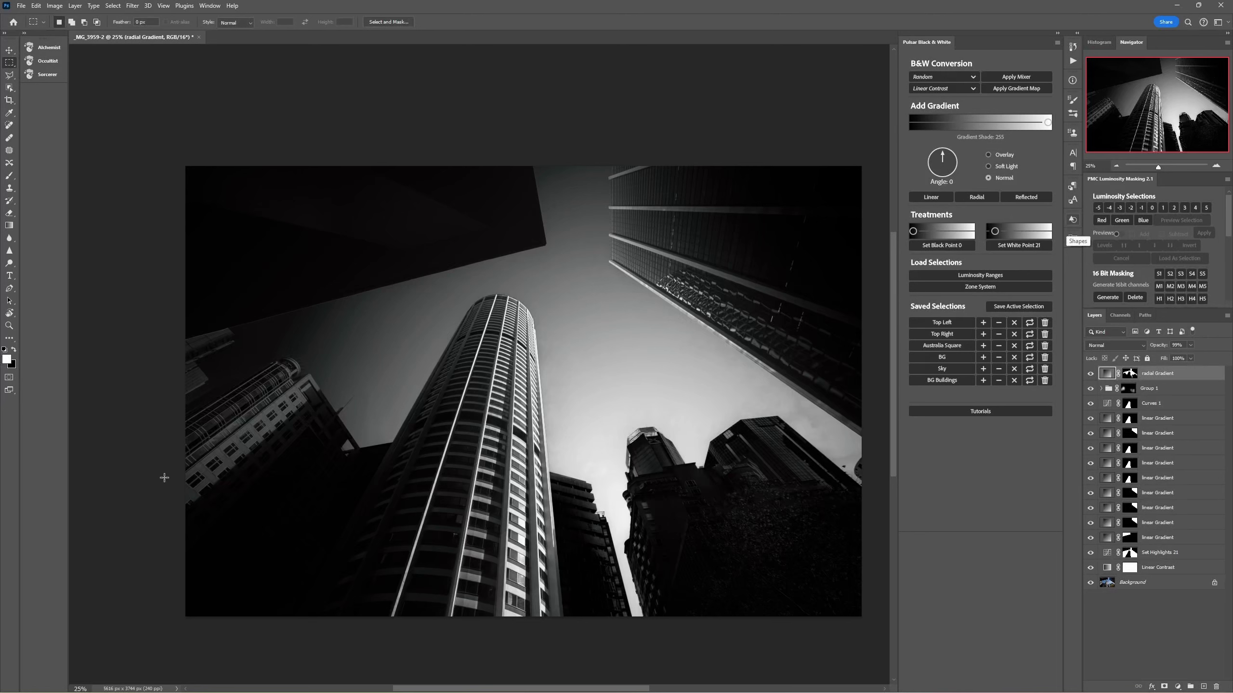
- Compare the background buildings with Group 1 hidden and shown, and expand the group to reveal its contents
click(1090, 388)
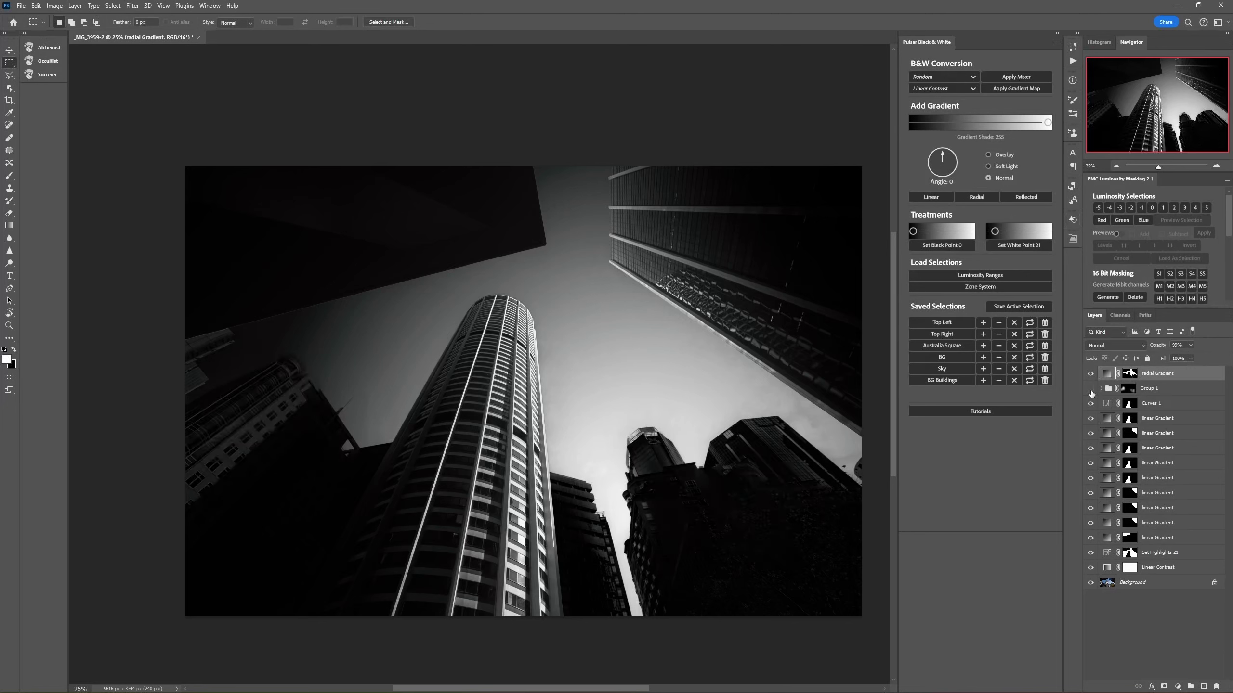
click(1090, 389)
click(1091, 389)
click(1090, 389)
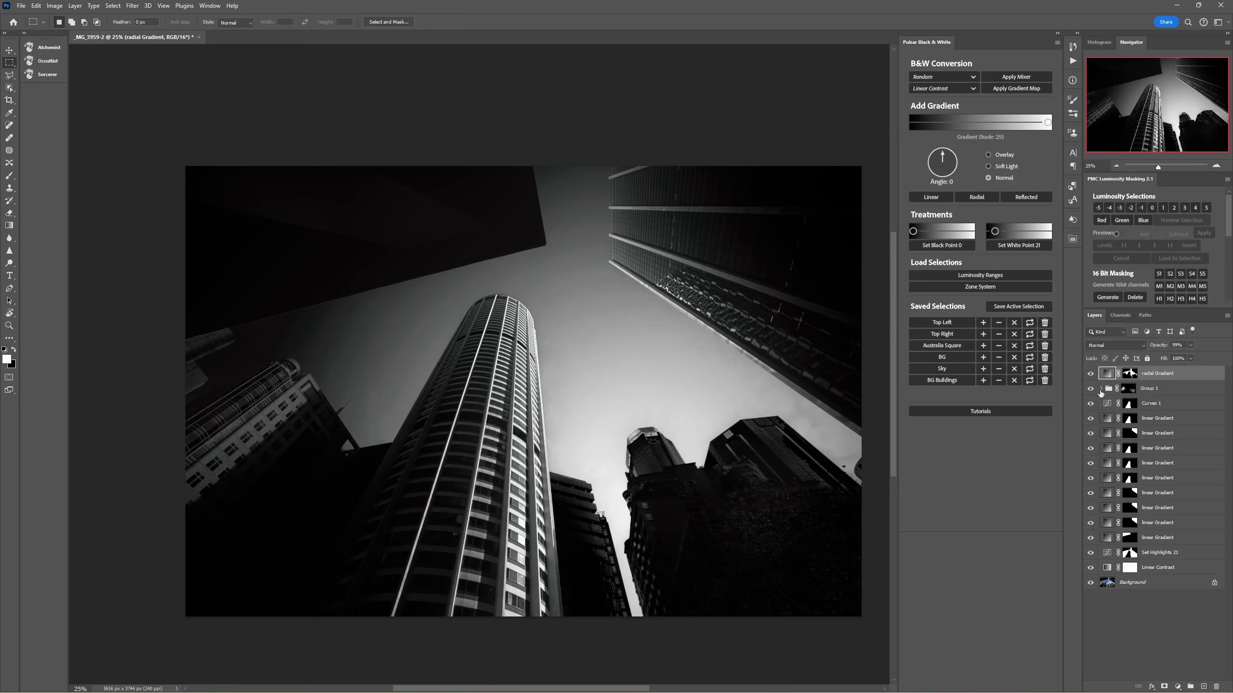
click(1101, 389)
click(1090, 389)
click(1090, 389)
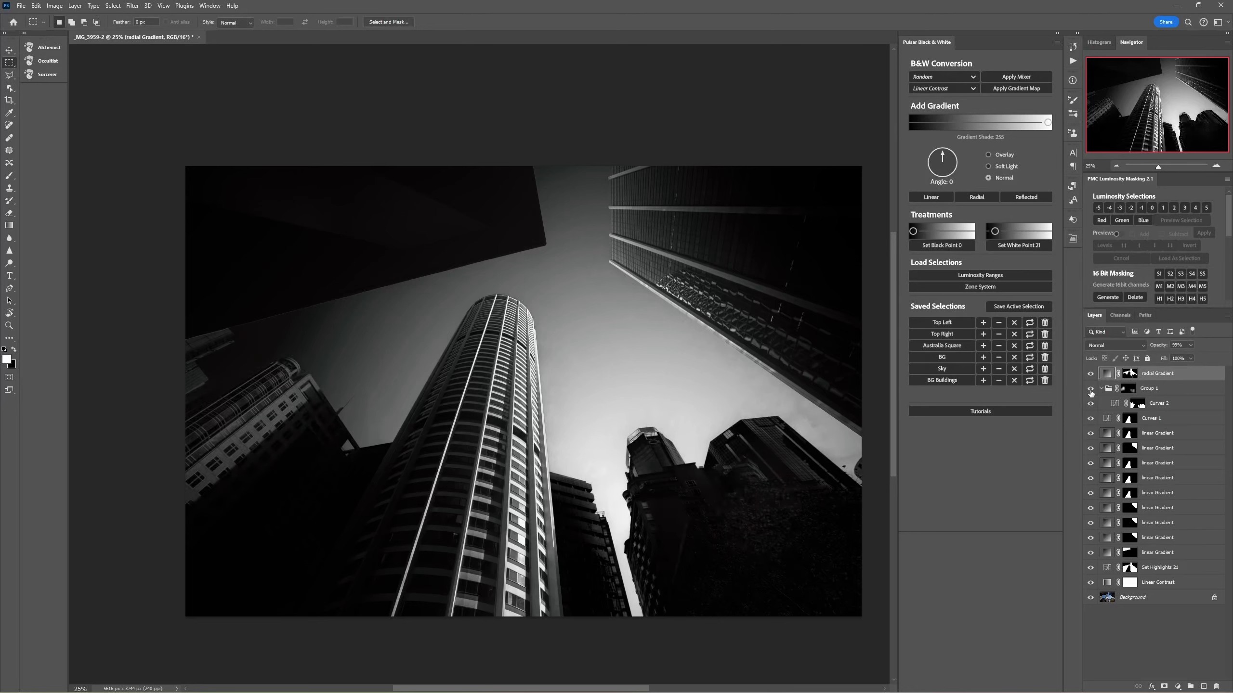
- Steepen the Curves 2 curve with its white point at an input of about 58, check Group 1's effect and collapse the group
click(1118, 406)
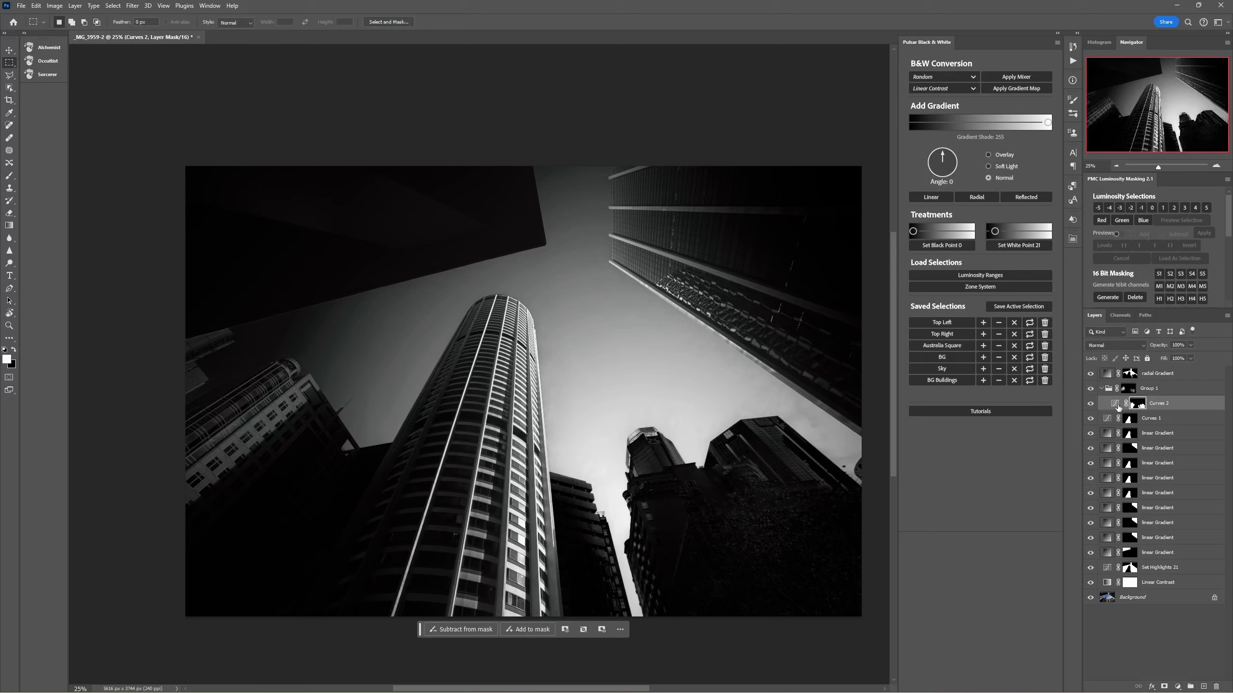
double_click(1118, 406)
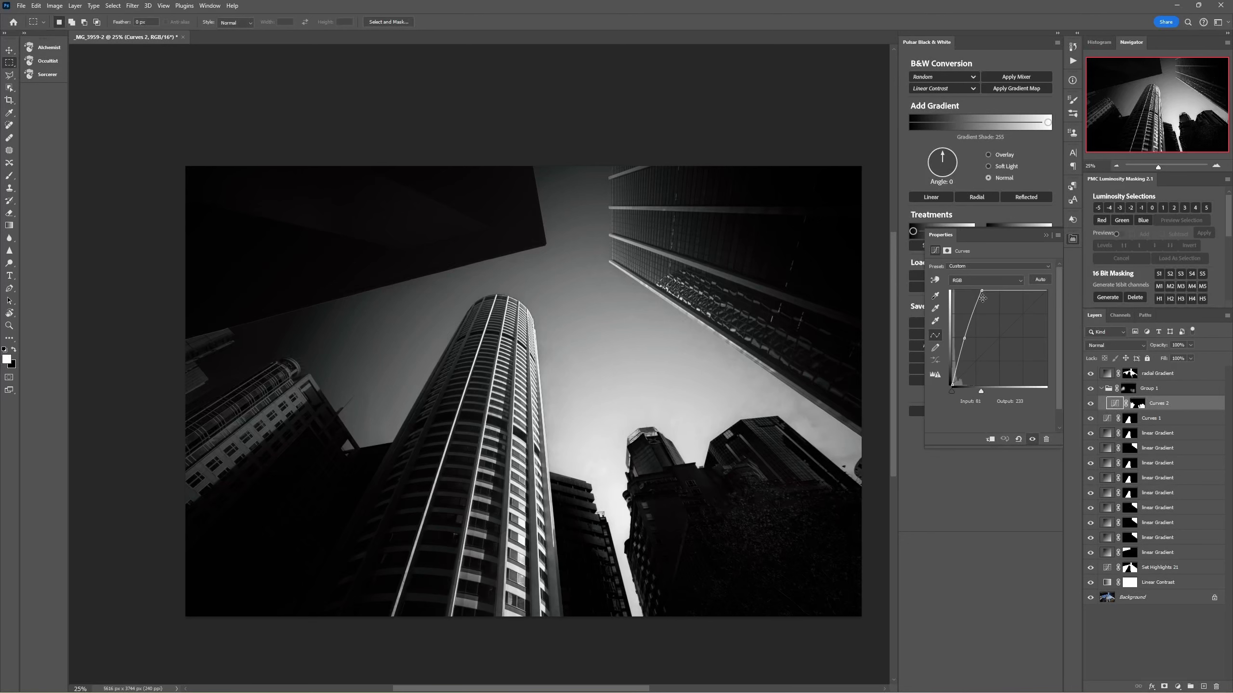
drag(982, 298, 963, 363)
drag(988, 313, 982, 312)
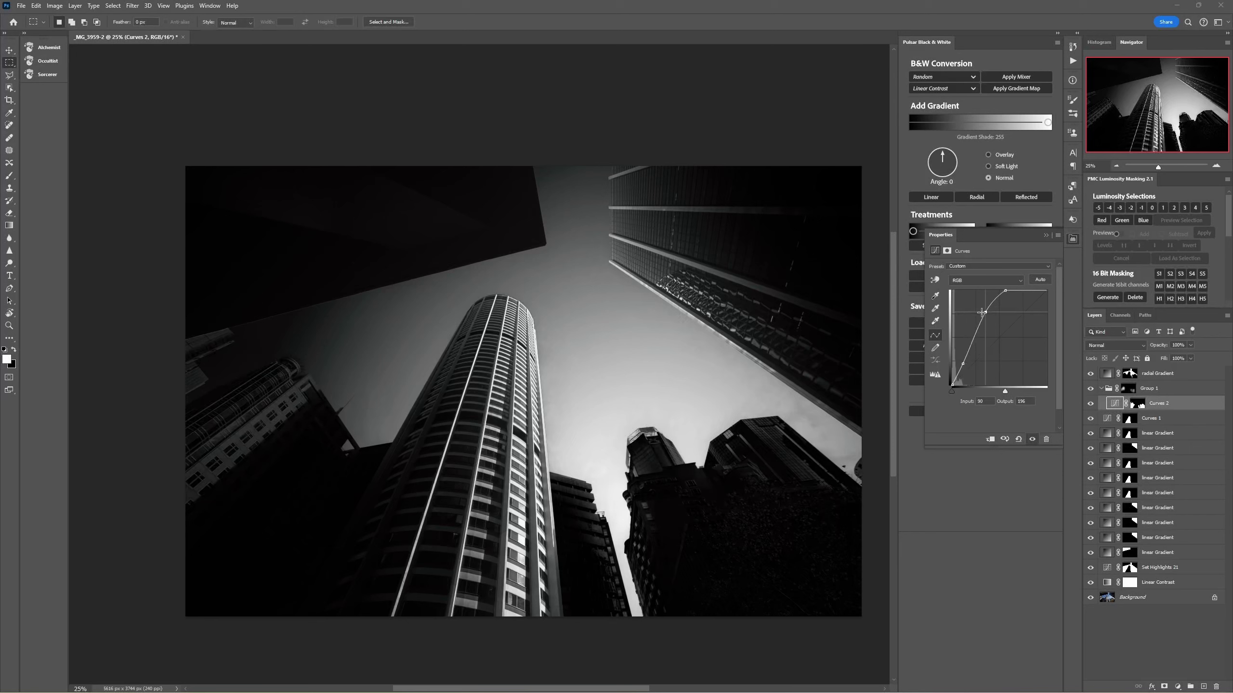
drag(963, 364, 960, 364)
mouse_move(980, 312)
mouse_down()
mouse_move(967, 306)
mouse_move(992, 292)
mouse_move(975, 293)
mouse_up()
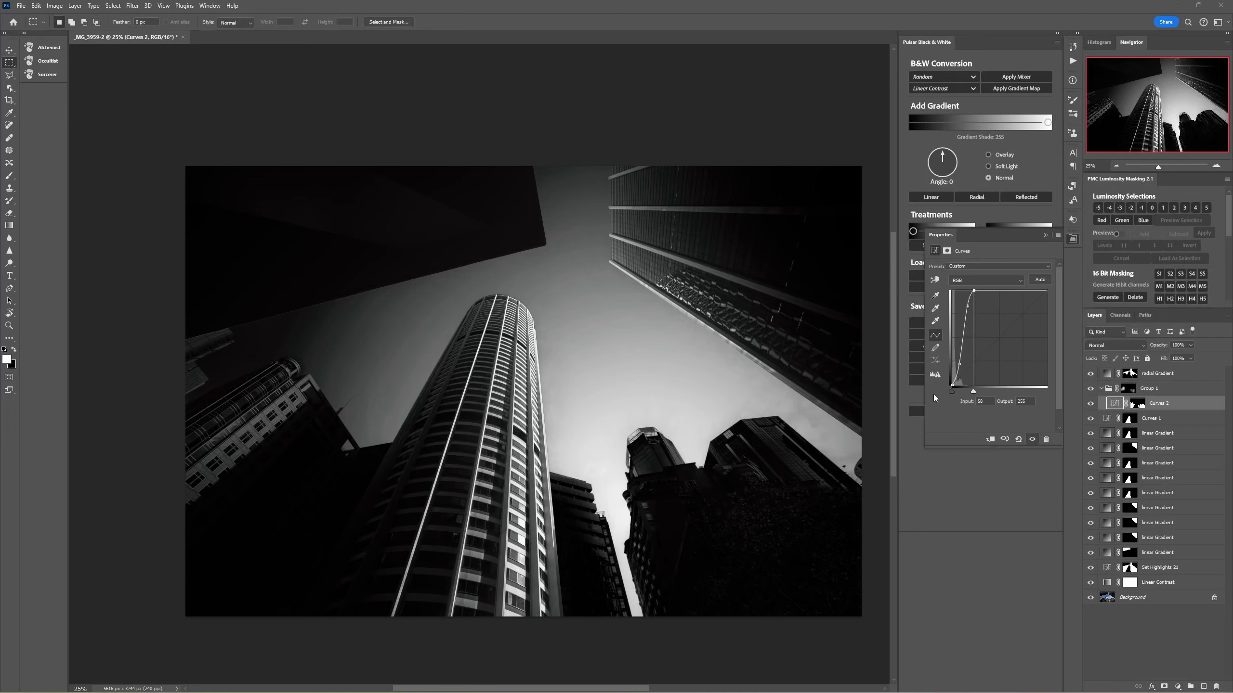
click(1092, 389)
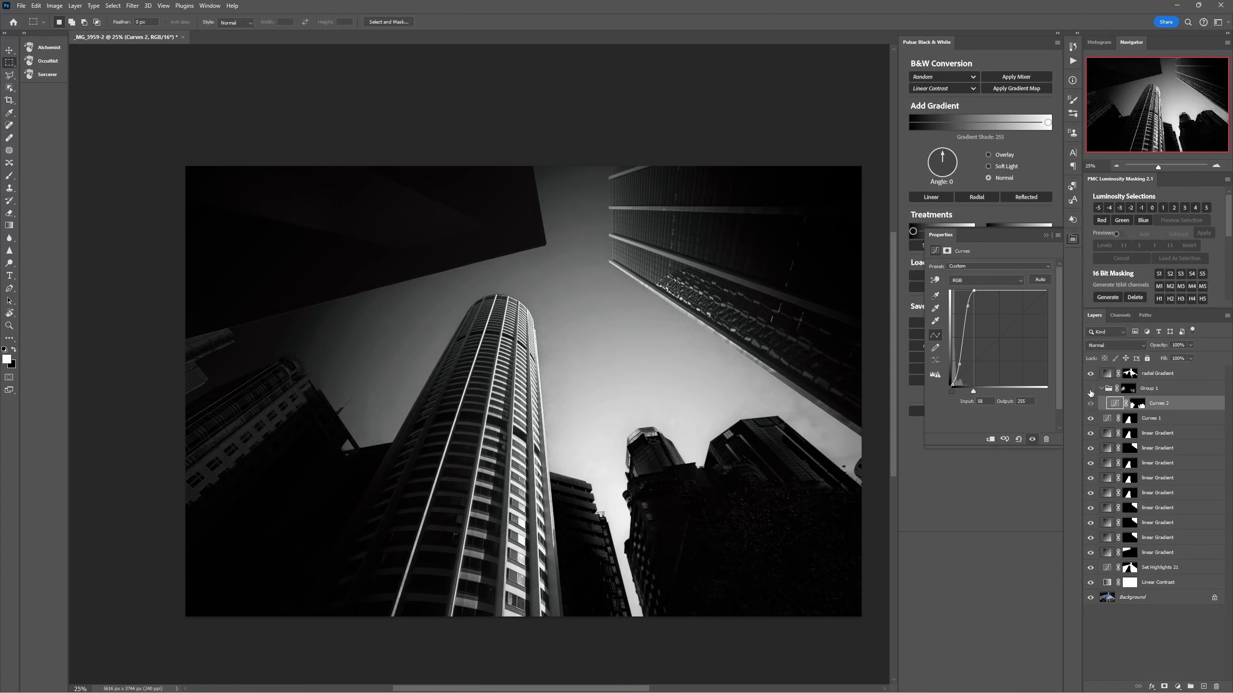
click(1092, 390)
click(1101, 389)
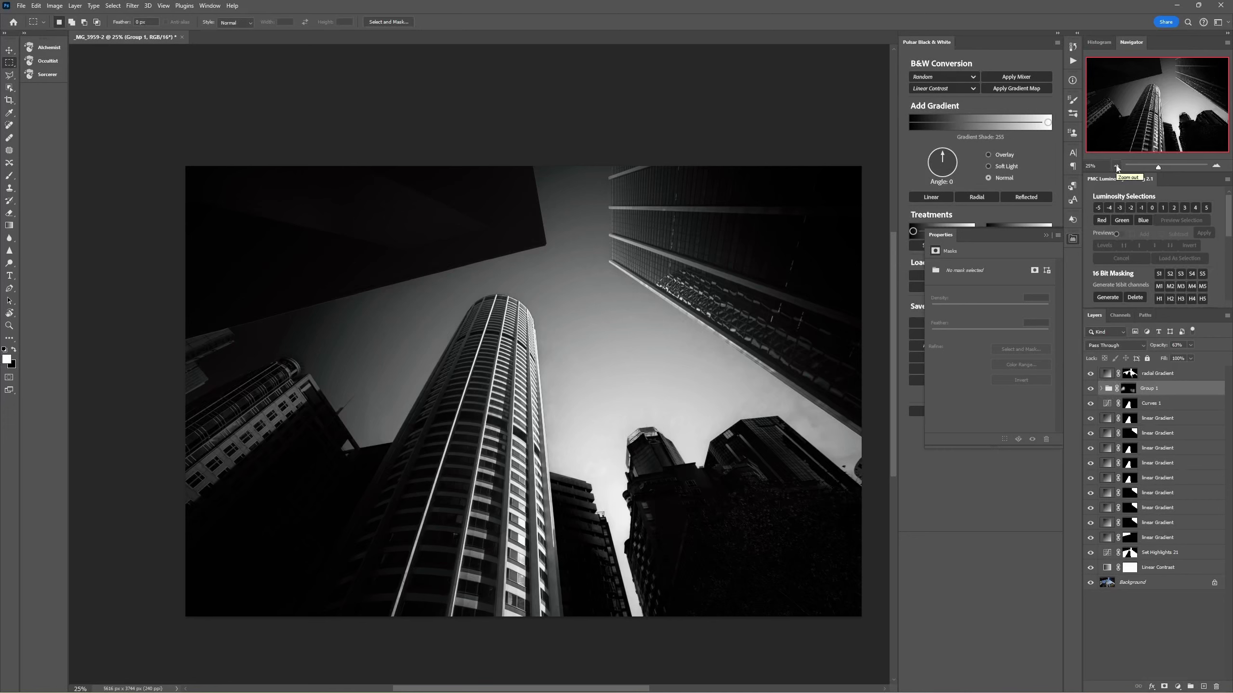
- Examine the edge between the dark upper-left building and the sky at 100% magnification
click(1219, 168)
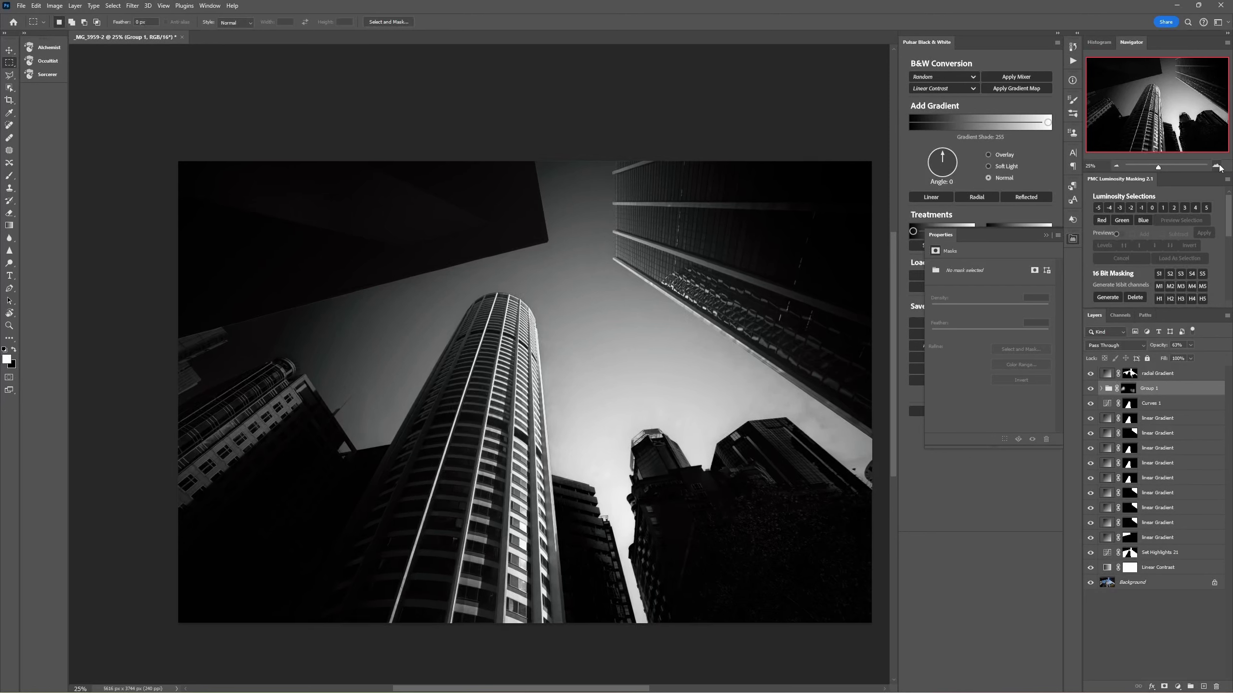
click(1117, 167)
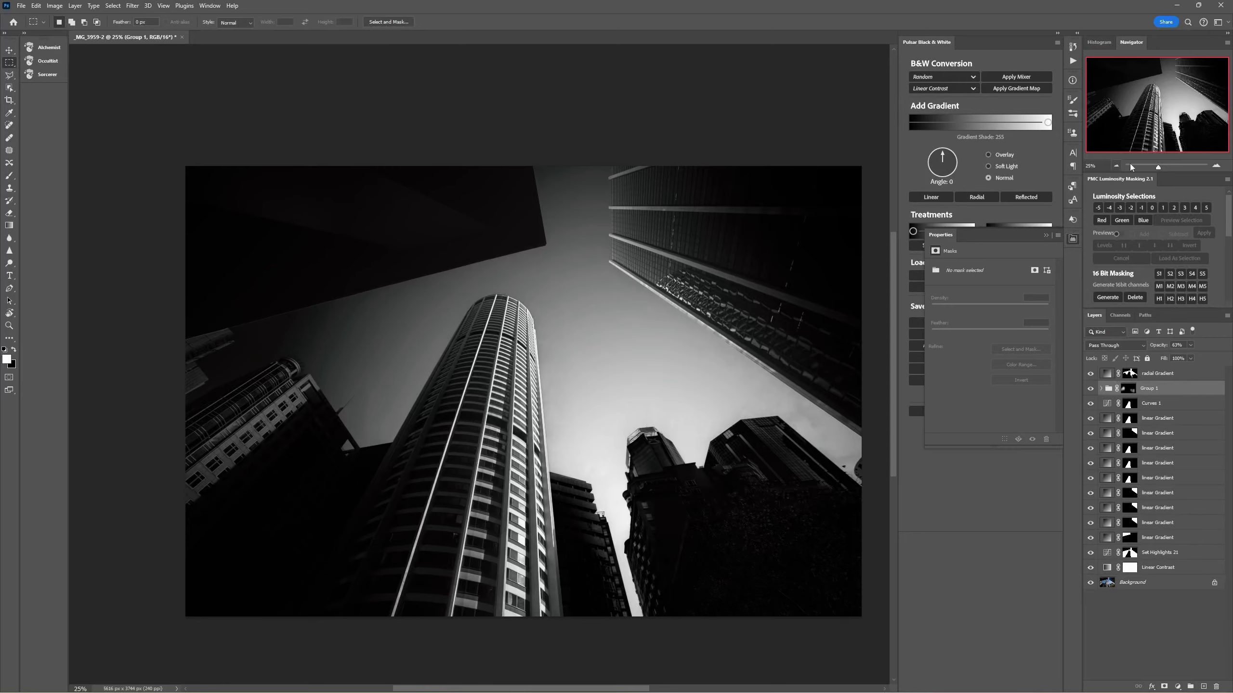
click(1218, 166)
click(1218, 166)
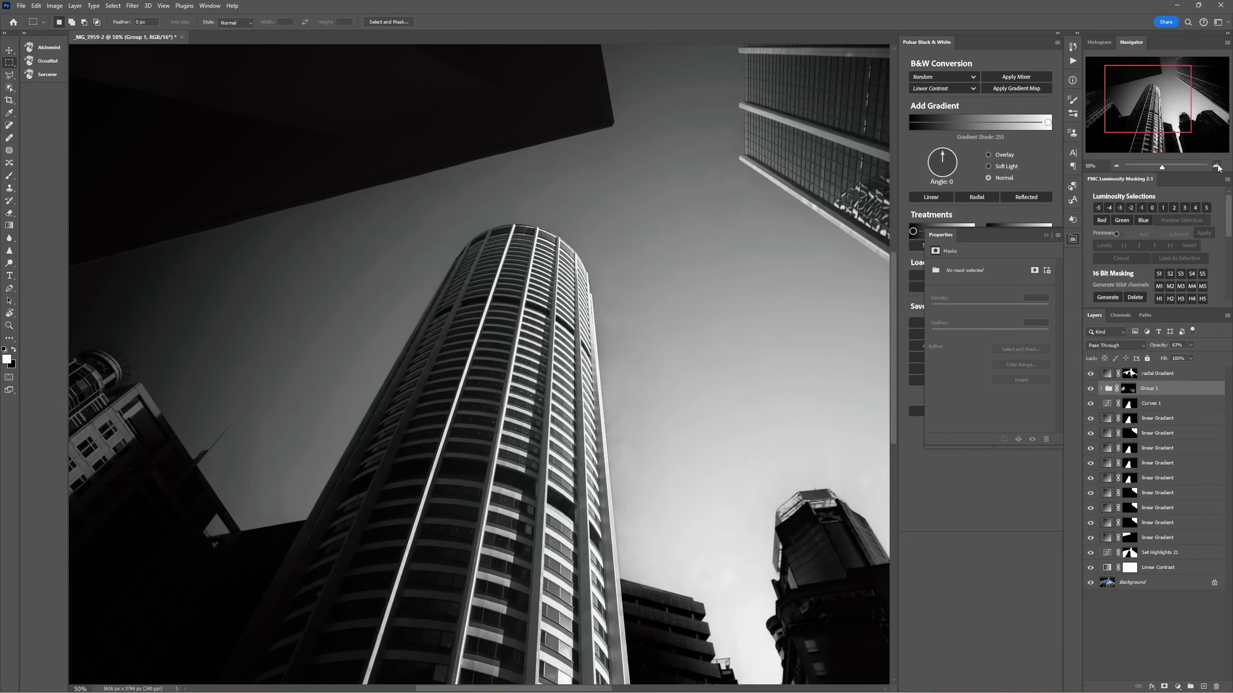
click(1218, 166)
click(1218, 166)
drag(1136, 102, 1144, 73)
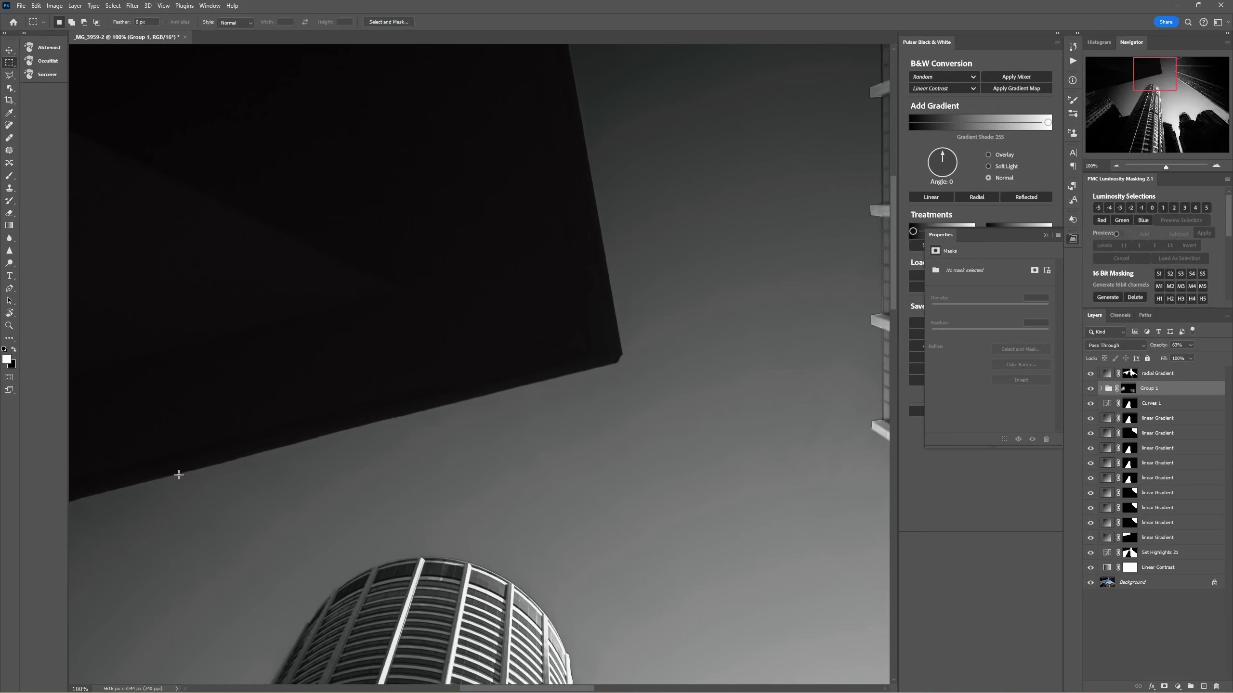
- Compare the edge of the dark upper-left building with the radial Gradient layer hidden and shown
click(1107, 375)
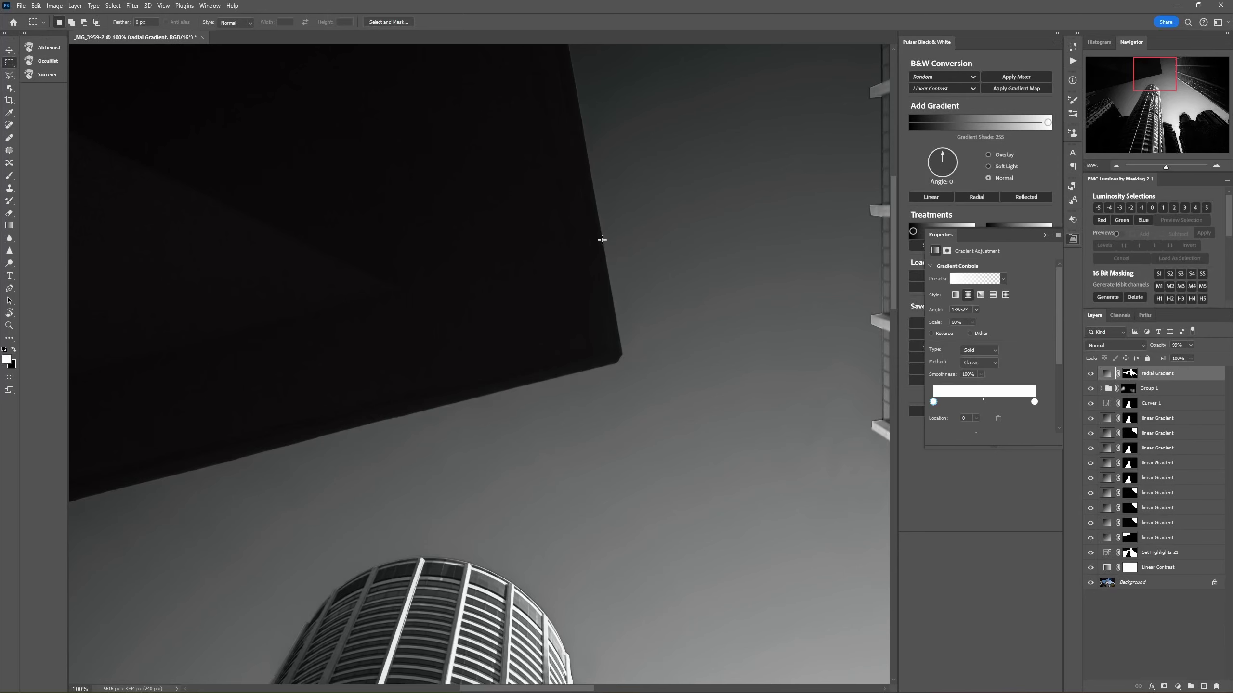
click(1089, 373)
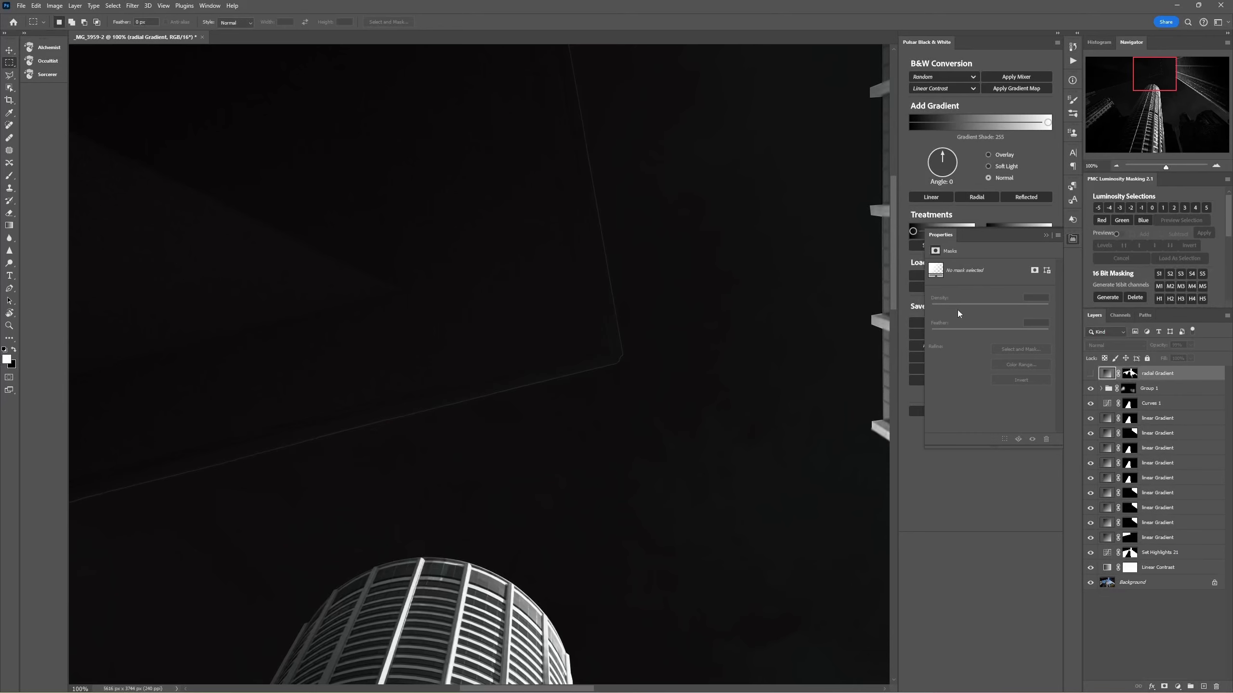
click(1090, 373)
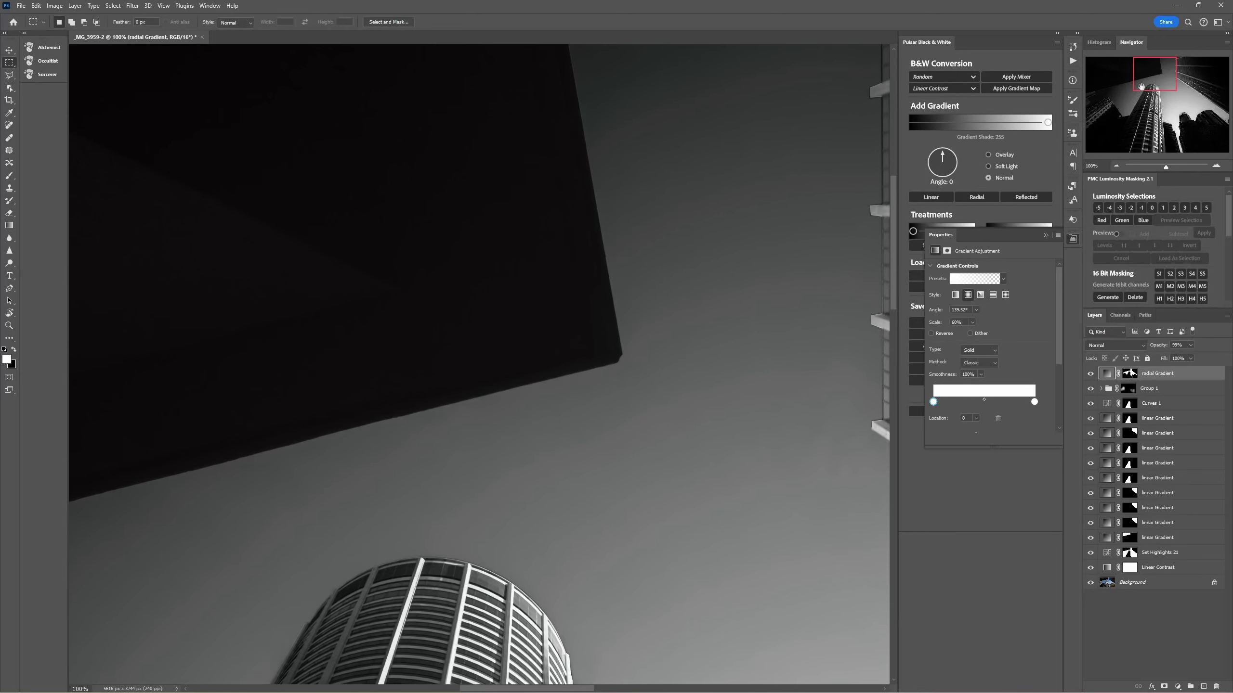
- Examine the dark building's lower edge toward the photo's left side, view the whole image, and collapse the gradient properties
drag(1144, 85, 1097, 103)
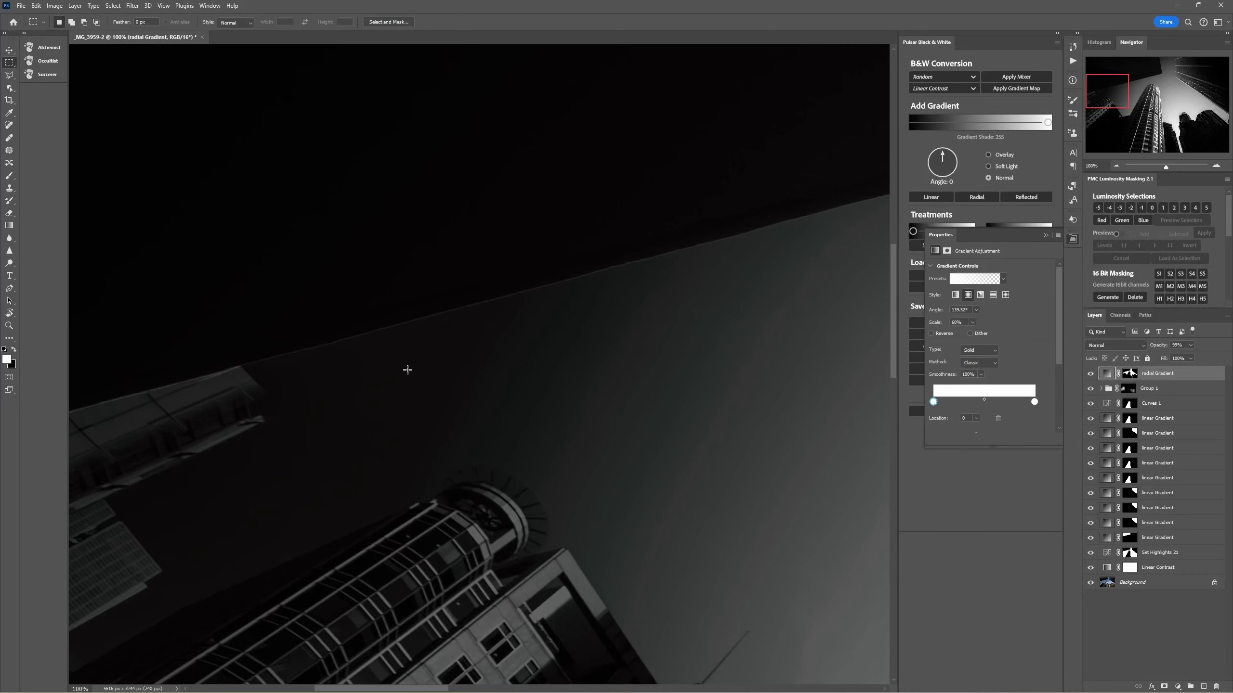
click(1116, 165)
click(1116, 166)
click(1116, 166)
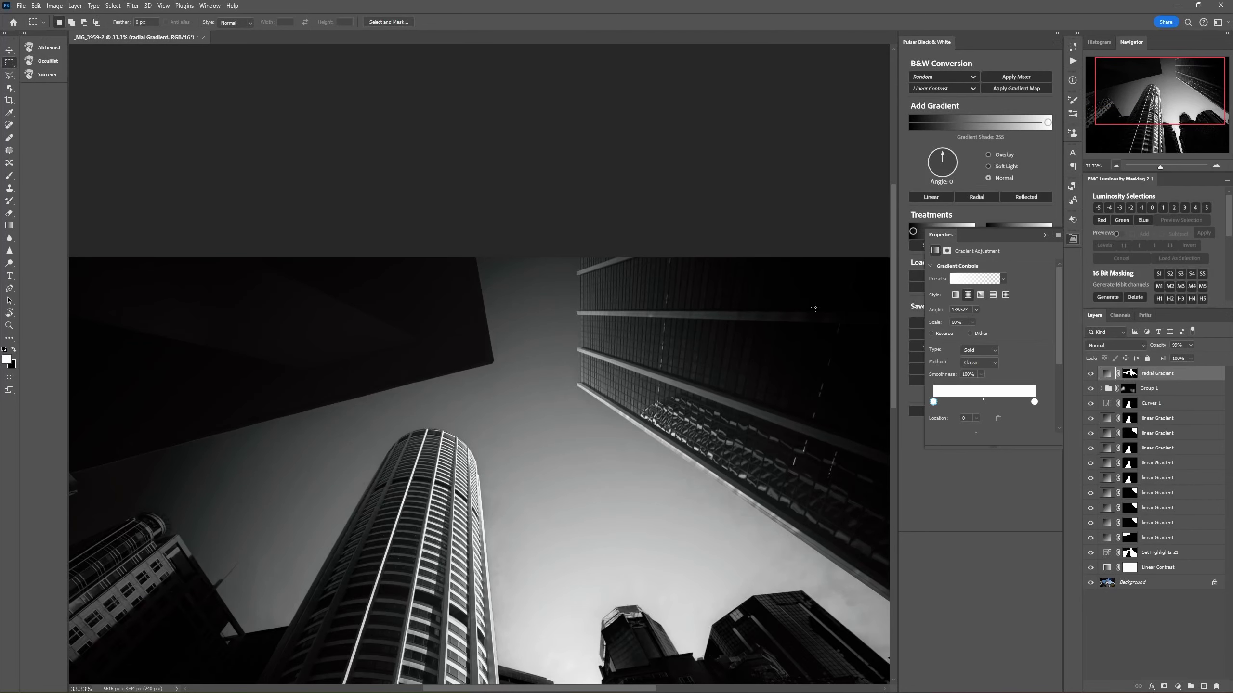
drag(1158, 110, 1157, 117)
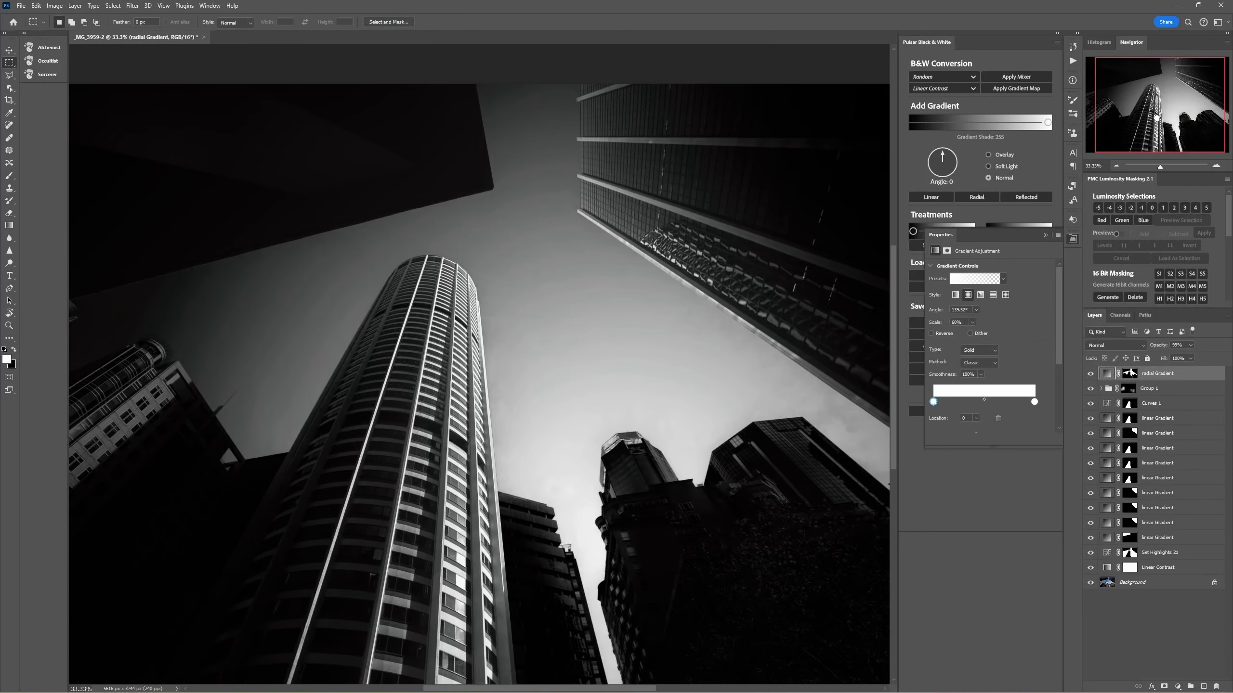
click(1116, 166)
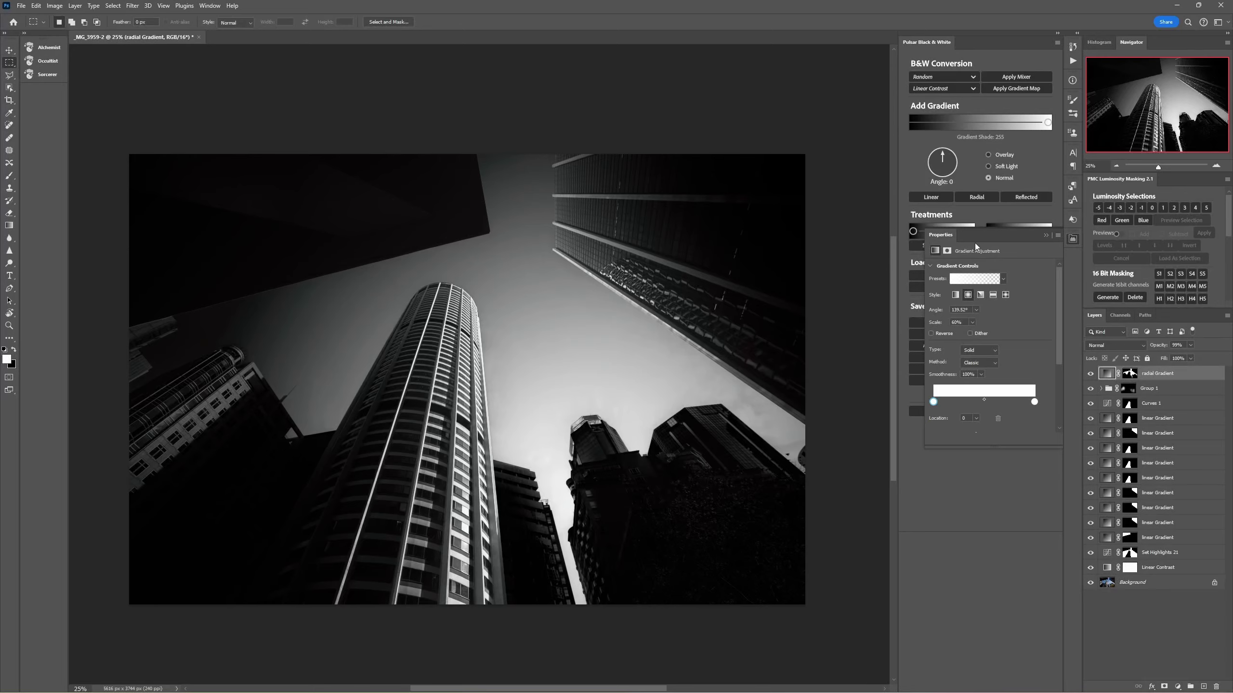
click(1073, 238)
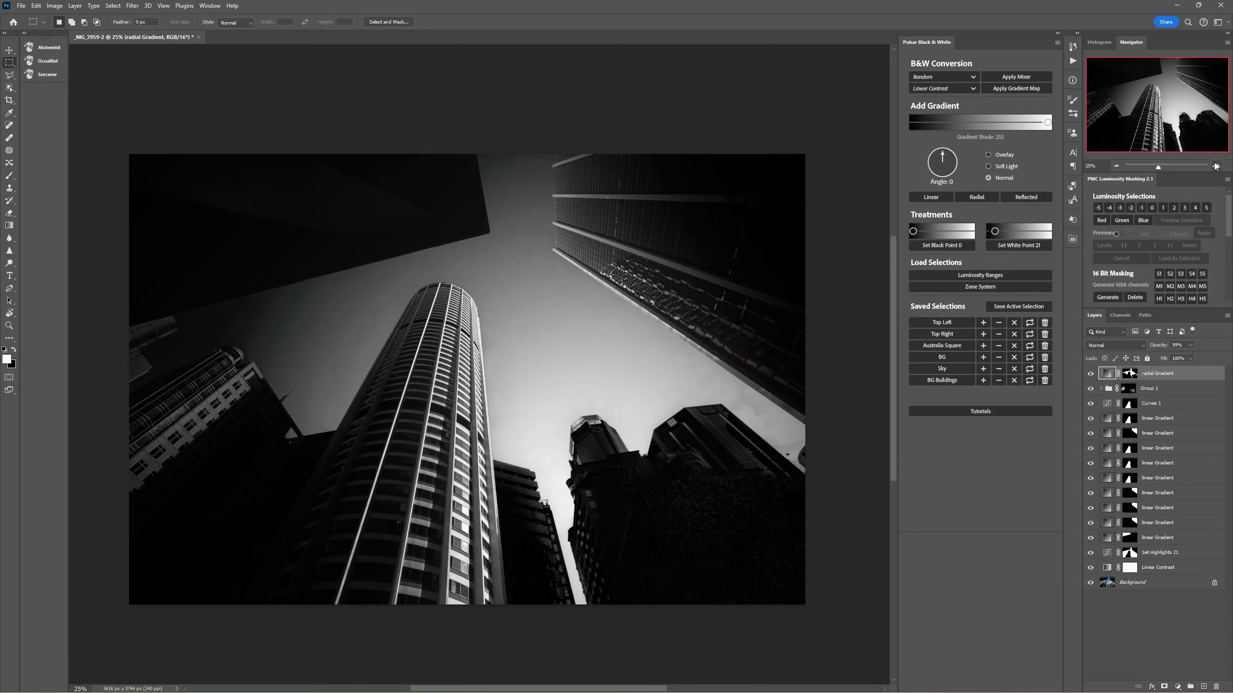
- Inspect the dark building's corner at 100% magnification, toggling the radial Gradient layer off and on to check the edge line
click(1216, 166)
click(1216, 166)
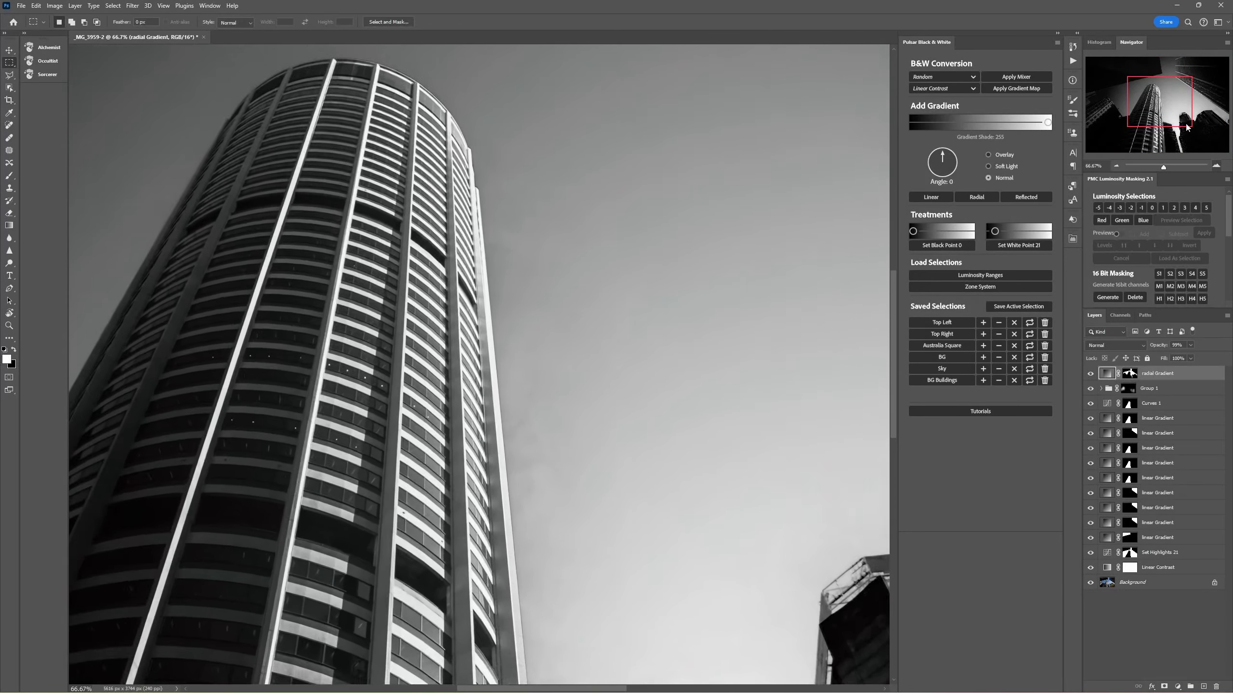
drag(1158, 117, 1157, 83)
drag(655, 201, 660, 275)
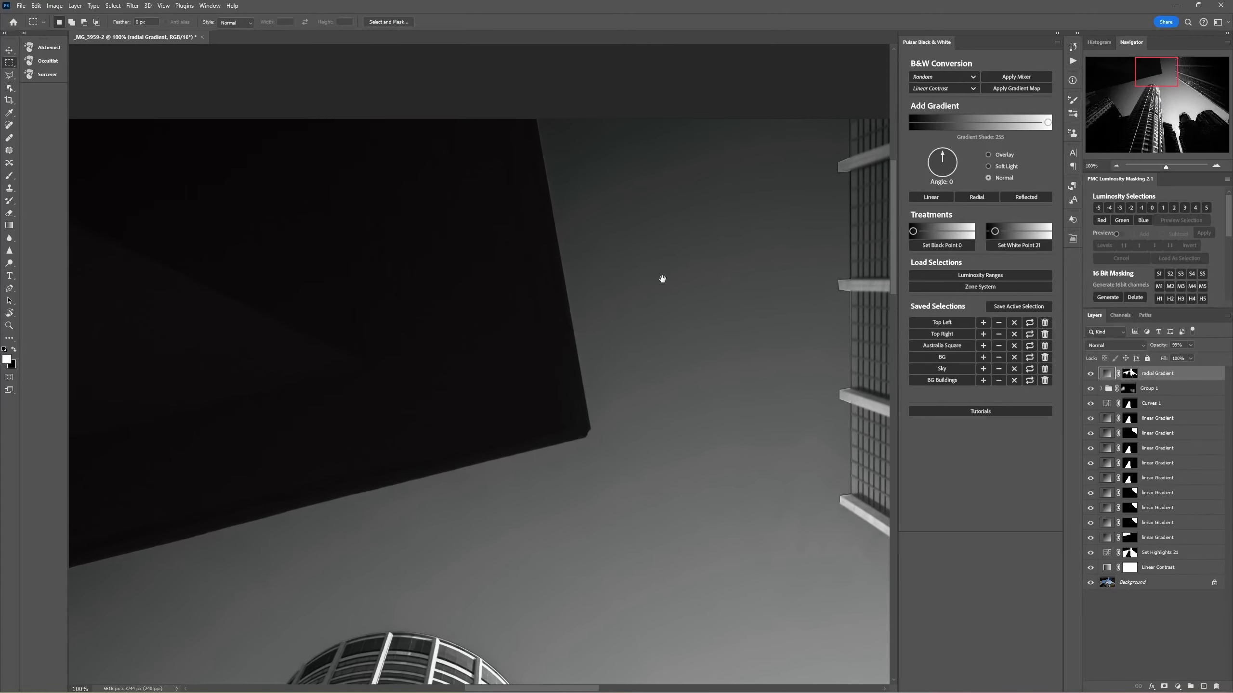
click(1091, 373)
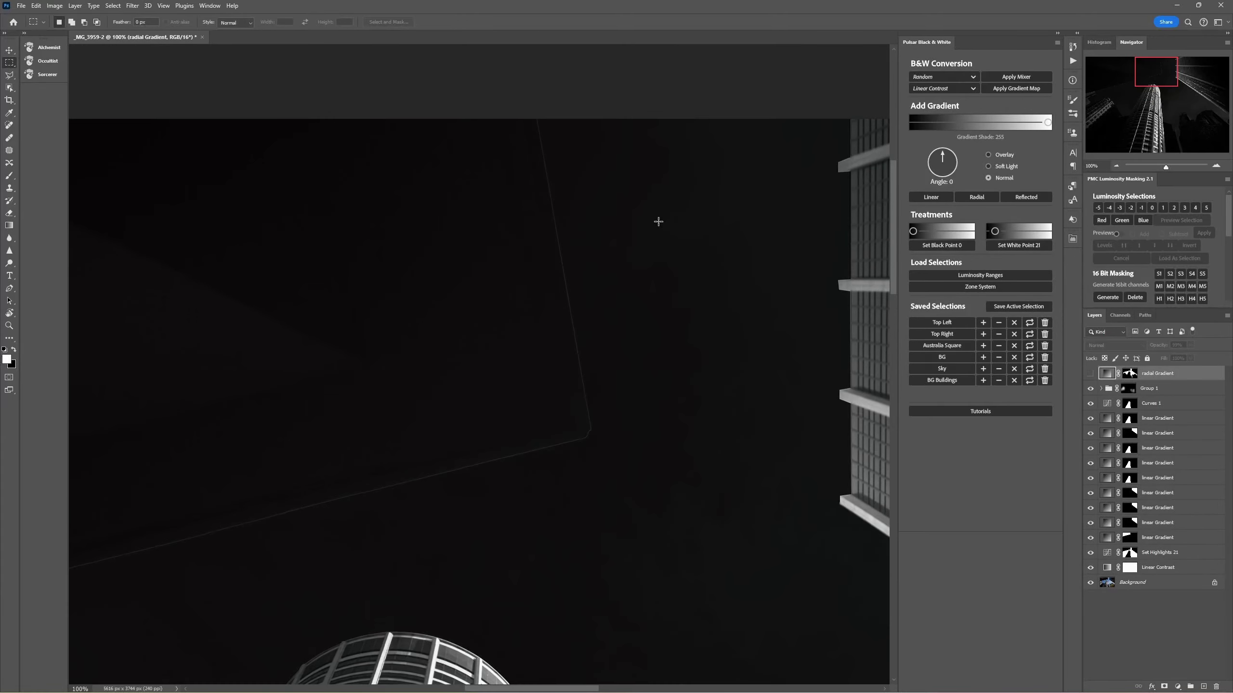
click(1090, 373)
- Add a blank layer in Darken blend mode above the radial gradient and activate the Clone Stamp at the building's edge, at 300% magnification
click(1216, 166)
click(1217, 166)
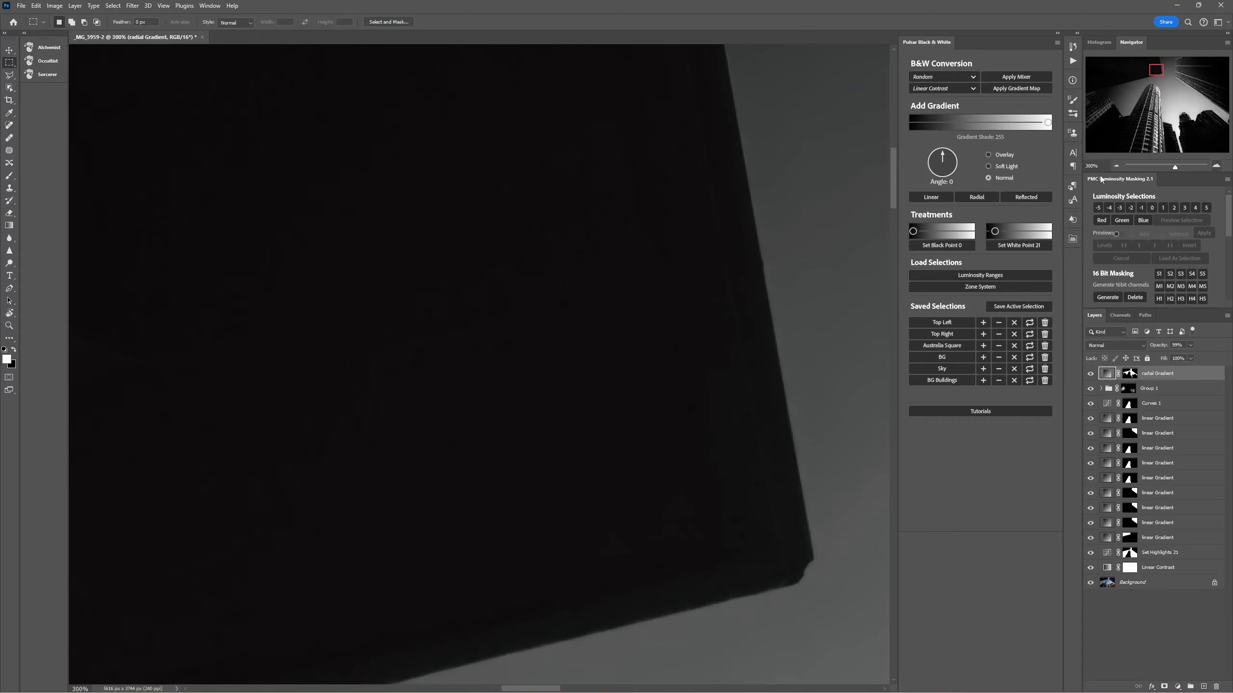
drag(1155, 72, 1159, 62)
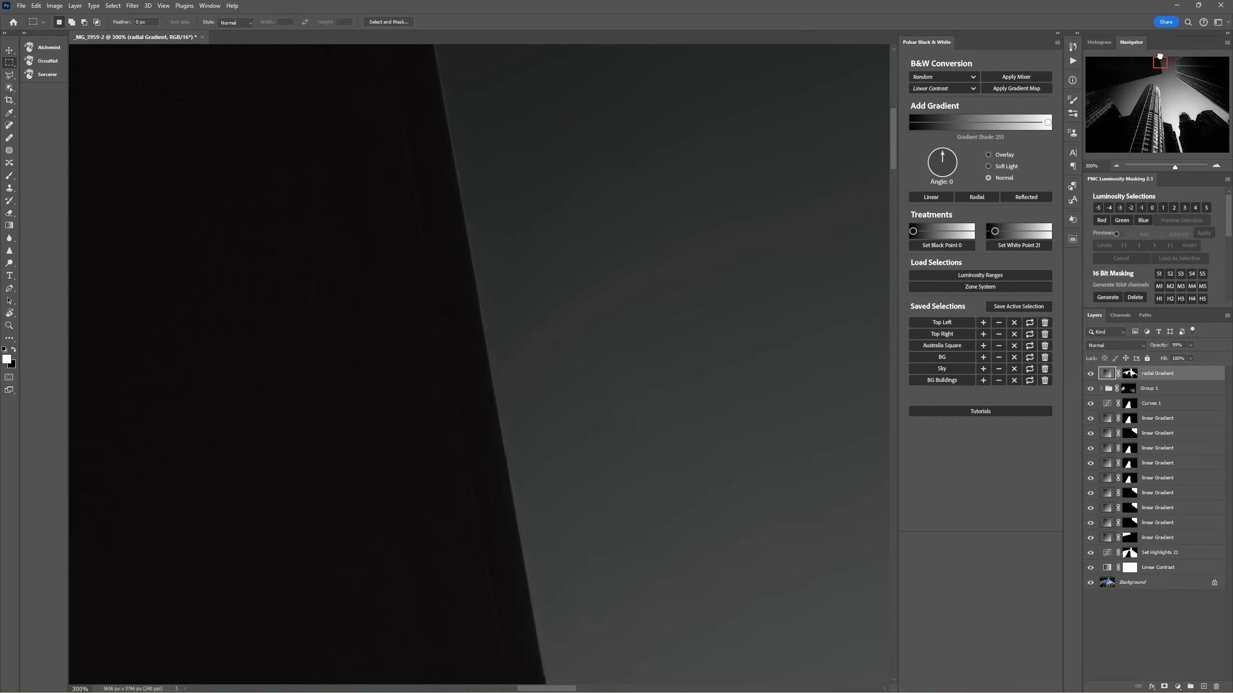
drag(502, 171, 560, 319)
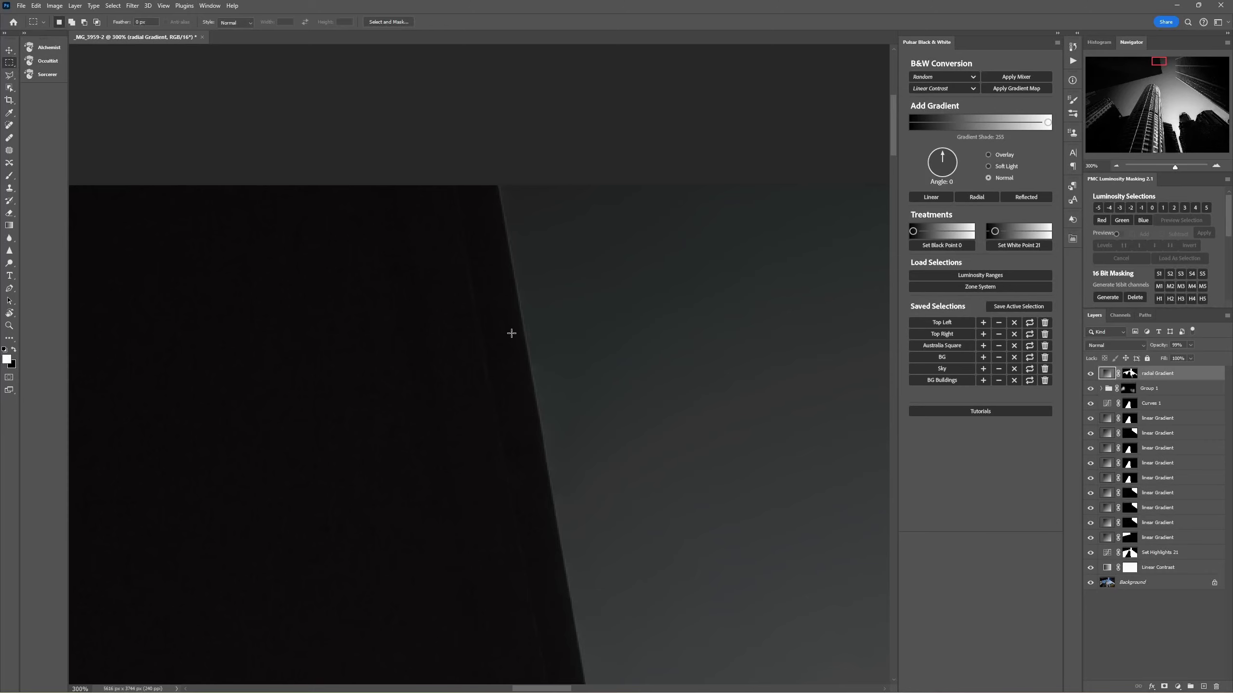
click(1201, 686)
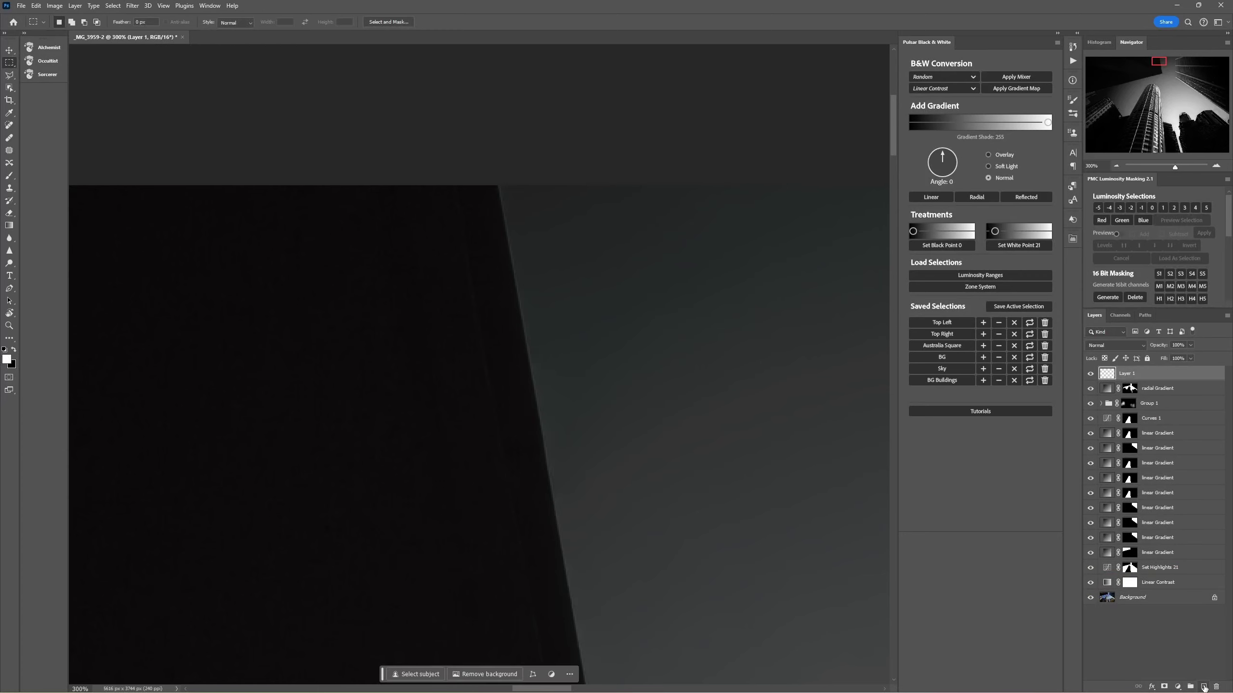
click(1128, 347)
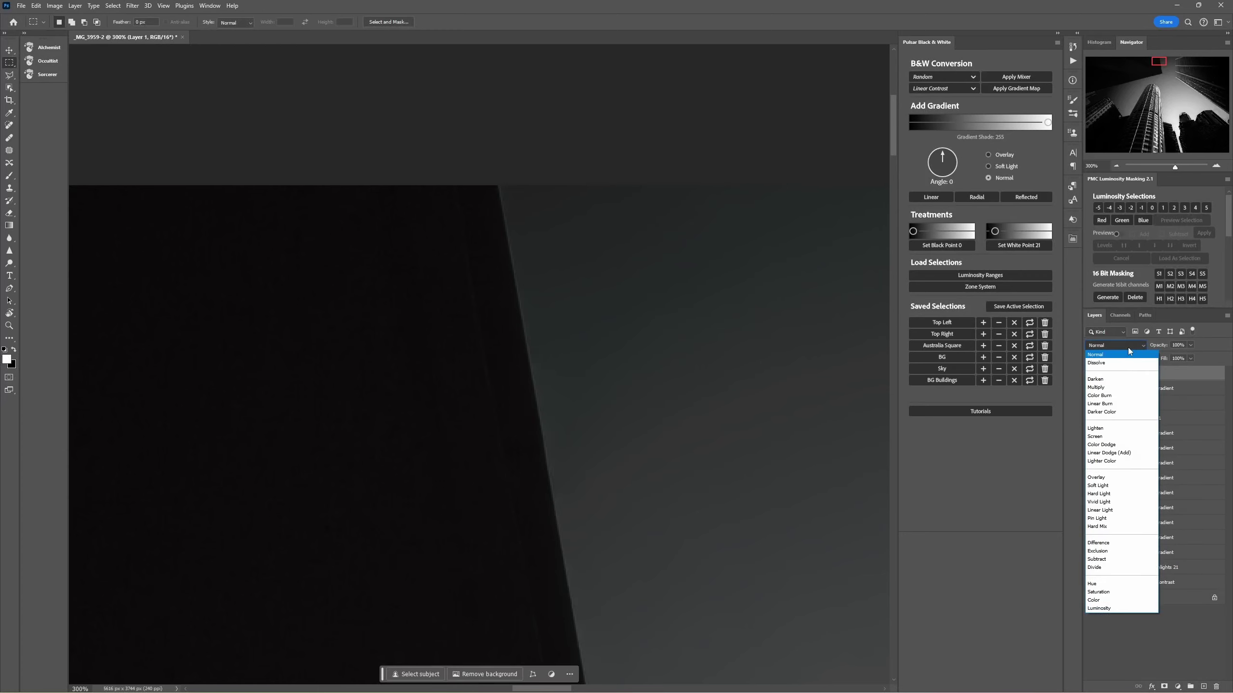
click(1119, 380)
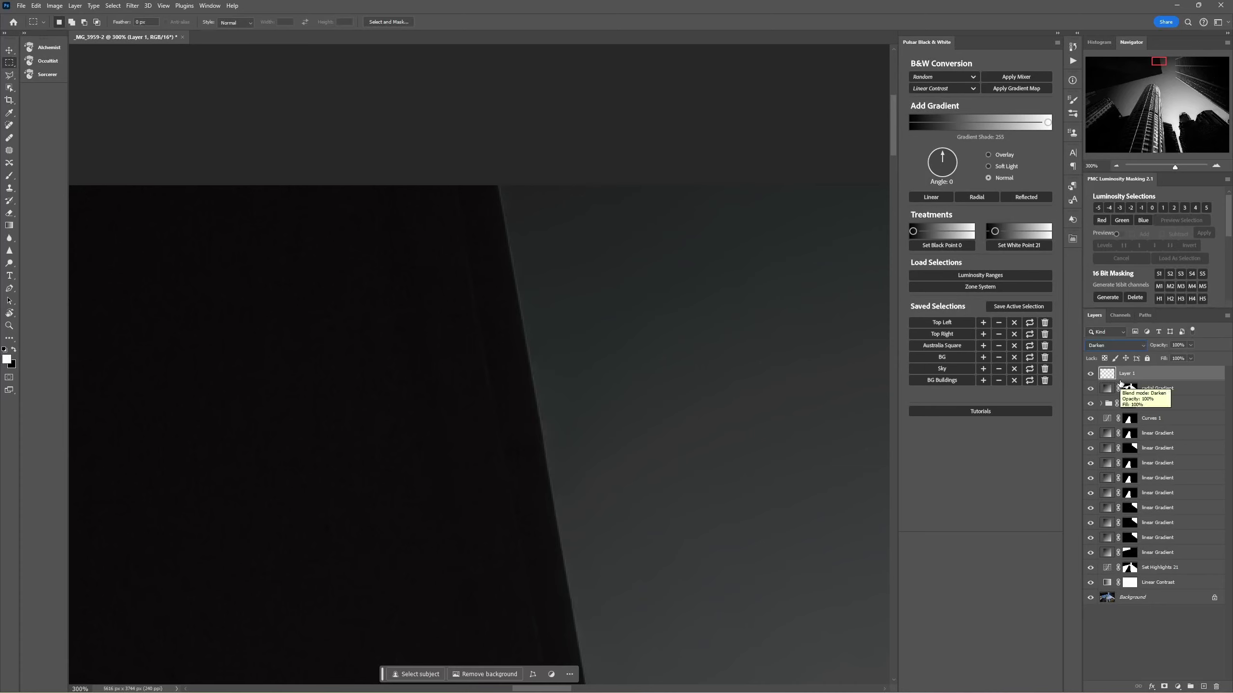
click(8, 189)
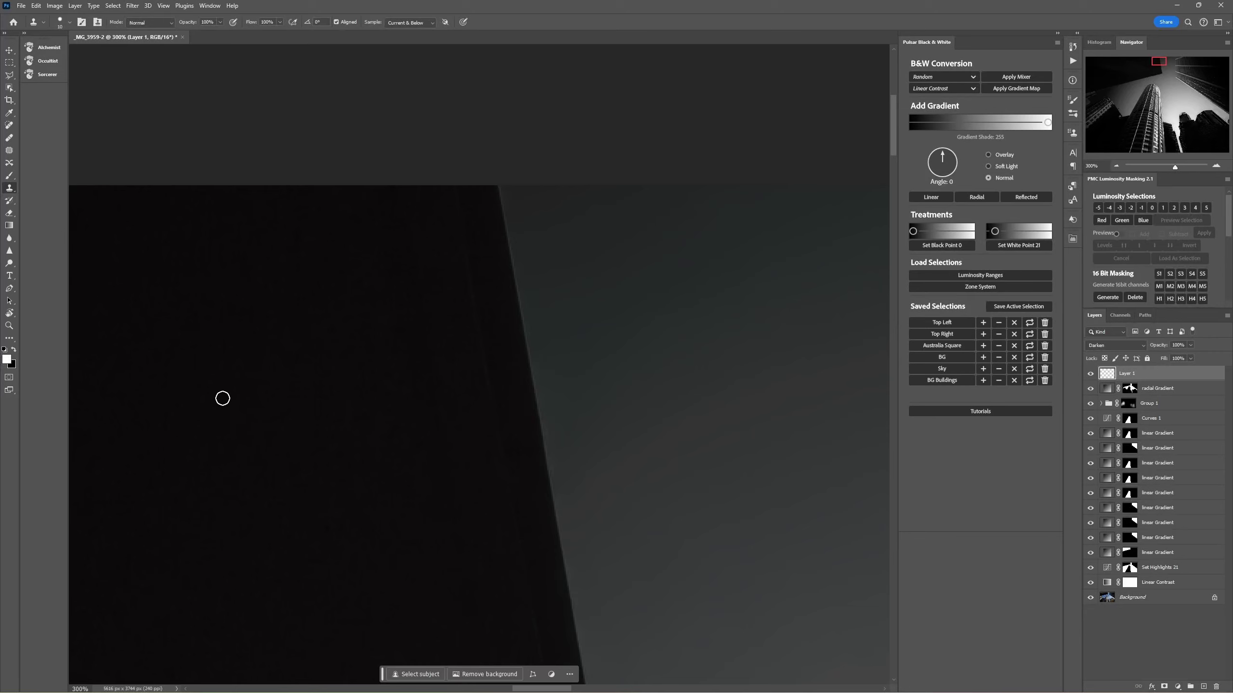